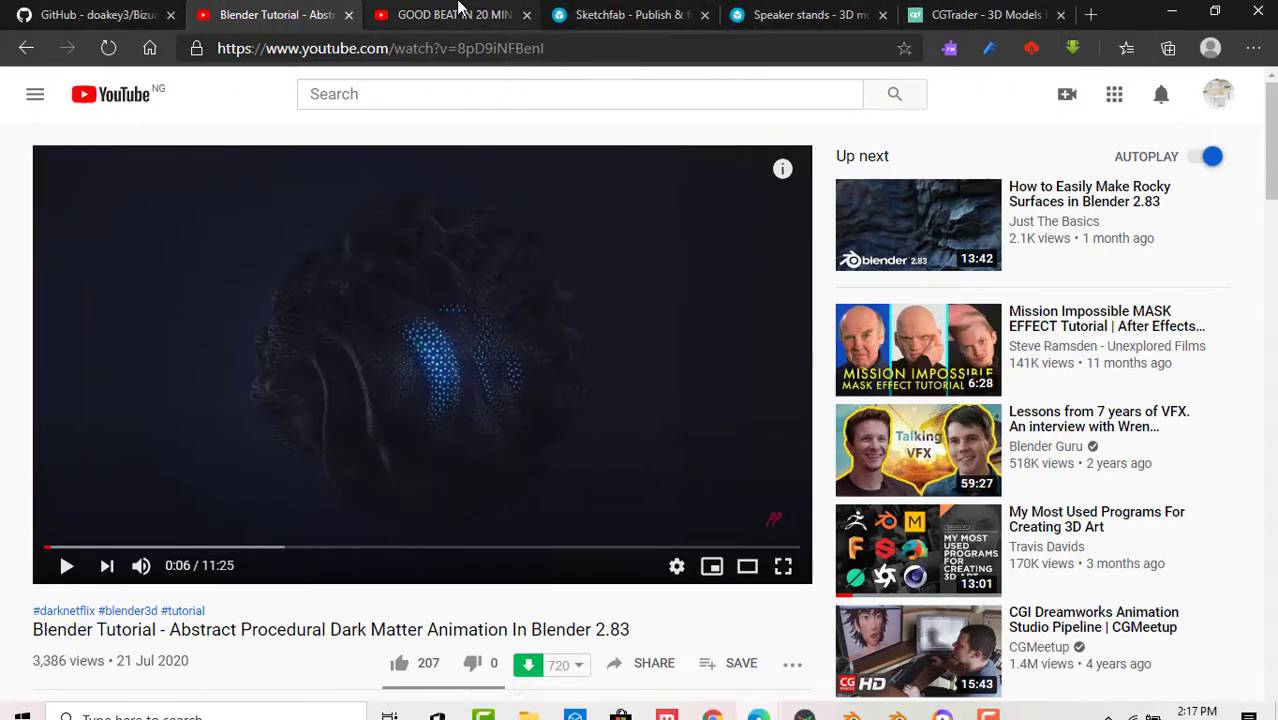
Play the "GOOD BEAT IN 20 MINUTES! EP4" video, skip back through its opening part and pause it
left_click(452, 15)
scroll(445, 508, "down", 2)
scroll(445, 508, "up", 2)
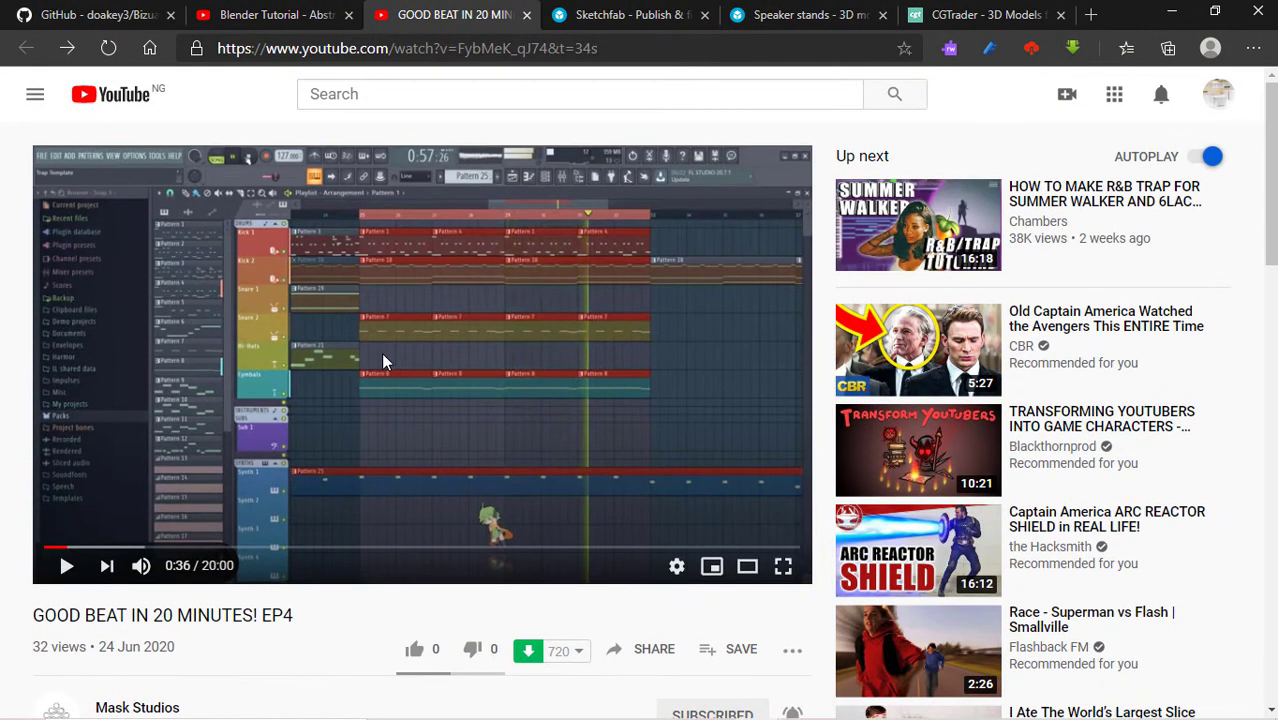
left_click(381, 352)
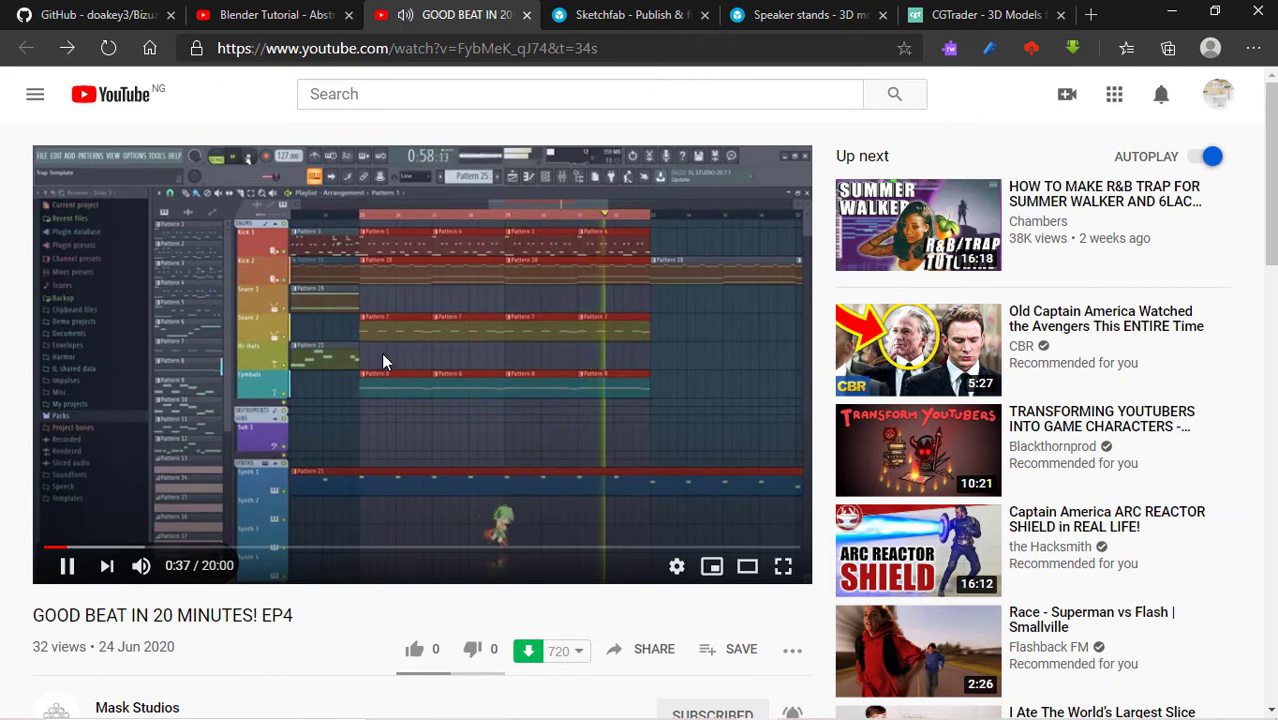
key("Left")
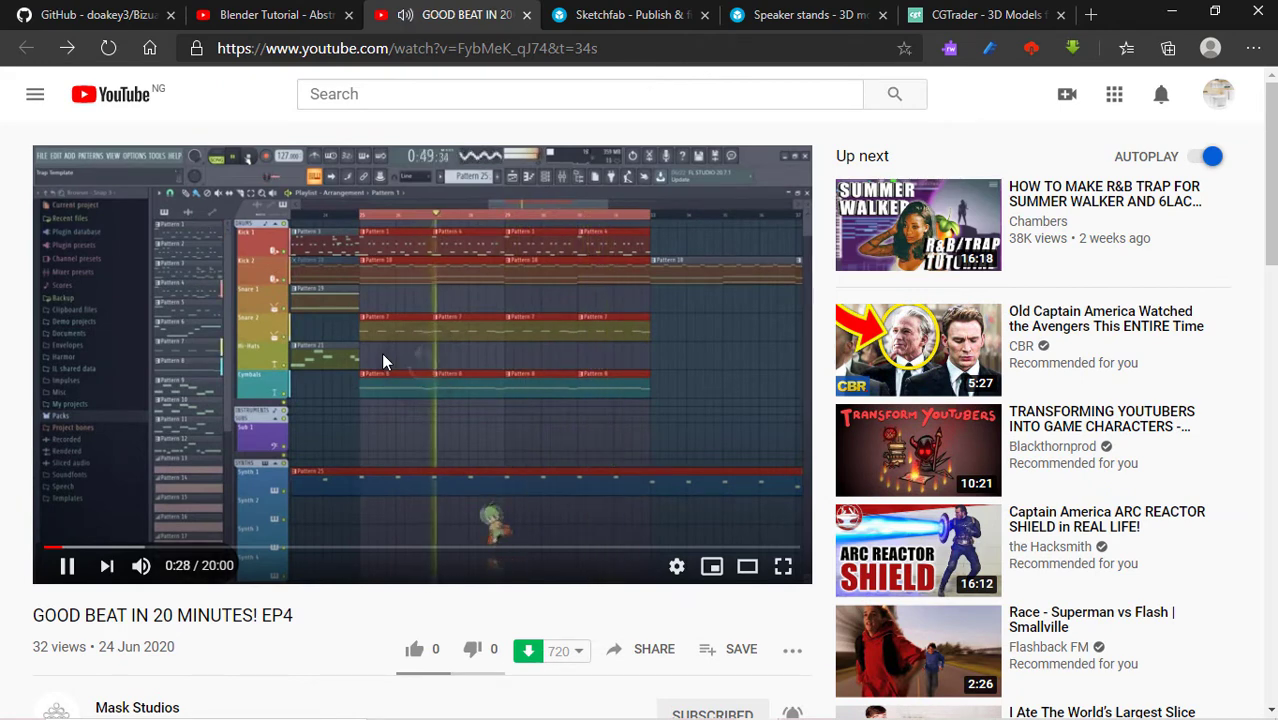
key("Left")
key("Left")
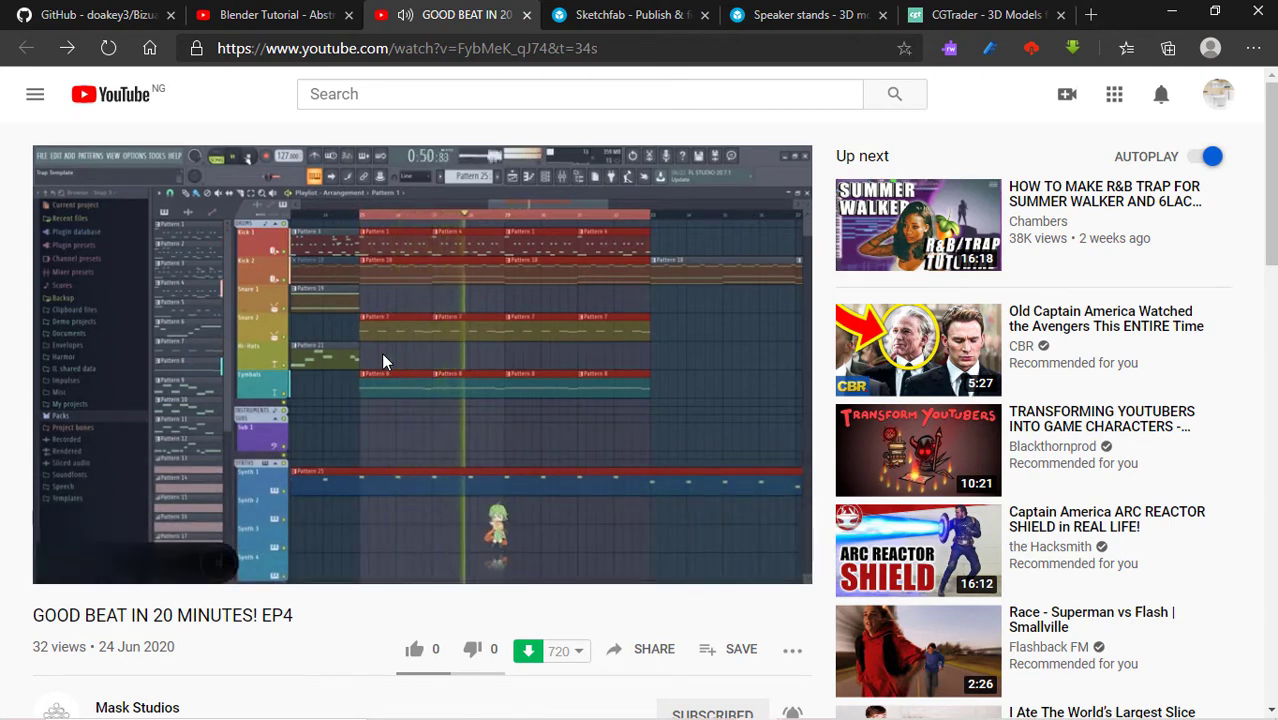
key("Left")
key("space")
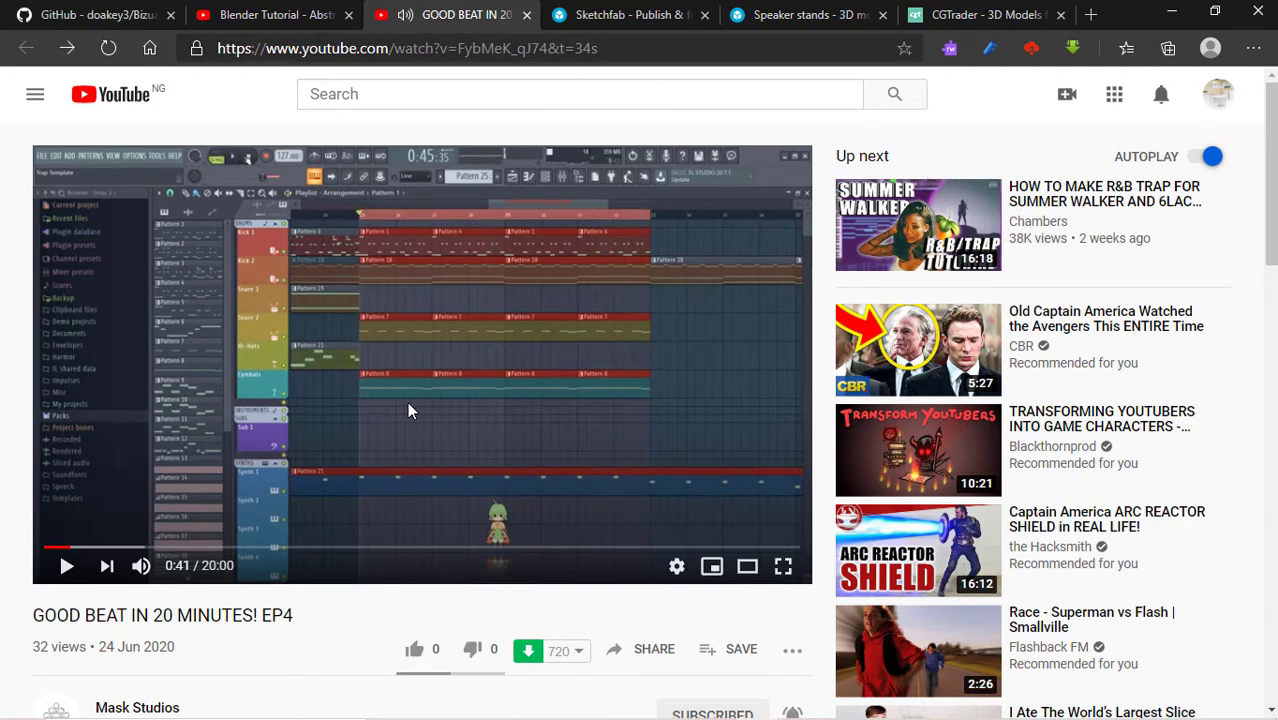
Play the abstract procedural dark matter tutorial video, skip forward past its intro, pause it and look over its description
left_click(268, 15)
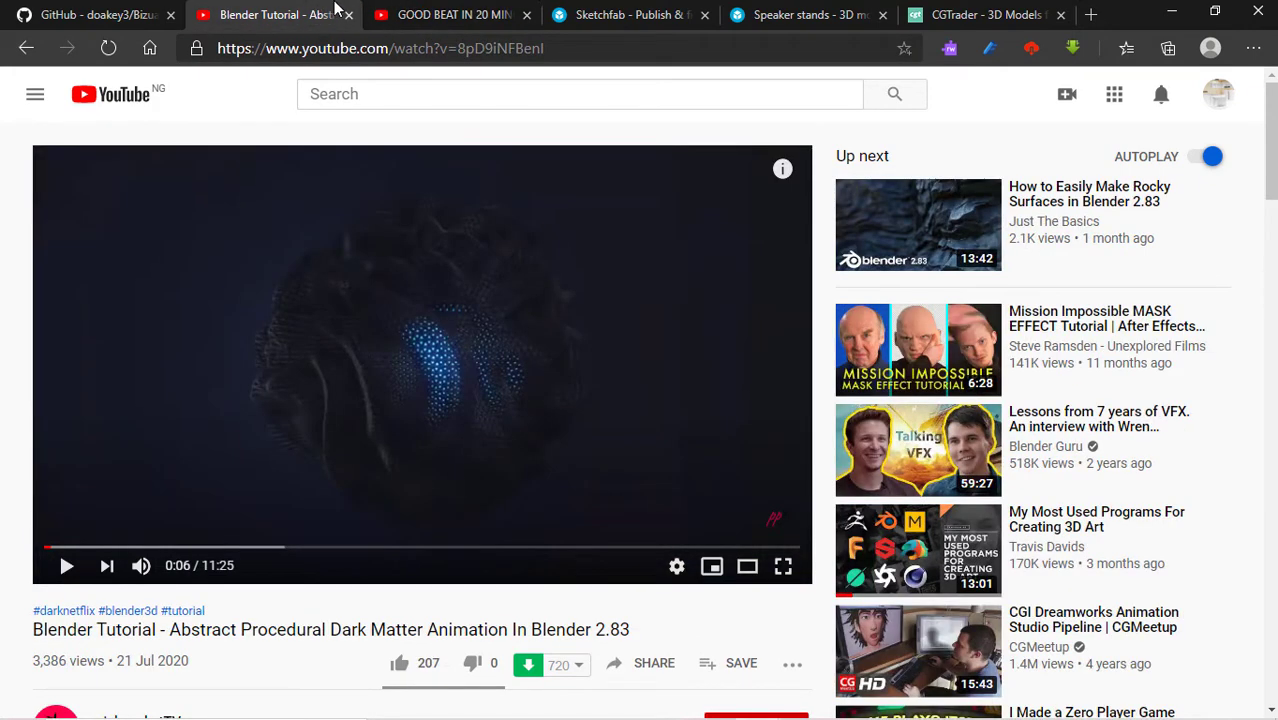
left_click(358, 287)
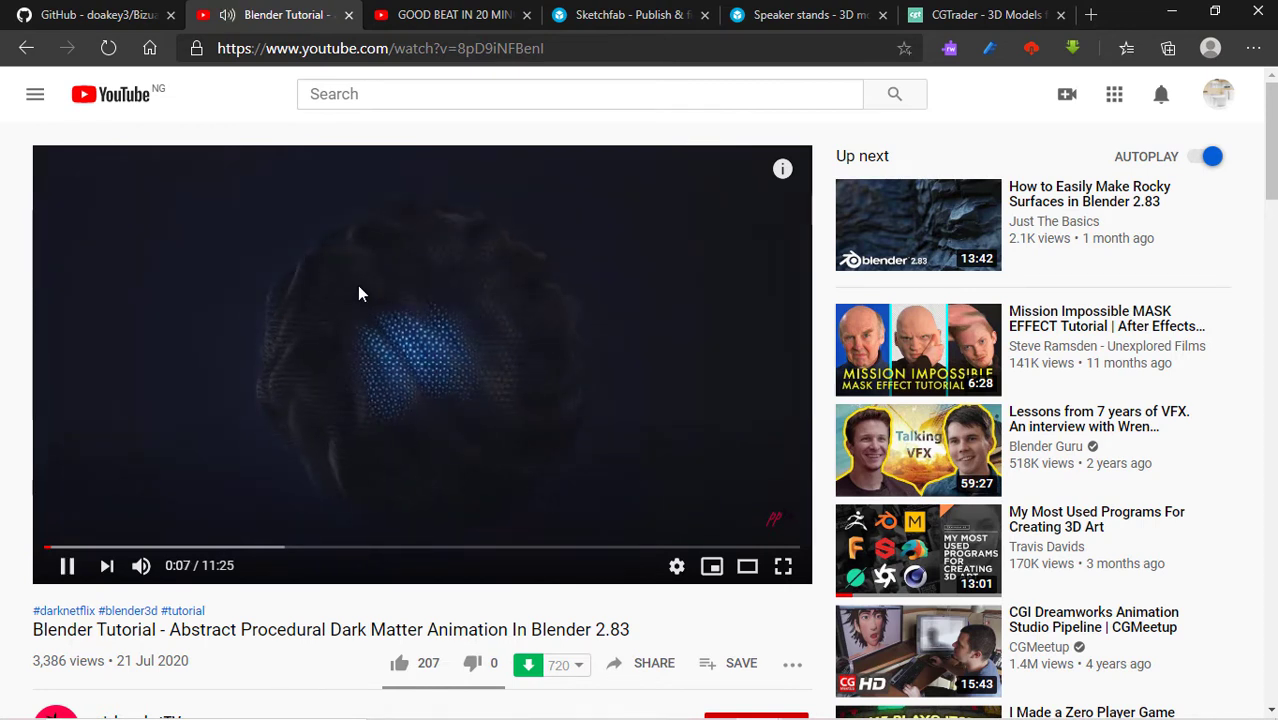
key("Right")
key("Right")
key("Right")
key("Right")
key("Right")
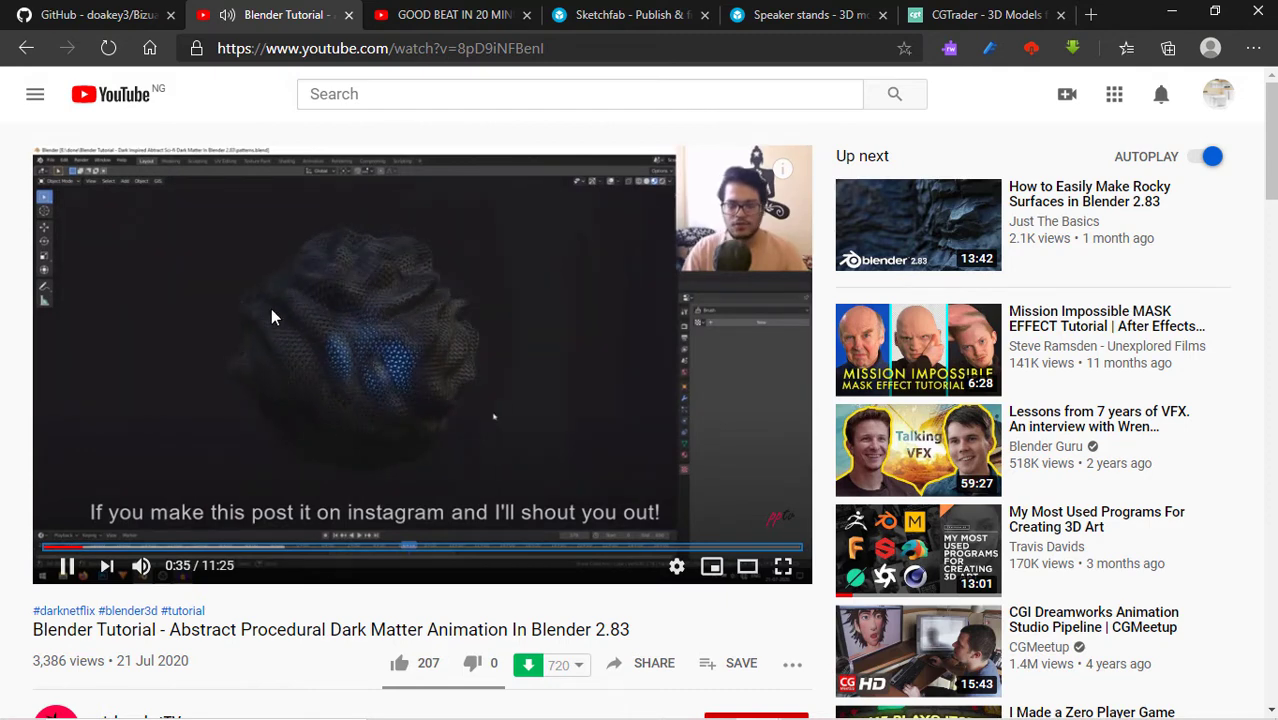
scroll(271, 314, "down", 2)
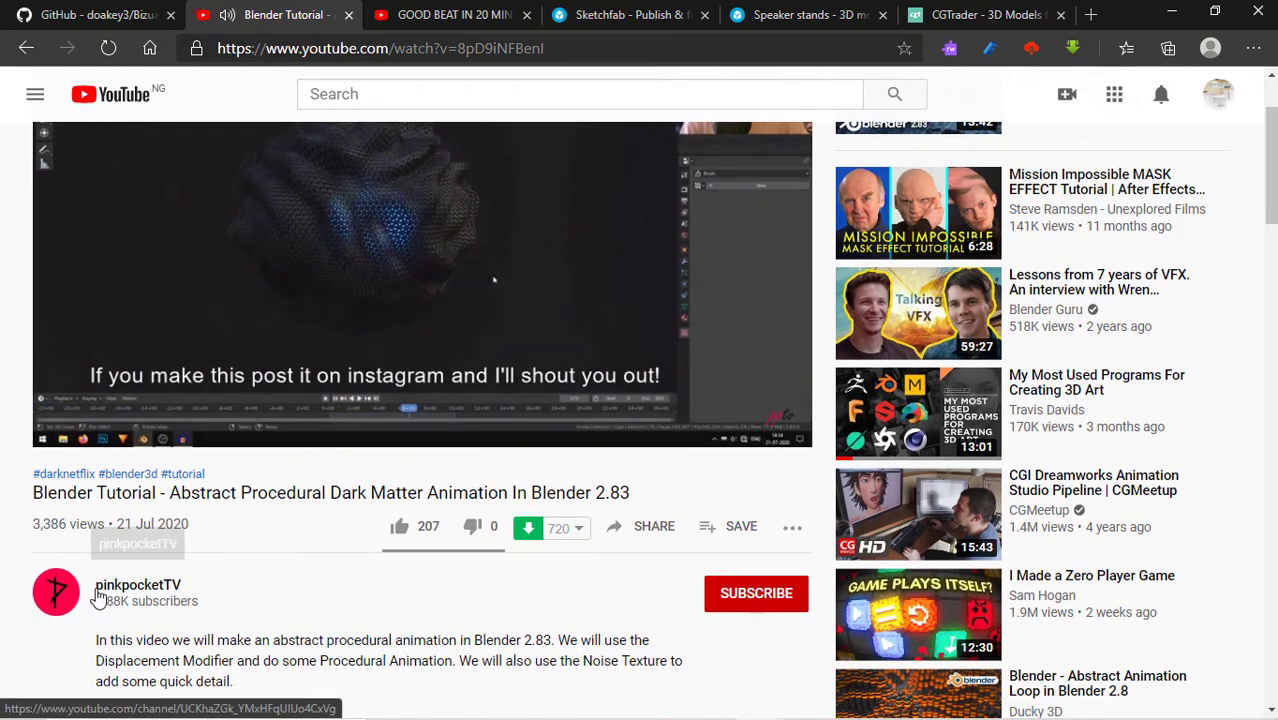
scroll(245, 532, "up", 2)
left_click(379, 306)
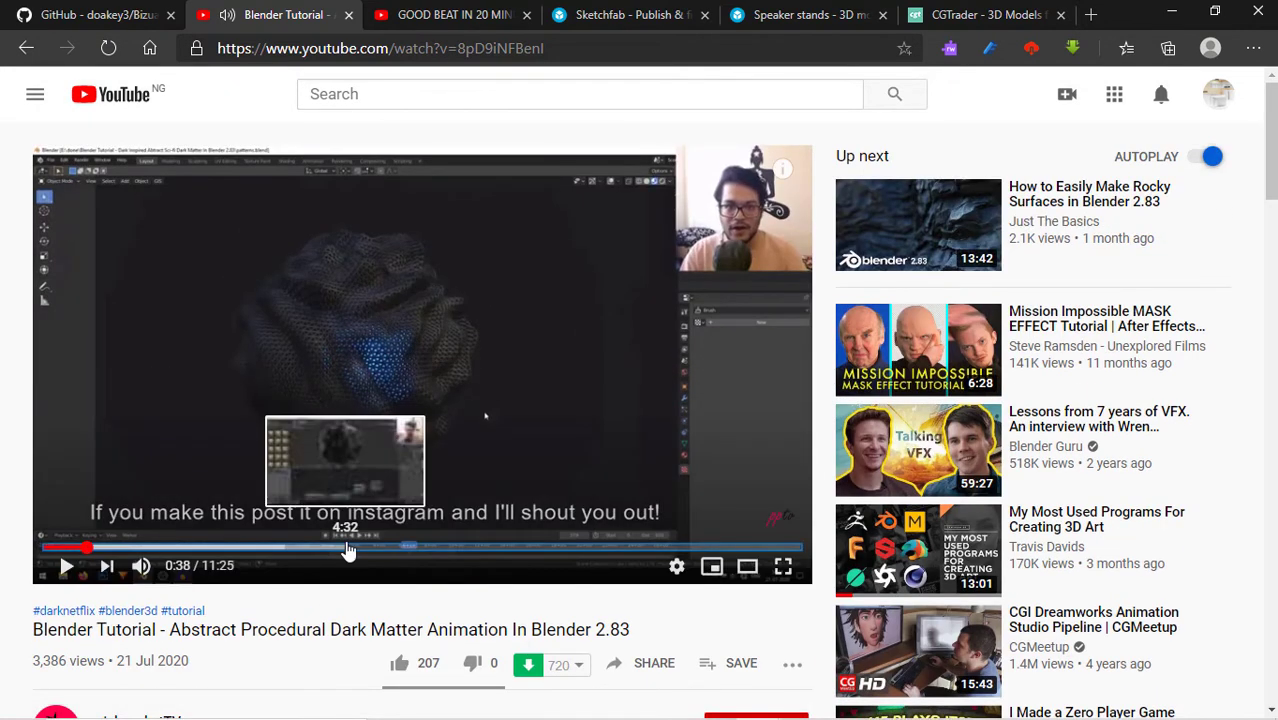
scroll(244, 595, "down", 2)
scroll(244, 595, "up", 2)
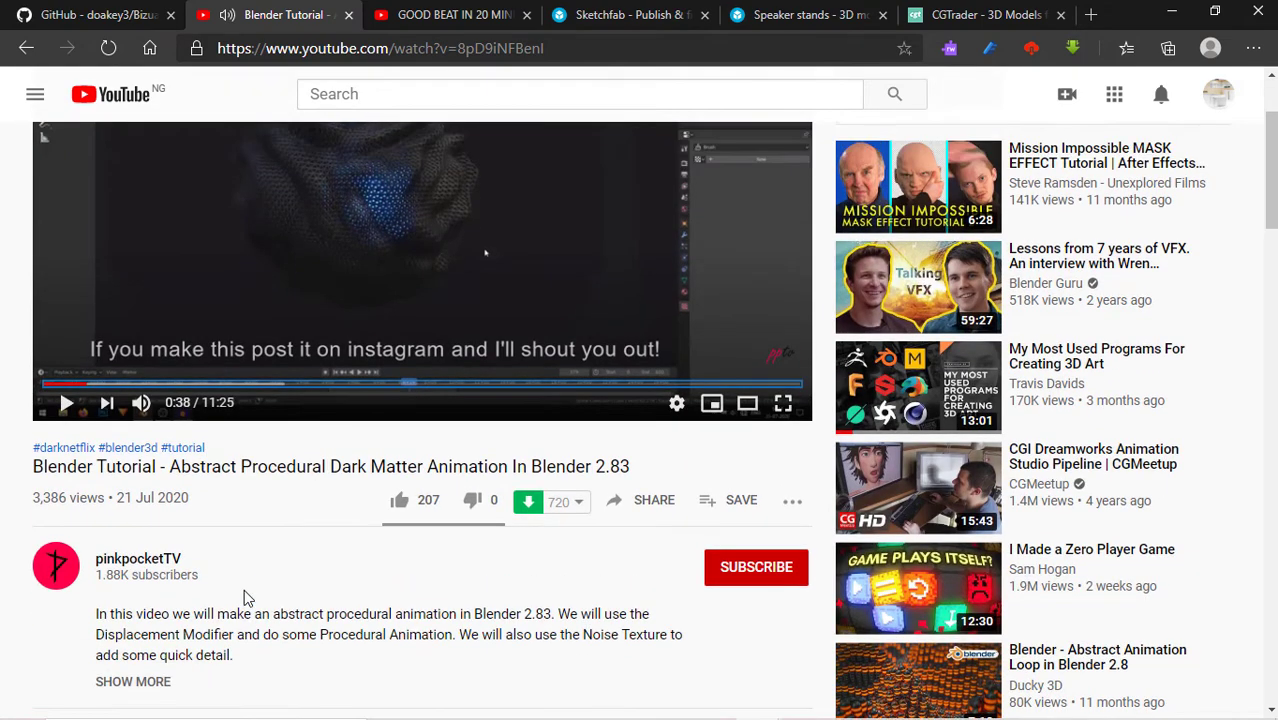
Look over the Bizualizer repository page on GitHub and its code download options
left_click(101, 5)
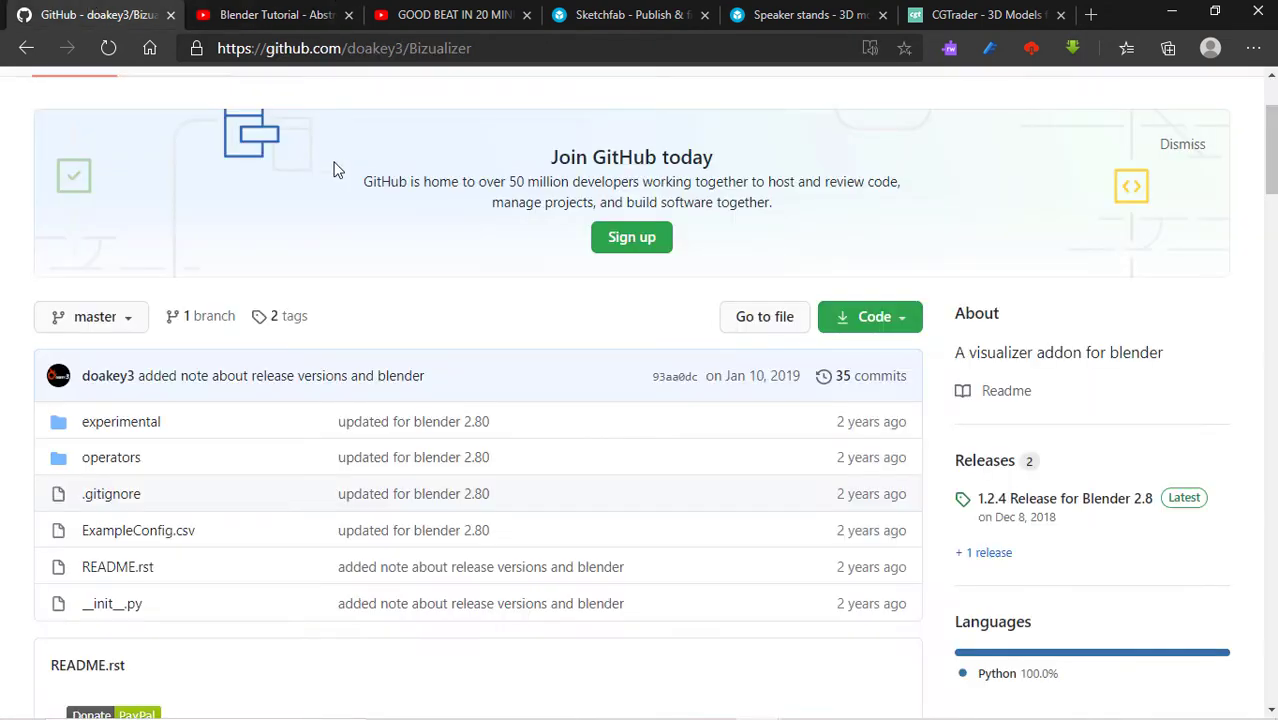
scroll(222, 453, "up", 2)
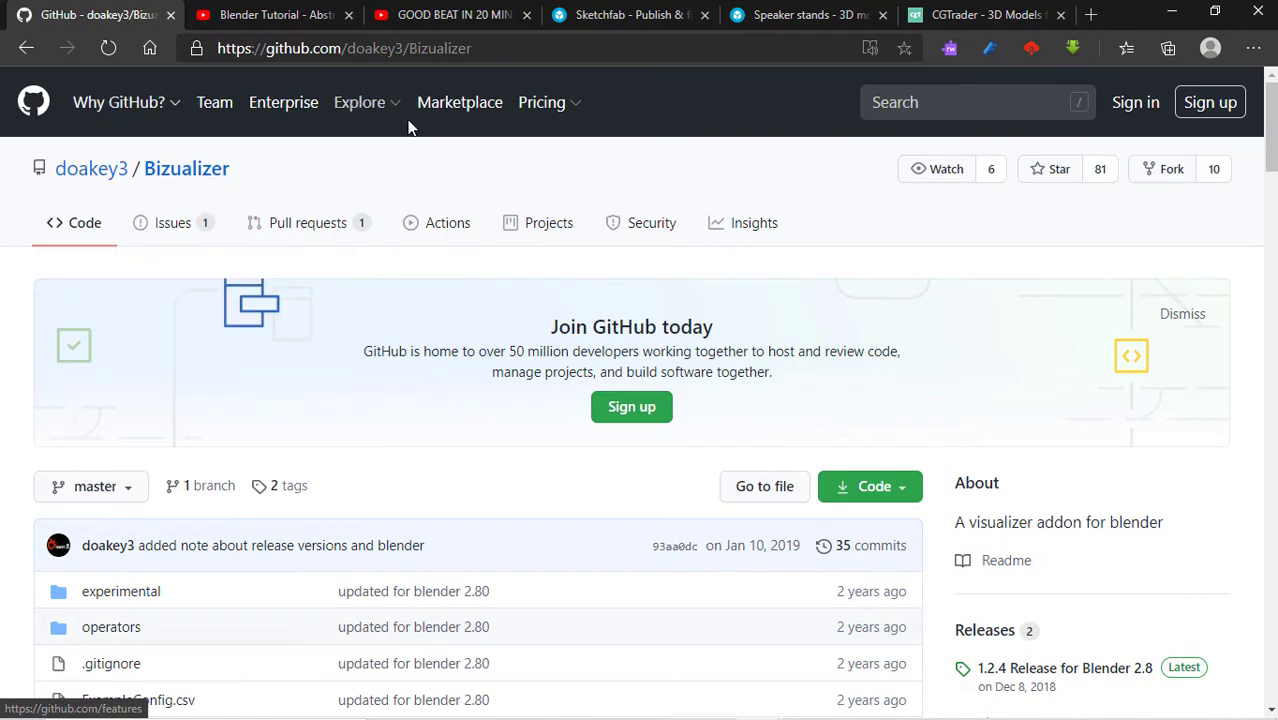
scroll(267, 320, "down", 2)
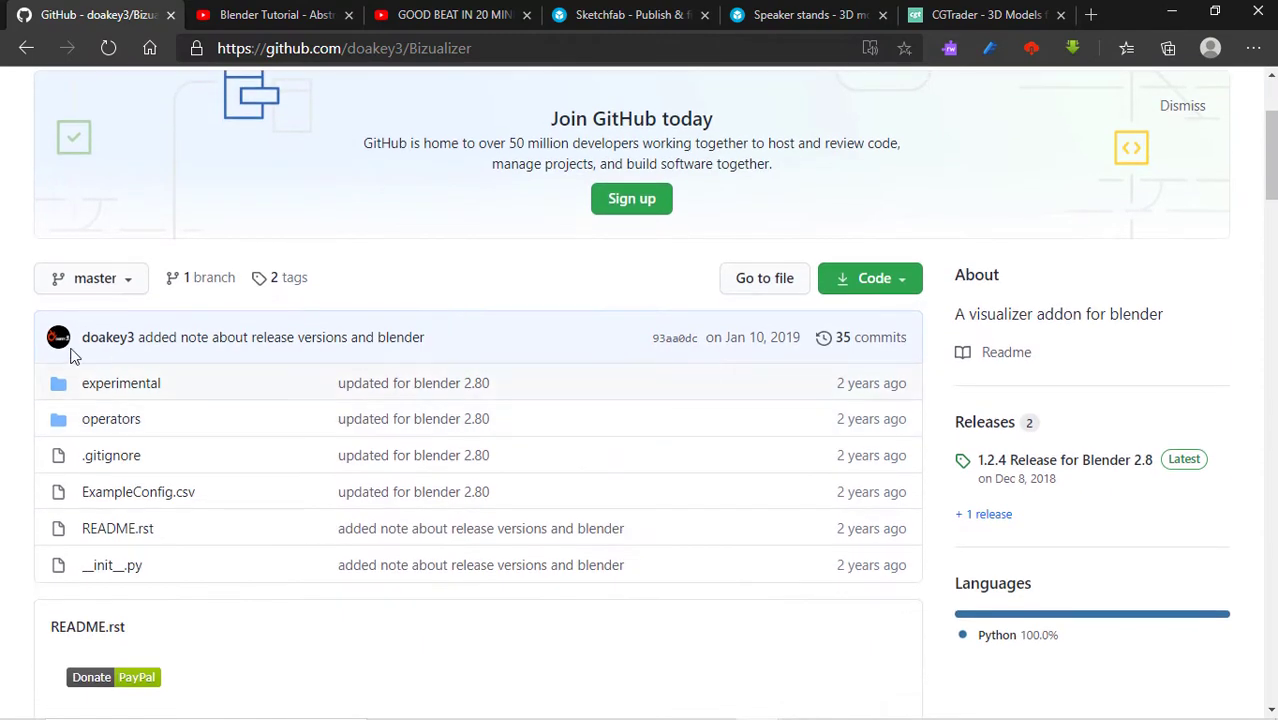
scroll(34, 354, "up", 2)
scroll(297, 428, "down", 2)
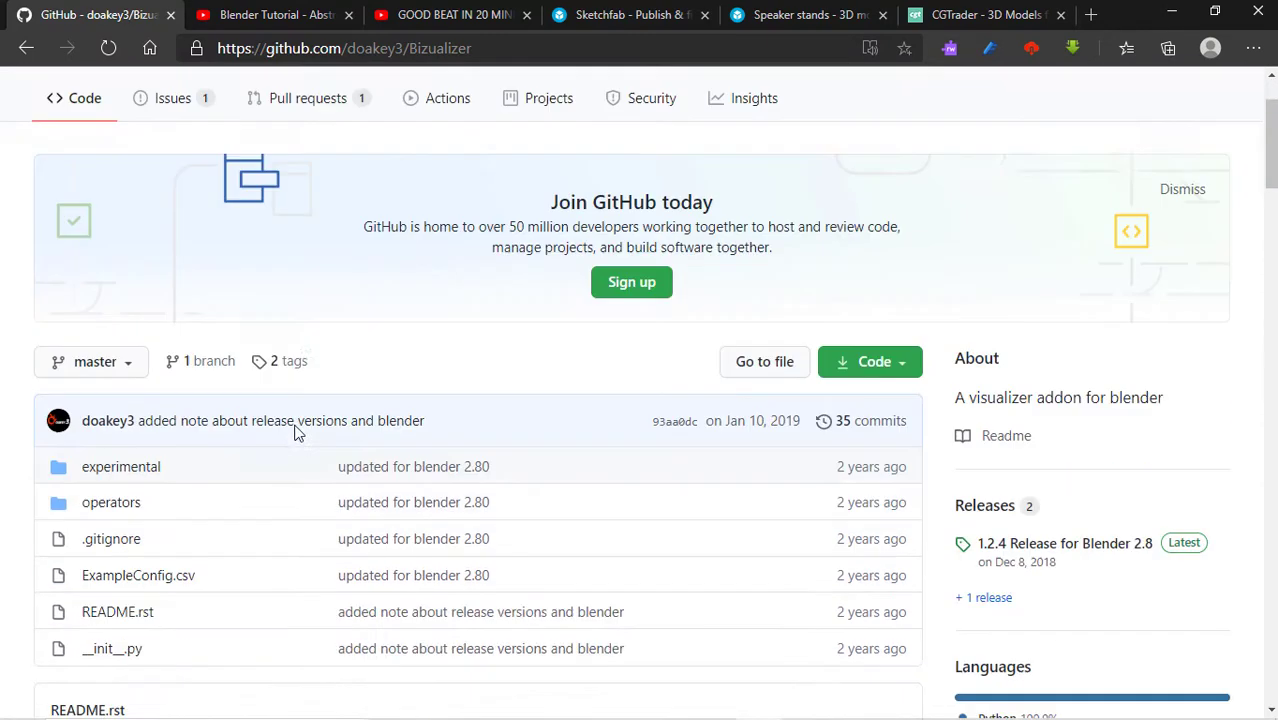
left_click(898, 325)
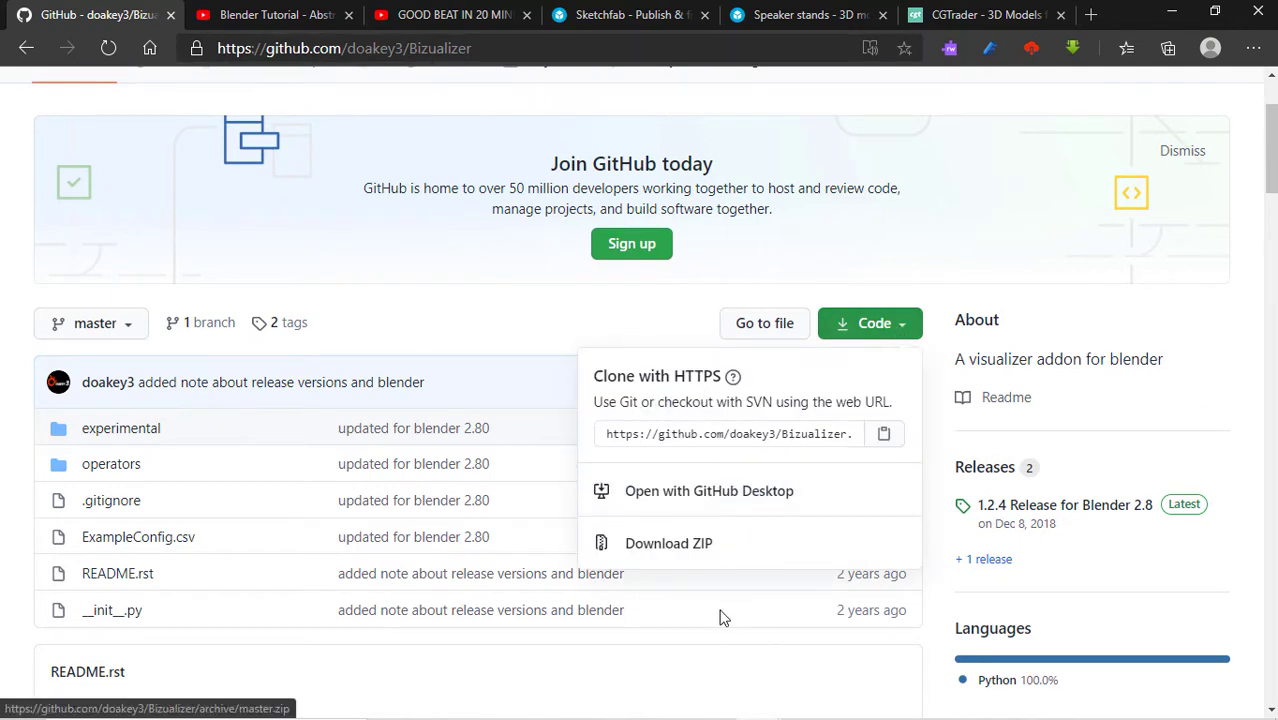
left_click(516, 314)
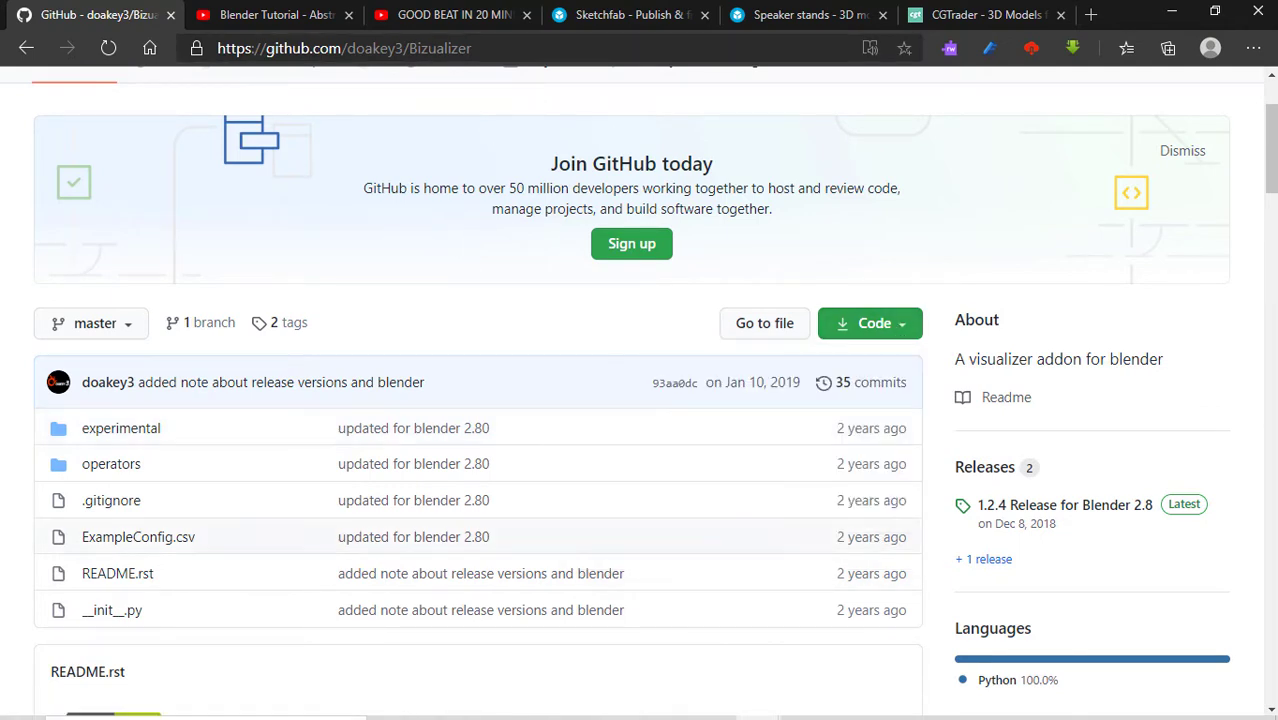
Switch to the Blender window with the default cube scene and open the add-on preferences
mouse_move(898, 705)
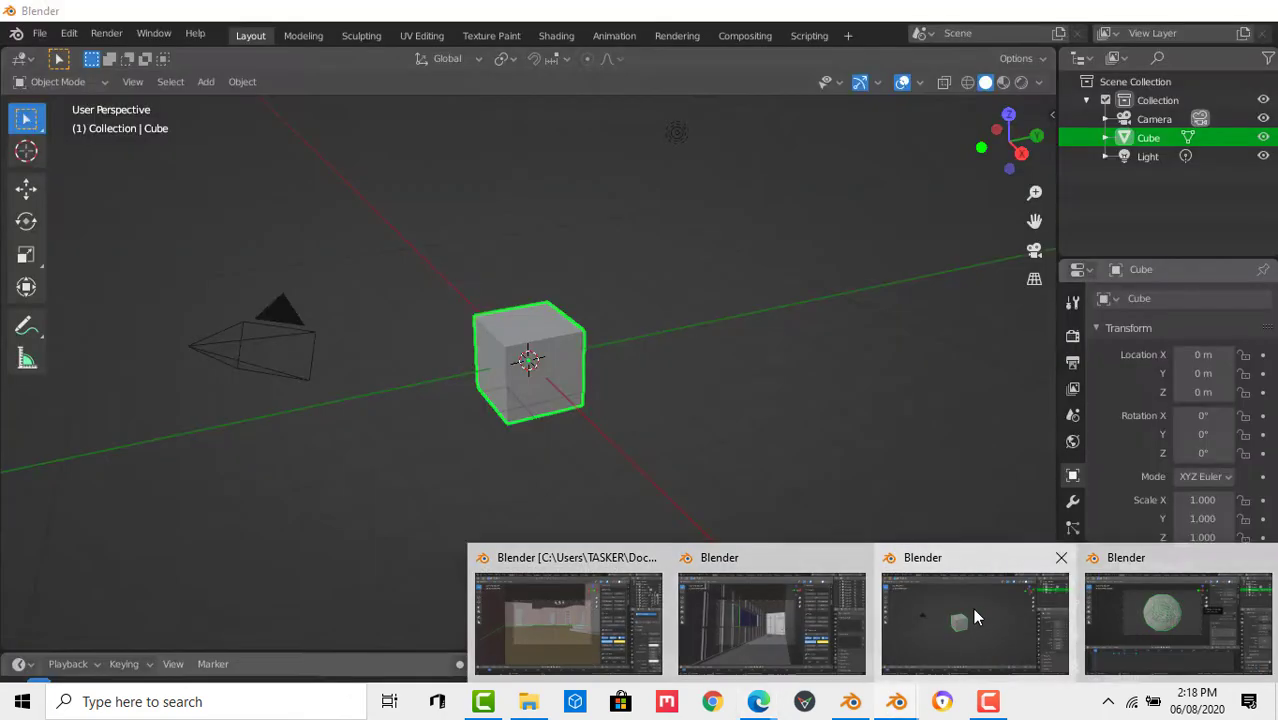
left_click(972, 608)
left_click(50, 42)
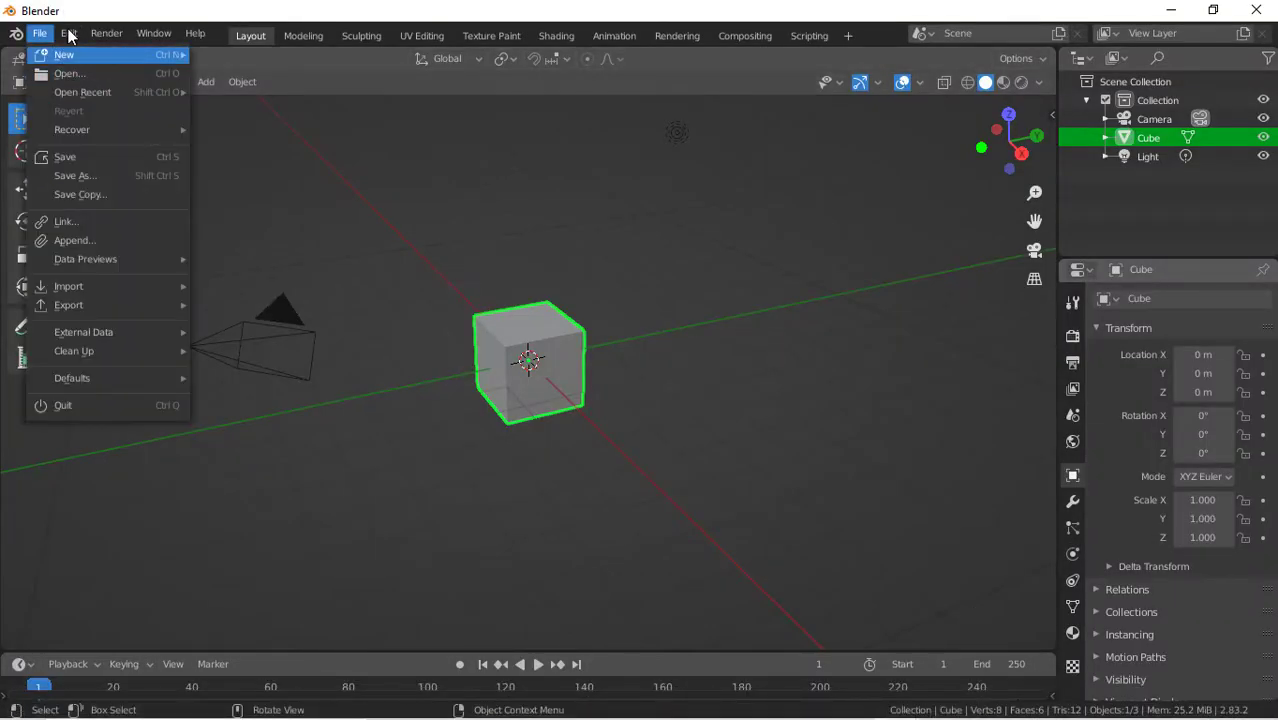
left_click(70, 38)
left_click(70, 36)
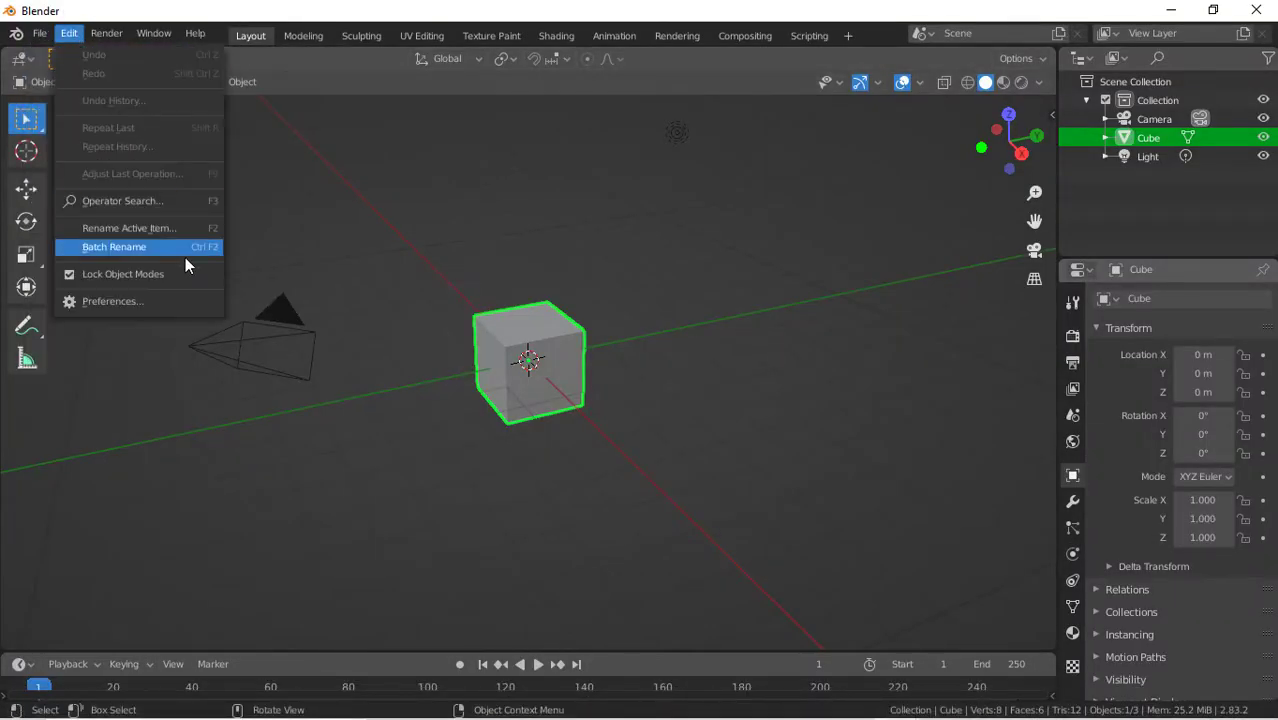
left_click(183, 312)
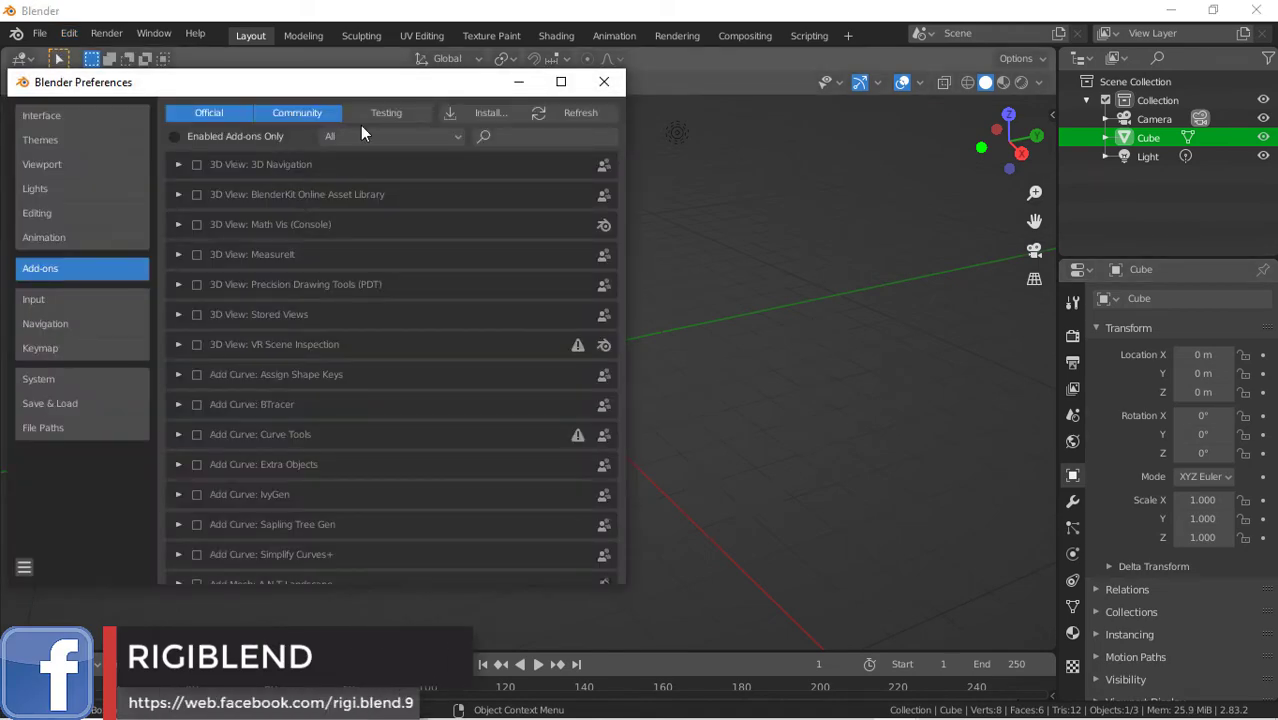
Install the add-on from Bizualizer-master.zip in the Documents folder, filtering the files by "bi"
left_click(477, 110)
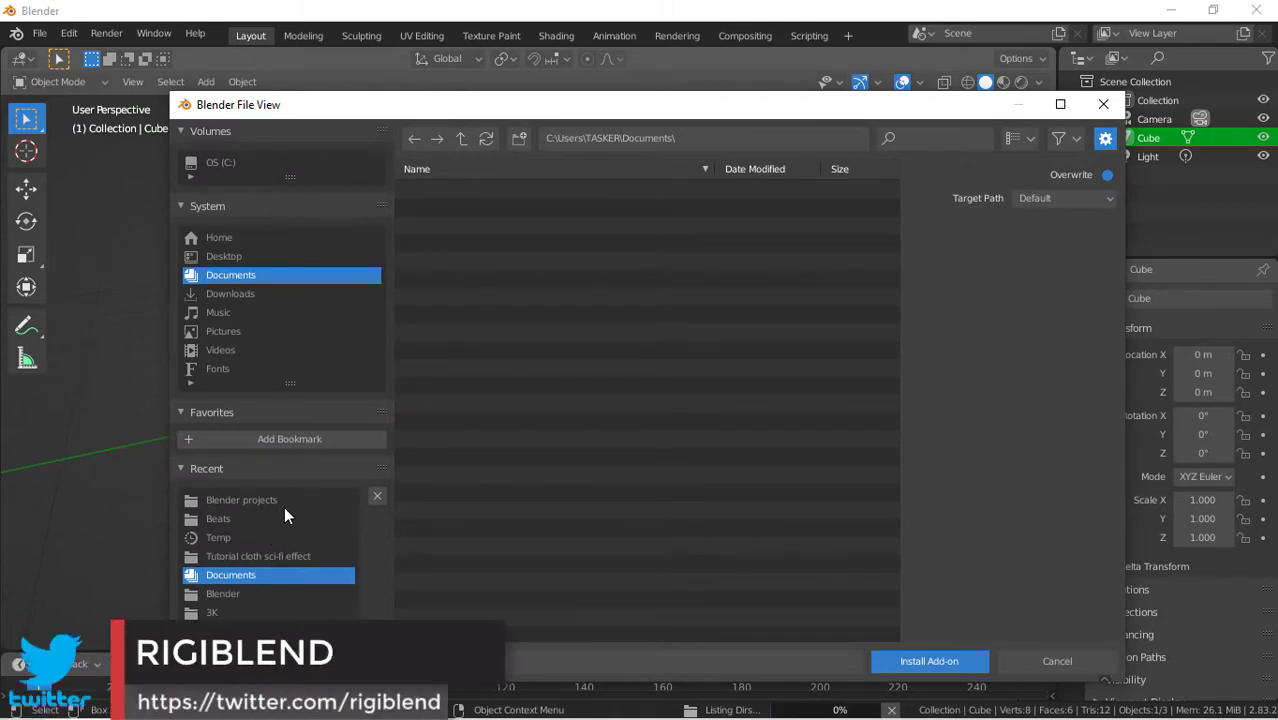
scroll(598, 359, "down", 3)
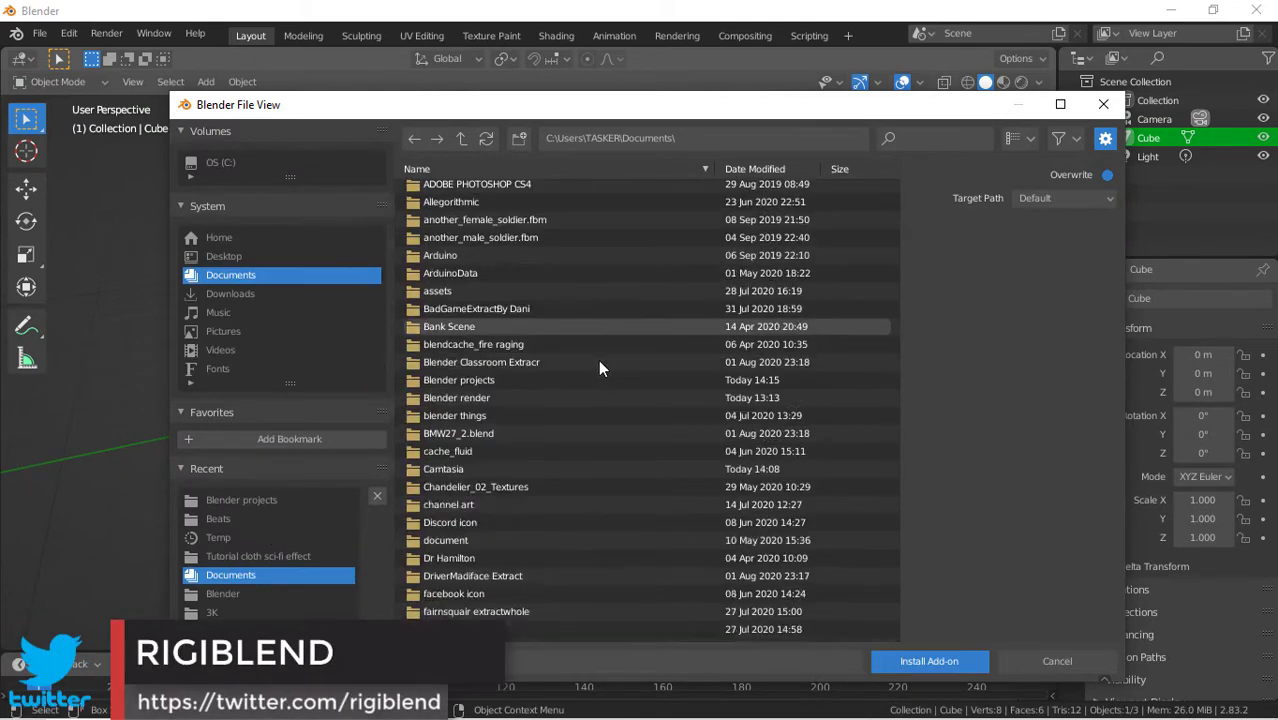
scroll(598, 359, "down", 15)
left_click(895, 138)
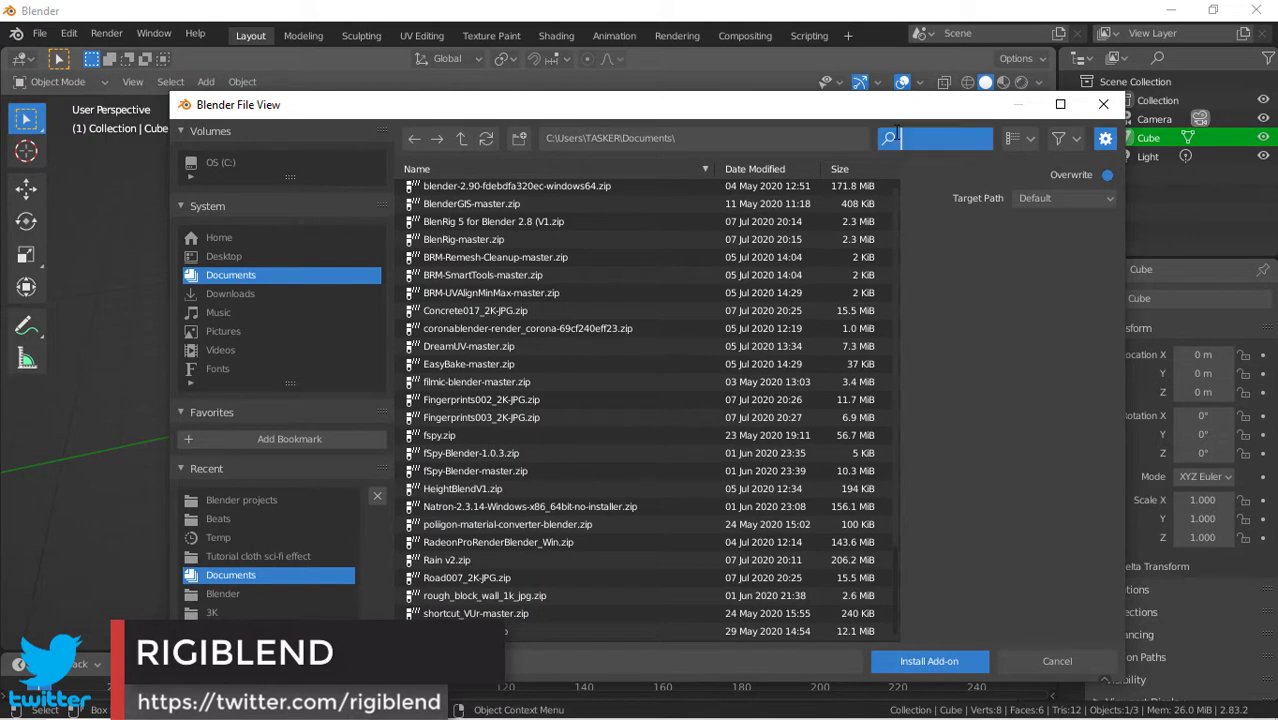
type("bi")
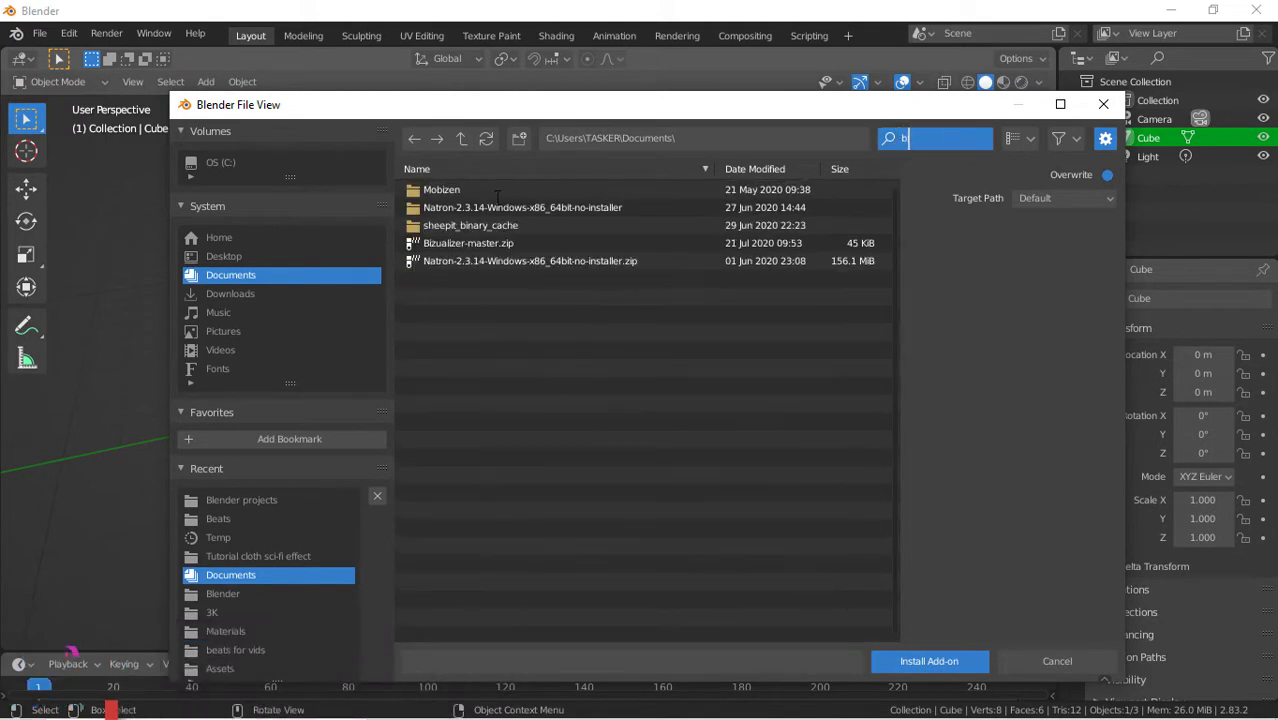
double_click(519, 245)
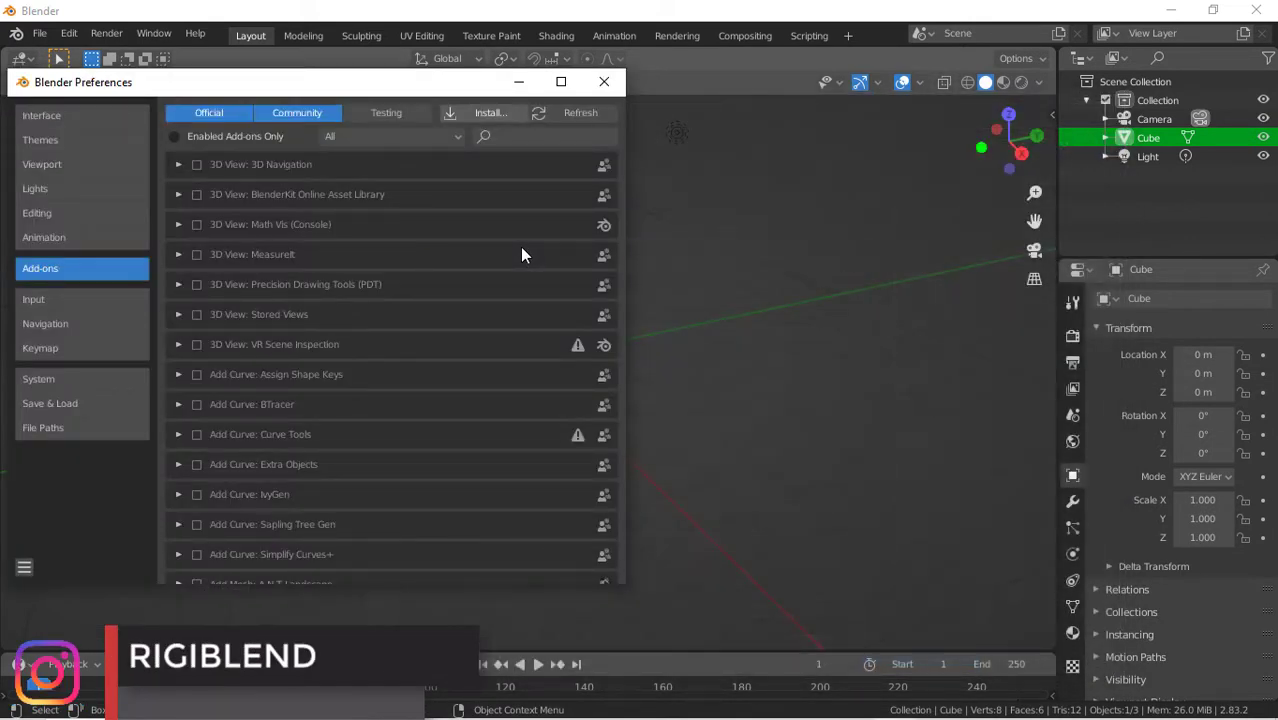
Search the add-ons for "bizual" to check the Bizualizer entry, and close the preferences
left_click(526, 138)
type("bizual")
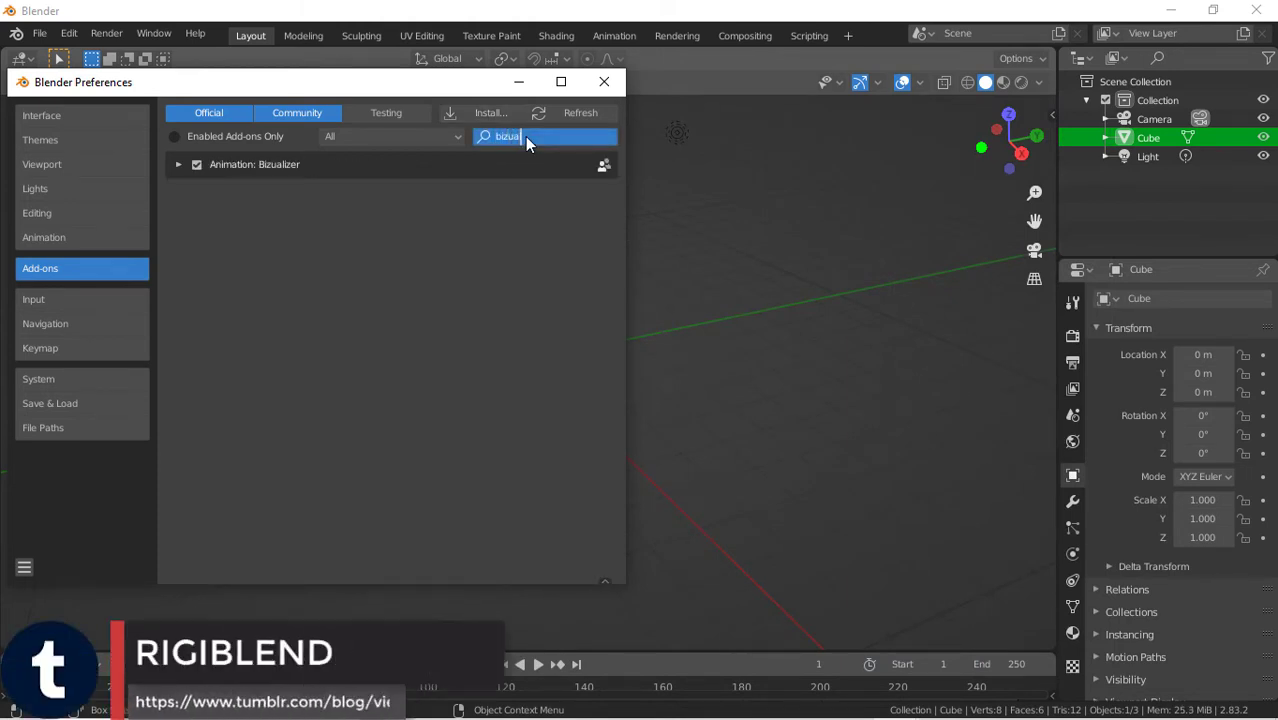
key("Return")
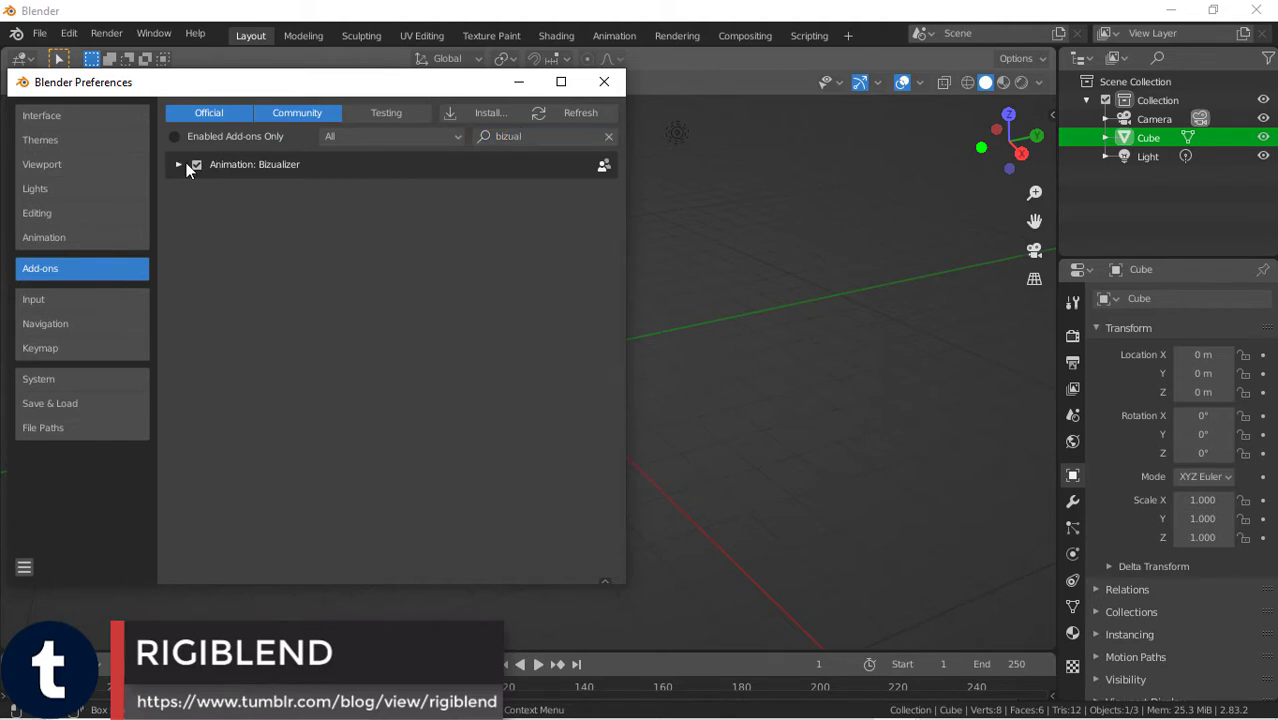
left_click(604, 81)
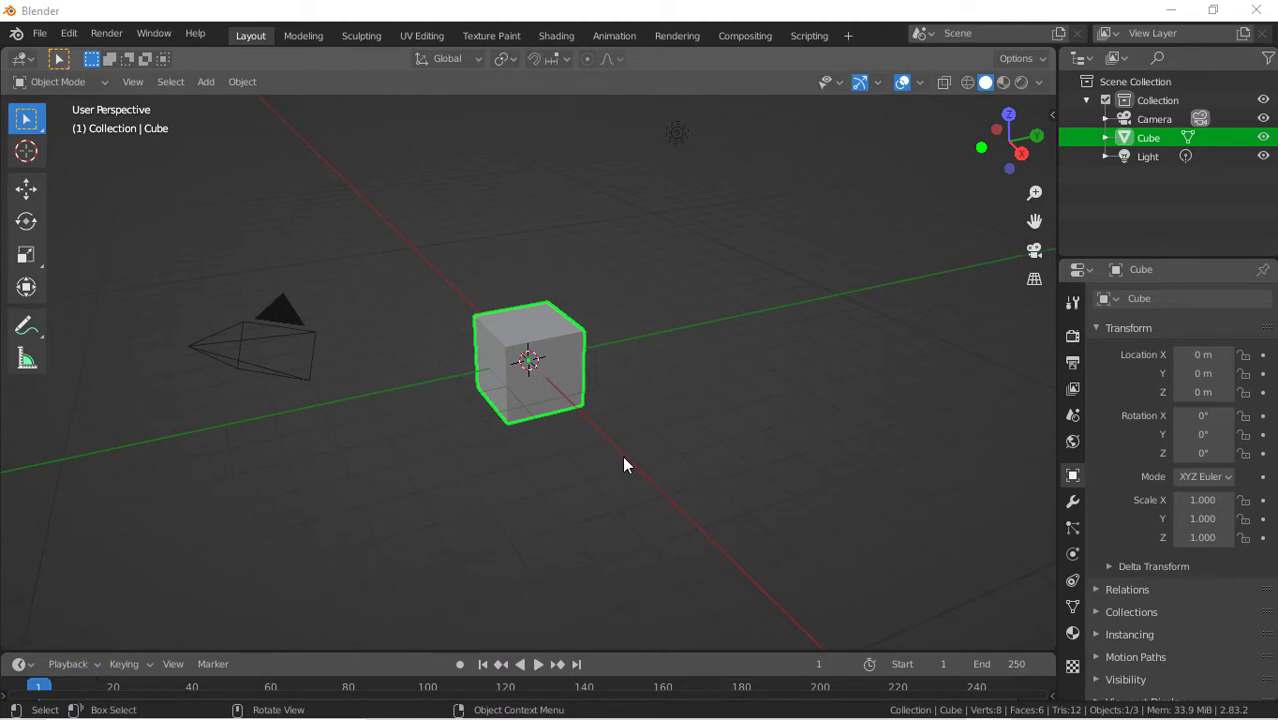
Delete the default camera, cube and light from the scene
key("alt+a")
key("a")
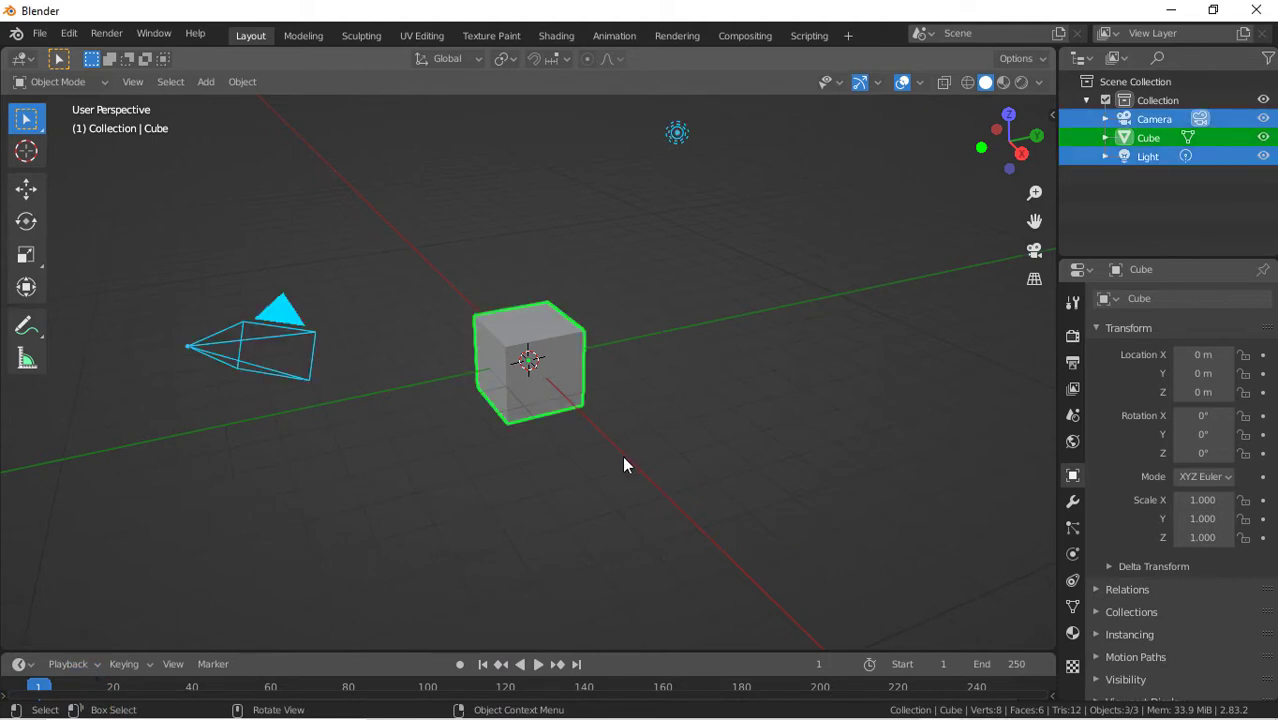
key("Delete")
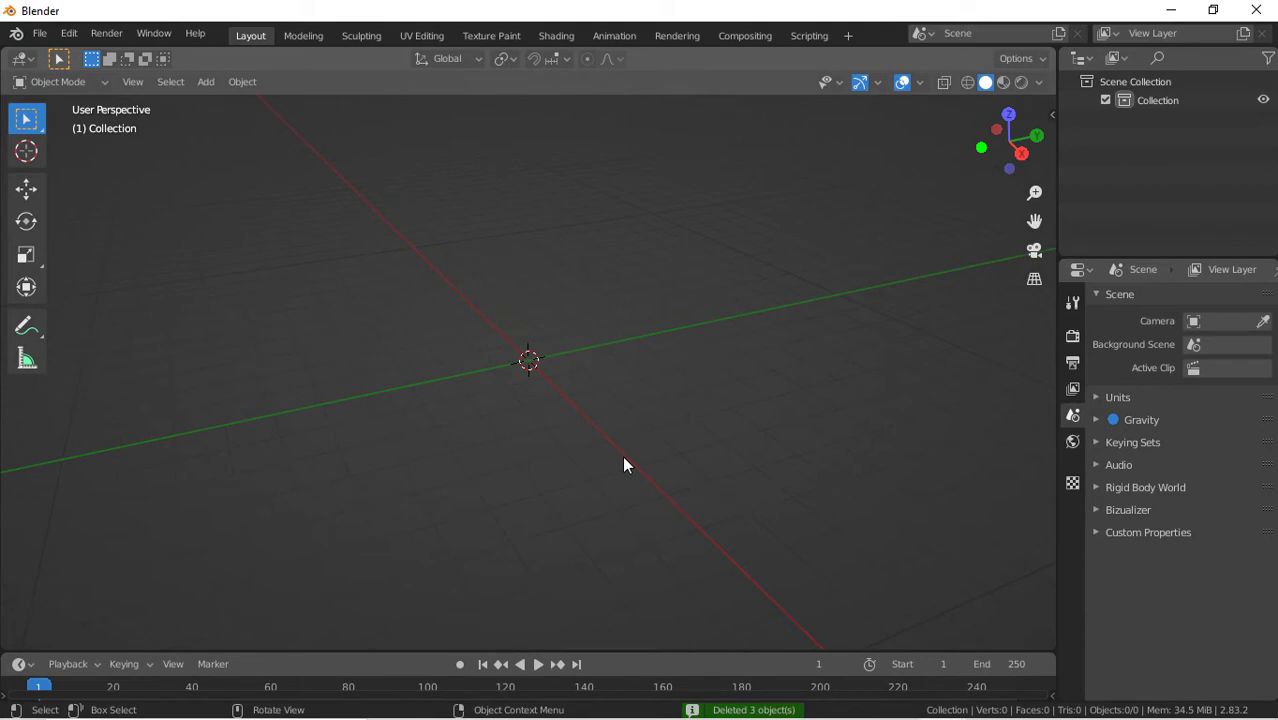
Load a music file as the audio path in the scene's Bizualizer settings
key("shift+a")
left_click(1116, 509)
scroll(1116, 507, "down", 3)
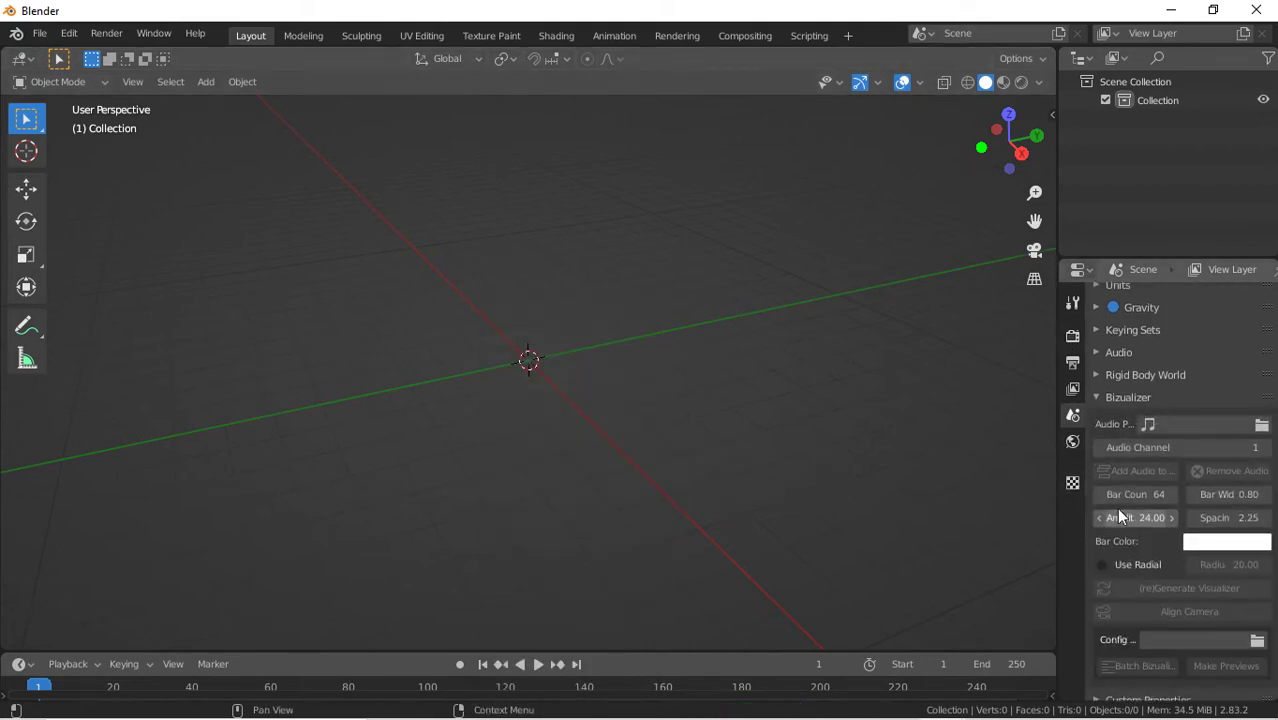
key("XF86AudioRaiseVolume")
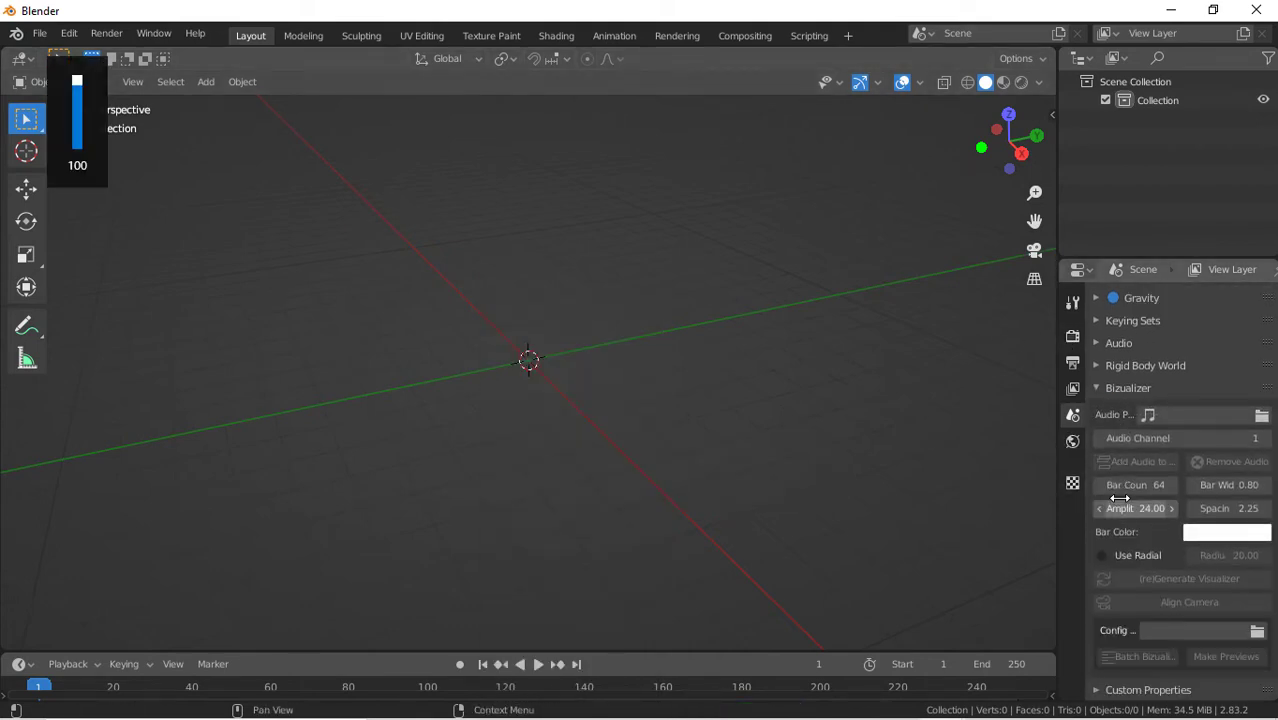
left_click(1264, 416)
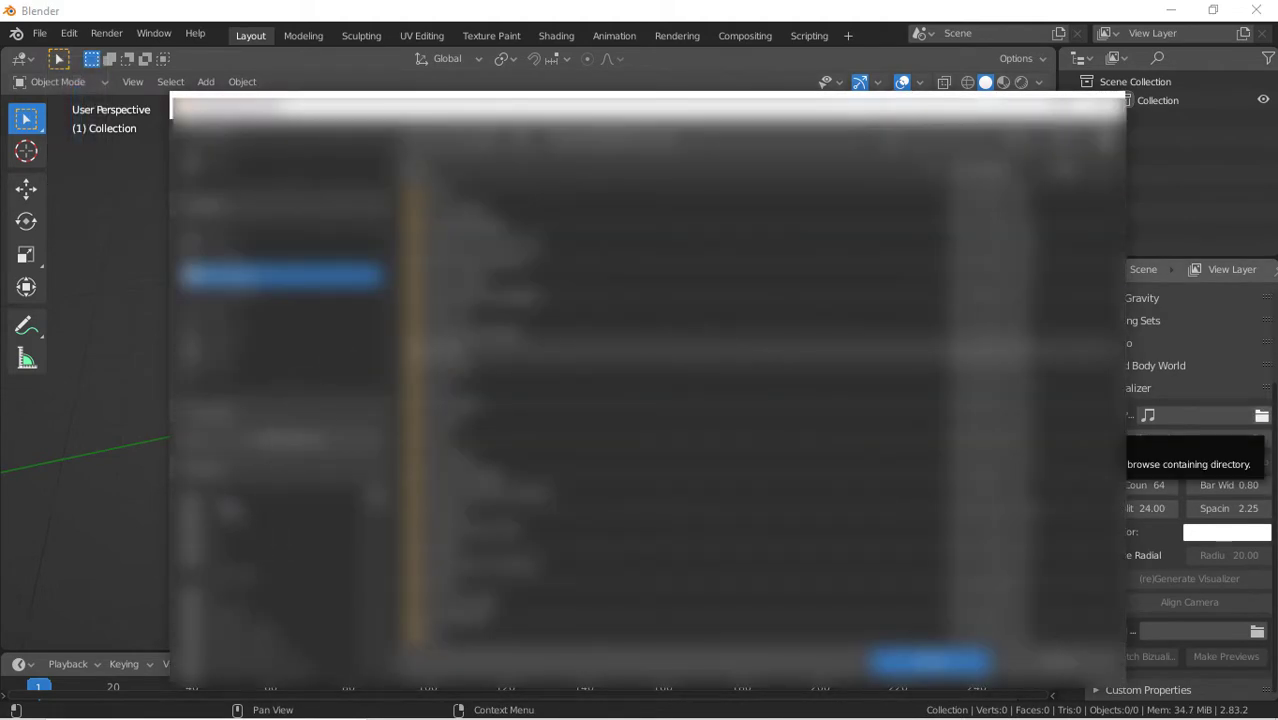
left_click(270, 500)
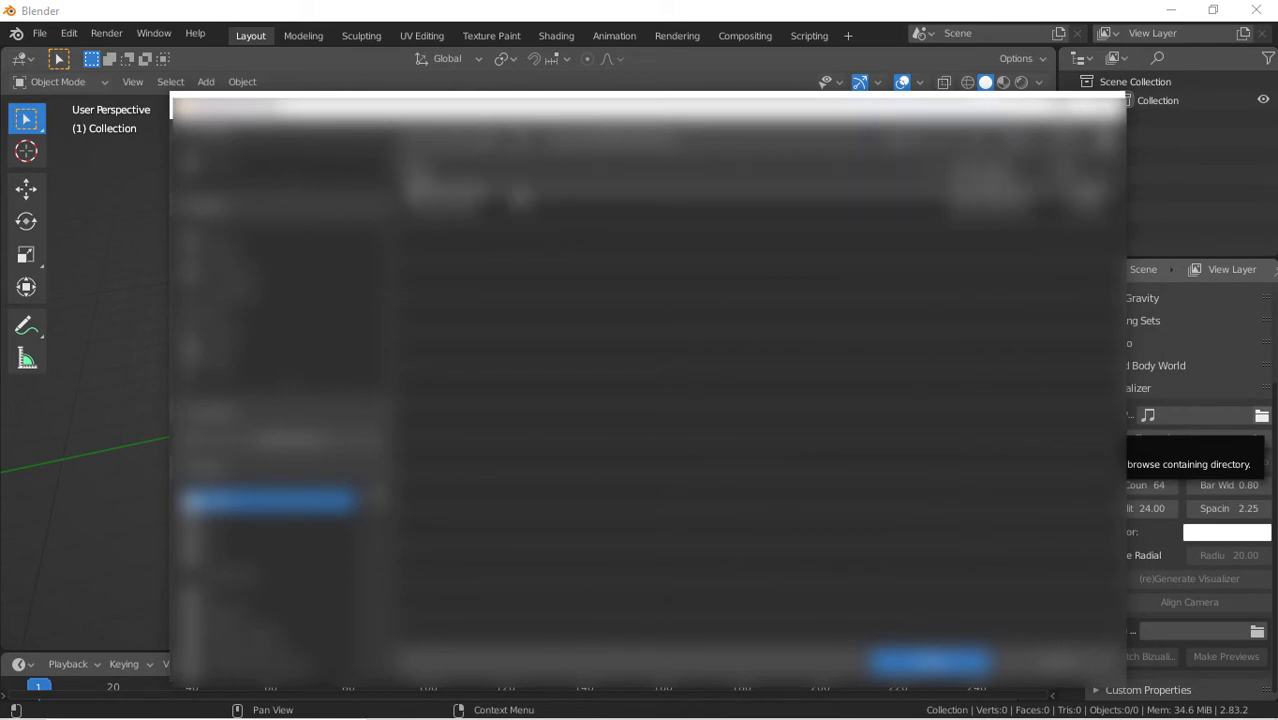
double_click(608, 190)
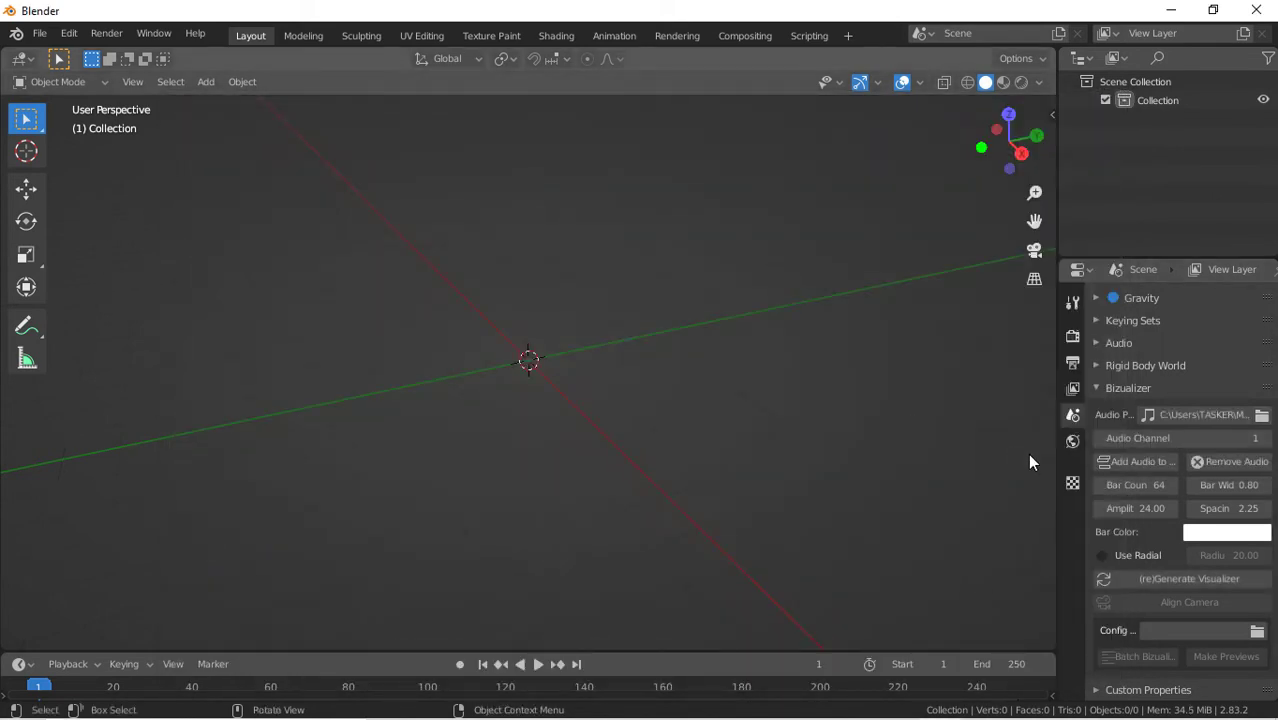
Generate the visualizer bars from the loaded audio and play the animation briefly in top view
left_click(1163, 572)
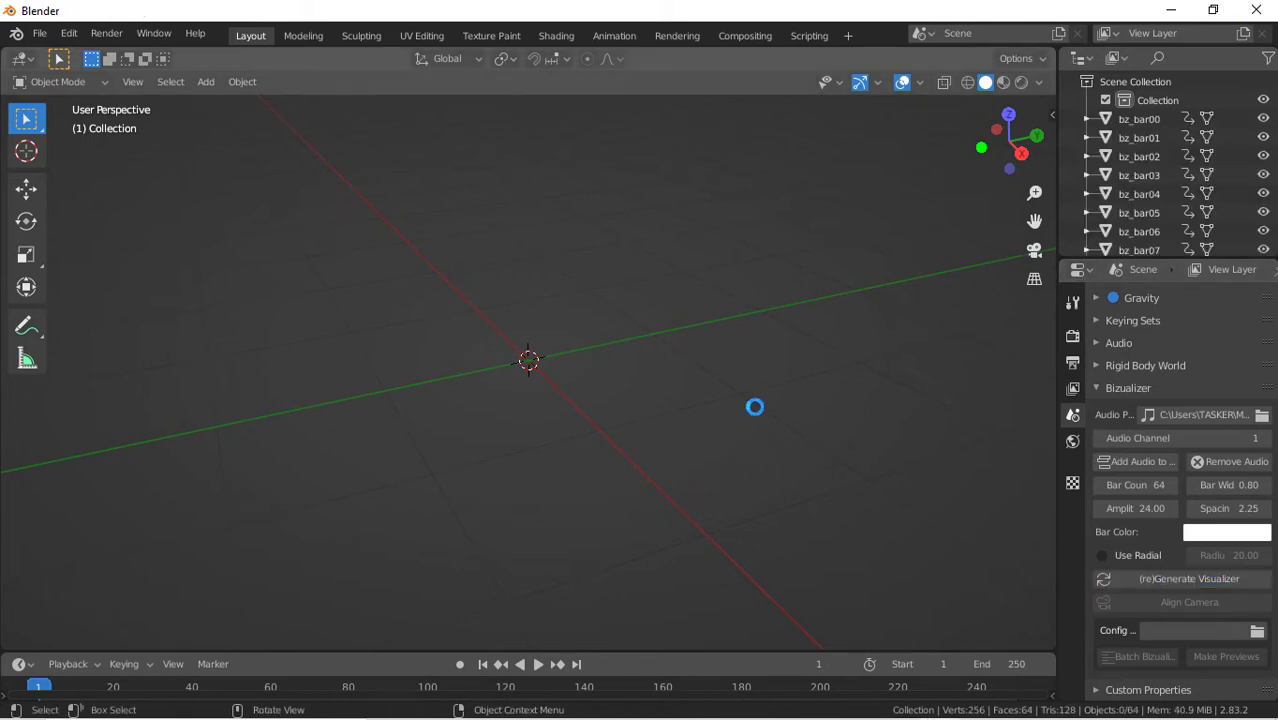
key("space")
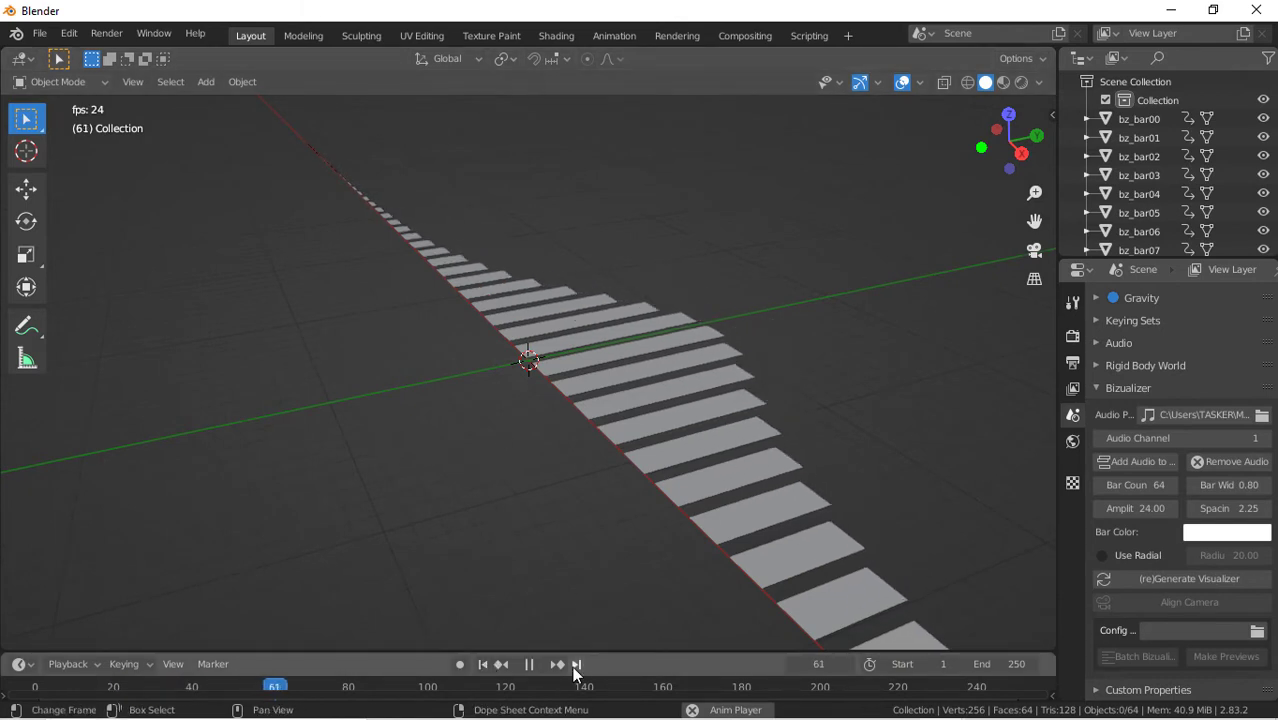
left_click(1008, 113)
scroll(764, 317, "down", 5)
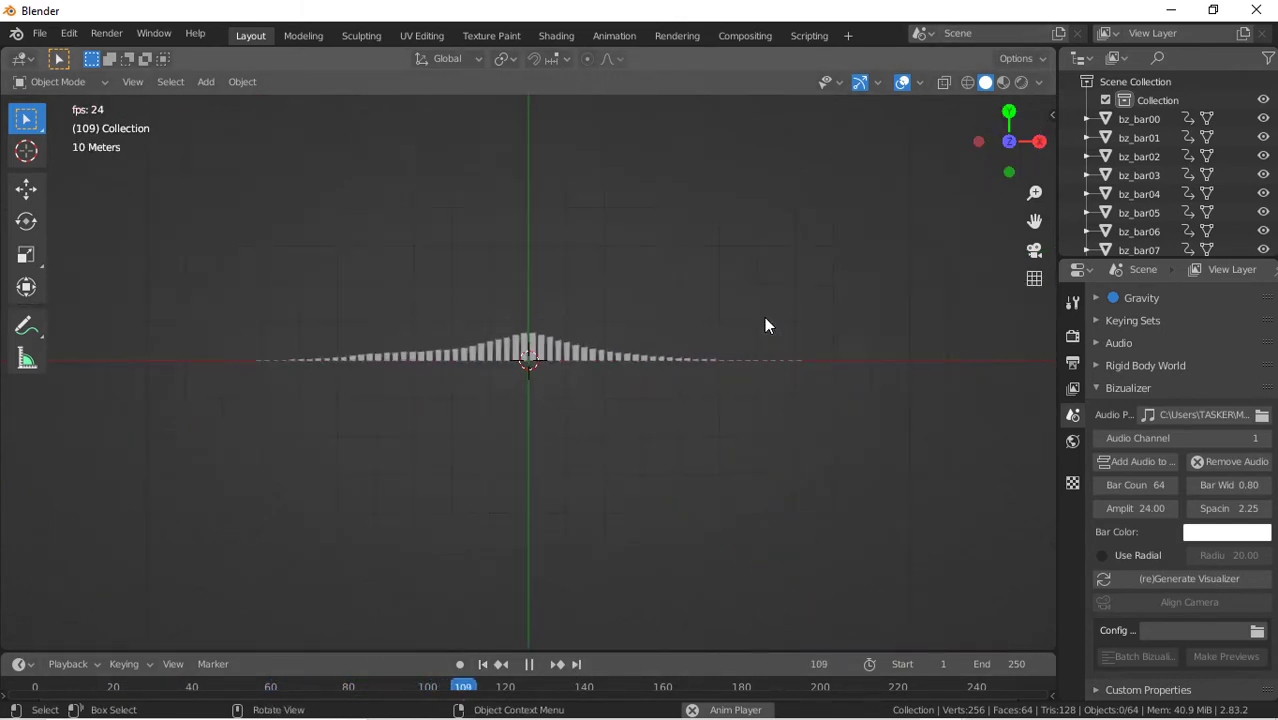
key("space")
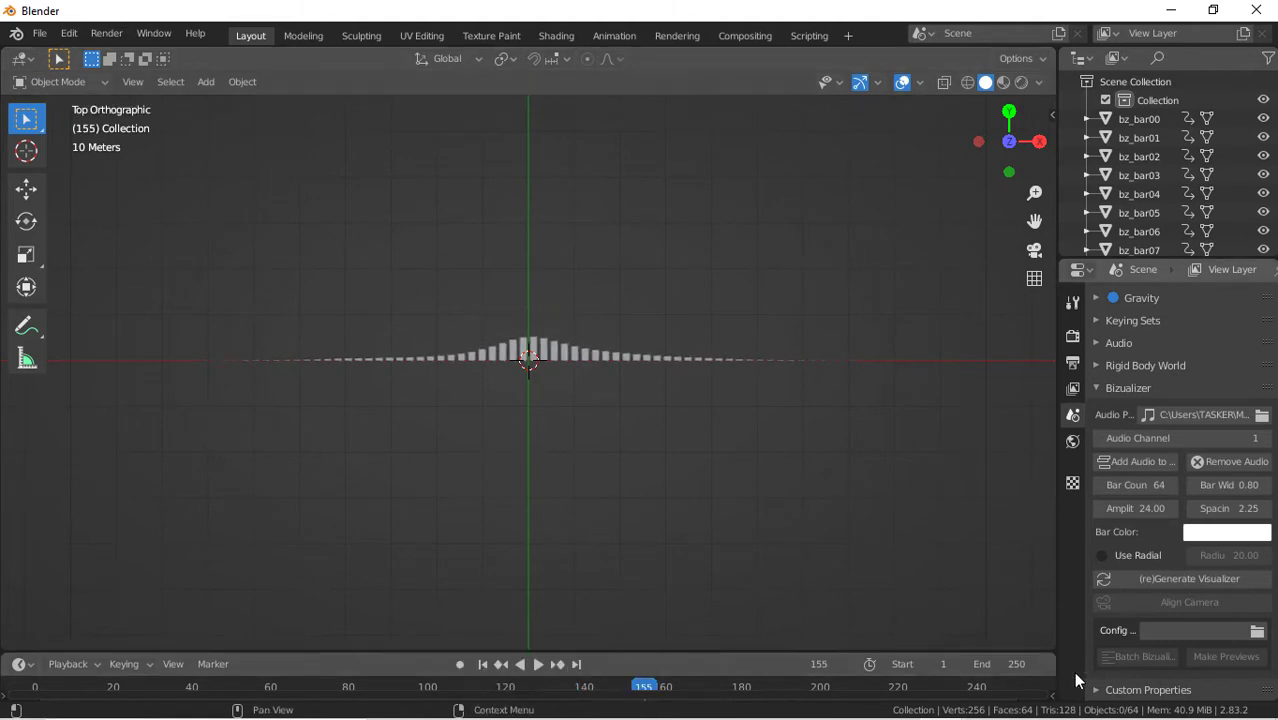
Set the animation's end frame to 1000 and switch the viewport to rendered shading
left_click(974, 665)
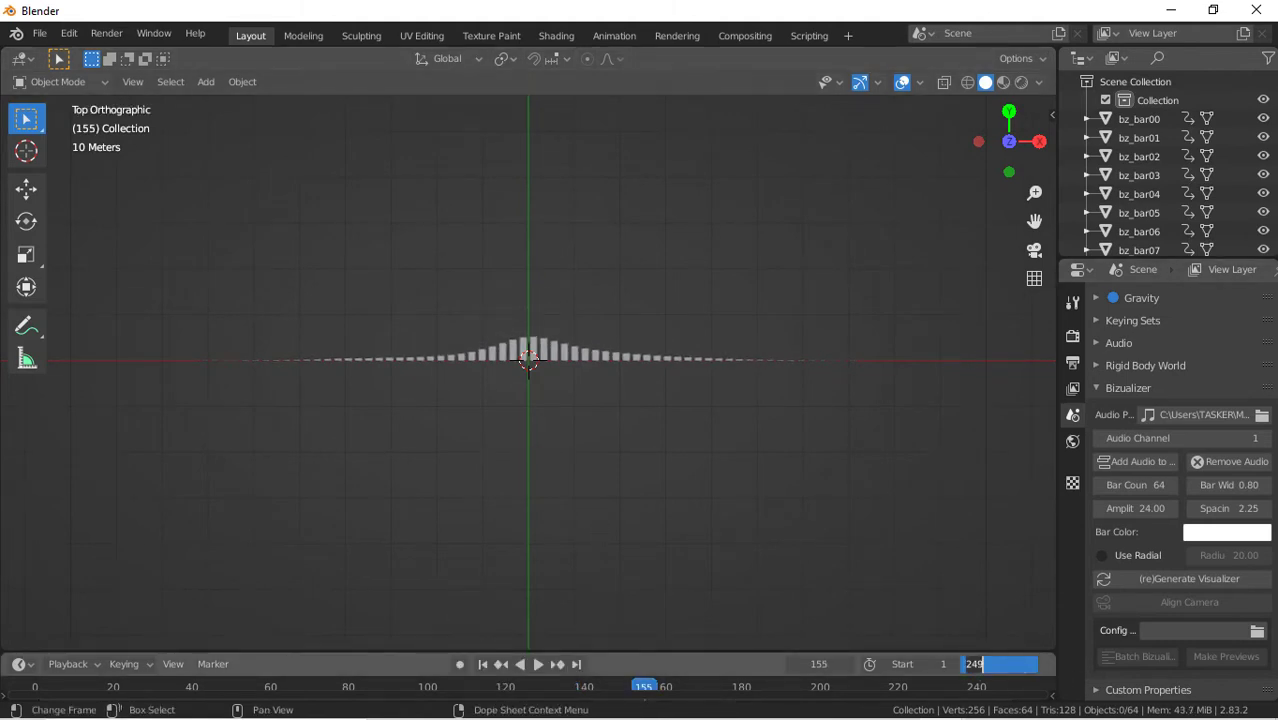
key("Return")
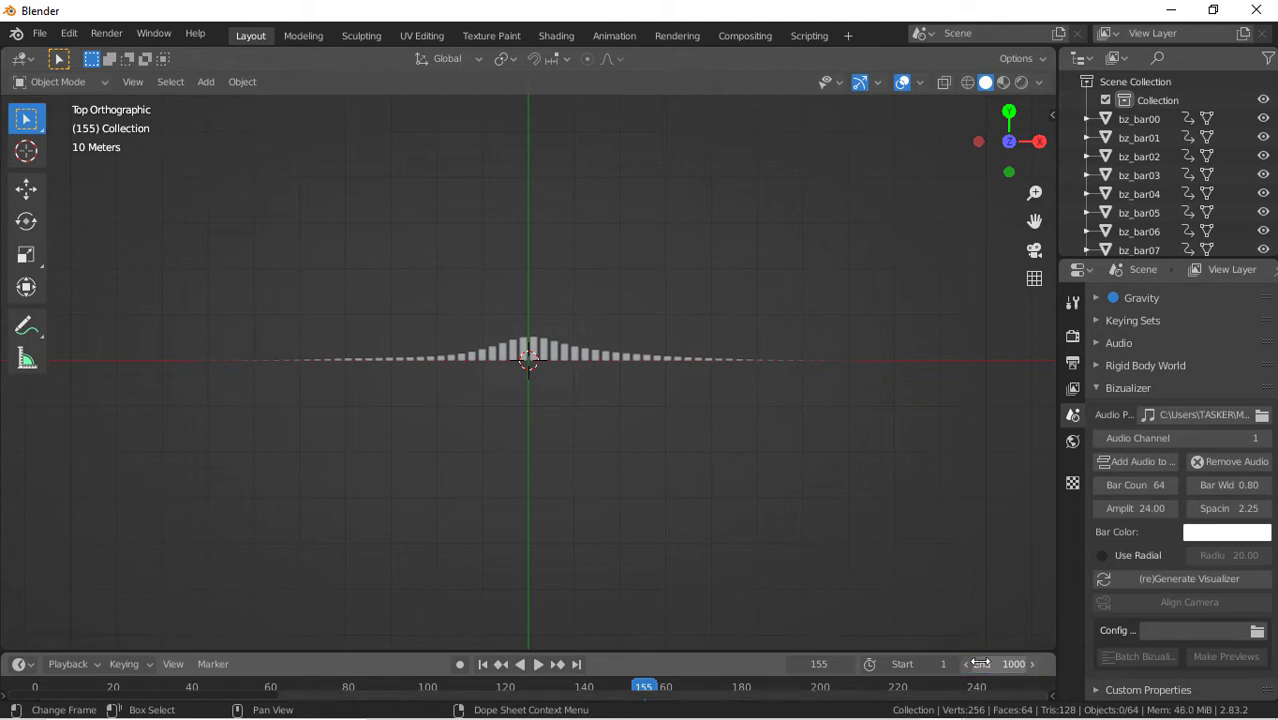
left_click(1020, 86)
scroll(527, 360, "up", 5)
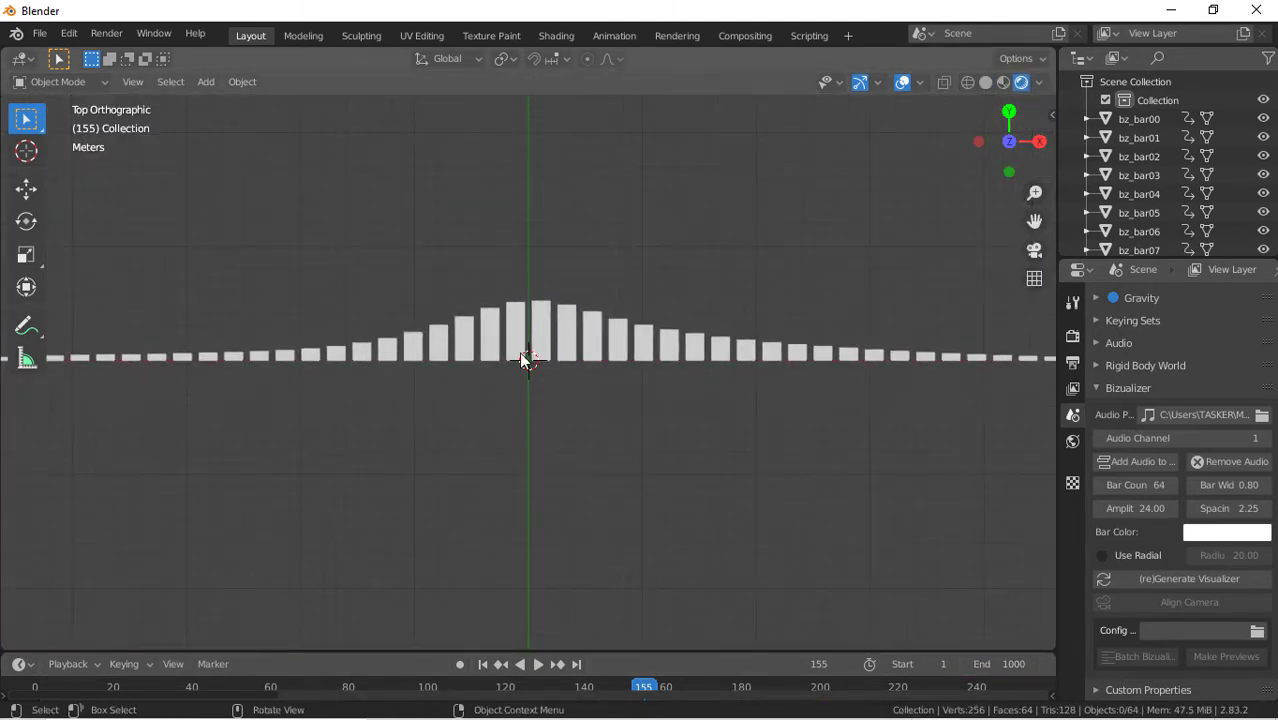
Replace the bz_color material on the tall bar bz_bar31 beside the origin with a new material
left_click(527, 358)
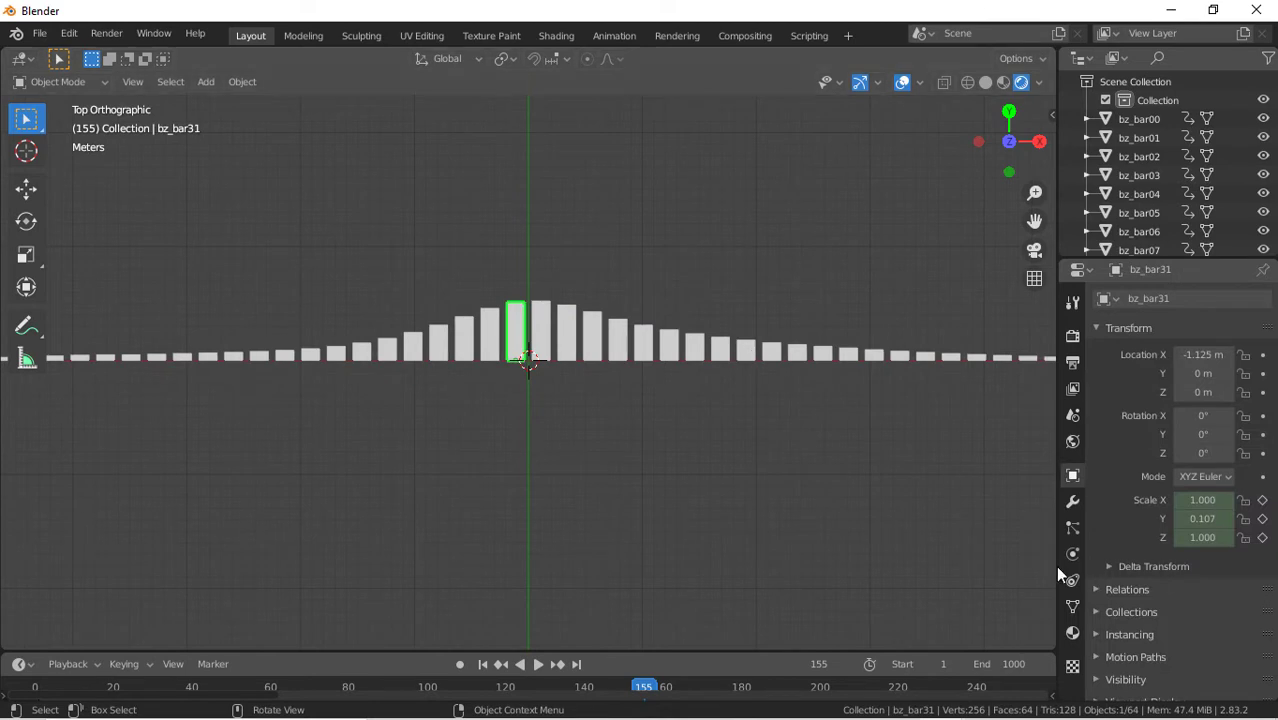
left_click(1072, 635)
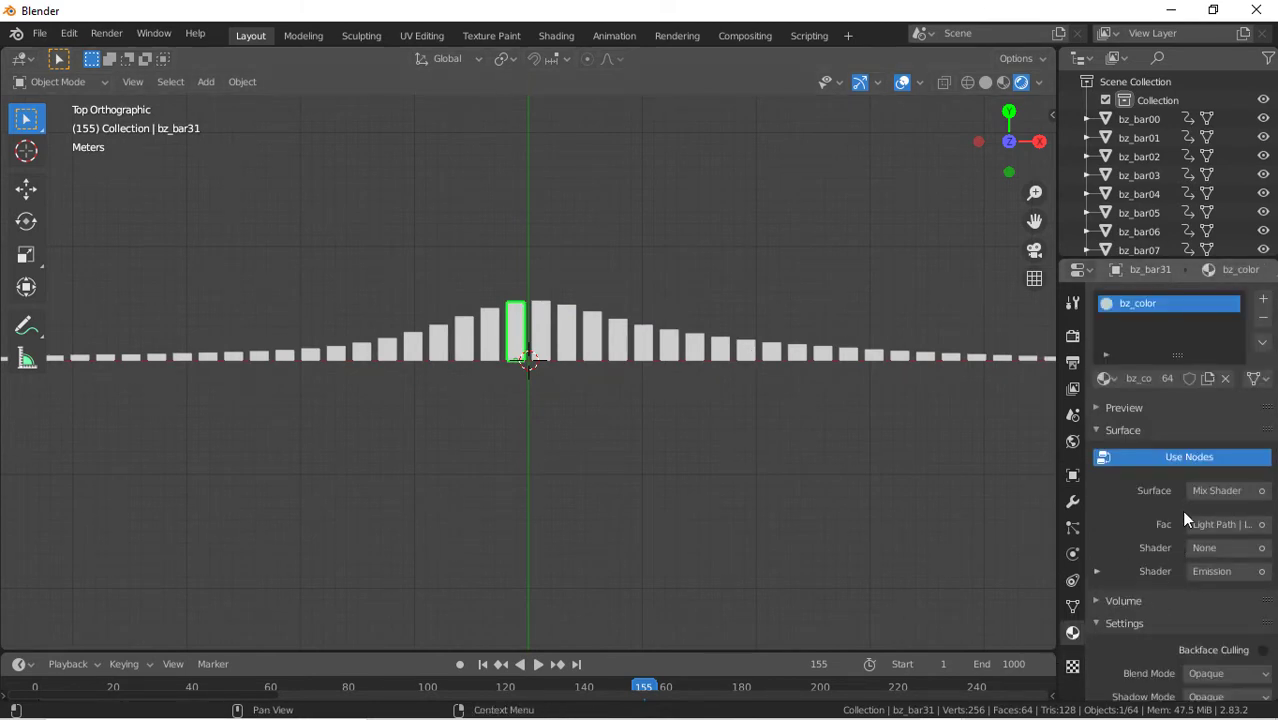
left_click(1218, 488)
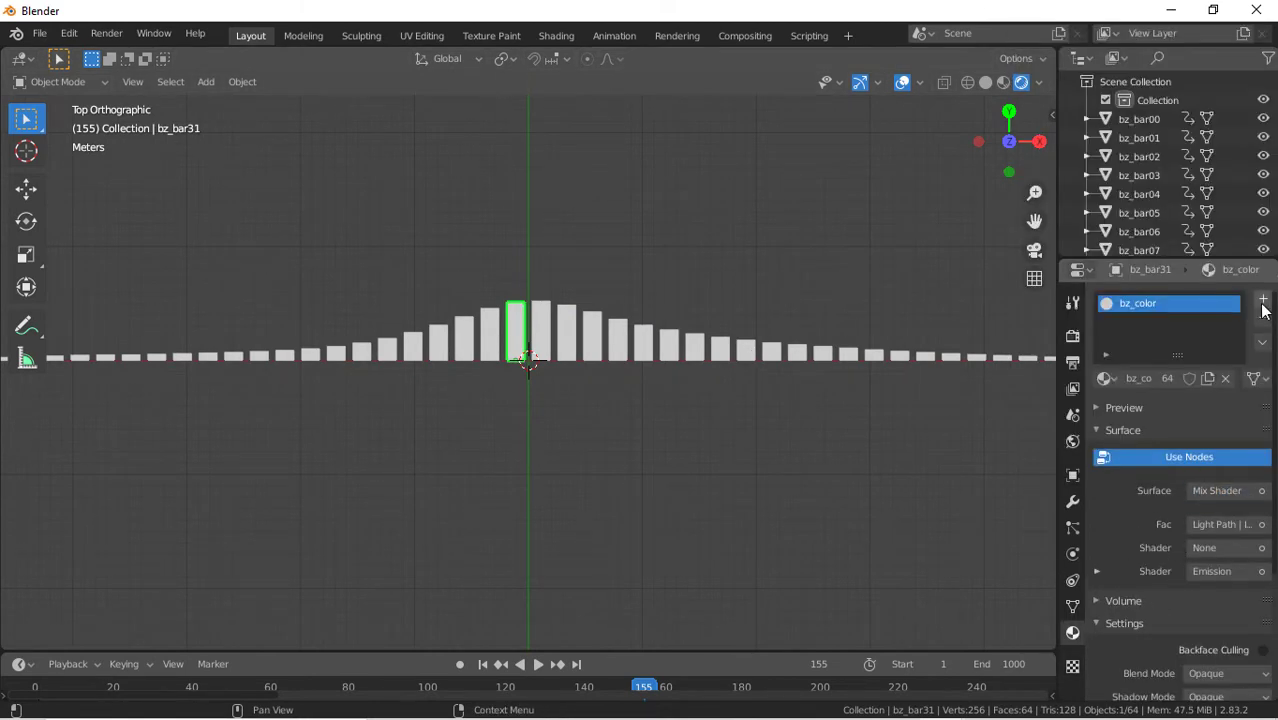
left_click(1263, 319)
left_click(1210, 377)
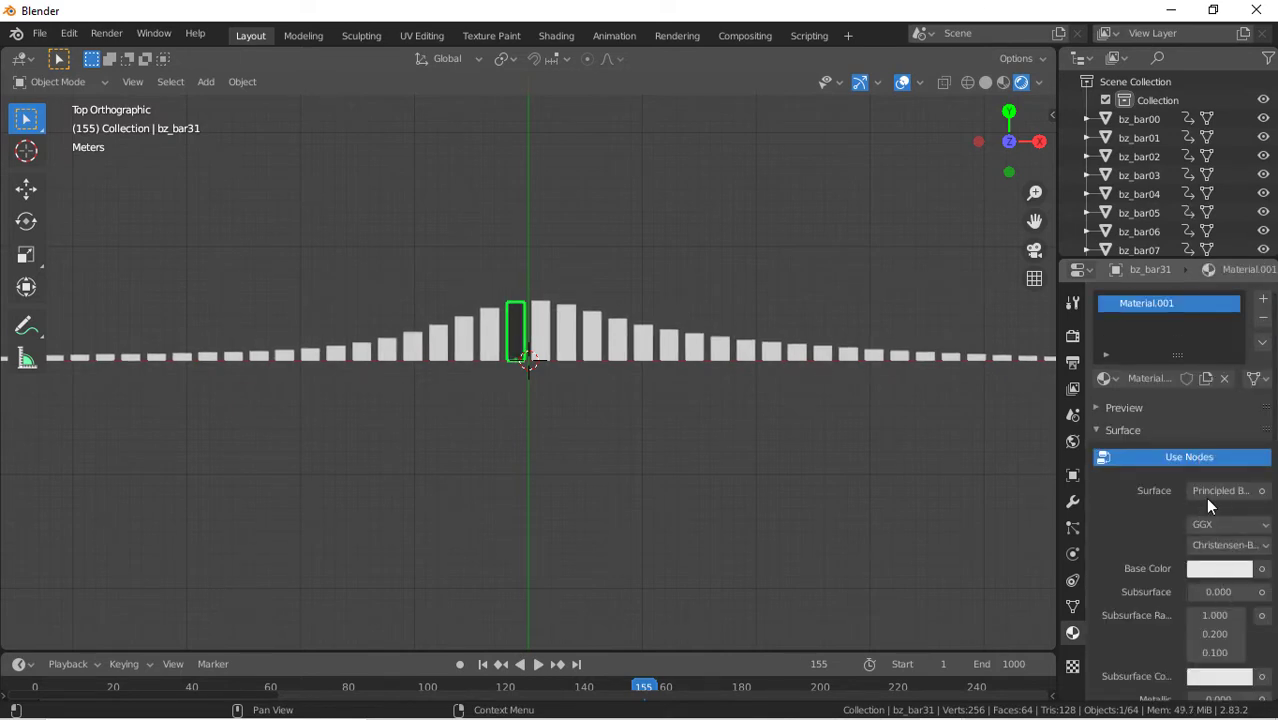
Change the surface shader of bz_bar31's new material to Emission, keeping nodes enabled
left_click(1198, 457)
left_click(1091, 411)
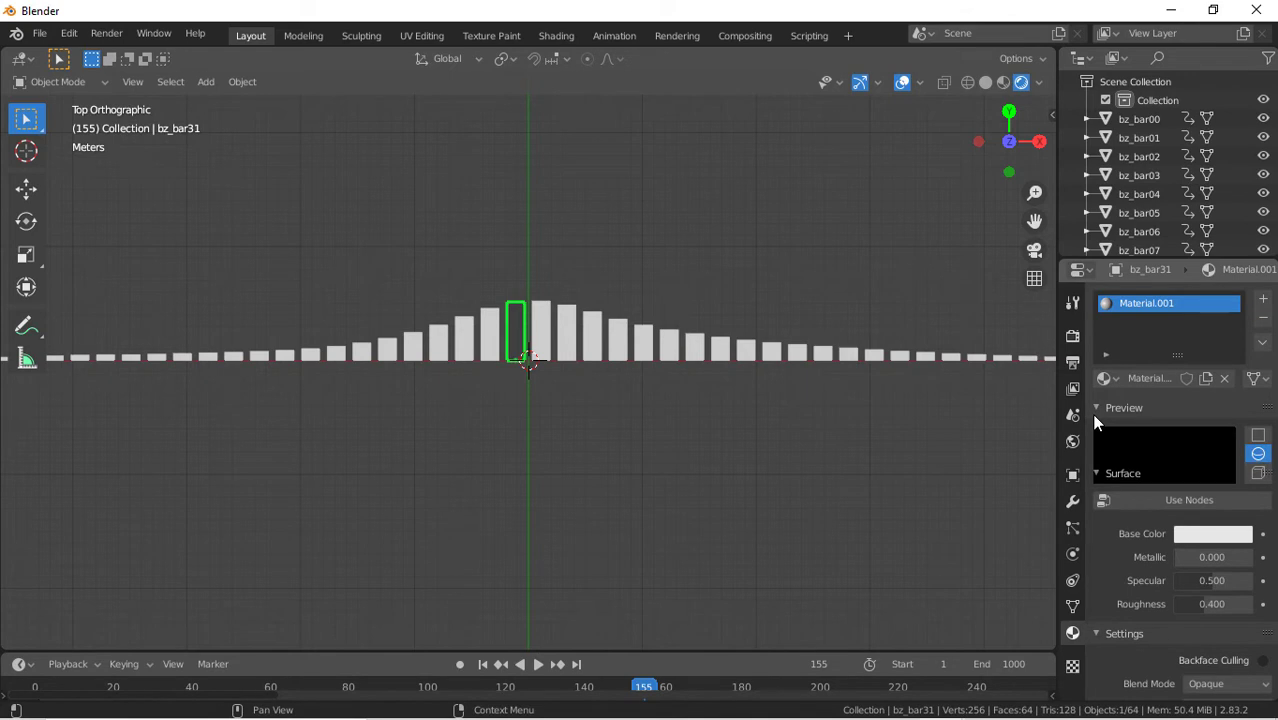
left_click(1095, 412)
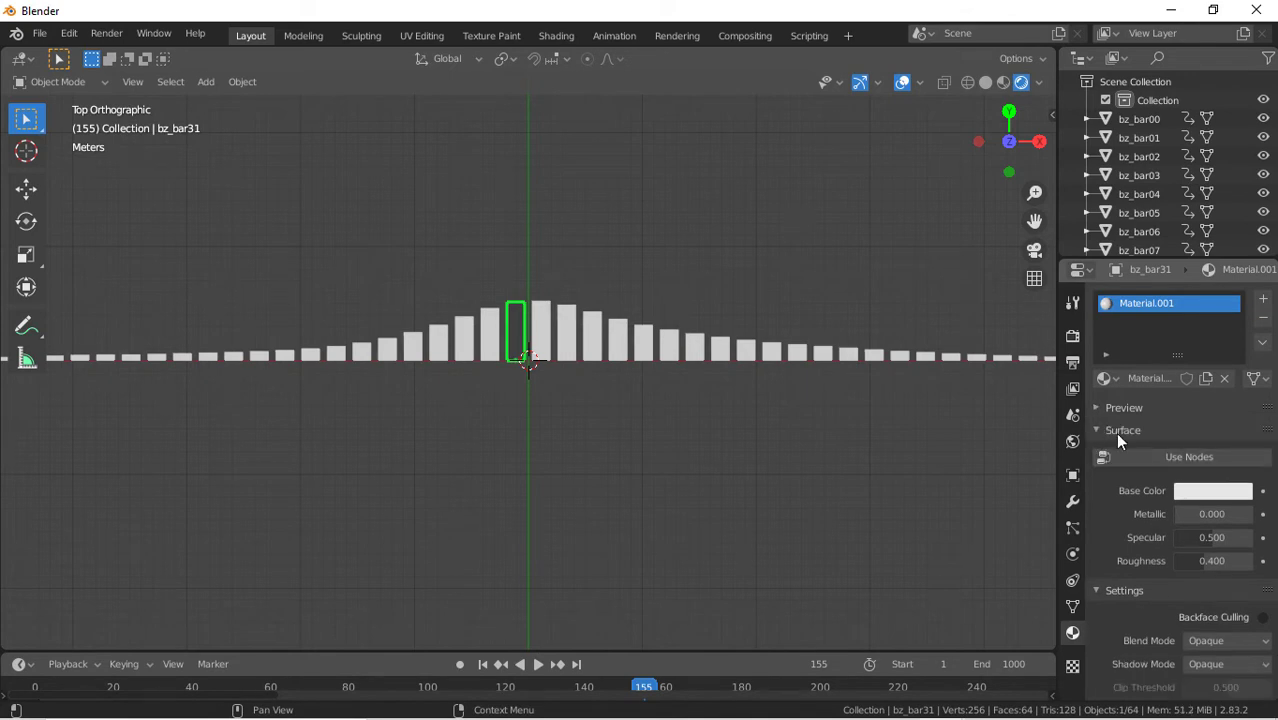
left_click(1142, 458)
left_click(1215, 491)
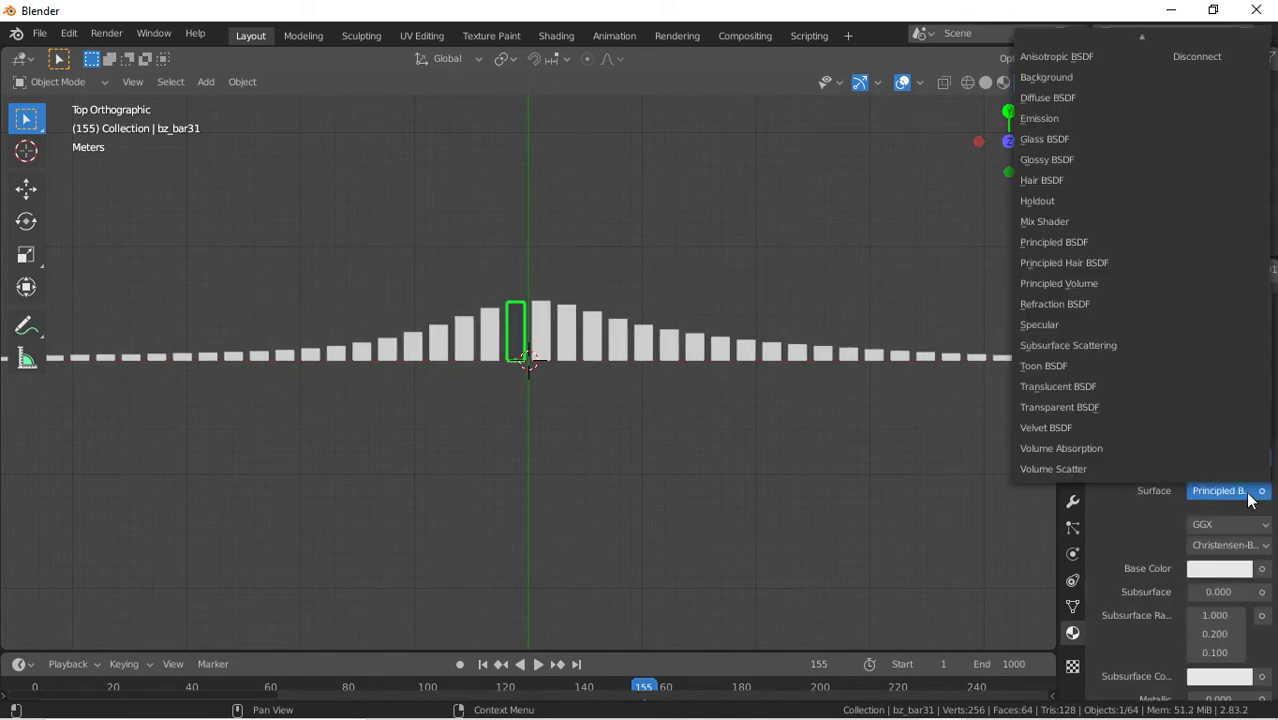
left_click(1100, 118)
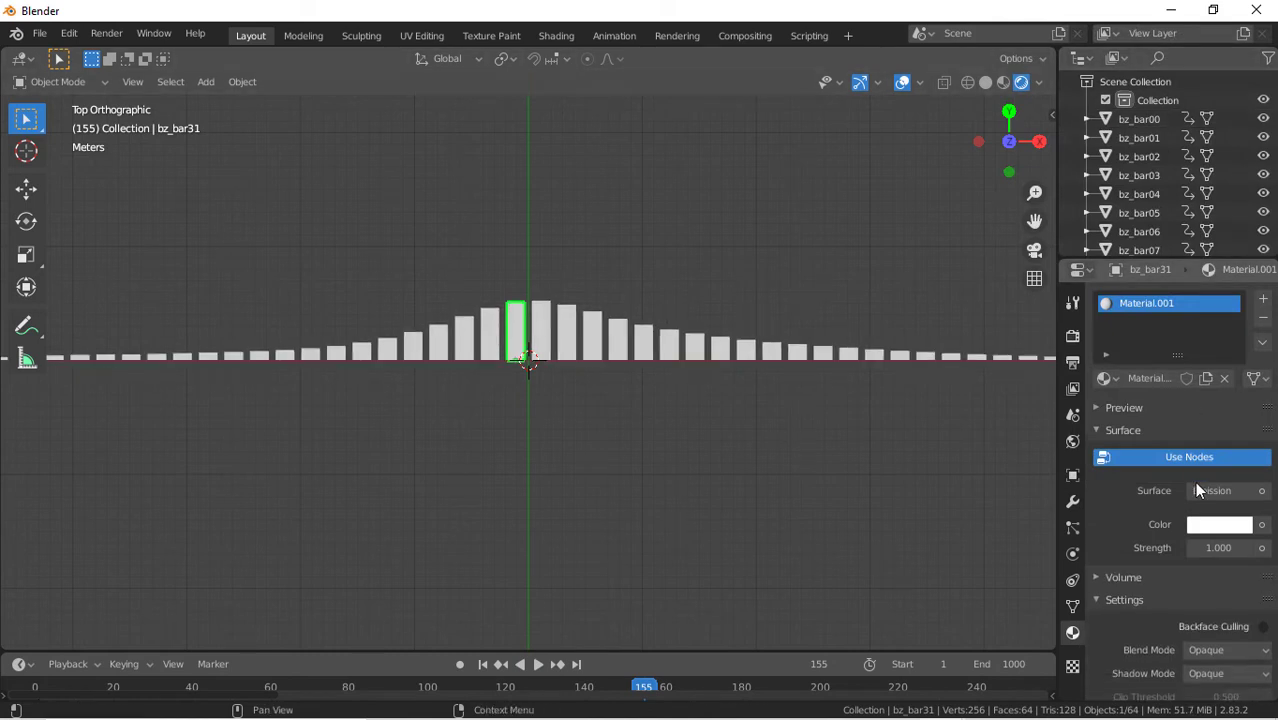
Give the emission a saturated blue colour with hue 0.567 and set its strength to 20
left_click(1213, 527)
left_click_drag(1156, 312, 1183, 260)
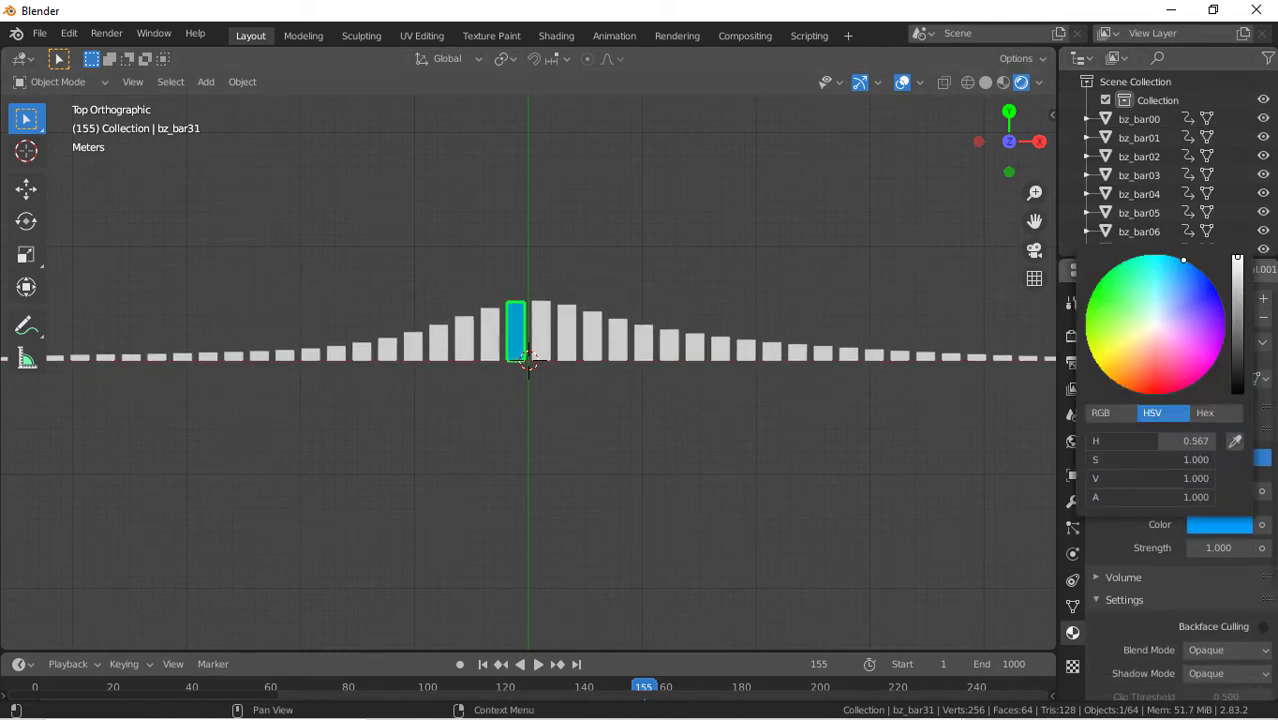
left_click(1221, 547)
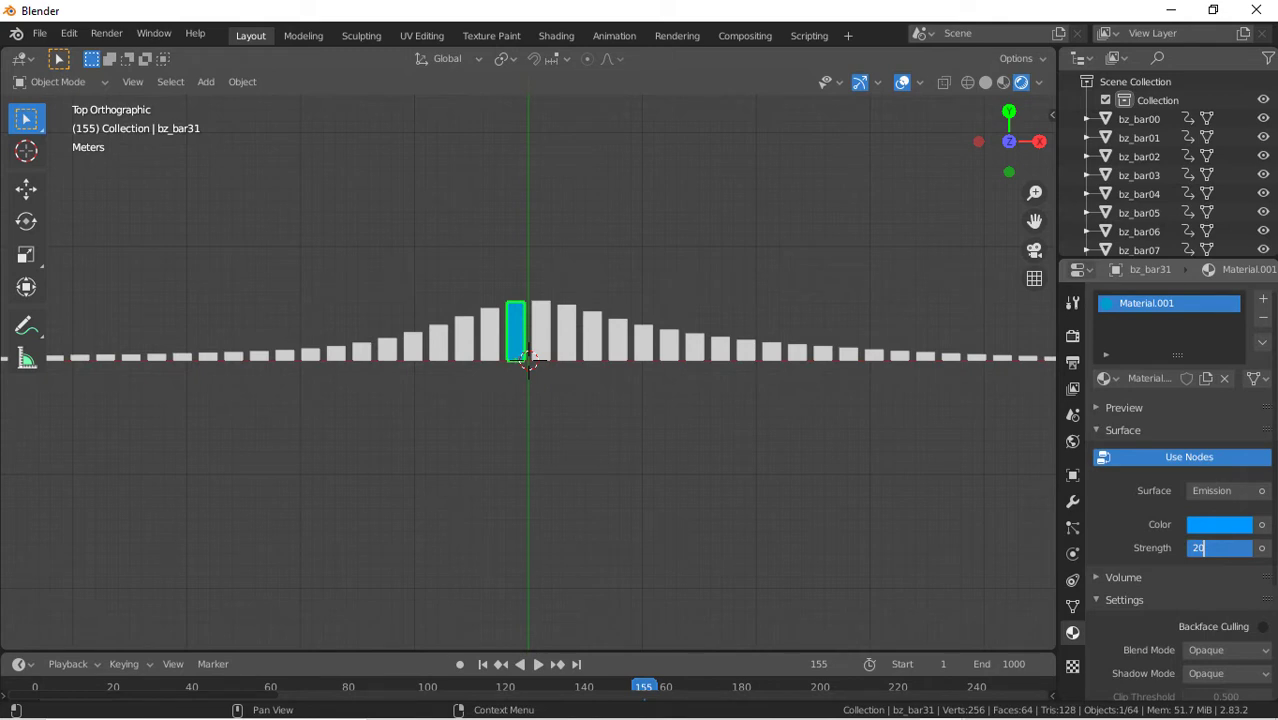
key("Return")
Select all visualizer bars and link the blue emission material of bz_bar31 to them
scroll(672, 474, "down", 10)
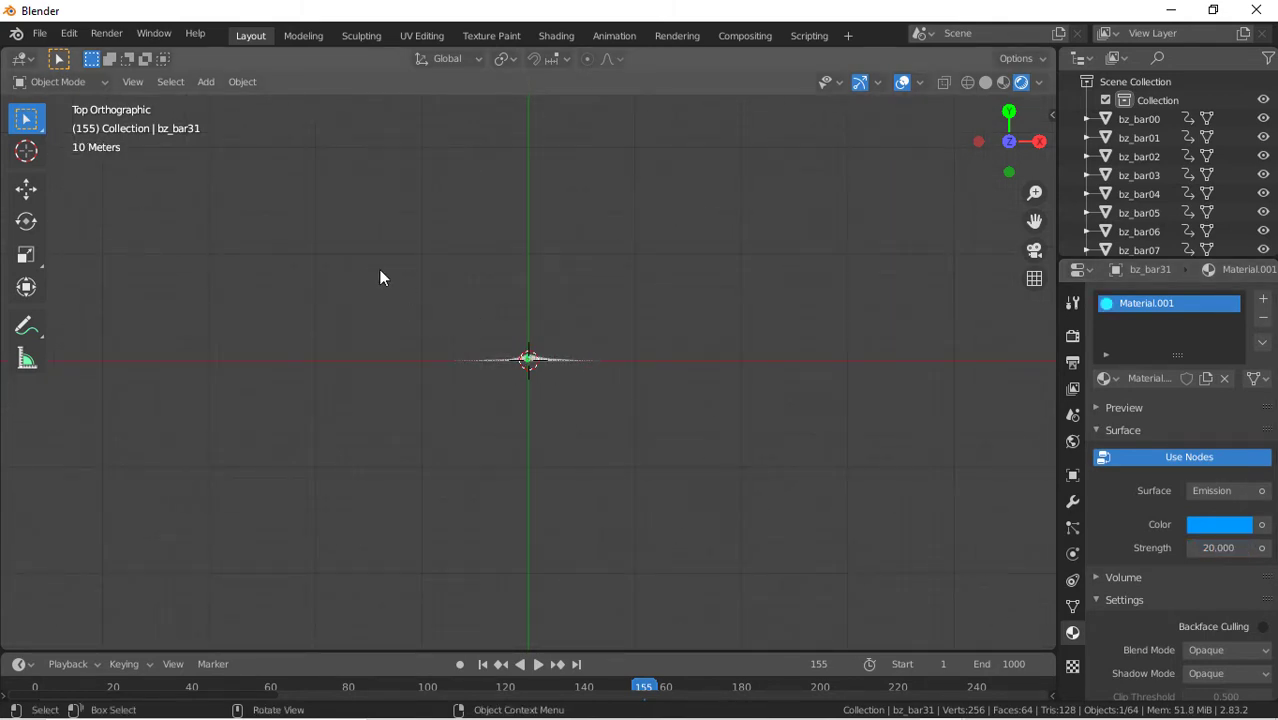
left_click_drag(379, 277, 746, 481)
key("ctrl+l")
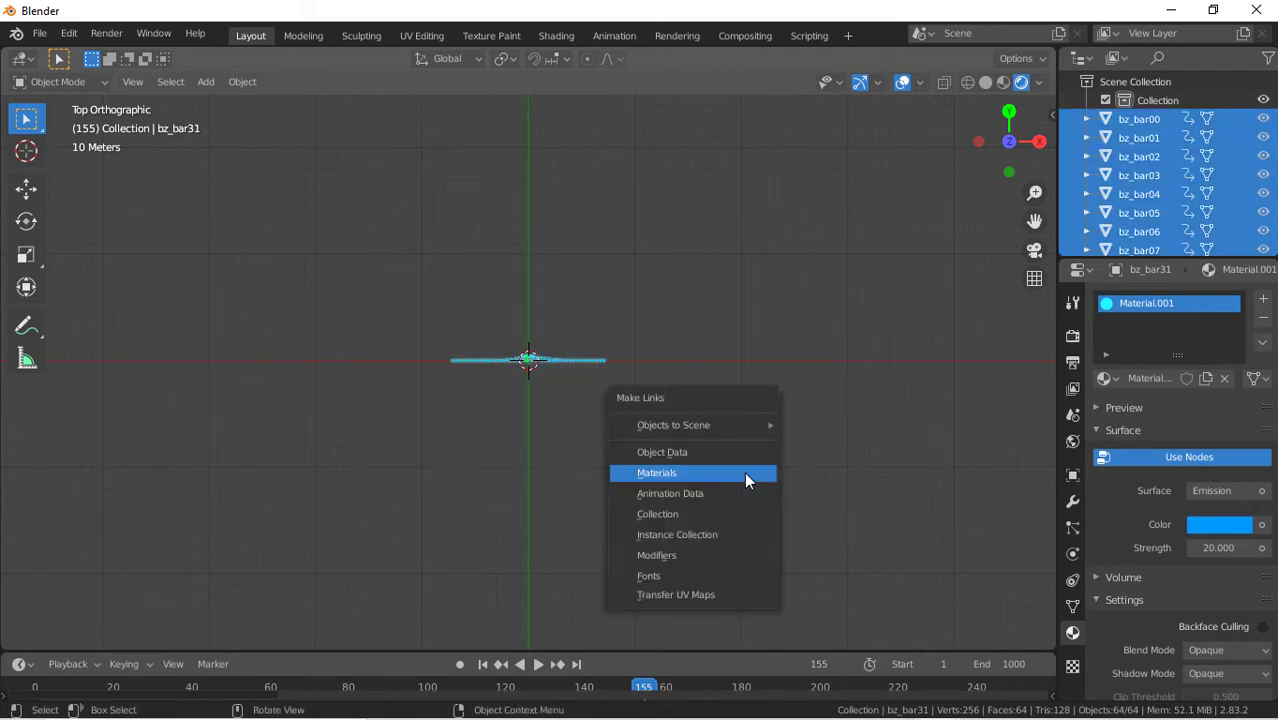
left_click(744, 472)
left_click(745, 475)
scroll(746, 478, "up", 8)
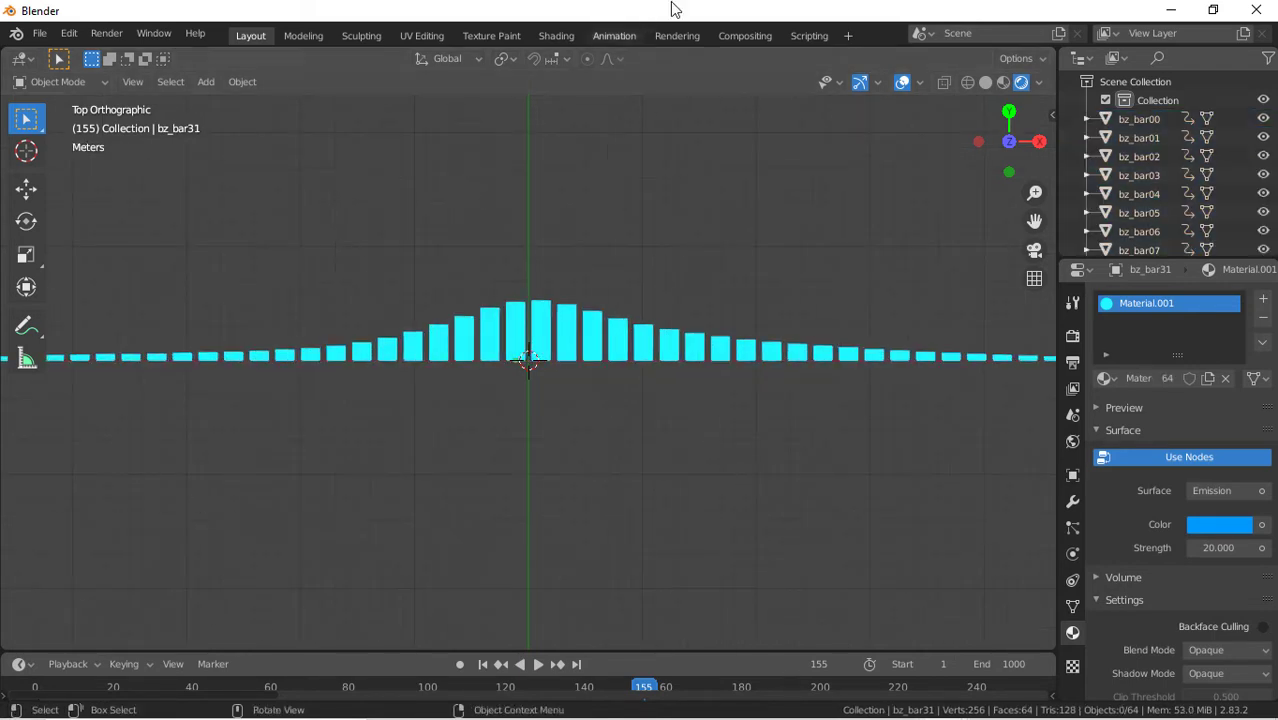
Enable Ambient Occlusion, Bloom and Screen Space Reflections for the Eevee render
left_click(1072, 336)
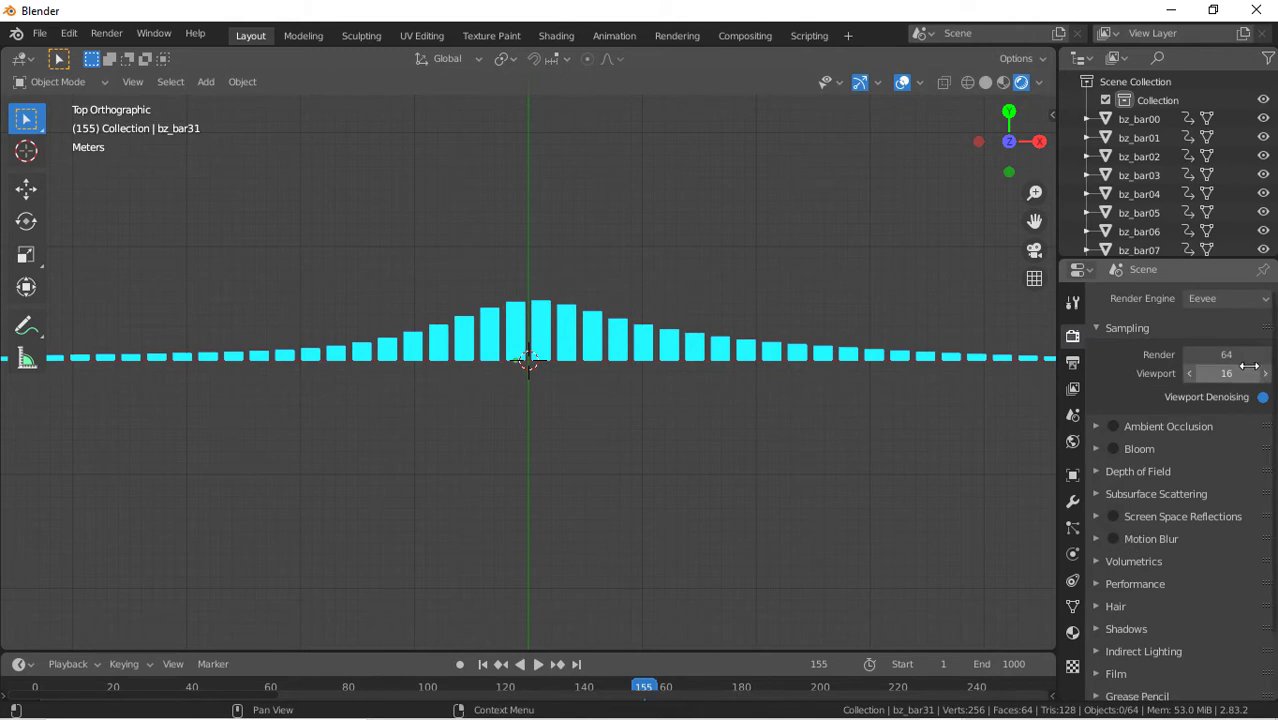
left_click(1113, 449)
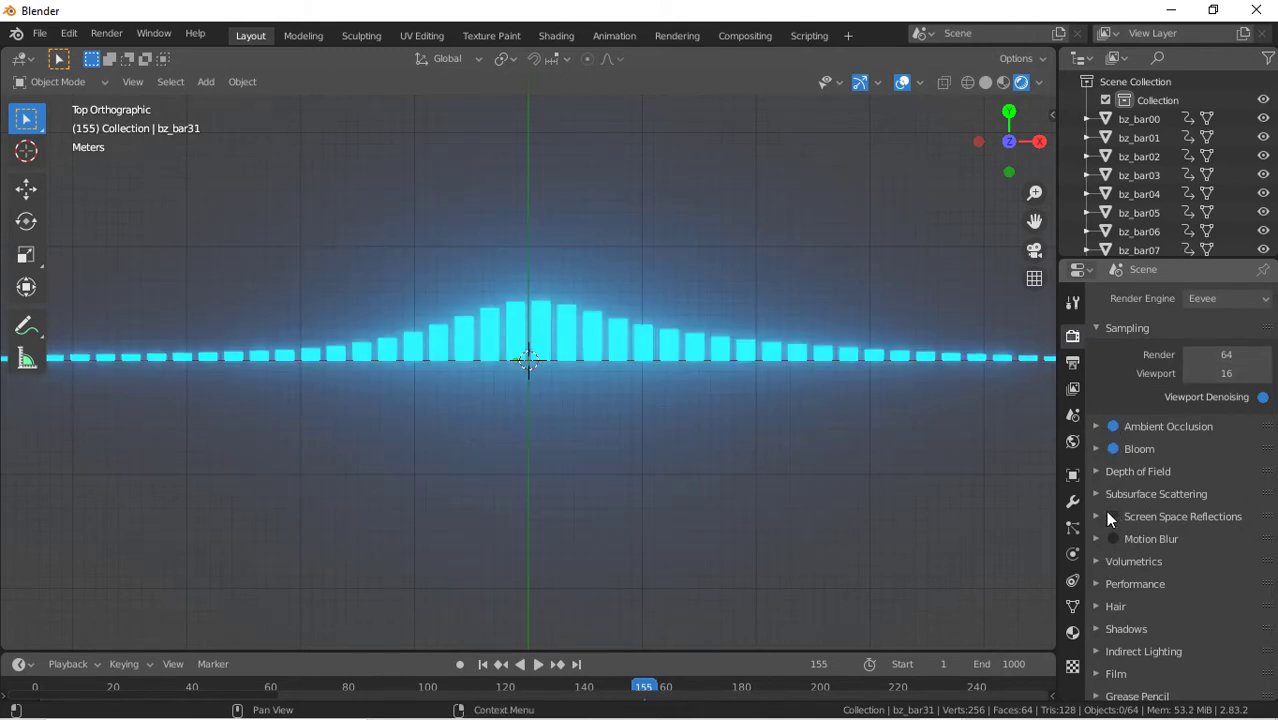
left_click(1113, 516)
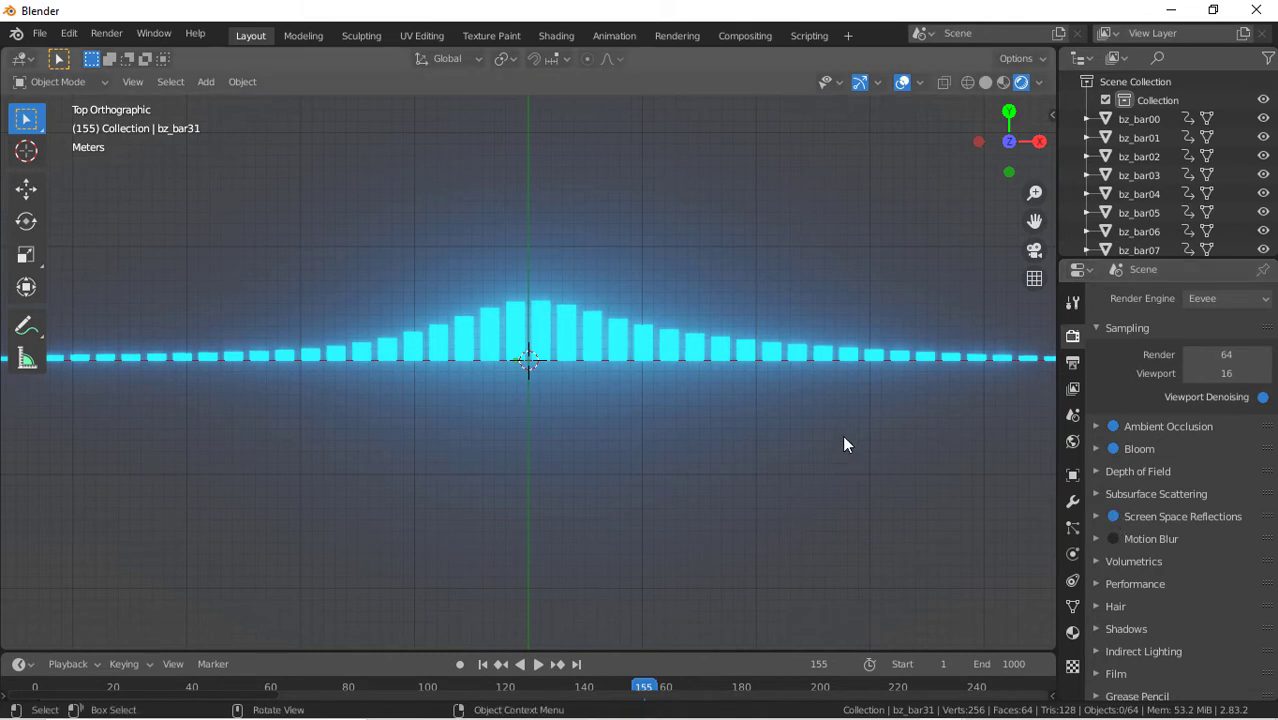
Add a Video Editing workspace to the project
scroll(852, 385, "down", 6)
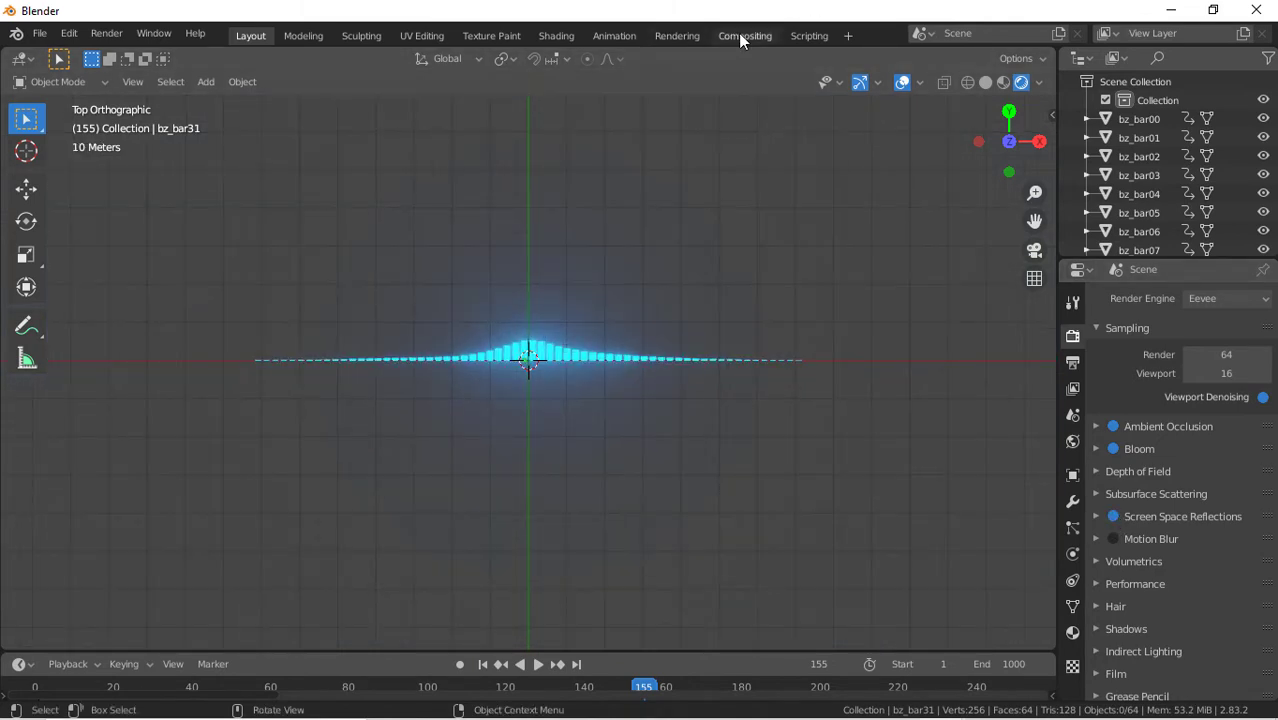
left_click(852, 41)
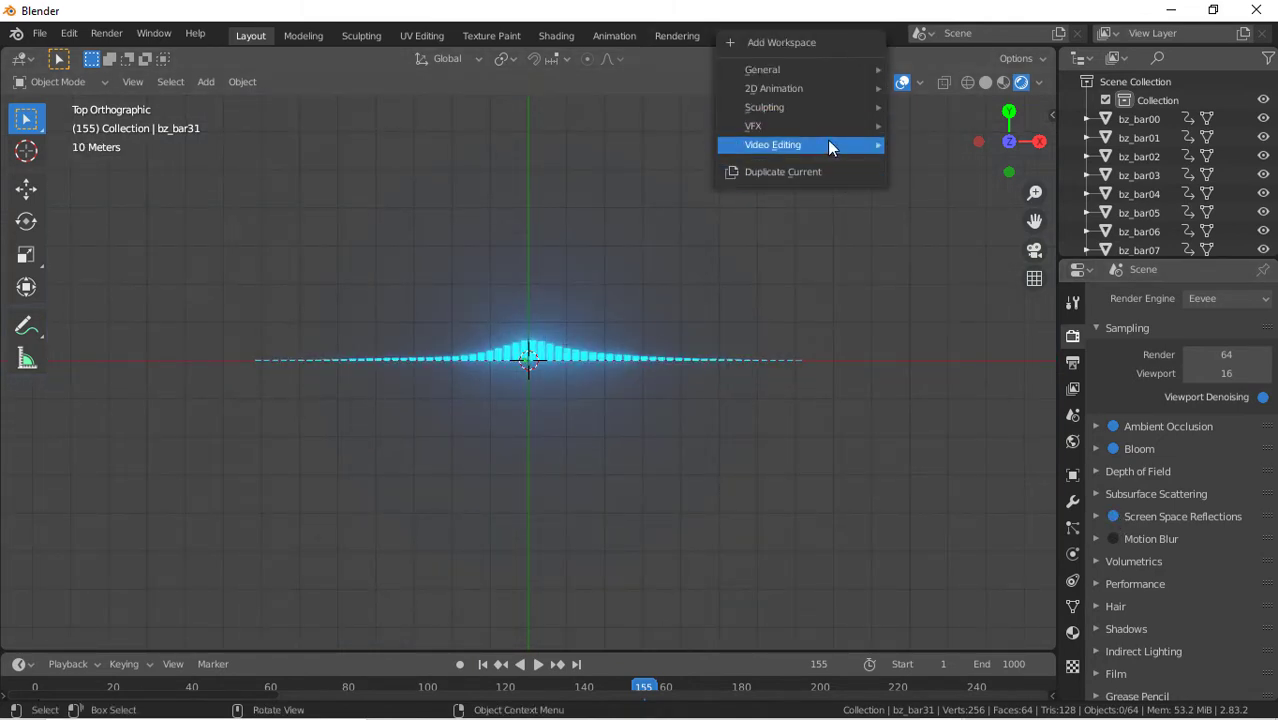
mouse_move(879, 145)
left_click(922, 165)
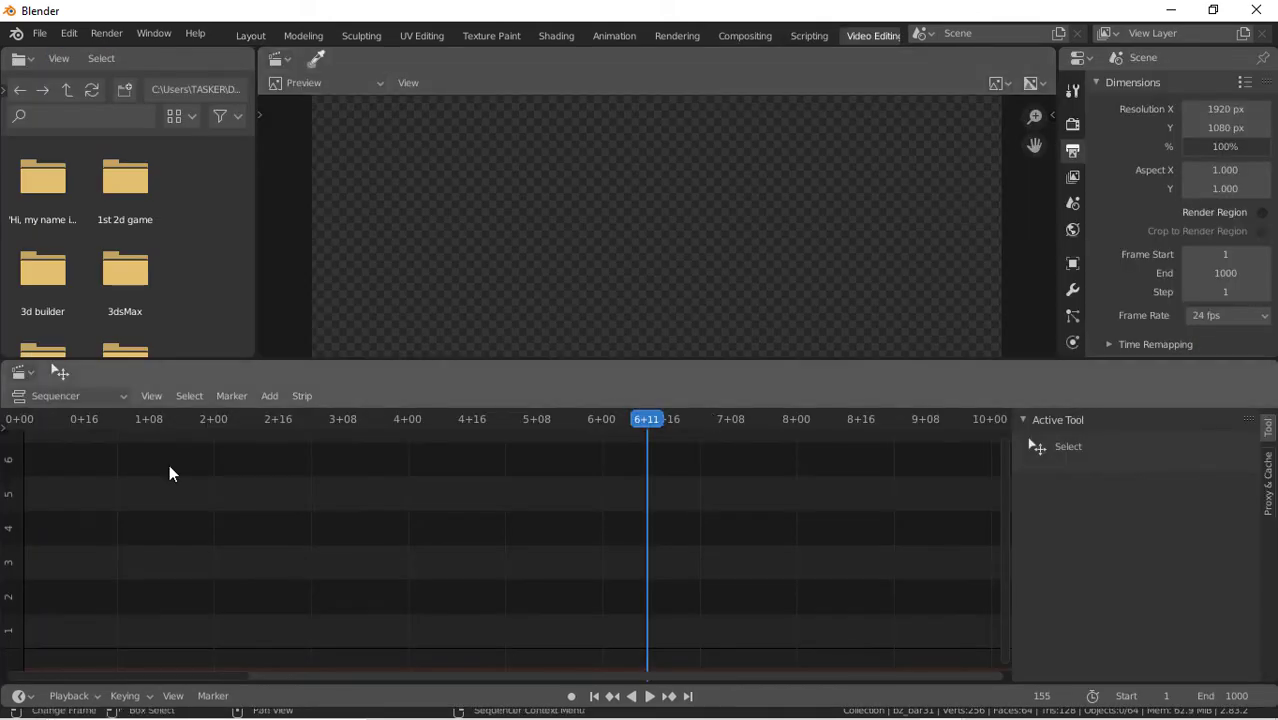
Add Annie 34.mp3 as a sound strip starting at frame 1 in the sequencer and start playback
left_click(27, 420)
left_click(237, 396)
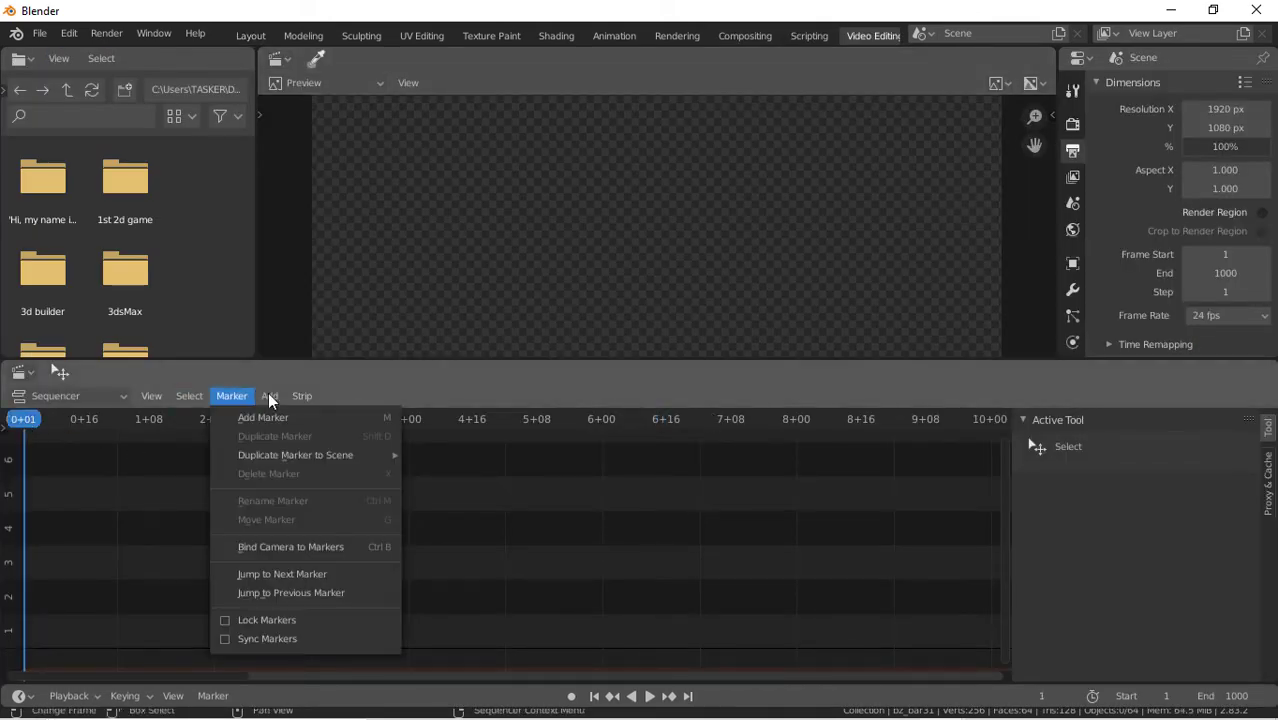
mouse_move(269, 396)
left_click(297, 501)
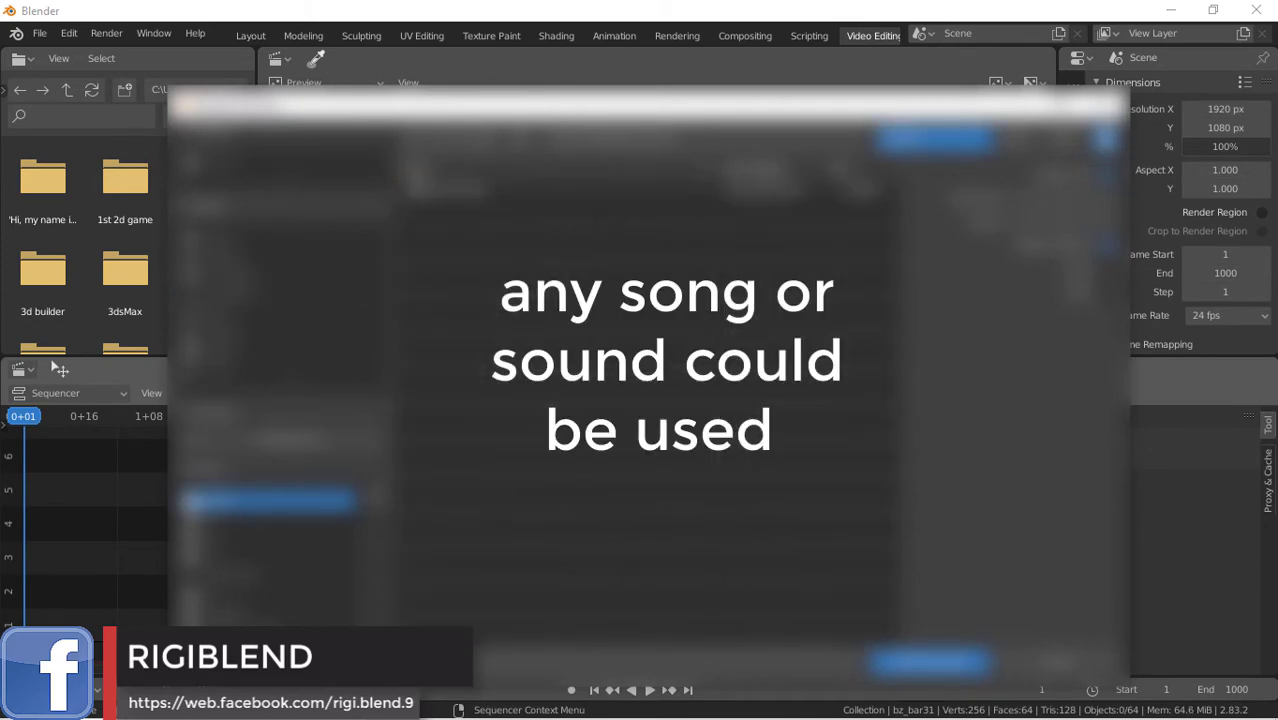
key("Return")
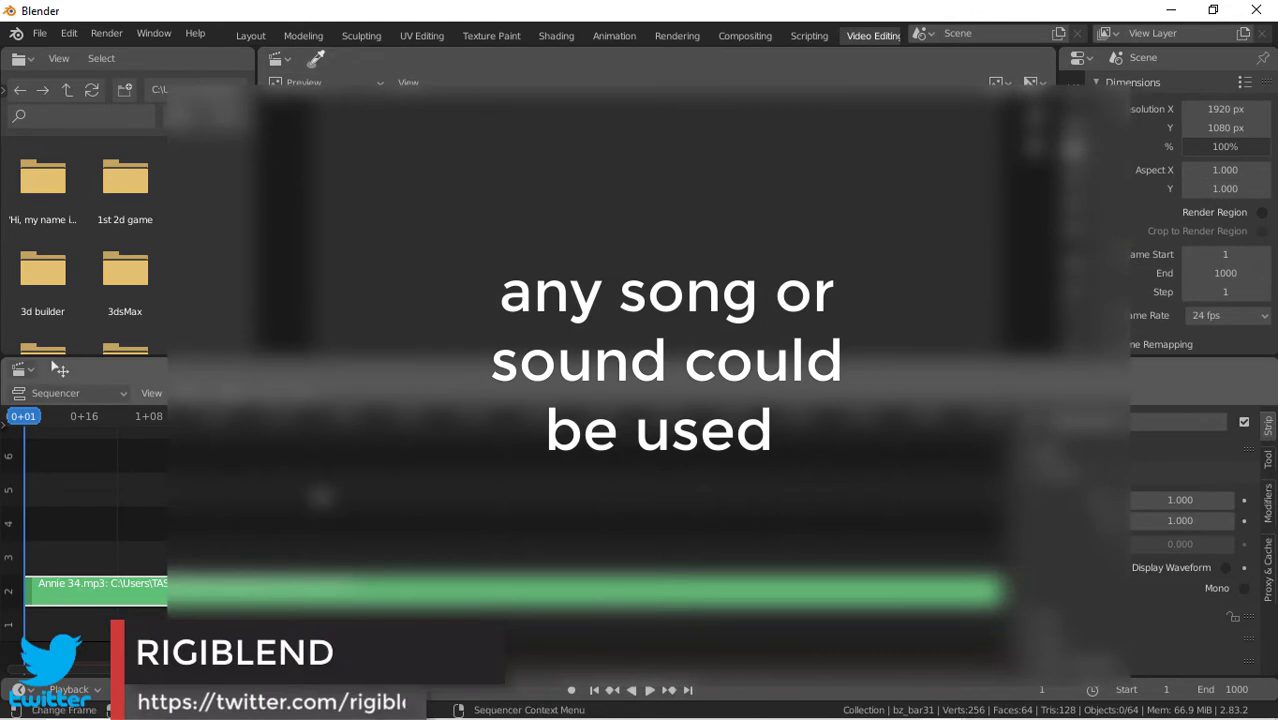
key("space")
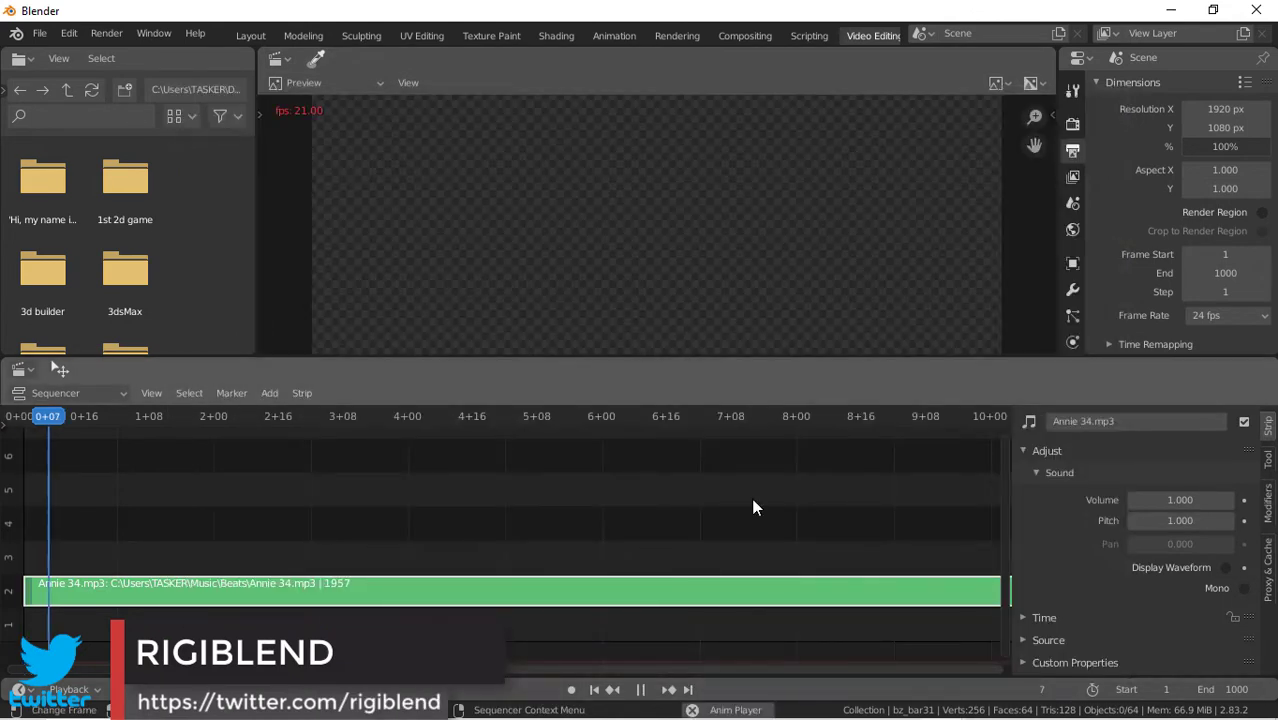
Play the sound strip in the sequencer to check the audio, and stop playback
key("space")
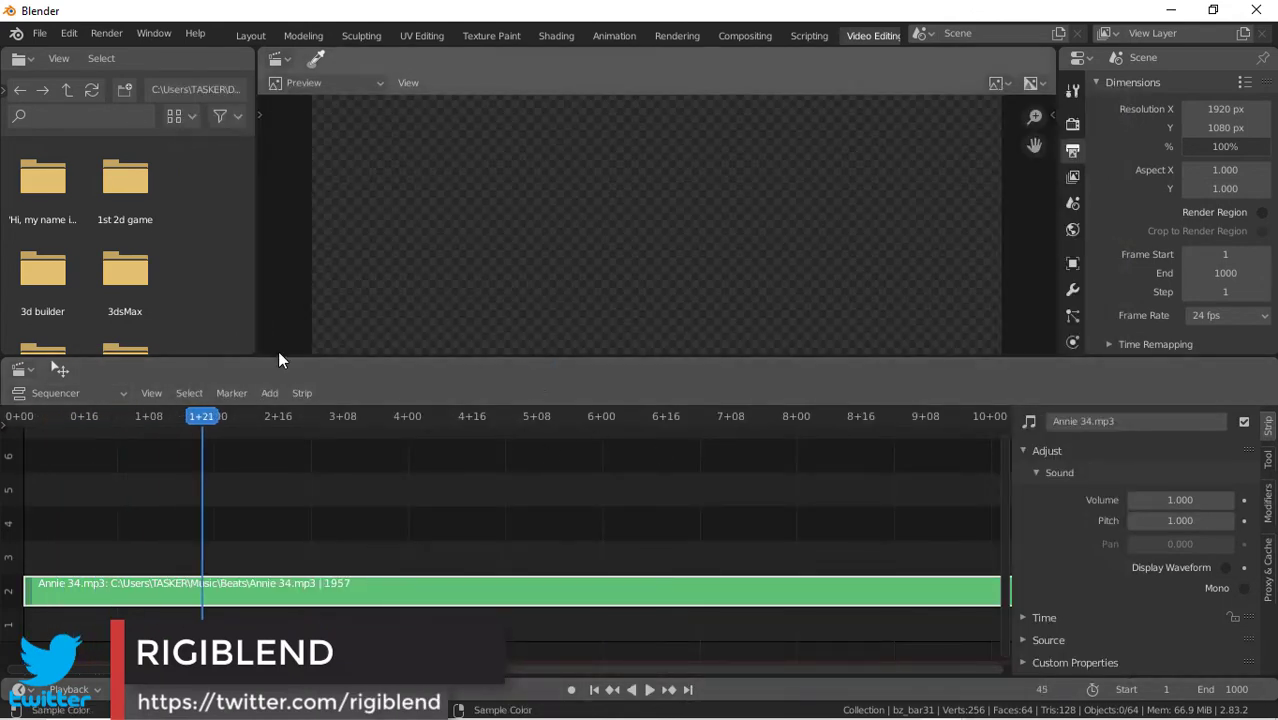
key("space")
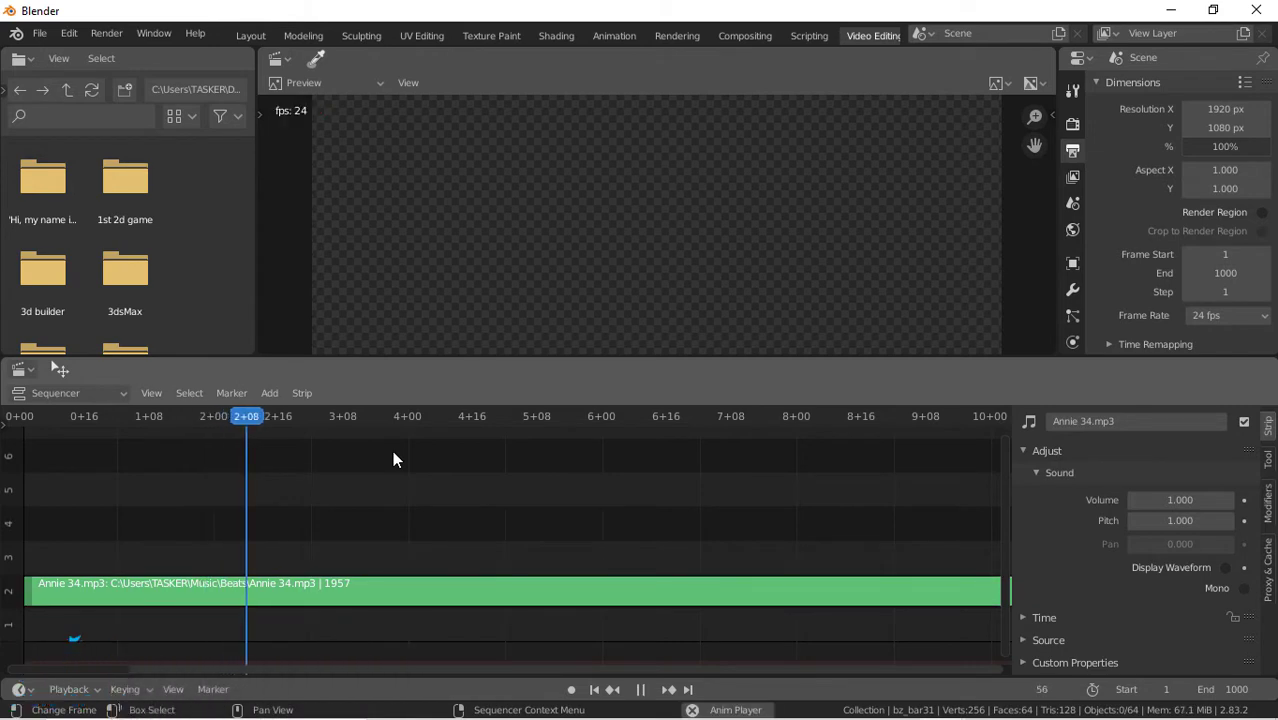
key("space")
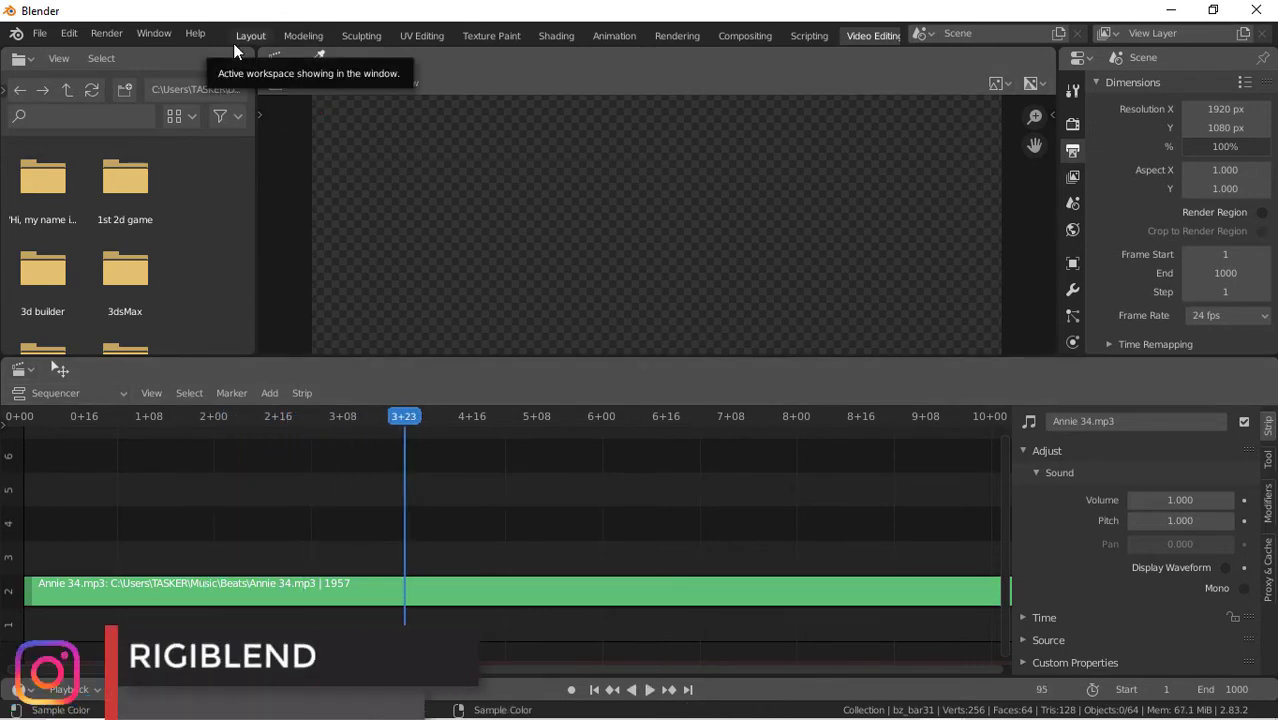
Switch to the Layout workspace and play the visualizer animation from the first frame, stopping at frame 101
left_click(236, 40)
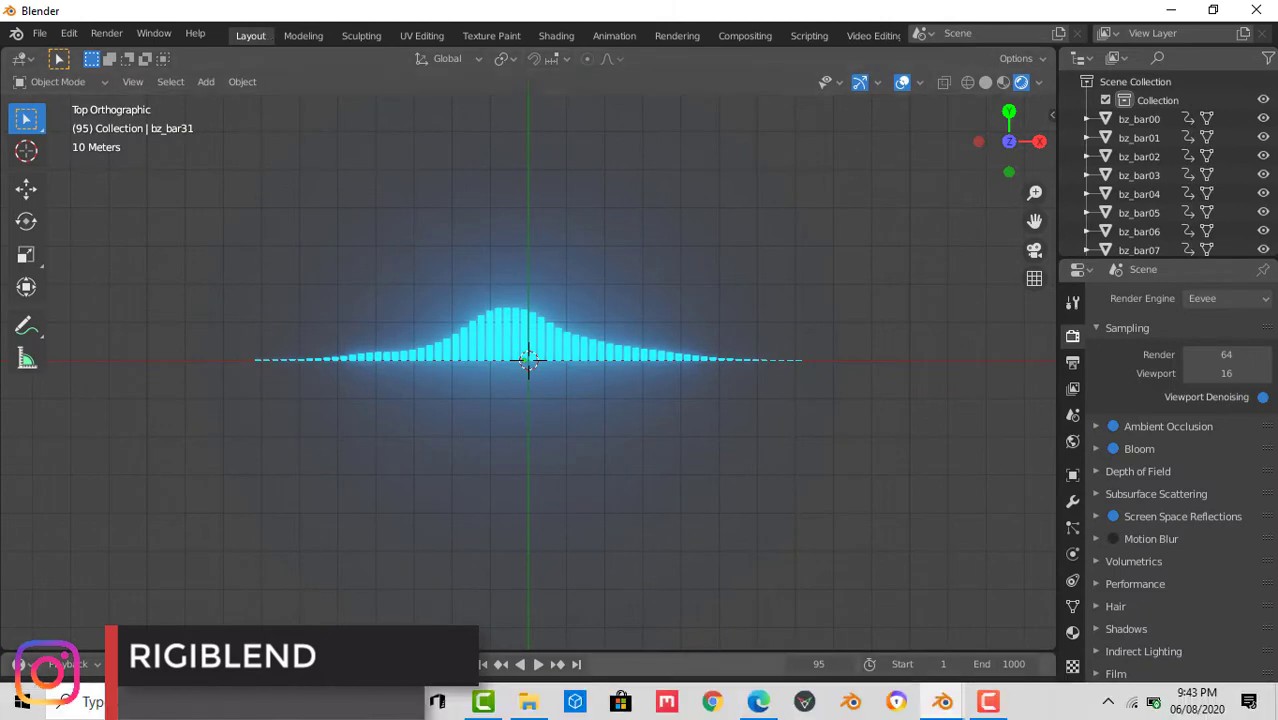
left_click(484, 664)
key("space")
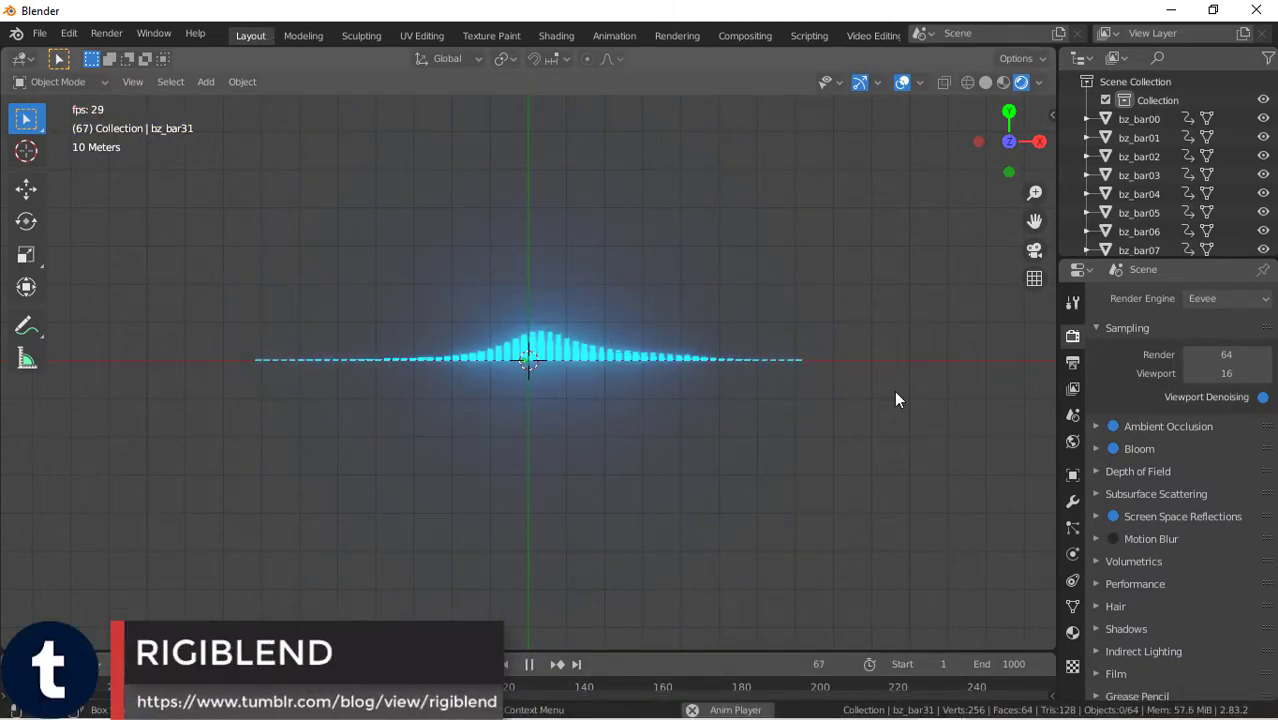
key("space")
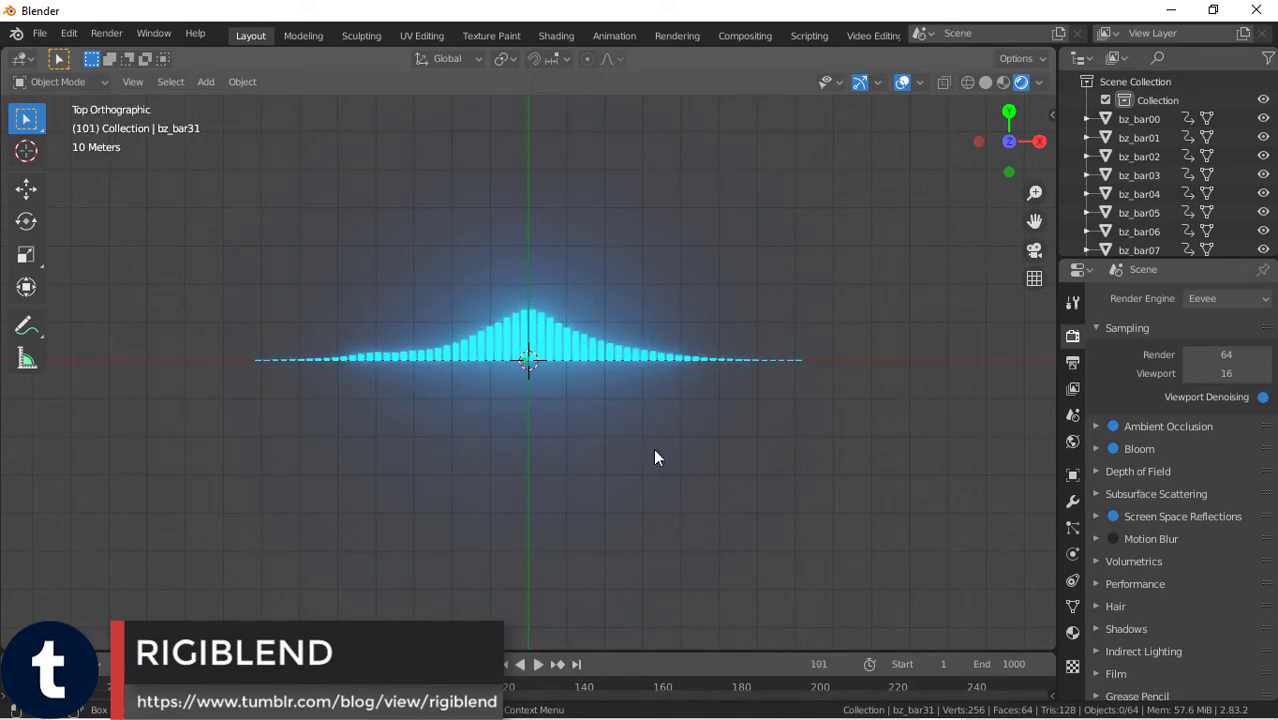
Add a camera and align it to the current top view of the visualizer bars
scroll(859, 364, "up", 2)
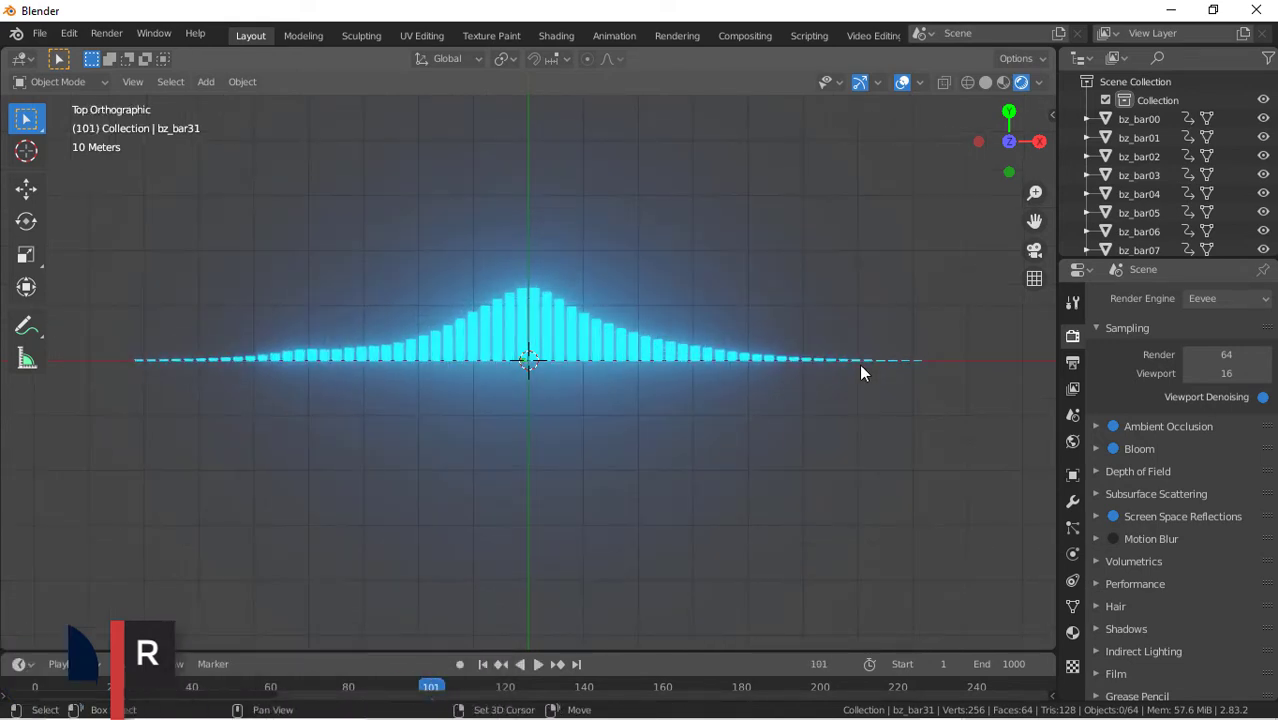
key("shift+a")
mouse_move(865, 334)
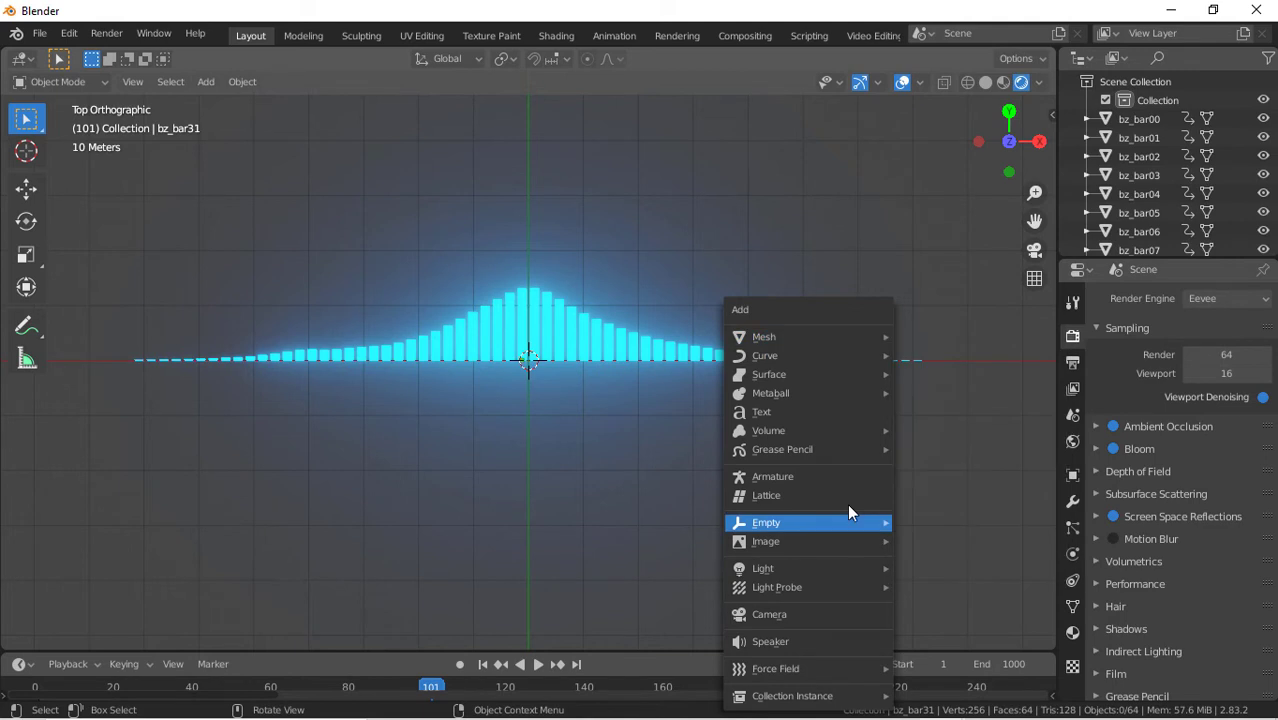
left_click(789, 621)
scroll(801, 462, "down", 5)
scroll(801, 462, "up", 6)
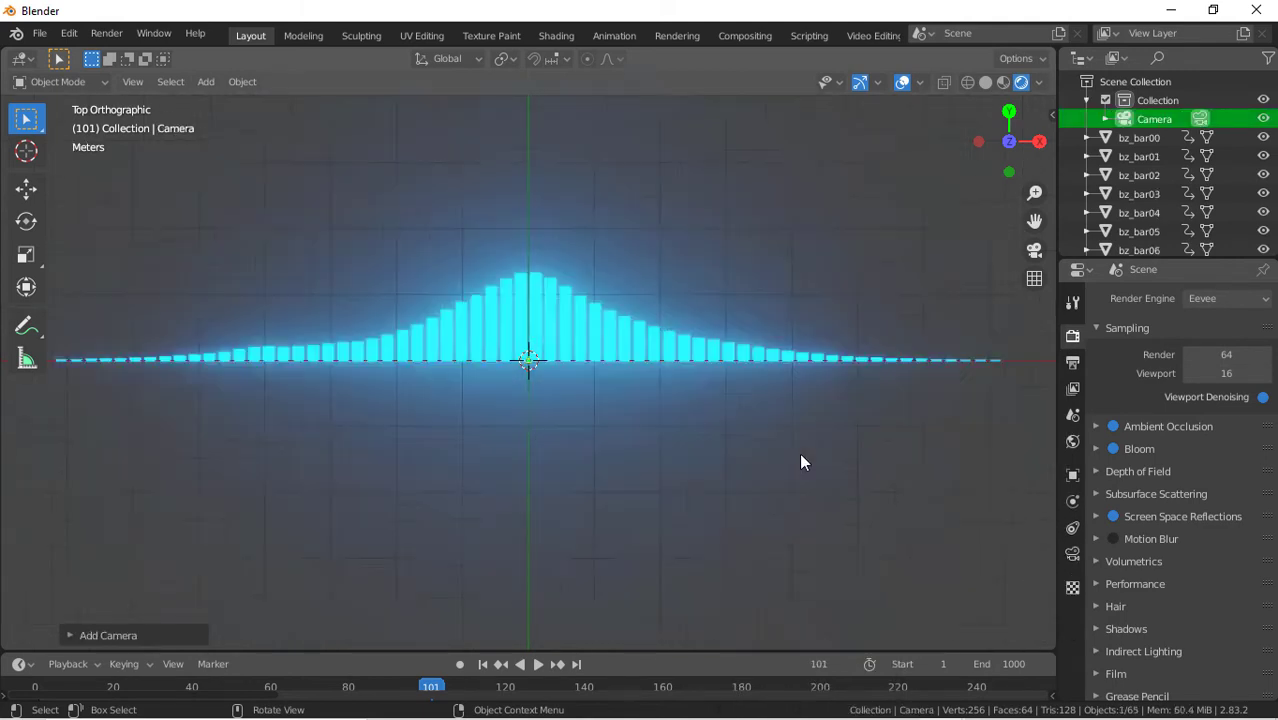
scroll(801, 462, "down", 3)
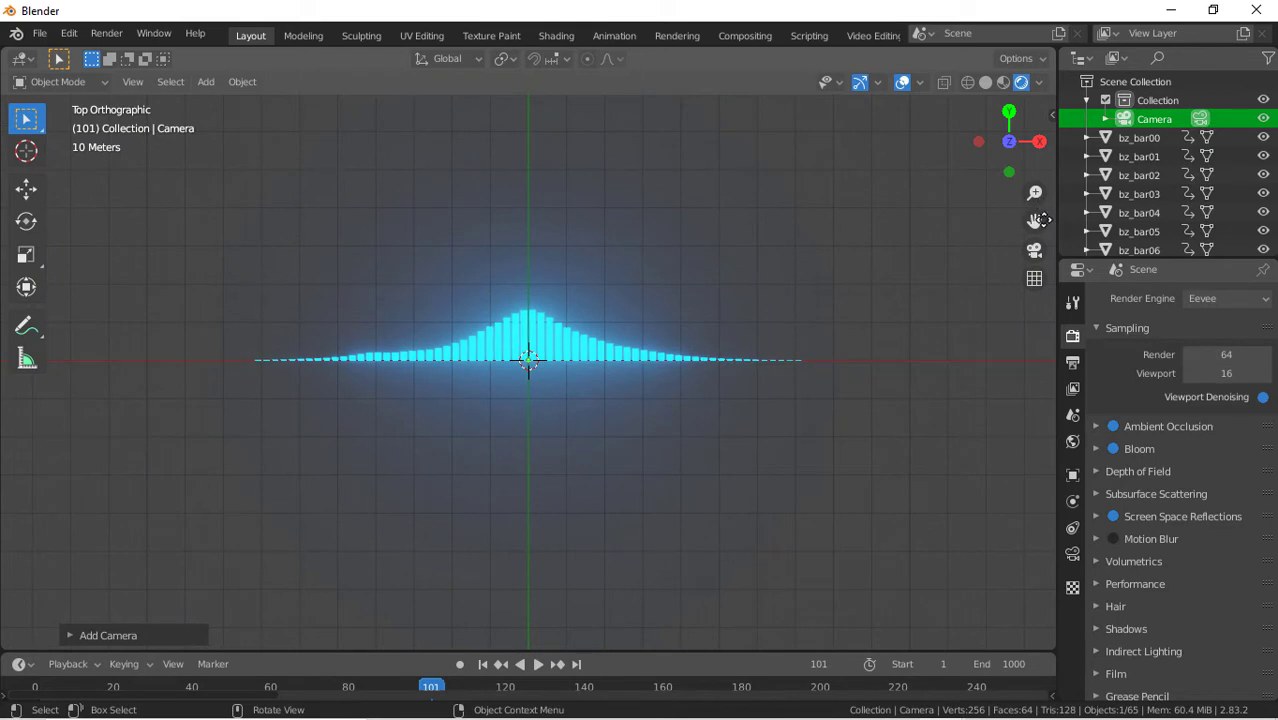
left_click_drag(1042, 220, 1047, 245)
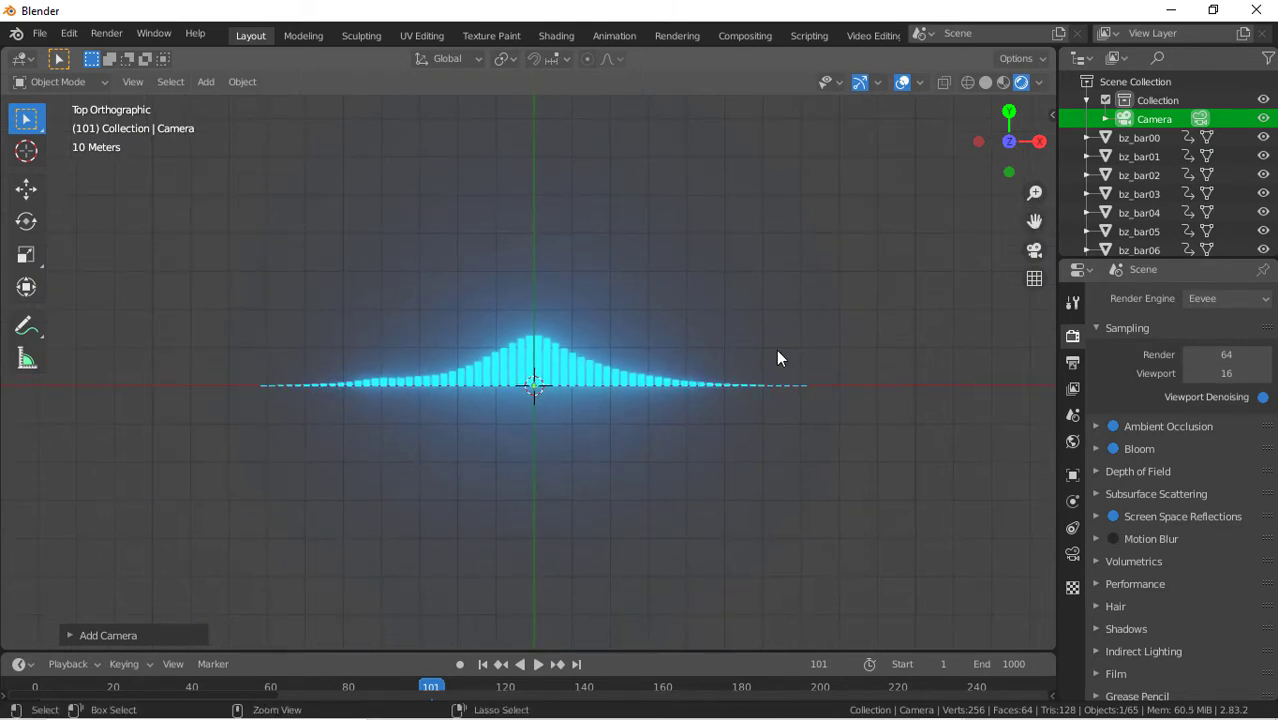
key("ctrl+alt+KP_0")
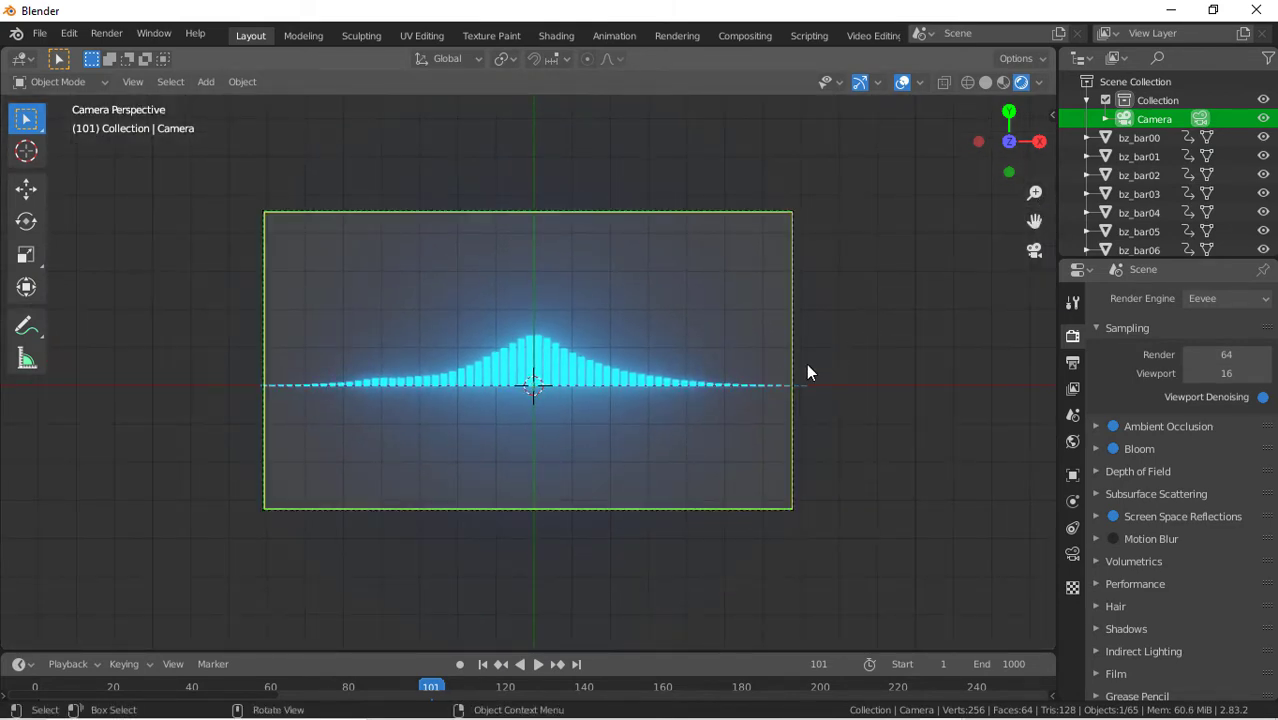
Move the camera back along the Z axis so that the full row of bars fits inside its frame
key("g")
key("z")
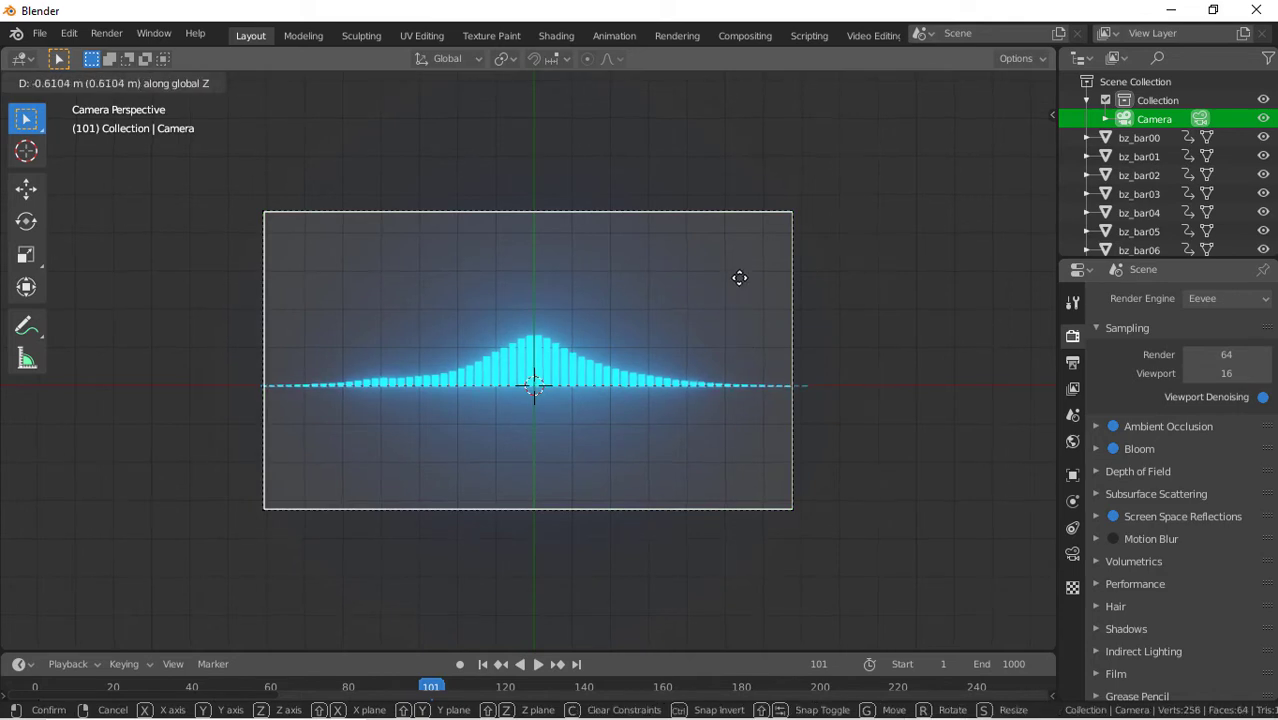
left_click(736, 407)
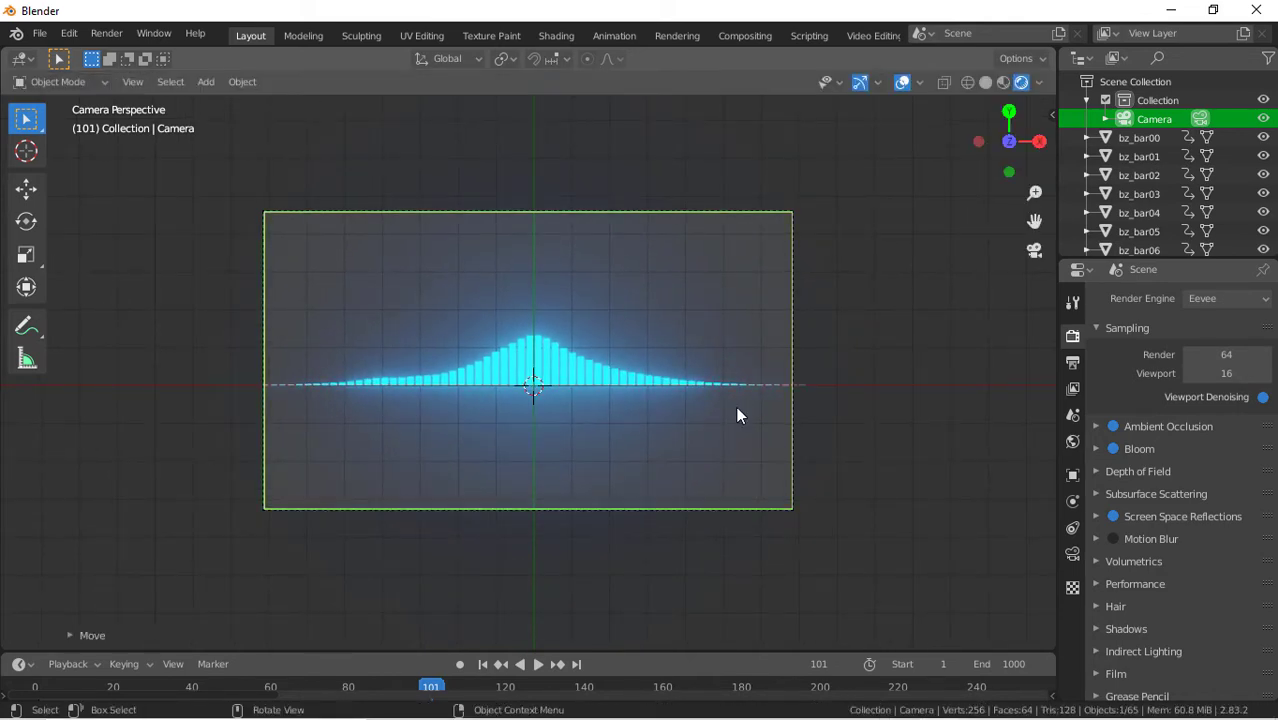
key("g")
key("z")
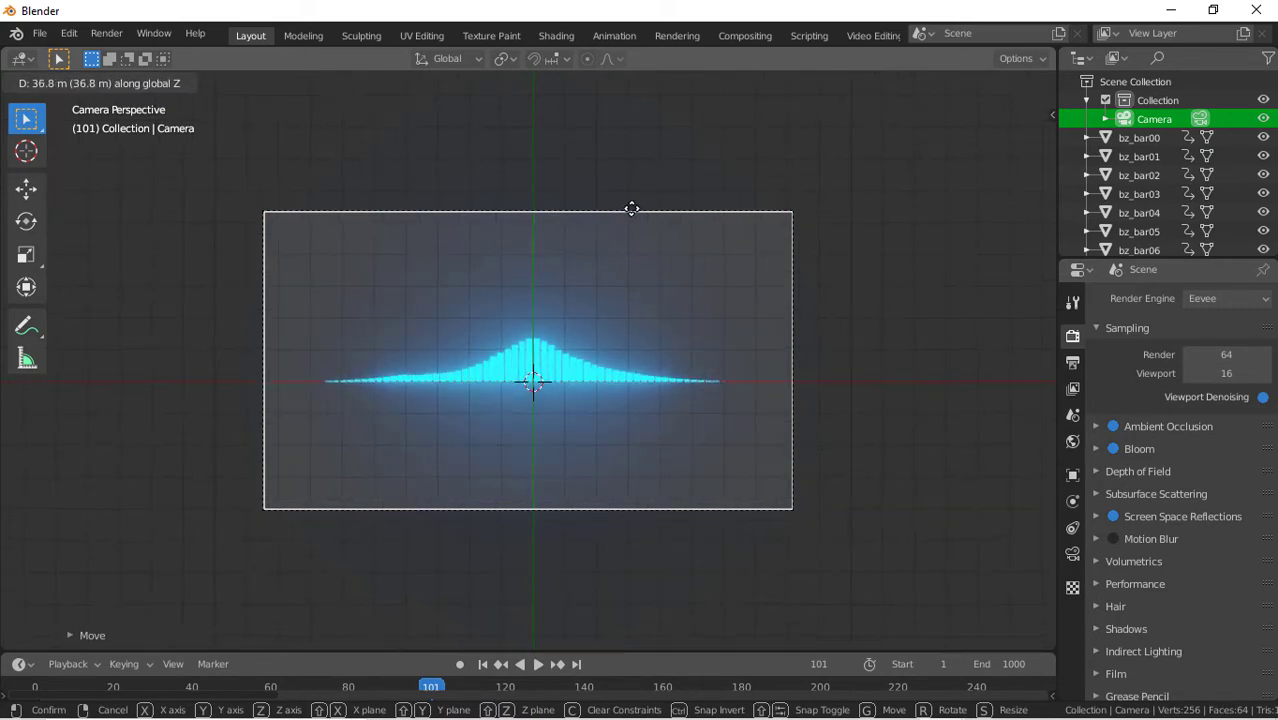
left_click(642, 625)
Play the animation through the camera from the first frame to check the framing, and return to frame 1
key("space")
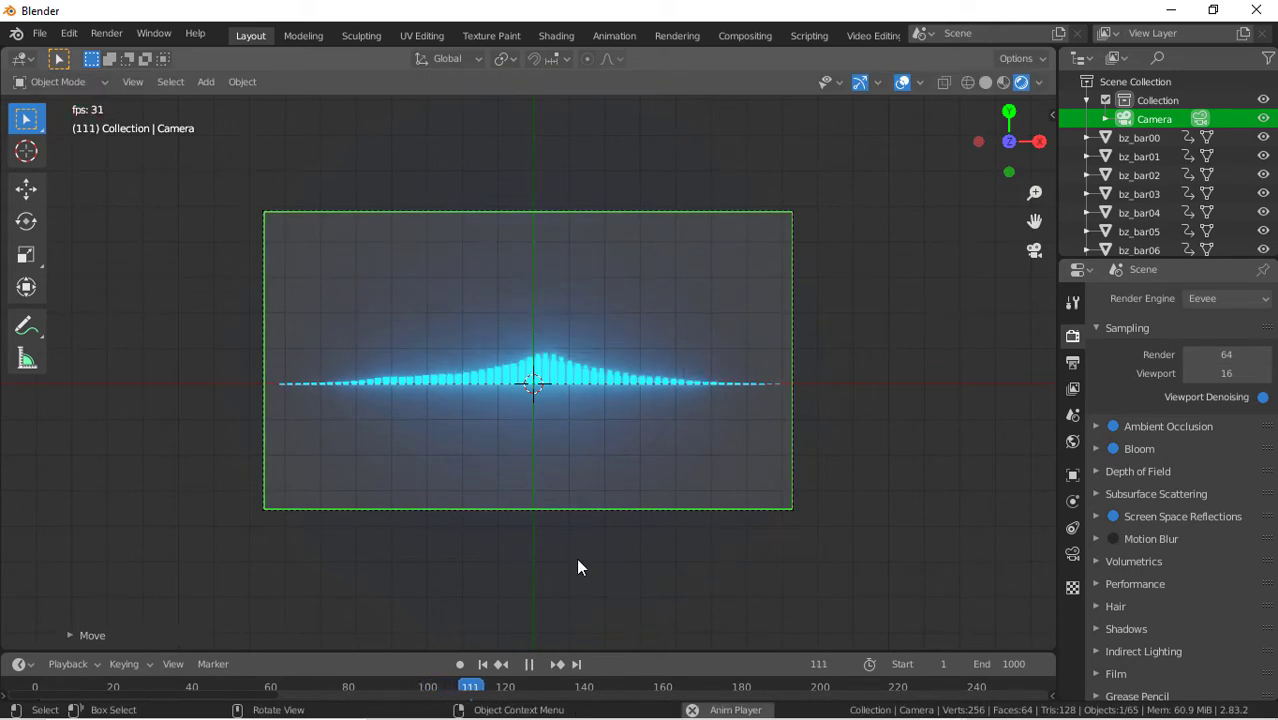
left_click(484, 665)
key("space")
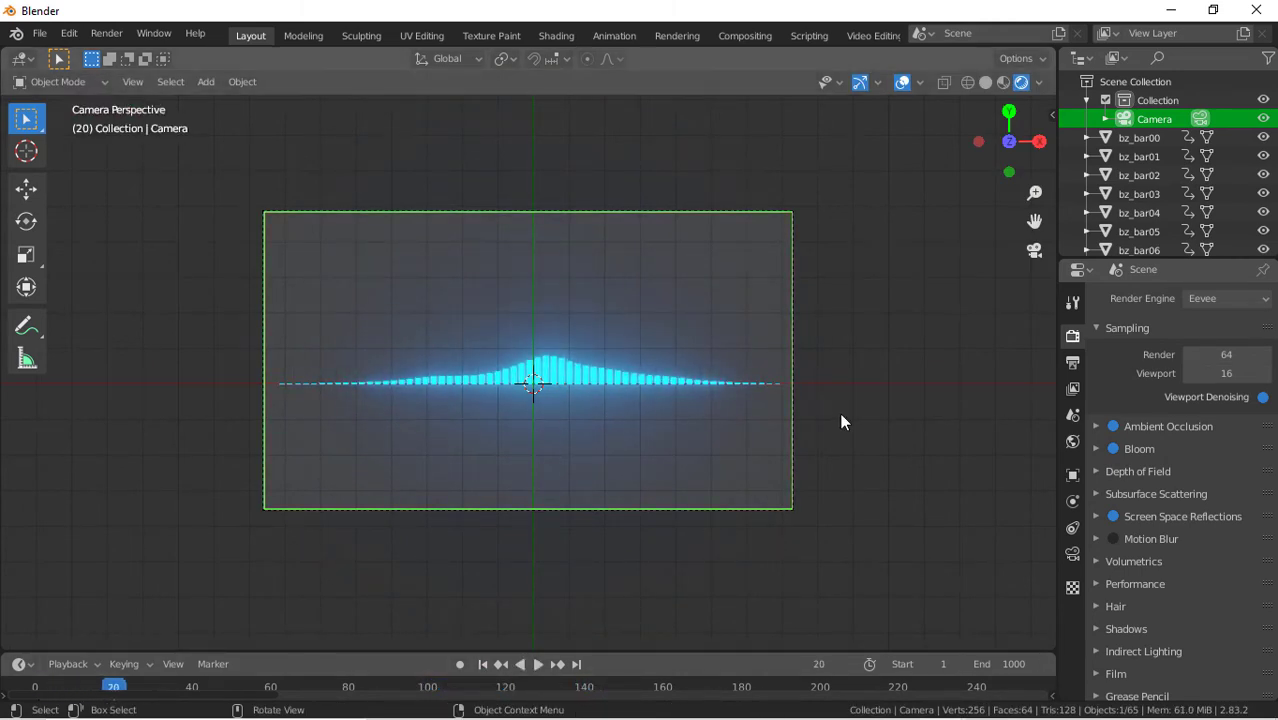
left_click(482, 664)
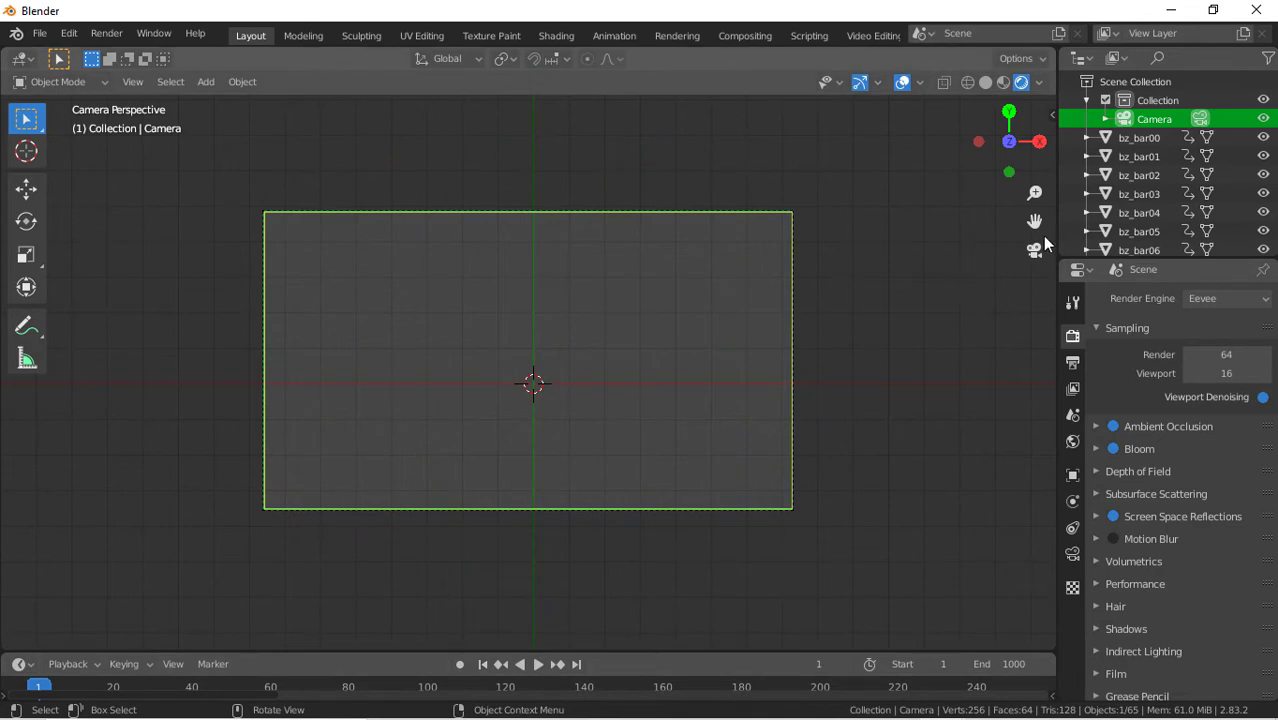
Inspect the scene outside the camera in an angled perspective view, playing to frame 55 to compare the bars with the camera position
left_click(1032, 262)
key("KP_7")
scroll(741, 519, "up", 10)
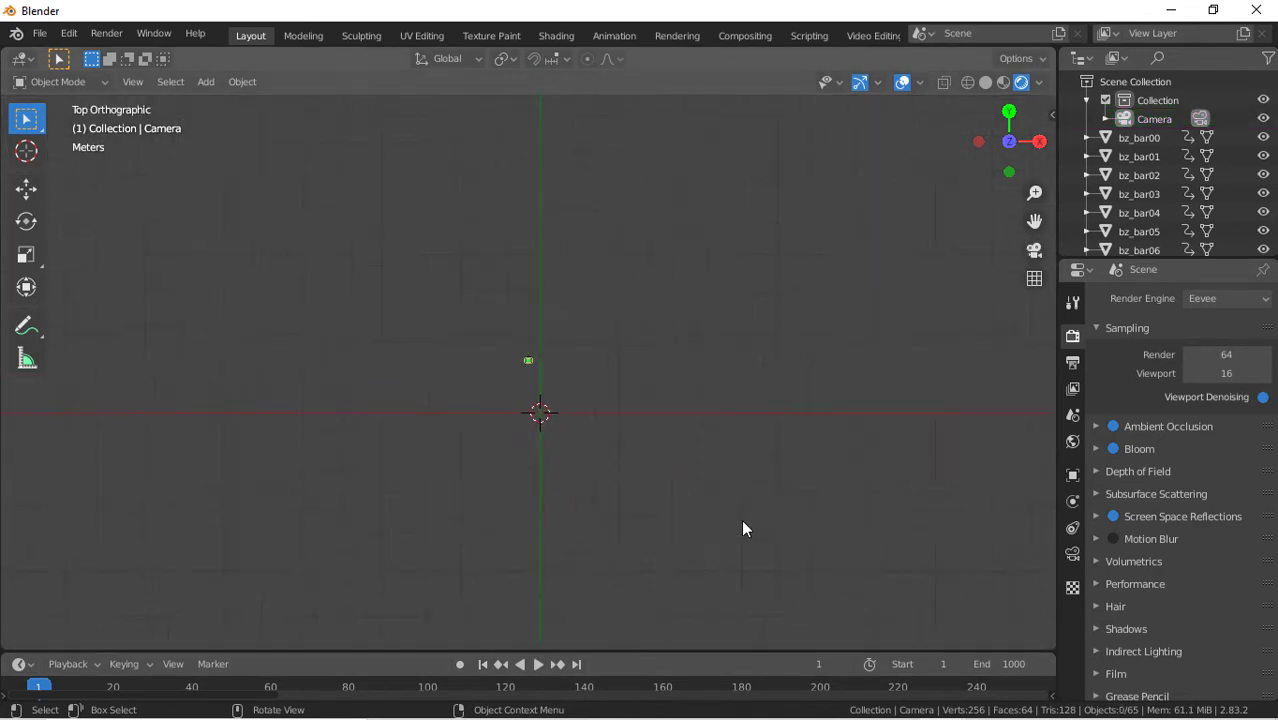
scroll(741, 519, "down", 10)
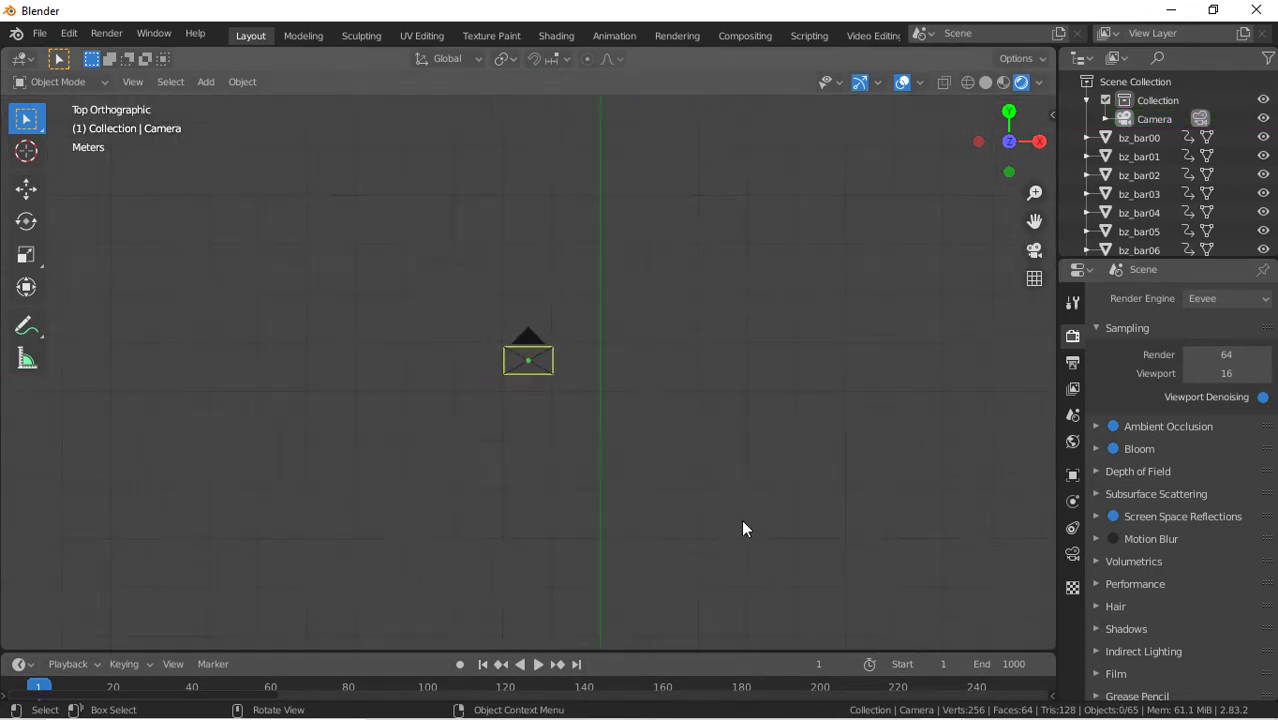
left_click(1008, 111)
scroll(863, 229, "down", 2)
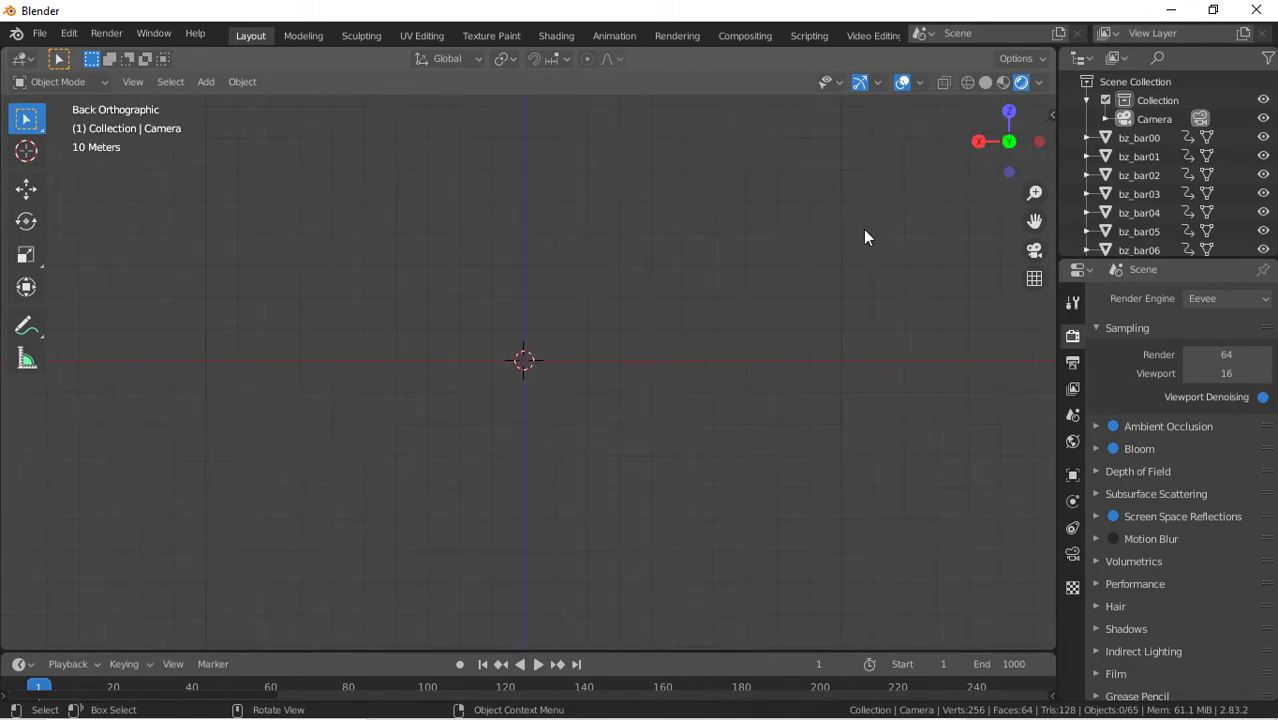
left_click_drag(1010, 140, 674, 265)
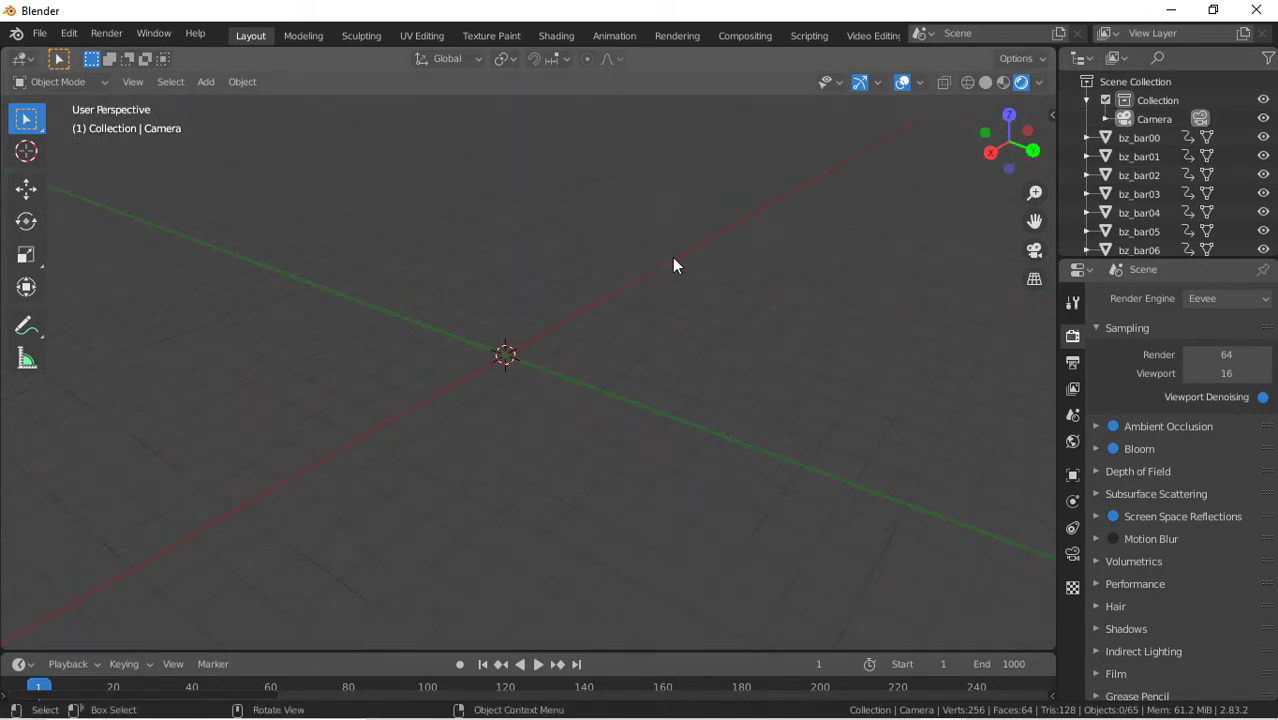
key("space")
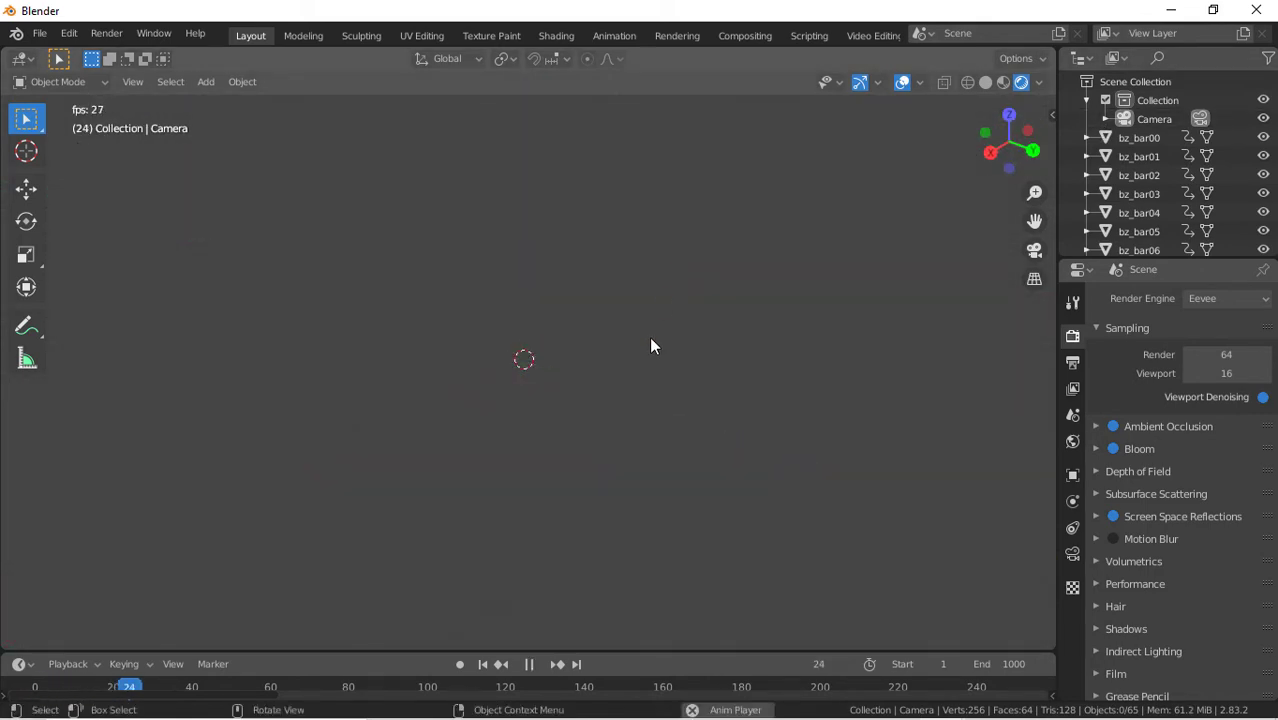
key("space")
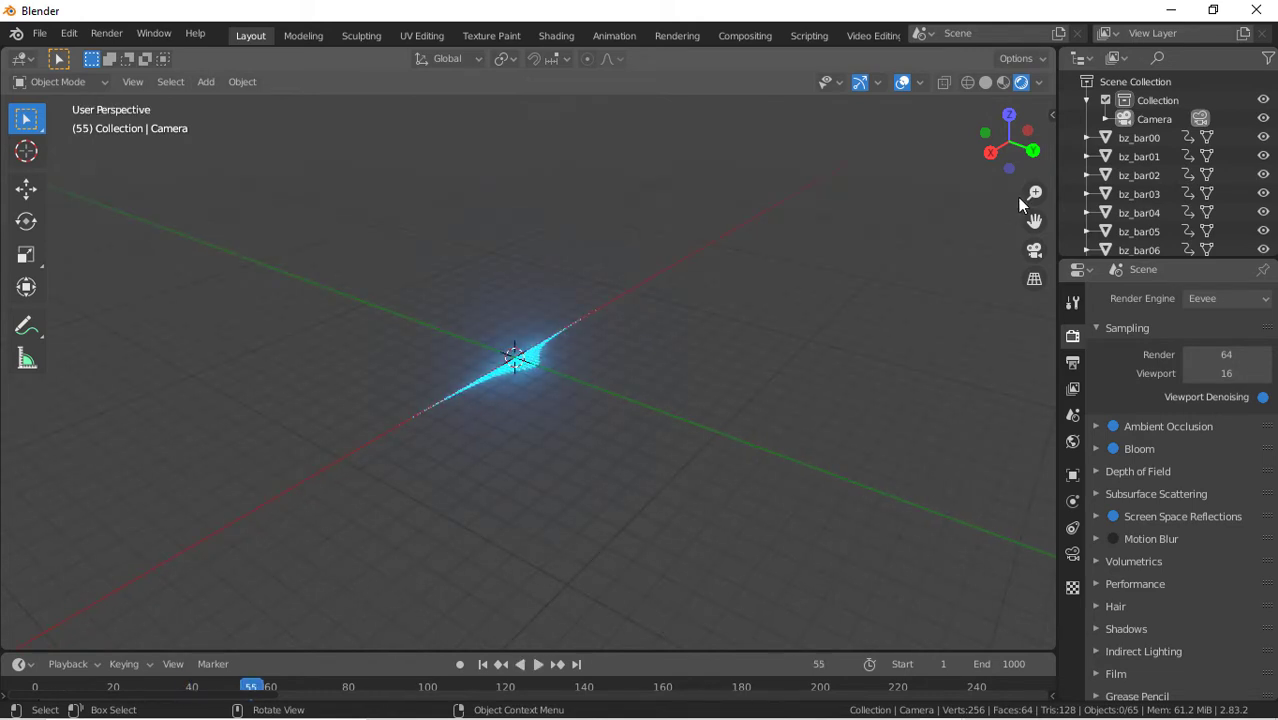
left_click_drag(1034, 228, 1034, 410)
scroll(709, 396, "down", 2)
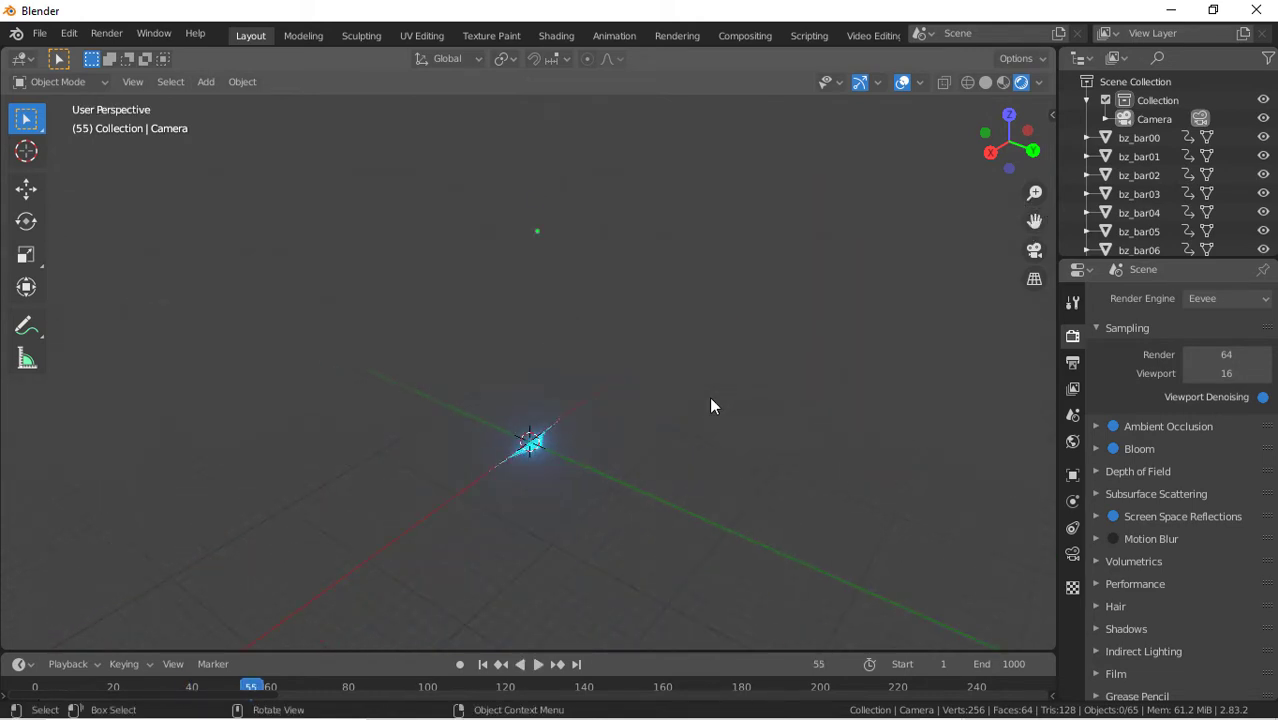
Add a plane mesh at the origin and scale it by 100
key("shift+a")
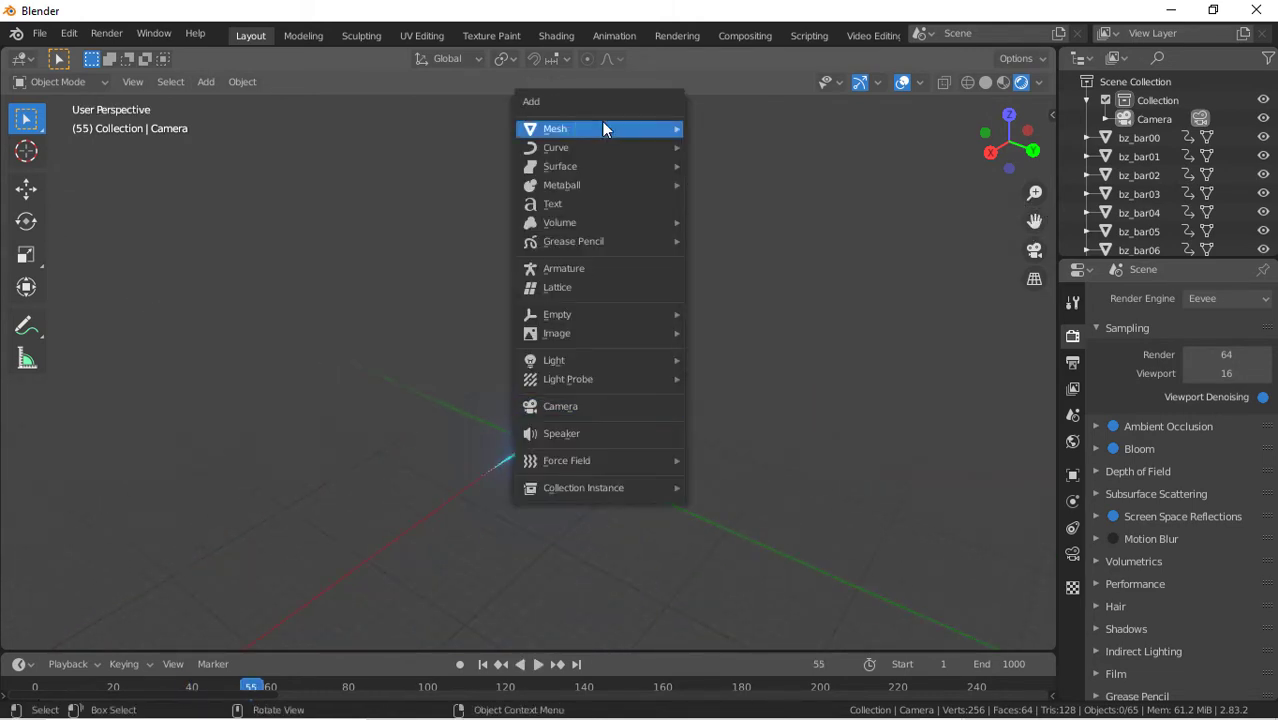
mouse_move(605, 129)
left_click(743, 138)
type("s")
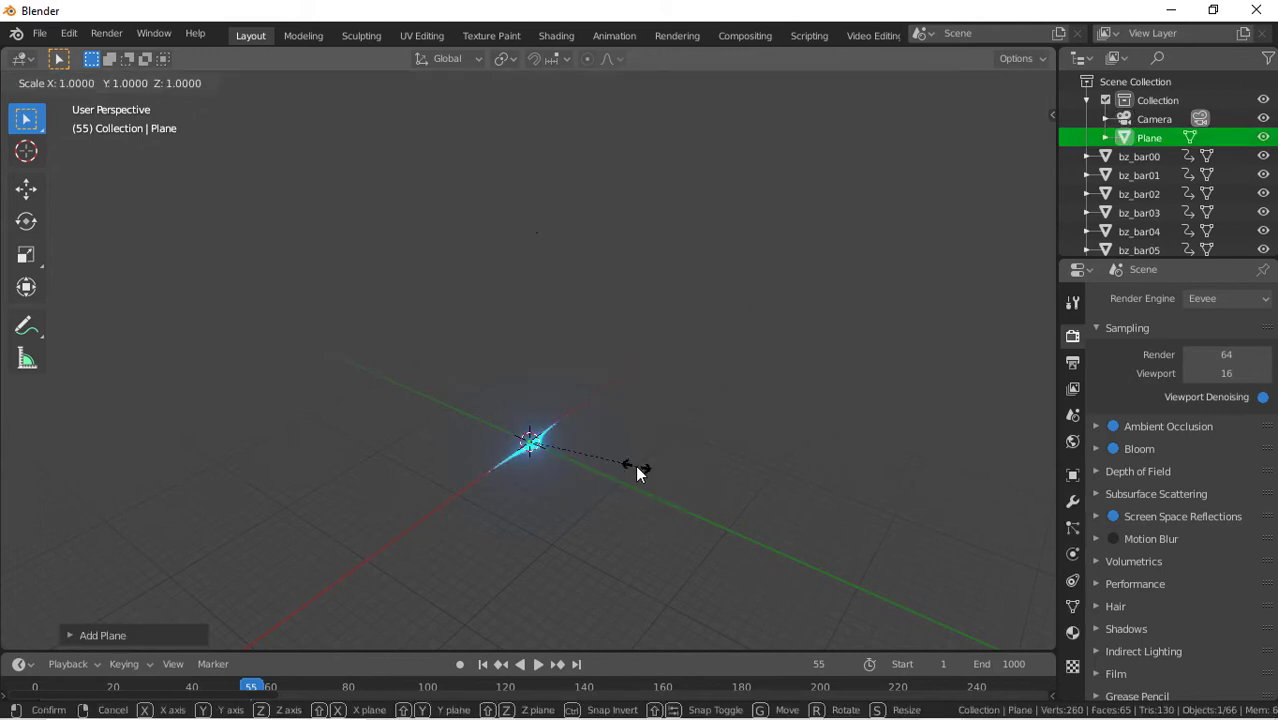
type("100")
key("Return")
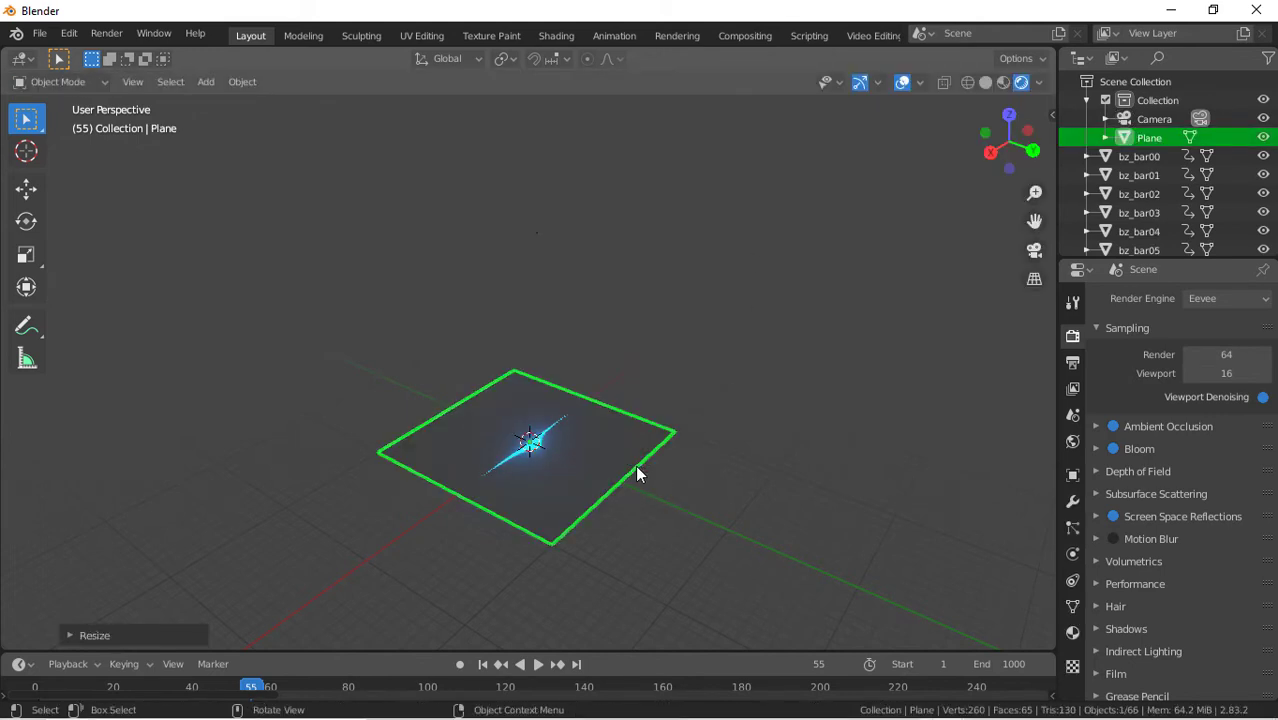
Move the large plane upward along the Z axis, high above the bars
key("g")
key("z")
left_click(633, 99)
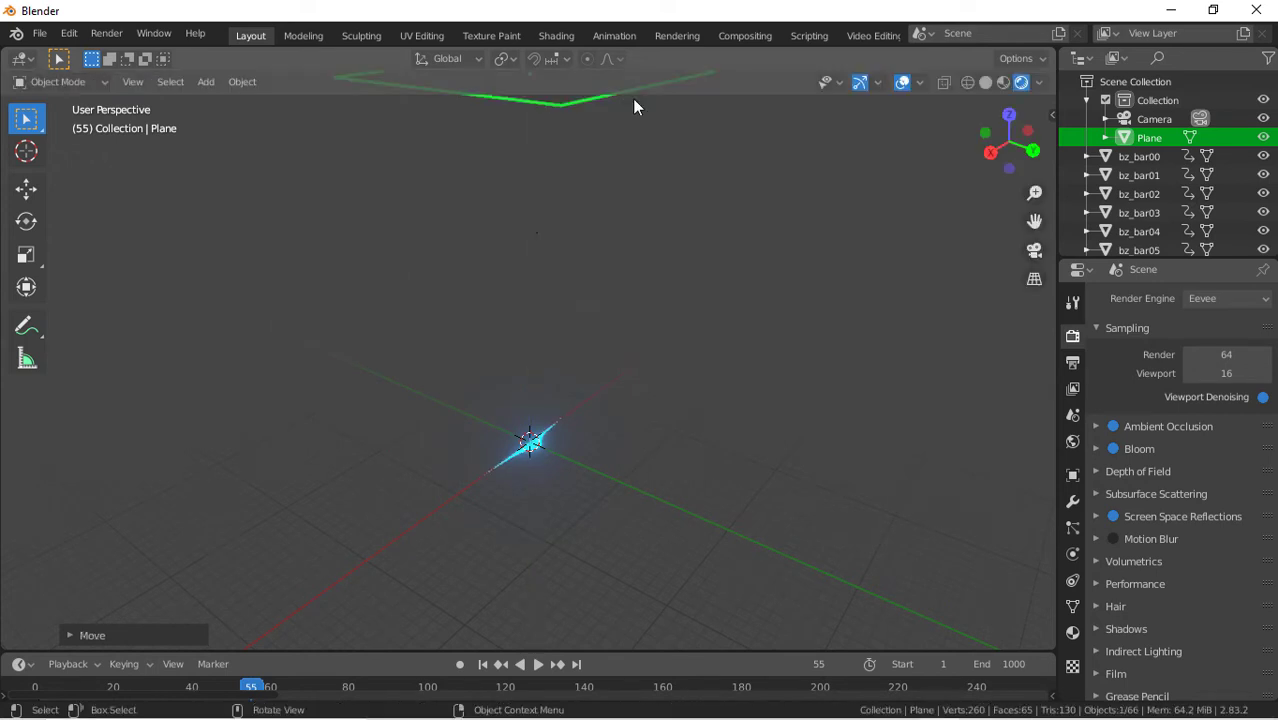
left_click(1034, 249)
key("g")
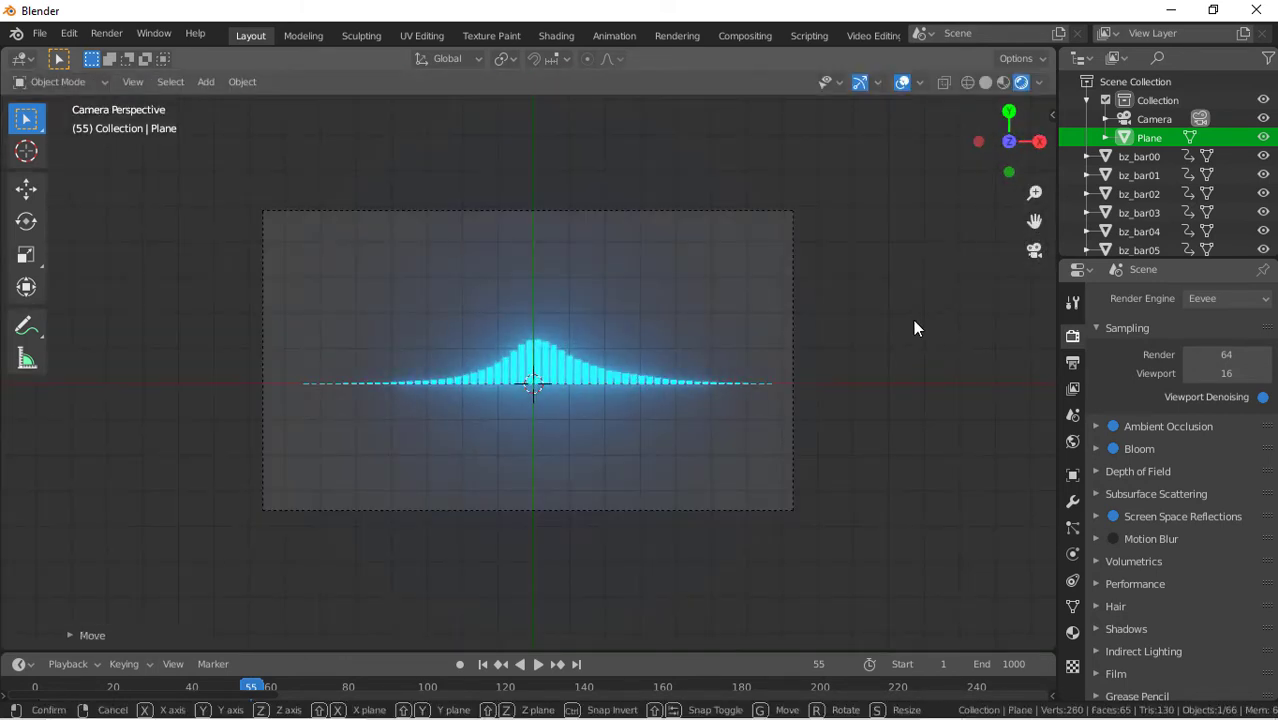
key("z")
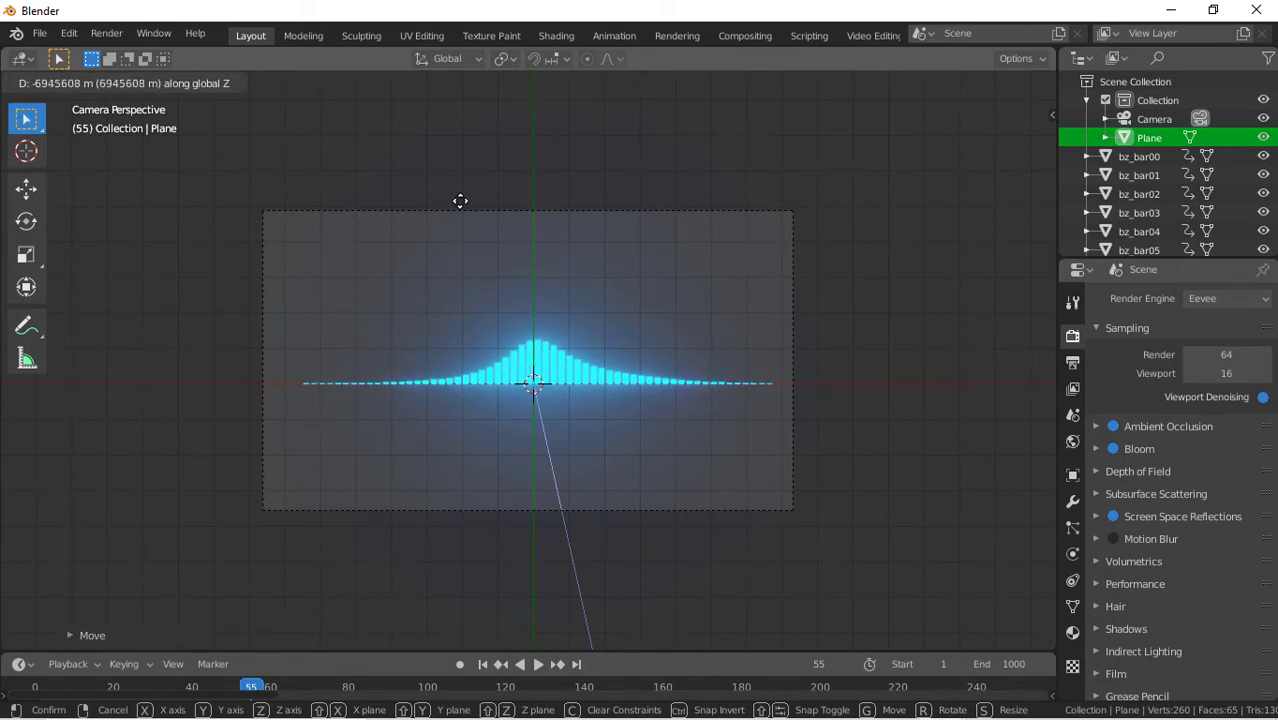
right_click(855, 526)
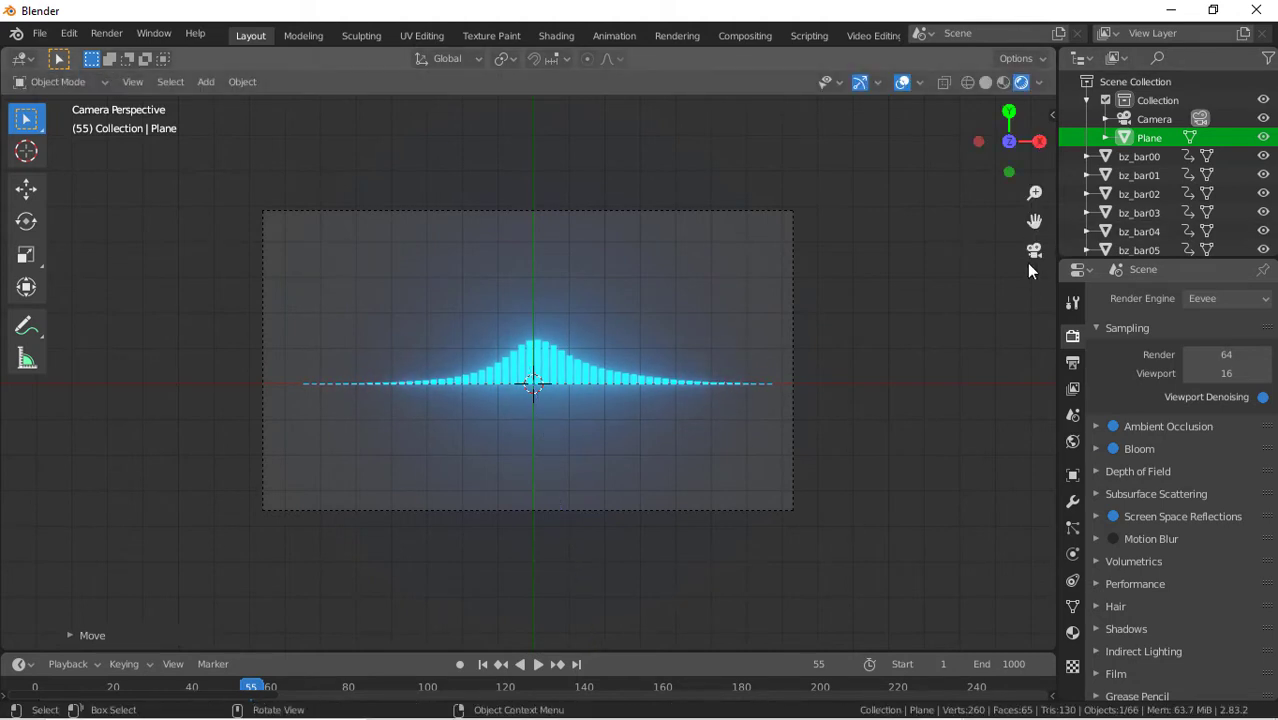
left_click(1026, 261)
left_click(1035, 251)
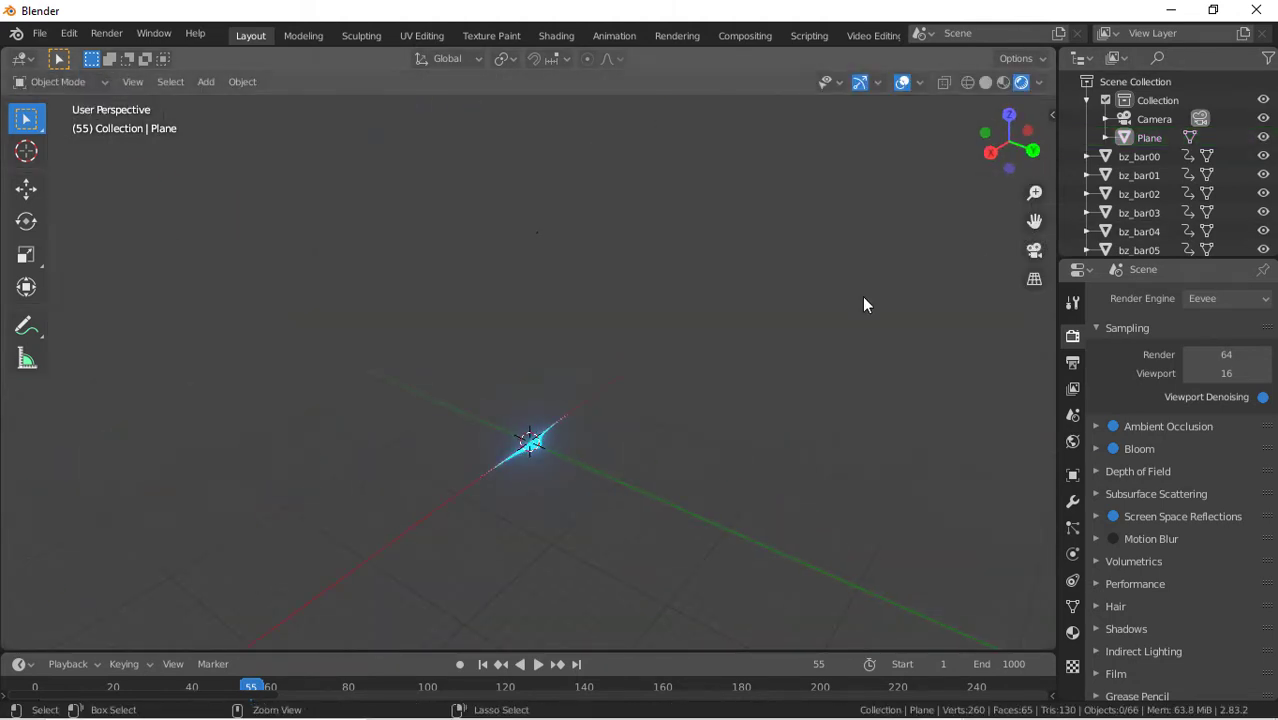
key("ctrl+z")
Try to bring the far-off plane back towards the bars by moving it along the Z axis
key("g")
key("z")
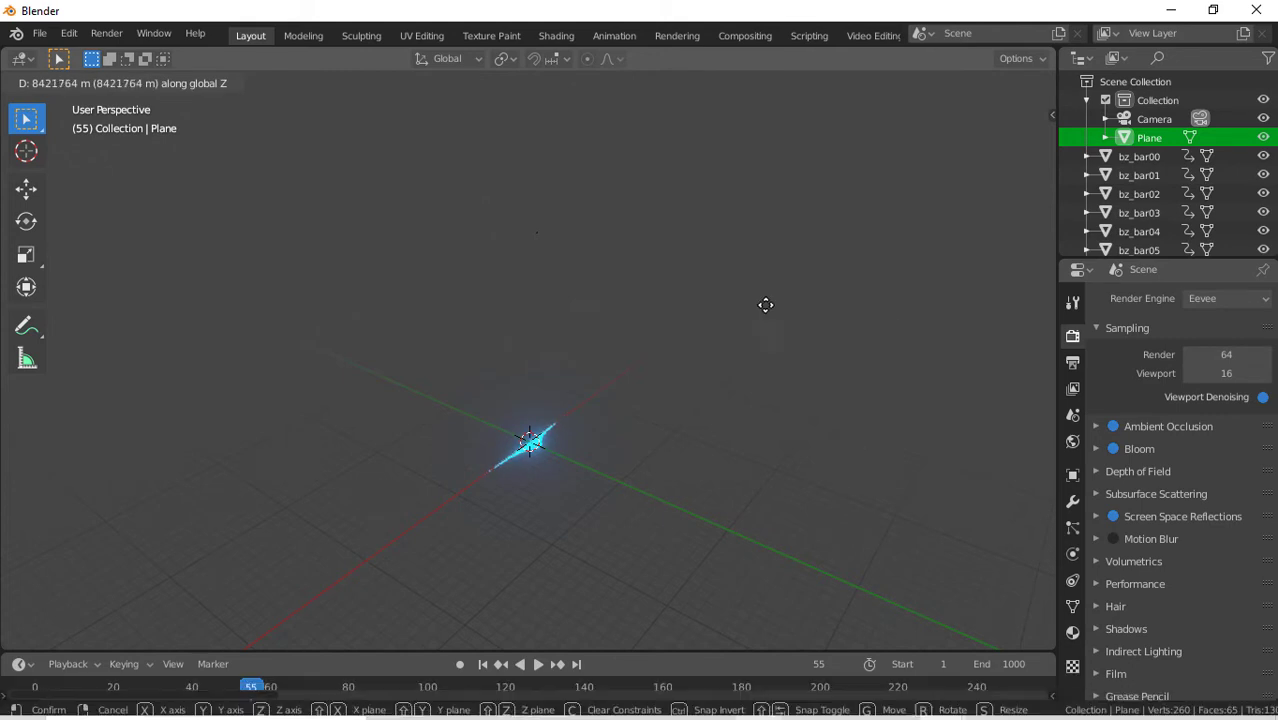
left_click(704, 413)
key("g")
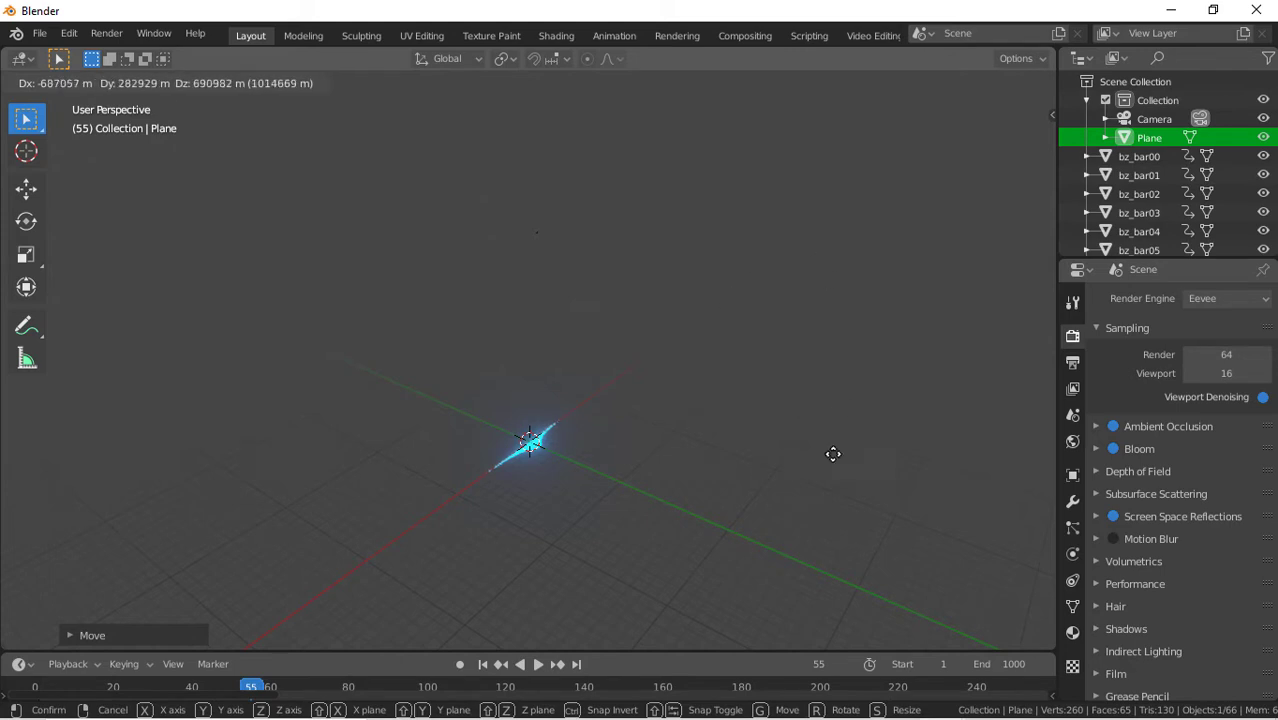
right_click(763, 469)
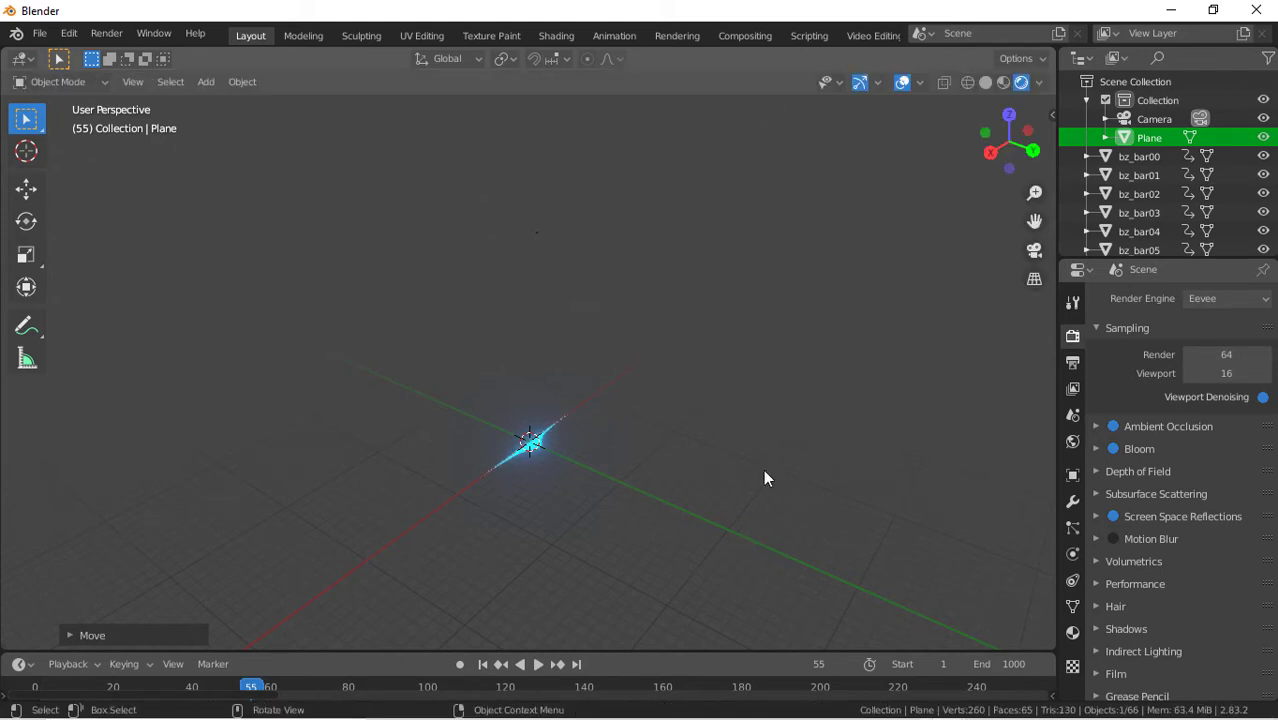
Replace the misplaced plane with a new plane mesh at the origin, scaled by 100
key("Delete")
key("shift+a")
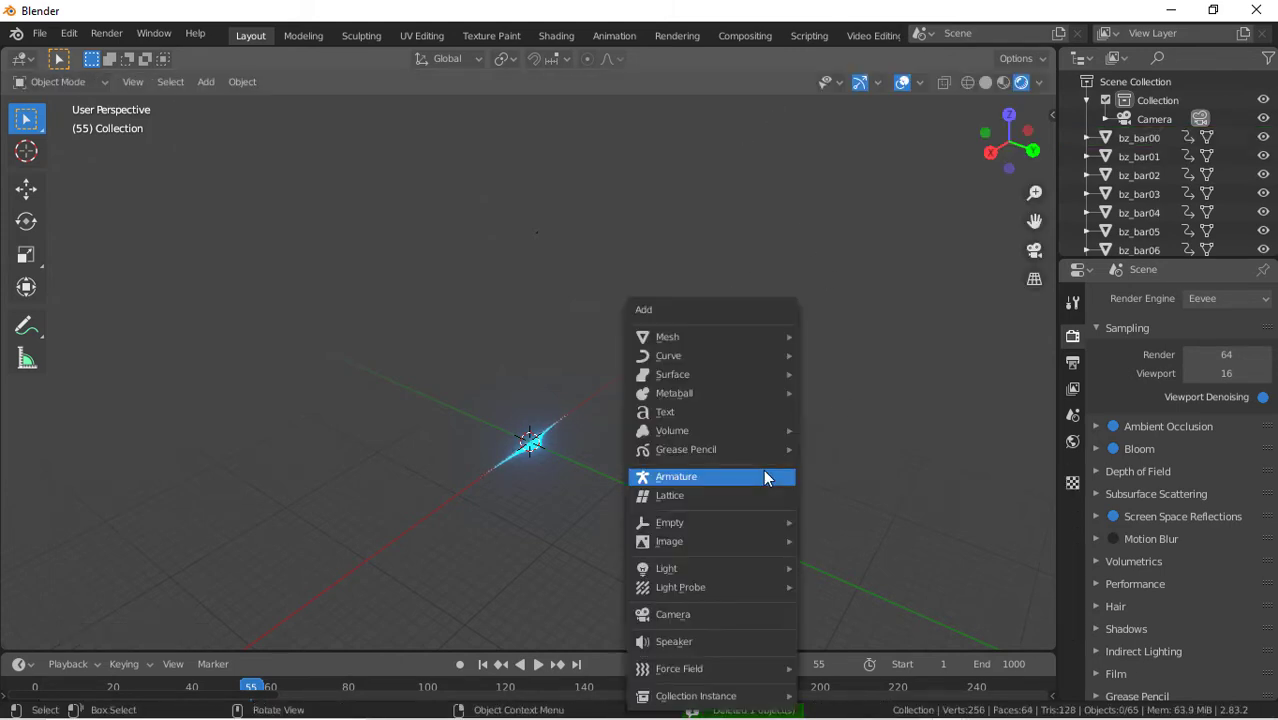
mouse_move(720, 337)
left_click(863, 336)
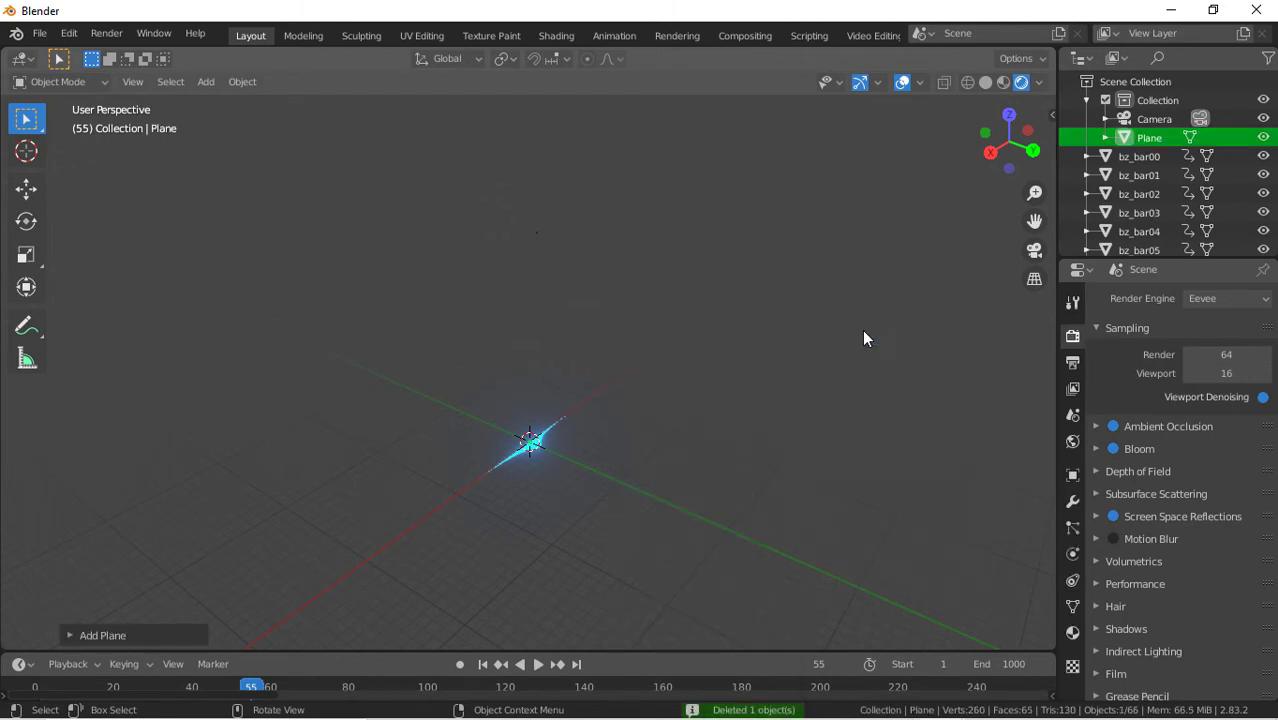
key("s")
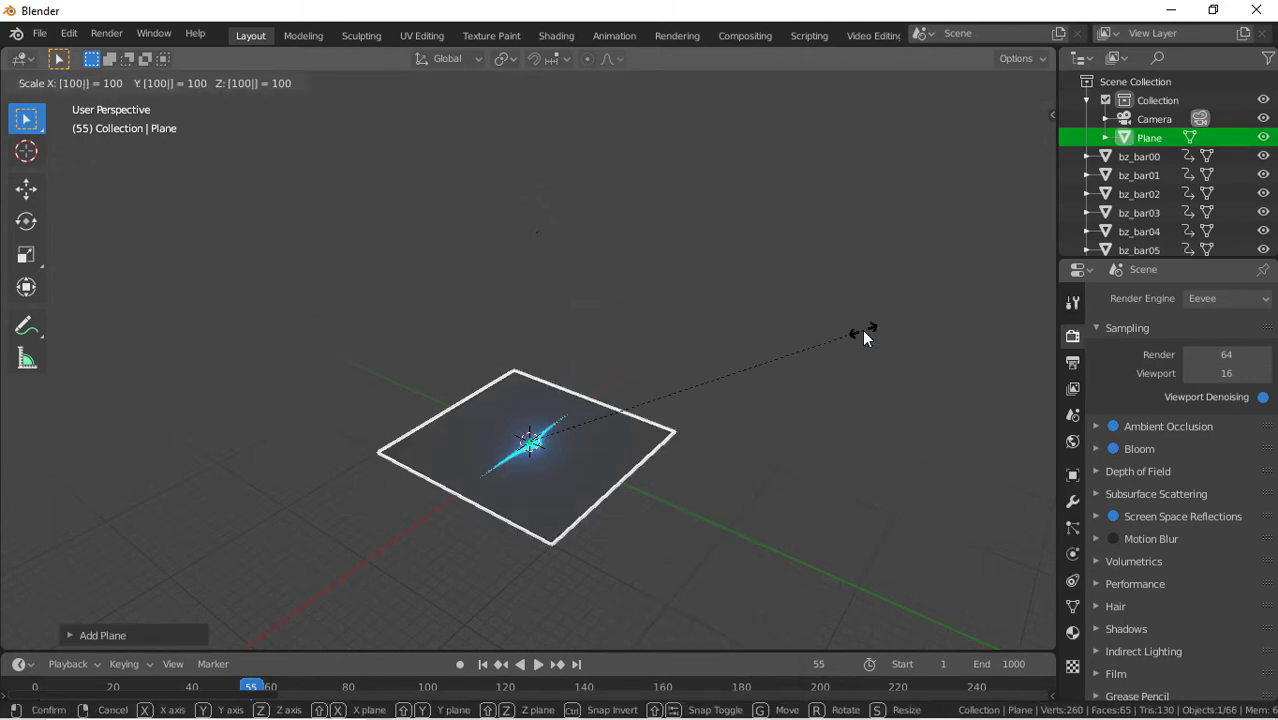
key("Return")
Raise the new plane along the Z axis high above the bars and check the result through the camera
key("g")
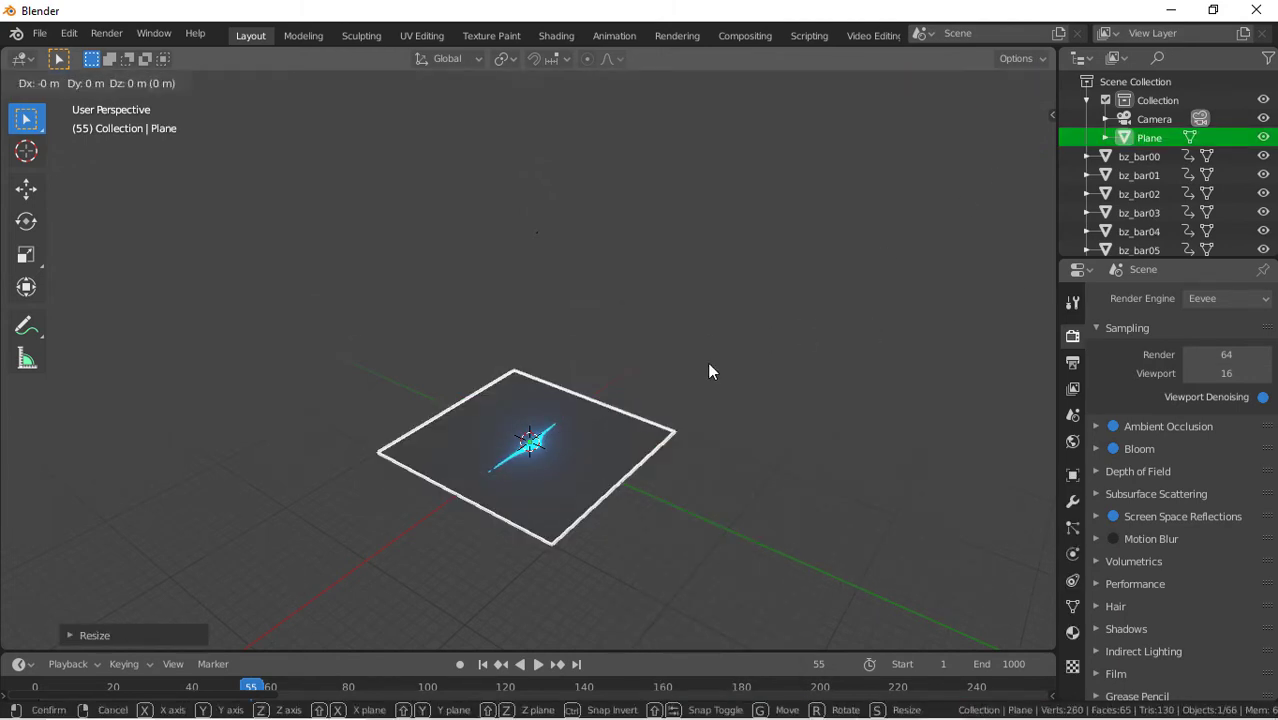
key("z")
left_click(693, 92)
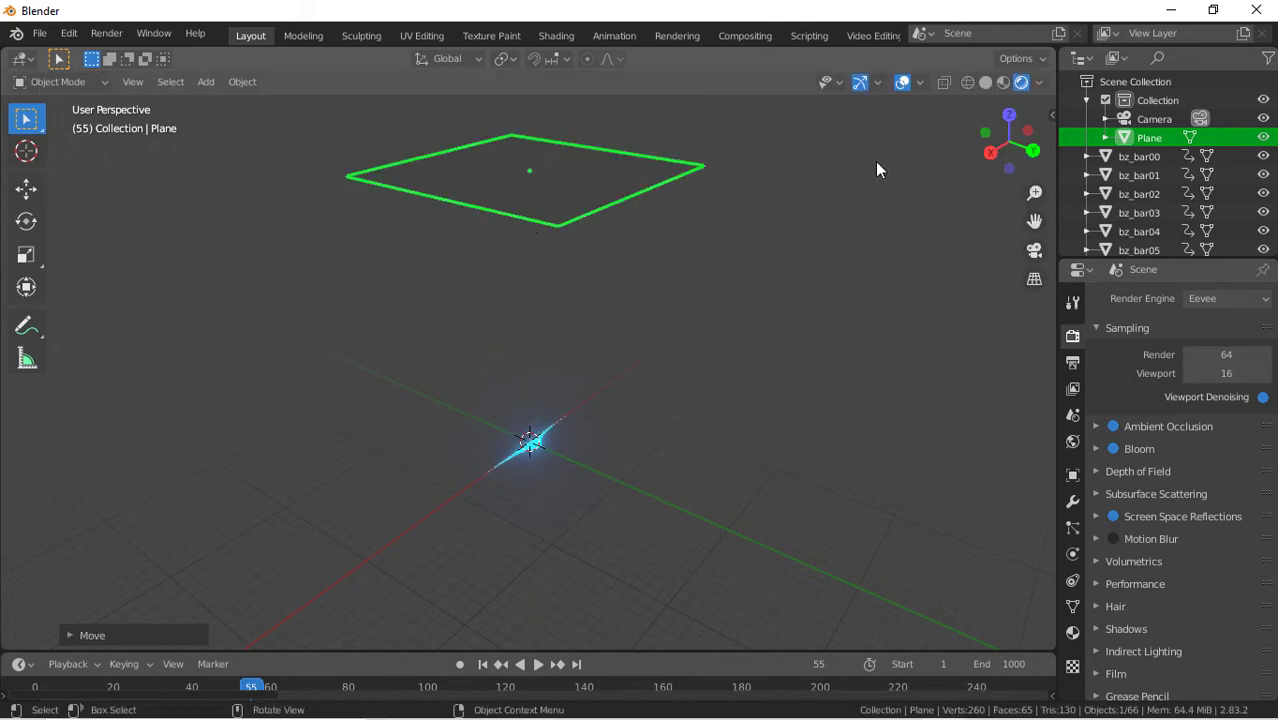
left_click(1034, 250)
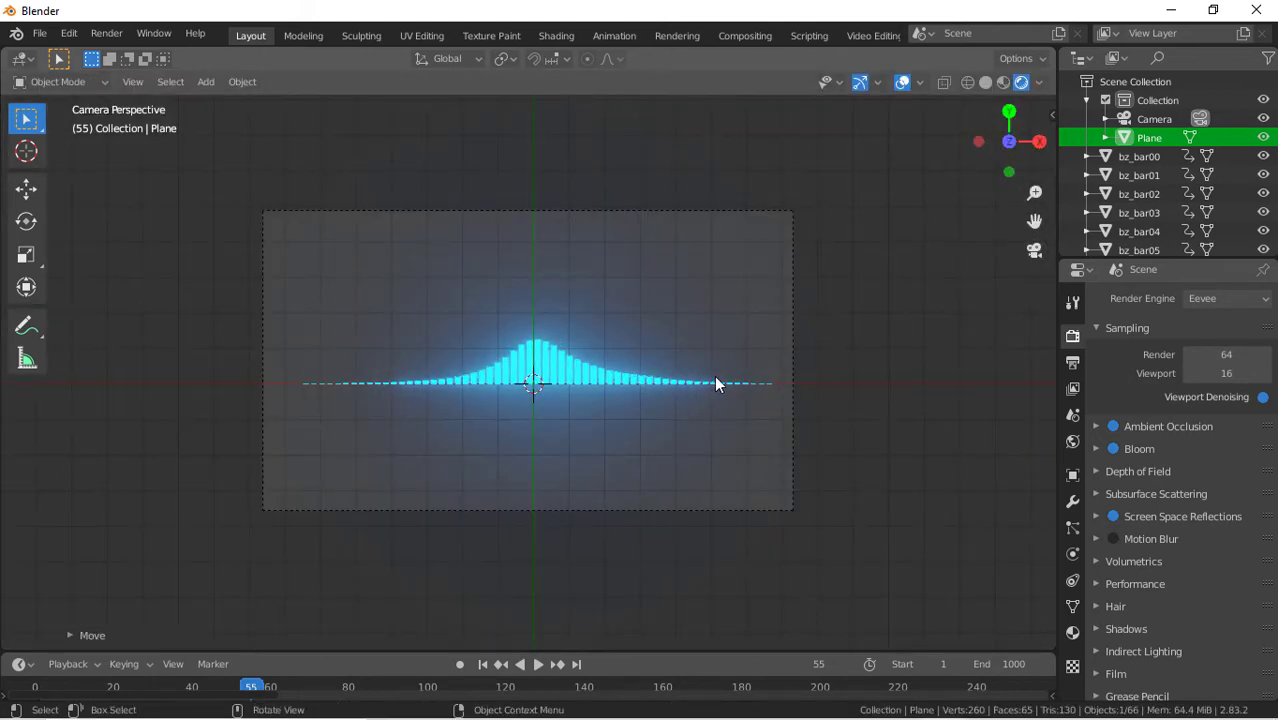
left_click(1035, 259)
Lower the raised plane slightly along the Z axis and check the camera view again
scroll(887, 272, "up", 2)
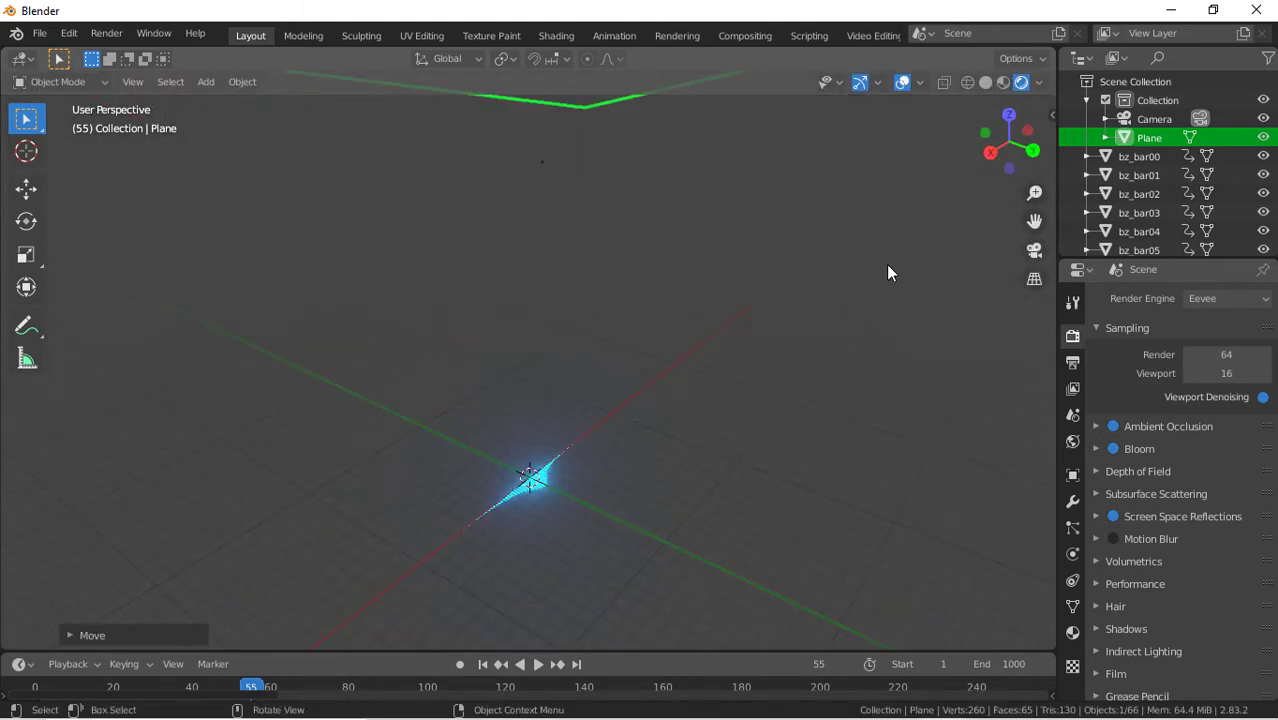
key("g")
key("z")
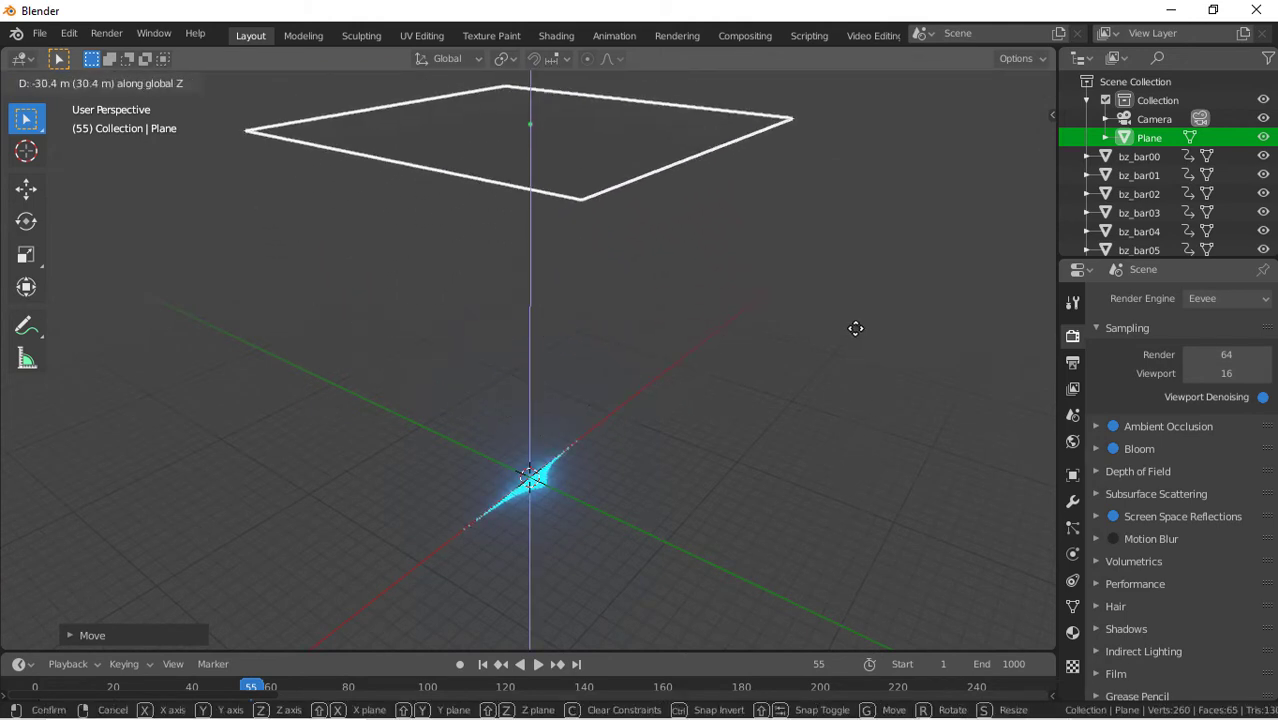
left_click(855, 338)
left_click(1030, 253)
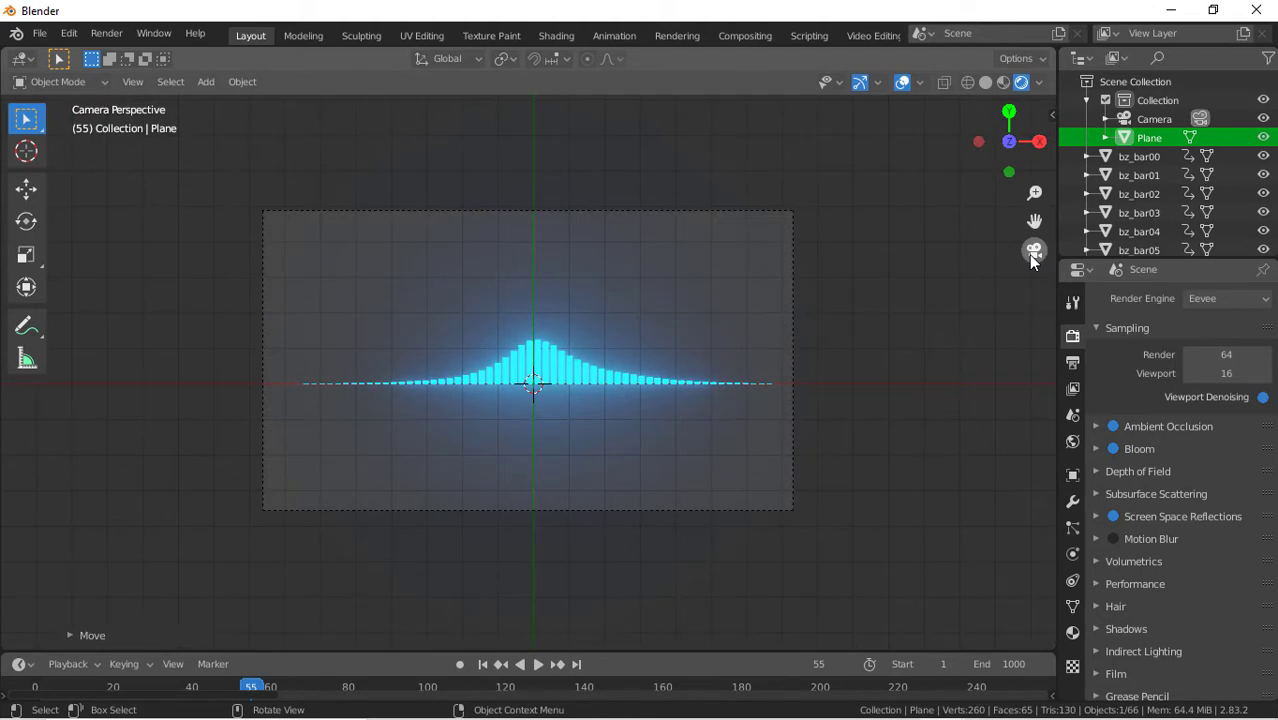
left_click(1035, 250)
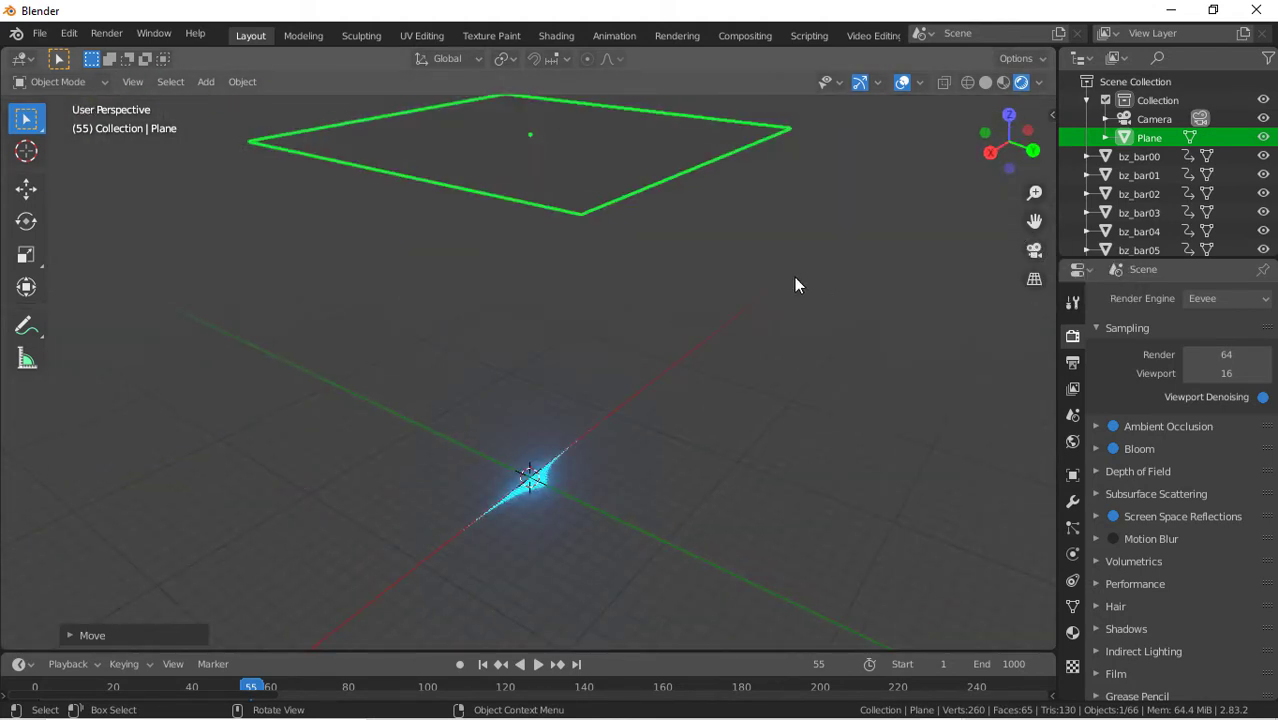
Lower the plane along the Z axis to just above the bars and check whether it covers them in the camera view
key("g")
key("z")
left_click(798, 543)
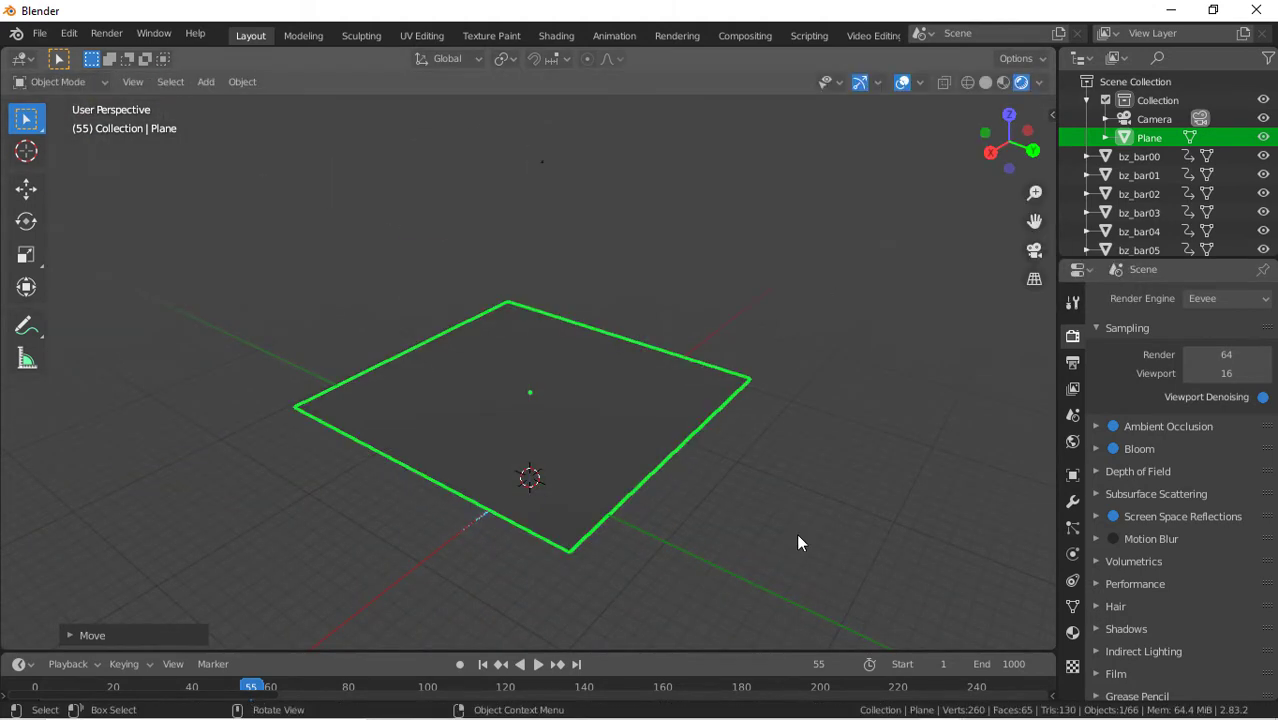
left_click(1035, 250)
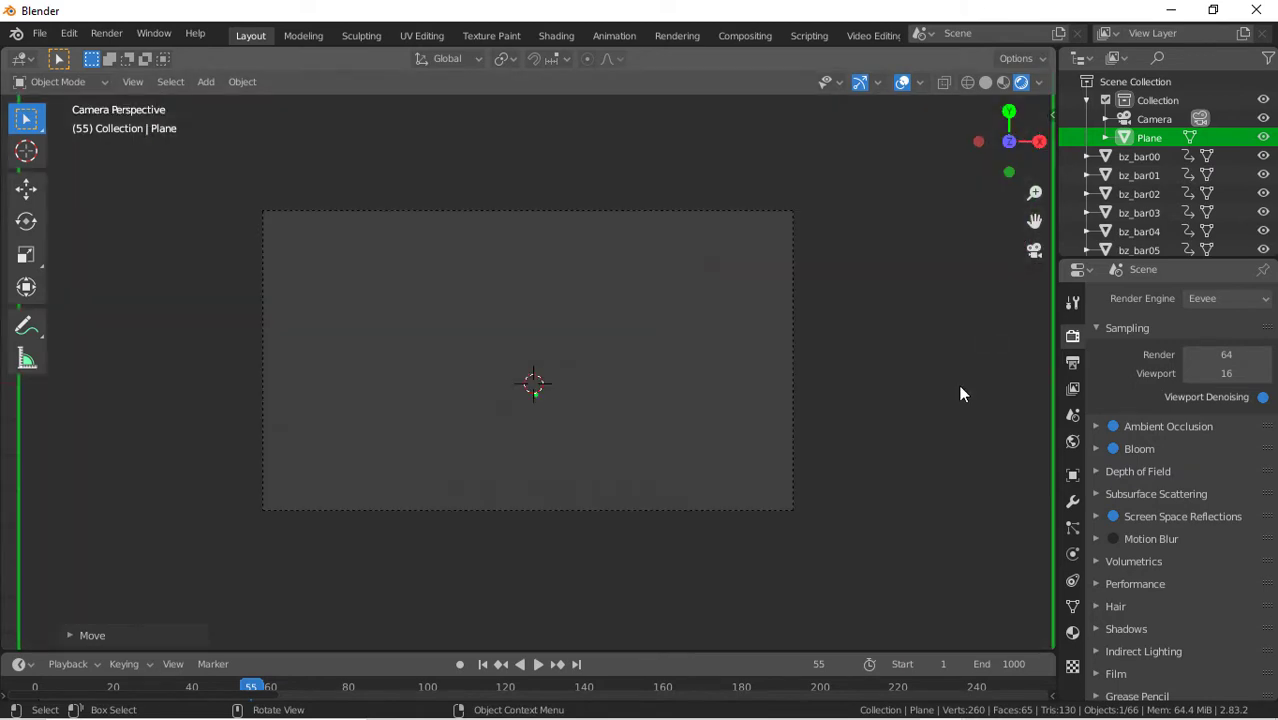
Shift the plane along the Z axis while looking through the camera until the bars are uncovered
key("g")
key("z")
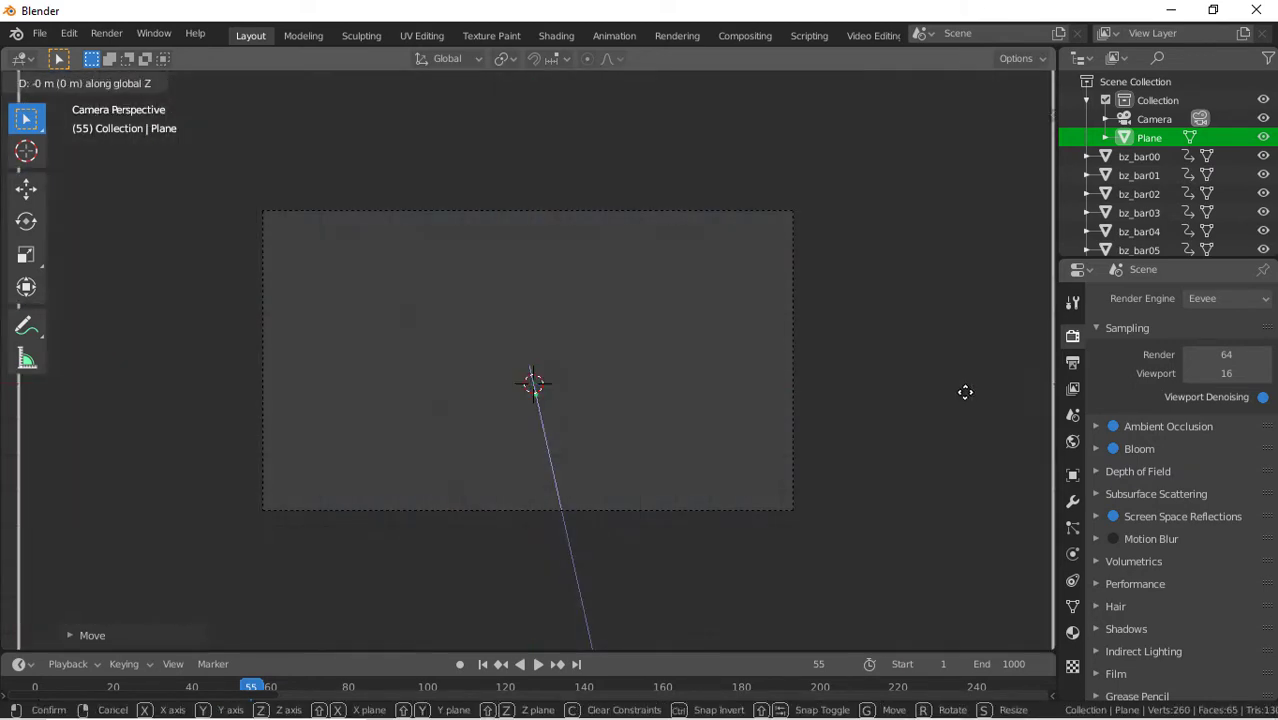
left_click(964, 410)
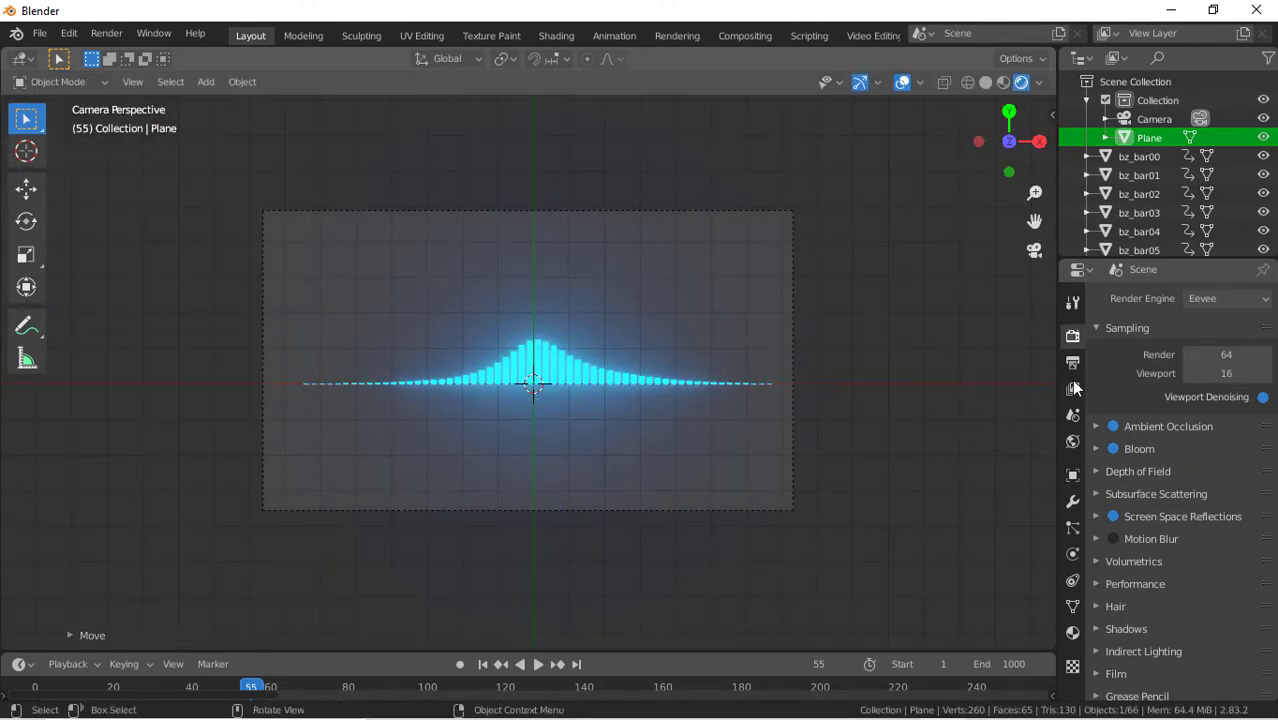
Add an emitter particle system to the plane with 1000 particles
left_click(1073, 530)
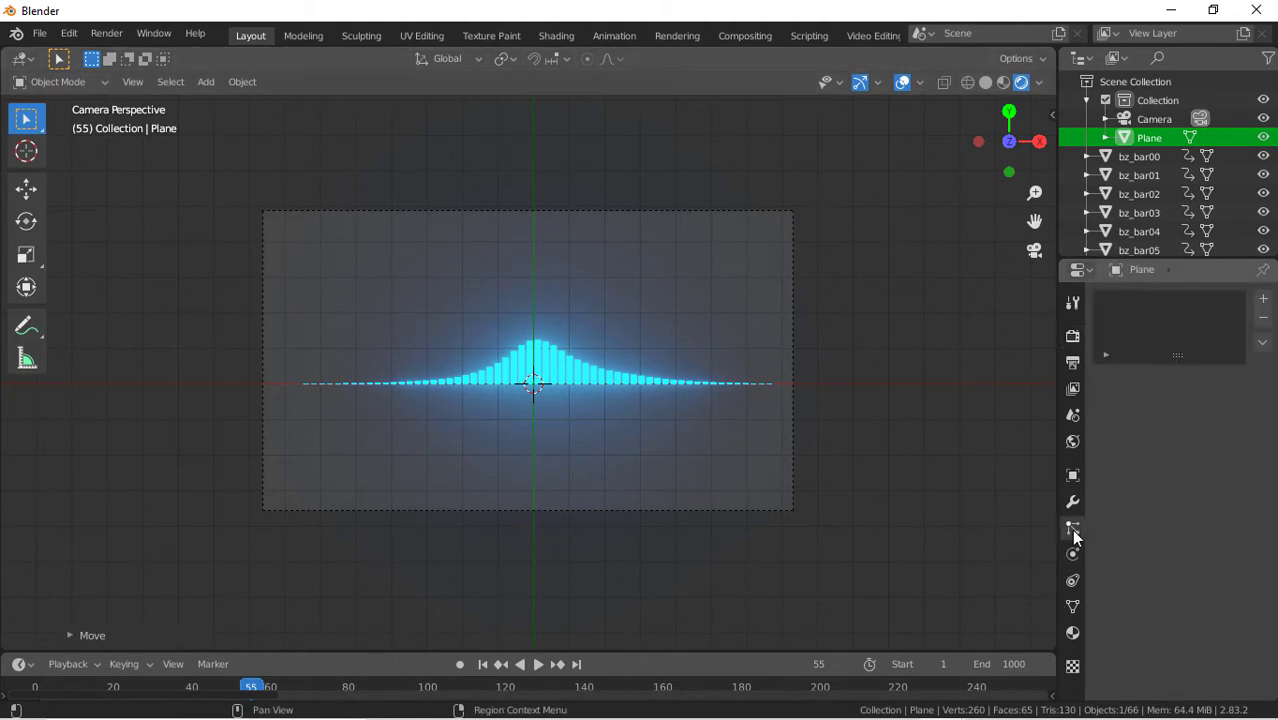
left_click(1263, 300)
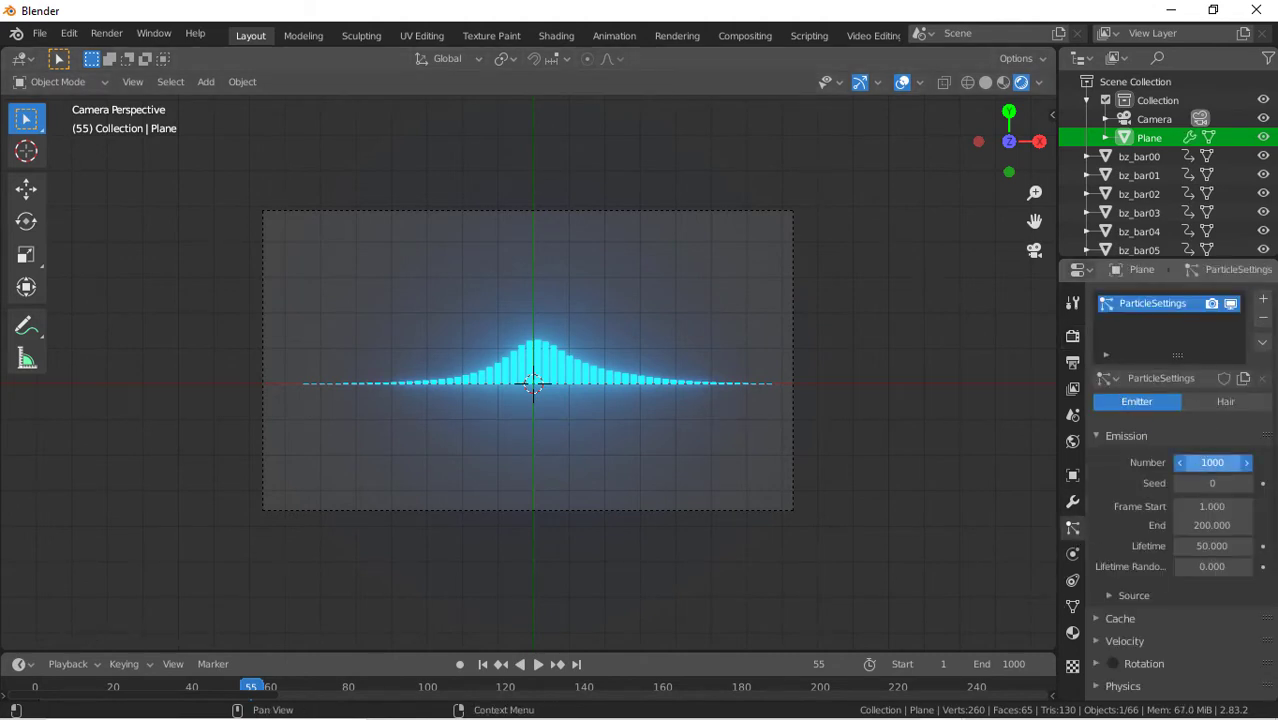
key("Return")
scroll(1133, 481, "down", 4)
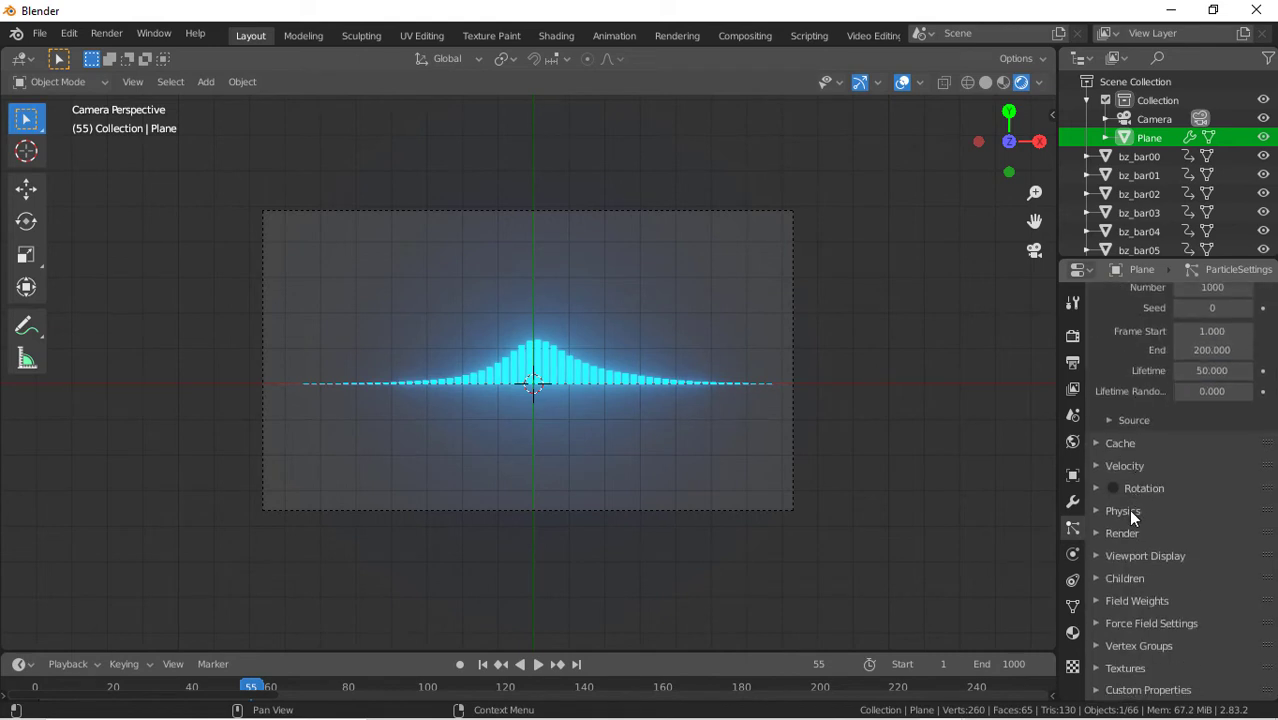
scroll(1119, 478, "up", 3)
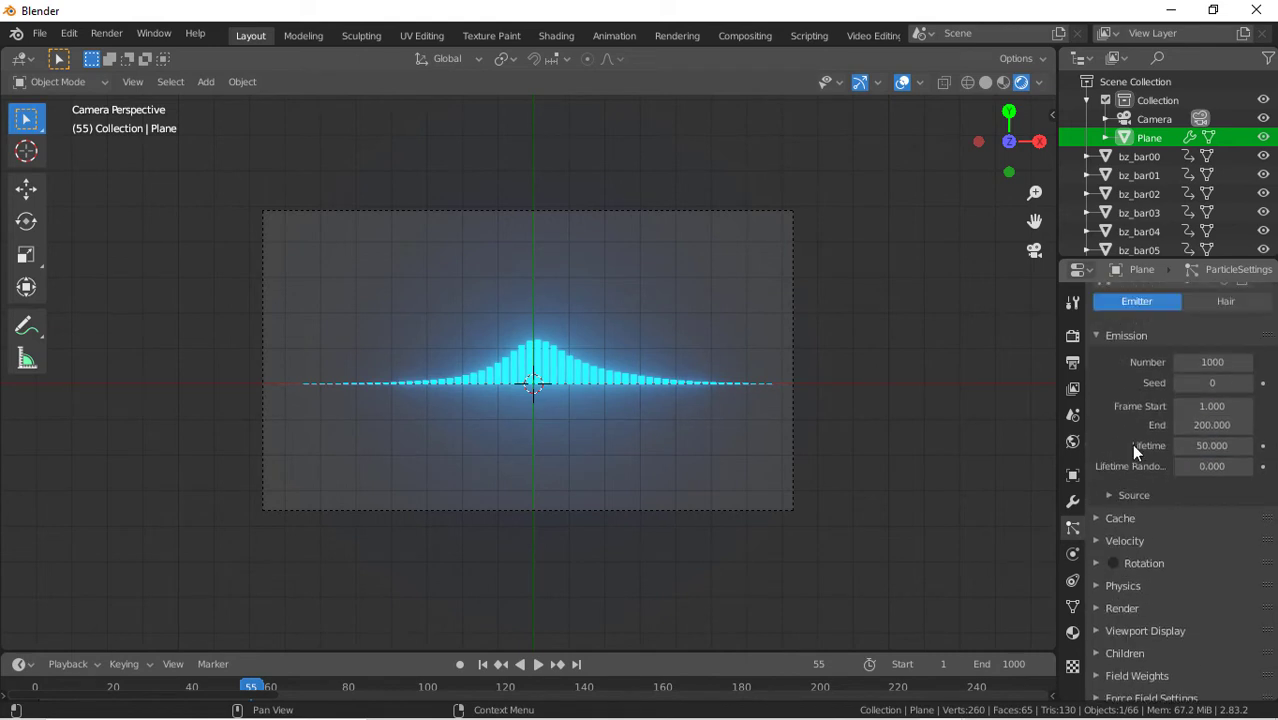
Set the particle emission's end frame to 1000, the lifetime to 1000 and the lifetime randomness to 1
left_click(1211, 425)
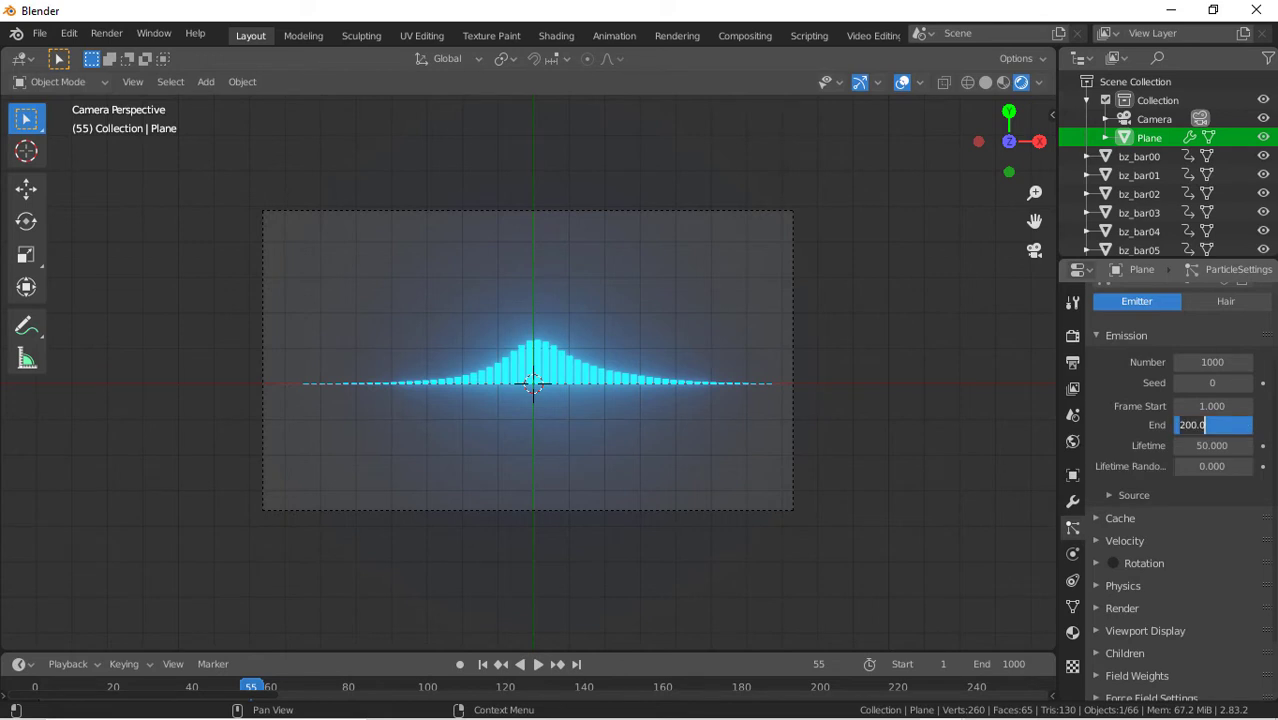
type("100")
key("Tab")
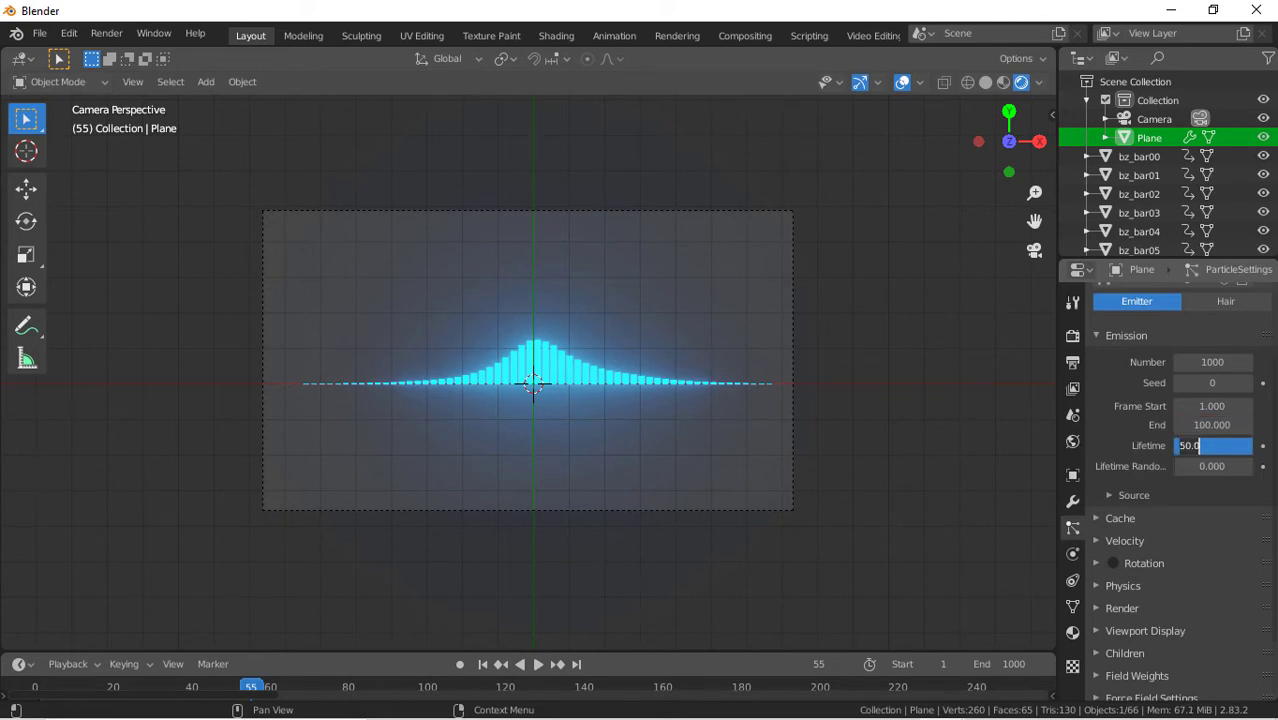
key("Return")
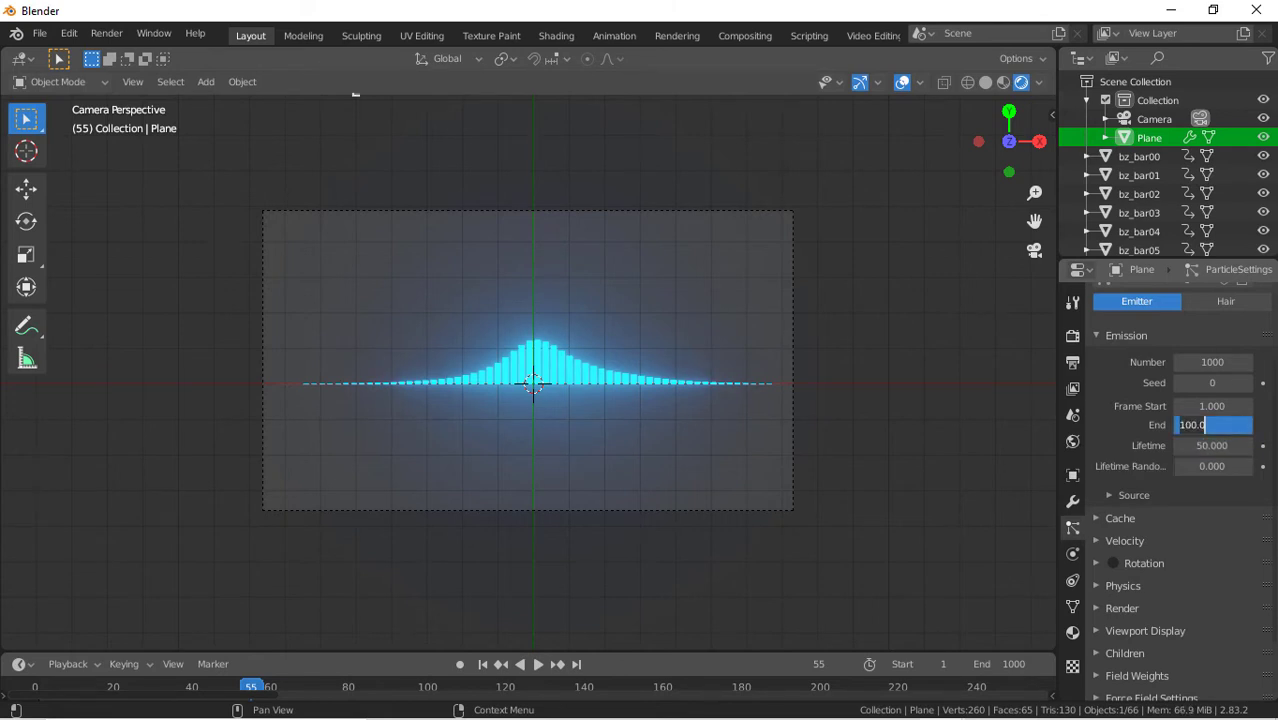
type("1000")
key("Tab")
type("1")
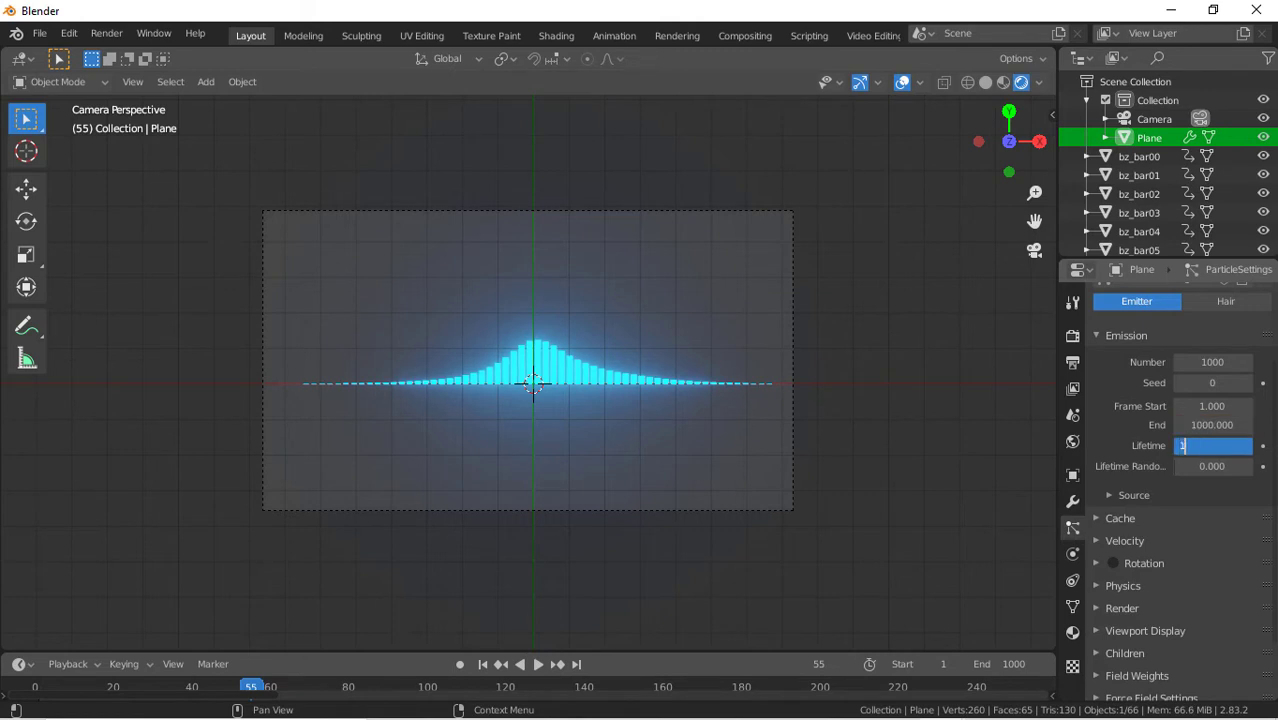
key("Return")
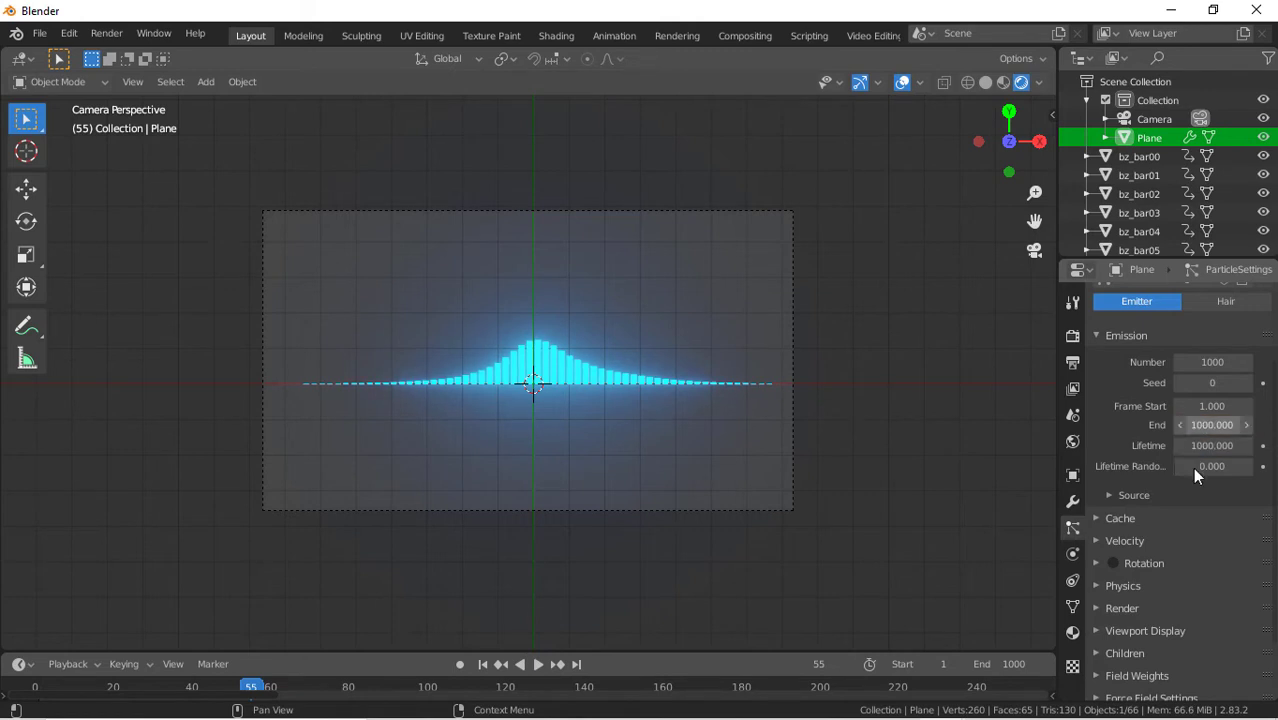
left_click(1210, 466)
type("0.0")
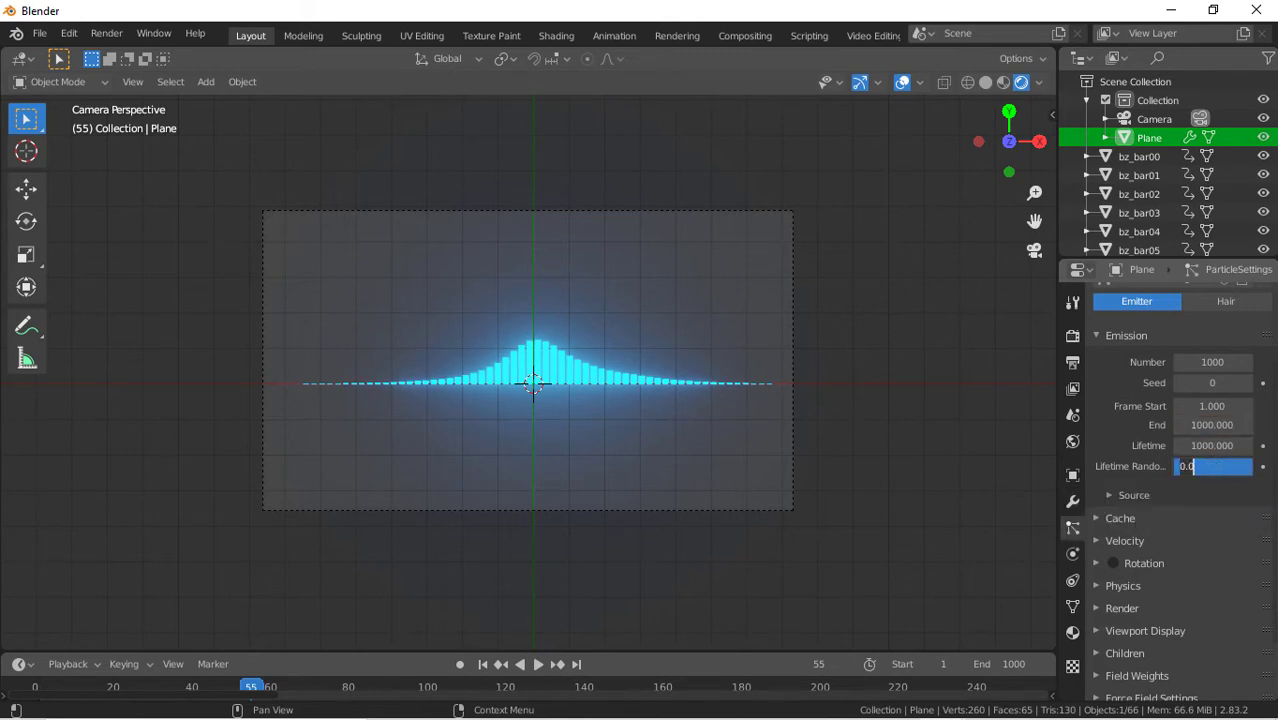
Play the animation from the first frame through the camera to examine the particles falling around the bars
left_click(484, 664)
left_click(537, 664)
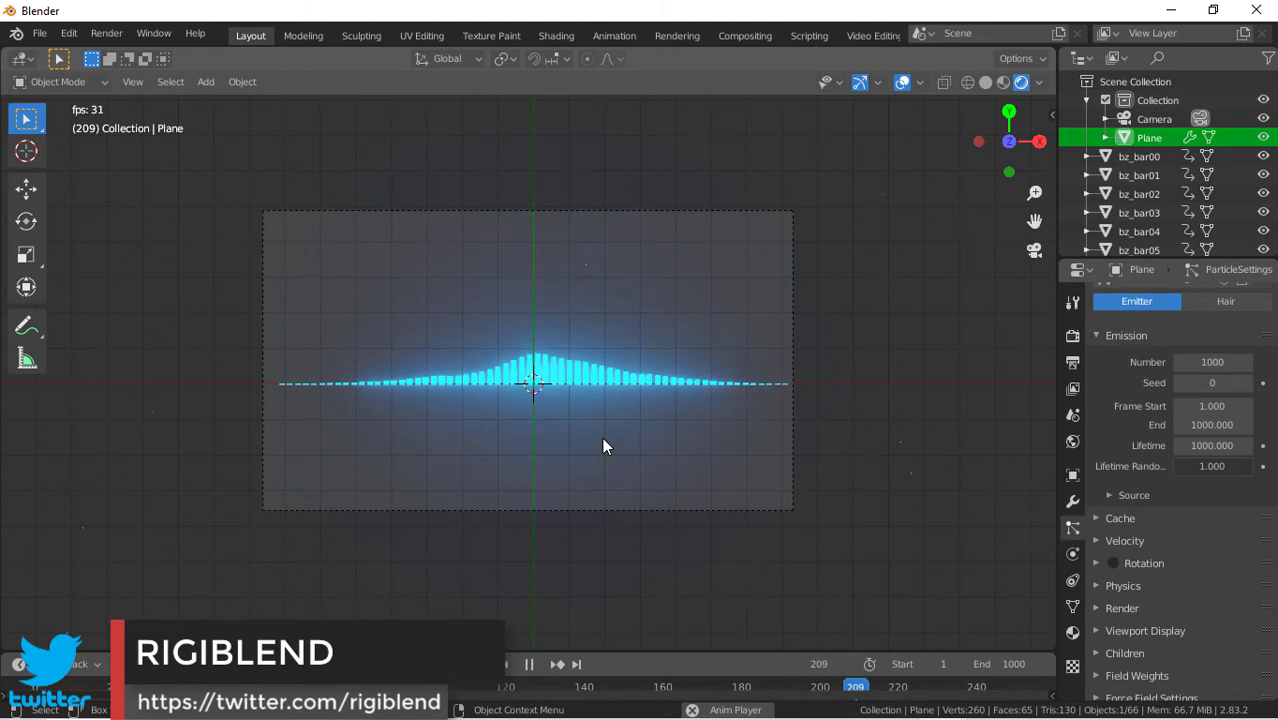
key("space")
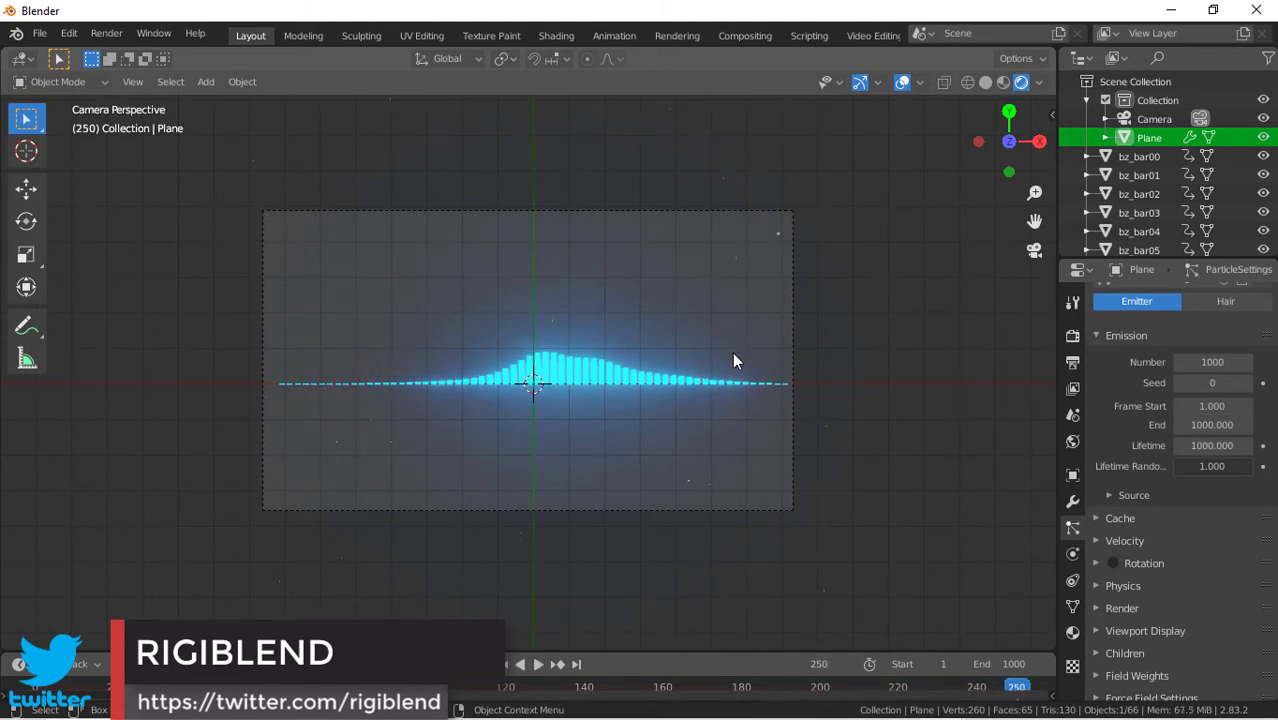
key("space")
key("space")
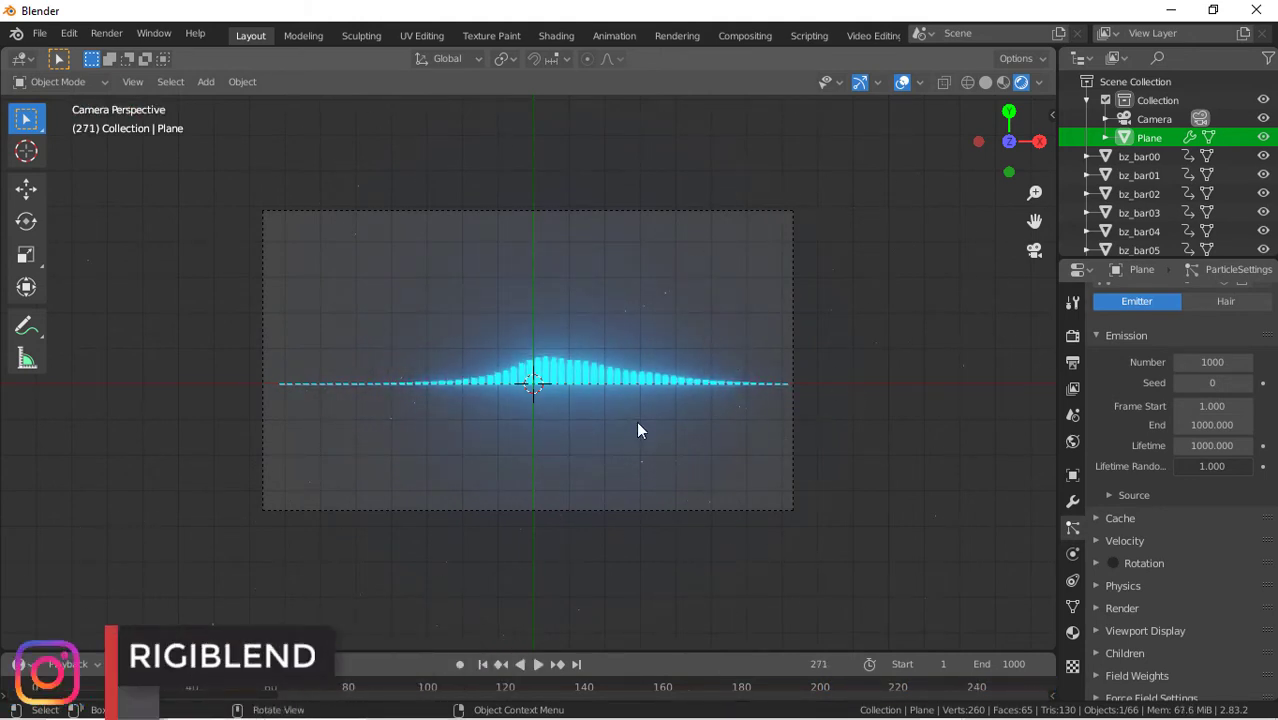
key("space")
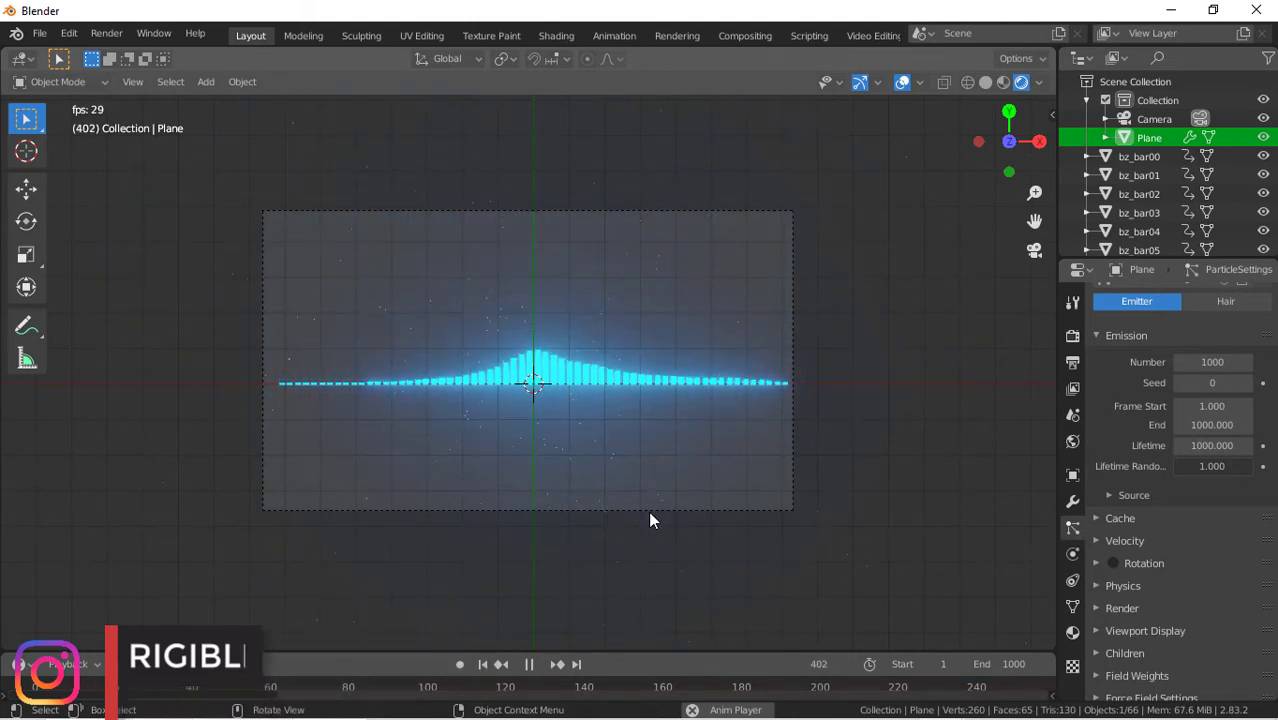
Move the camera along the Y axis to about 14.3 m so the bars sit lower in the frame, and stop playback
left_click(797, 300)
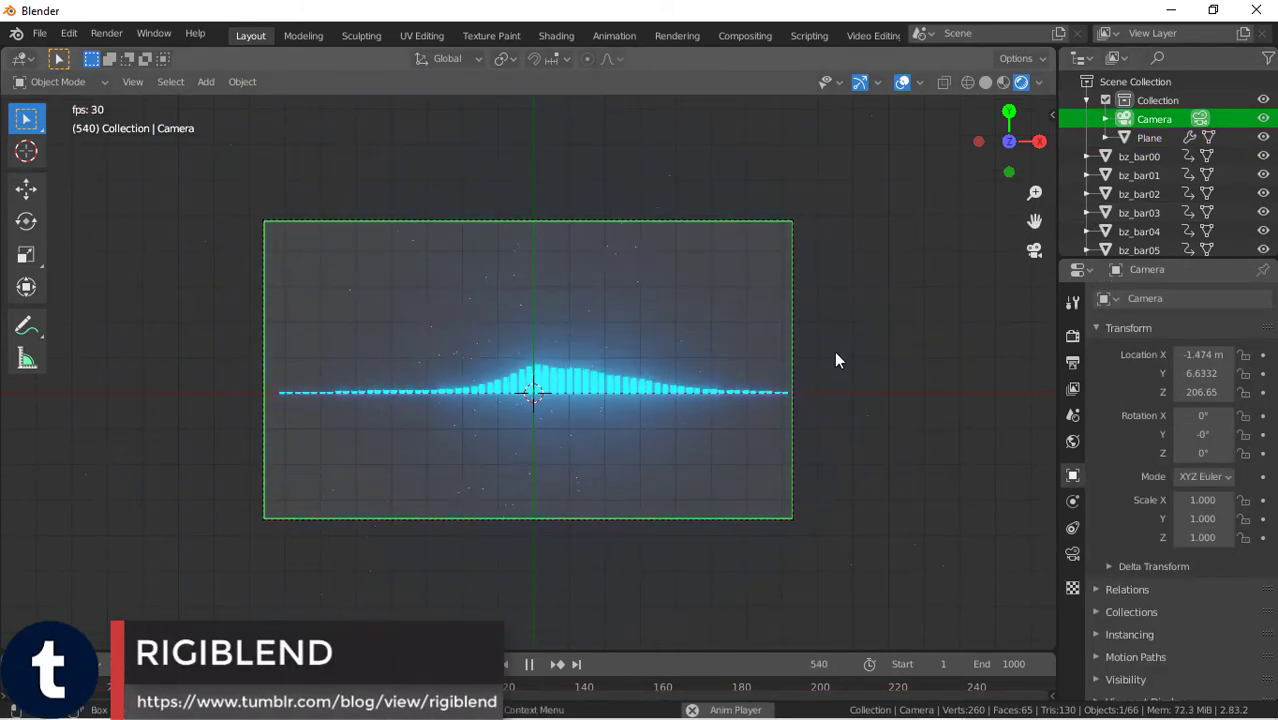
key("g")
key("z")
key("y")
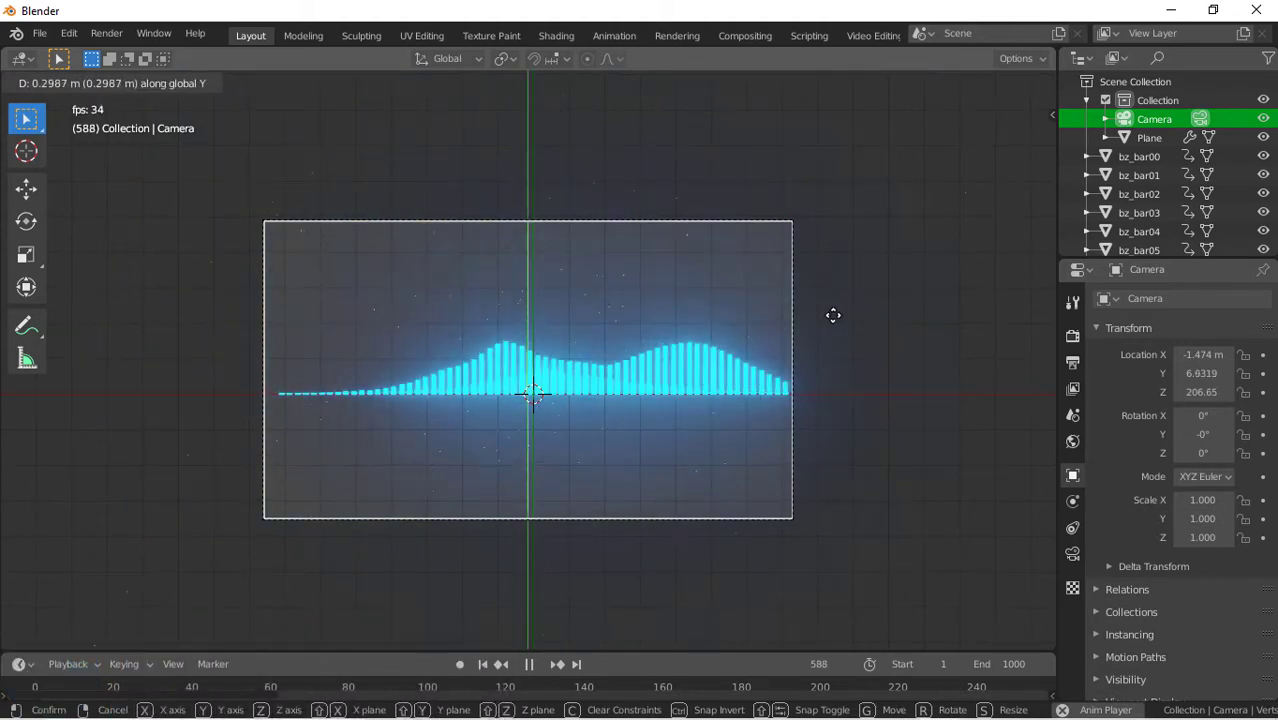
left_click(789, 571)
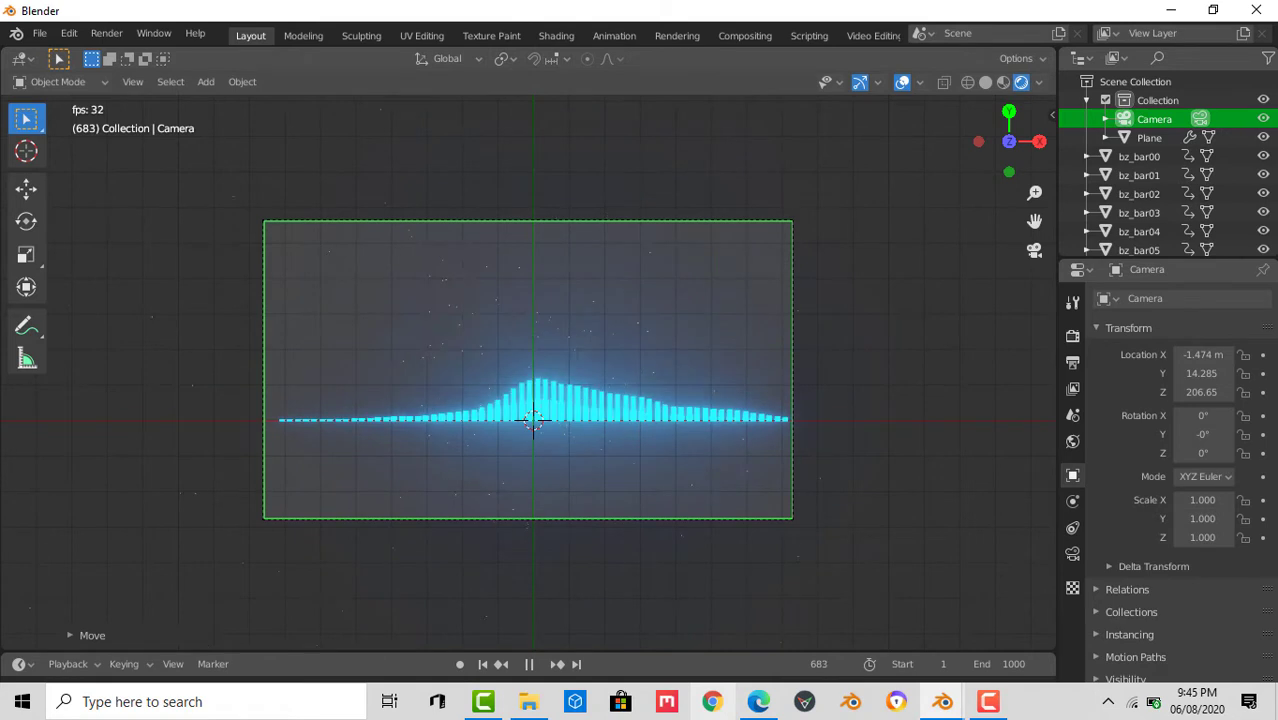
key("space")
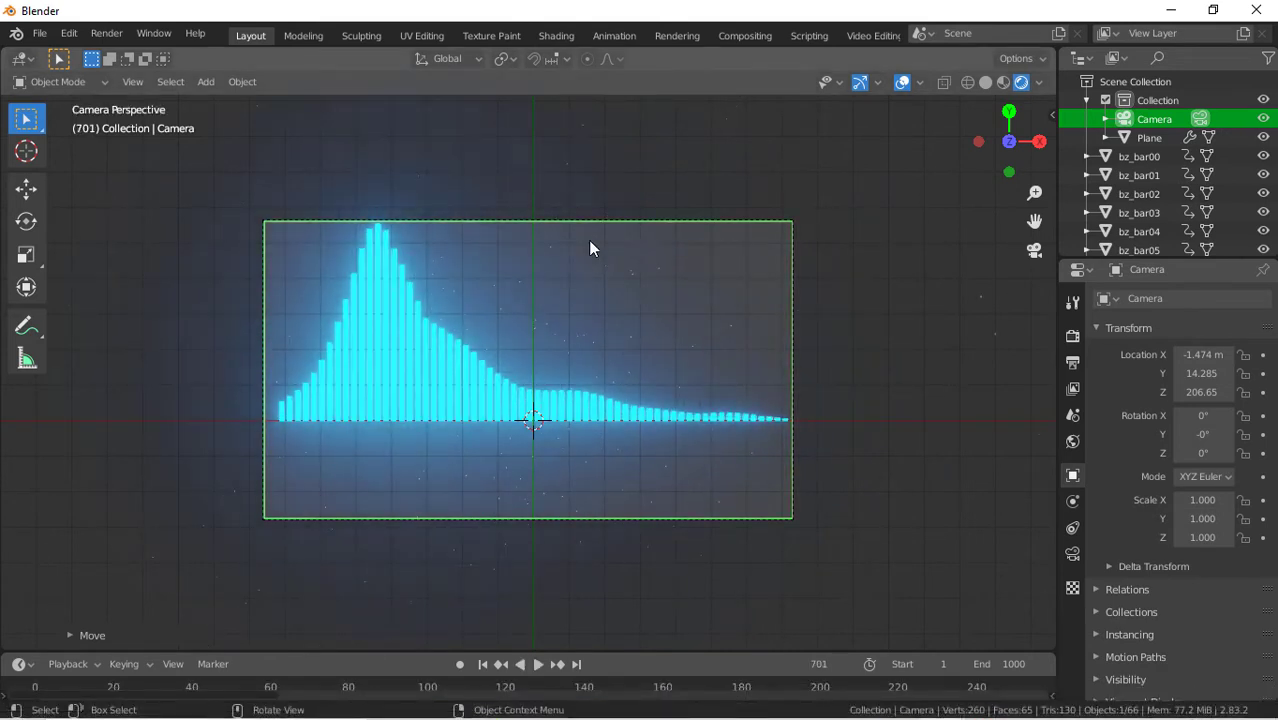
Return to the first frame and add an ico sphere with 3 subdivisions at the world origin
left_click(478, 657)
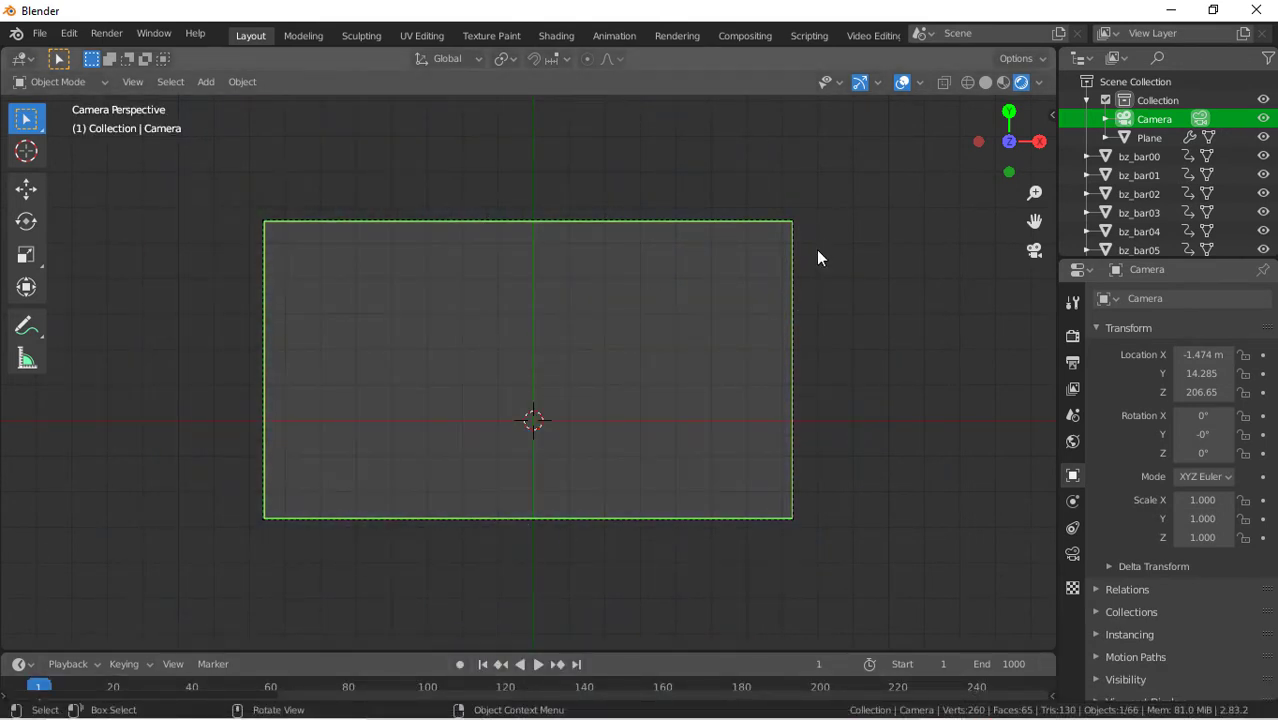
key("shift+a")
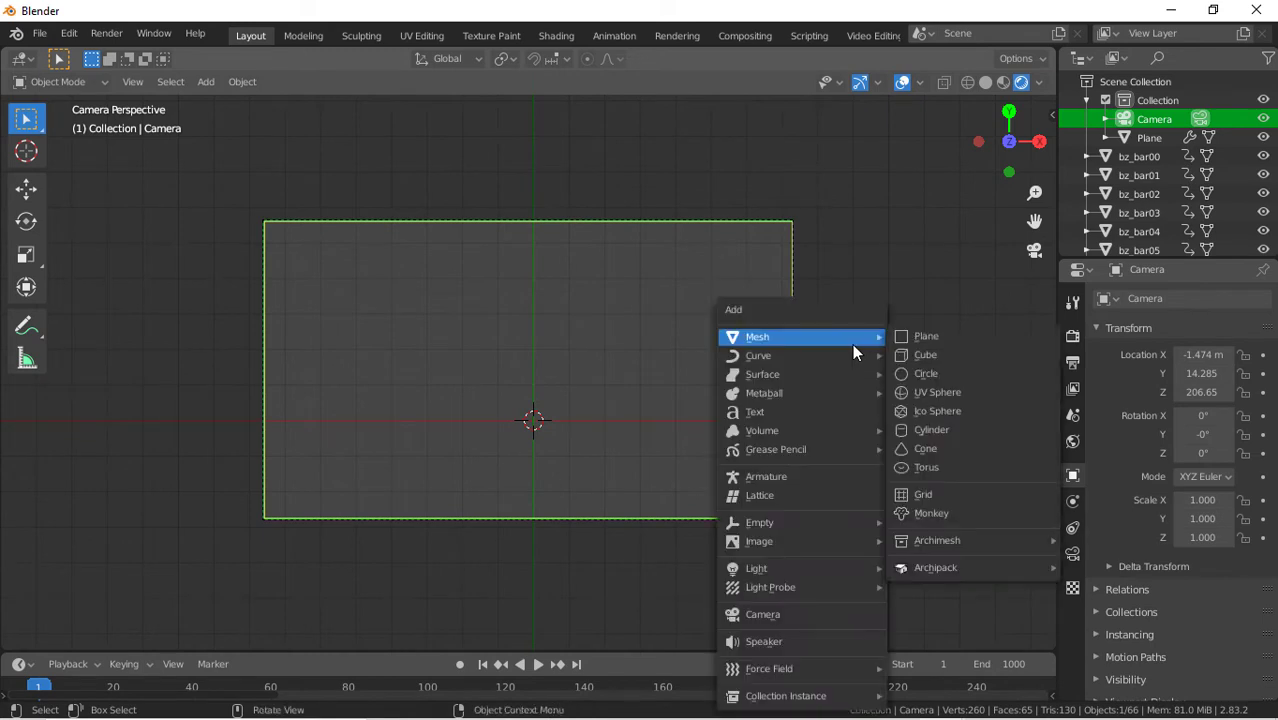
left_click(940, 411)
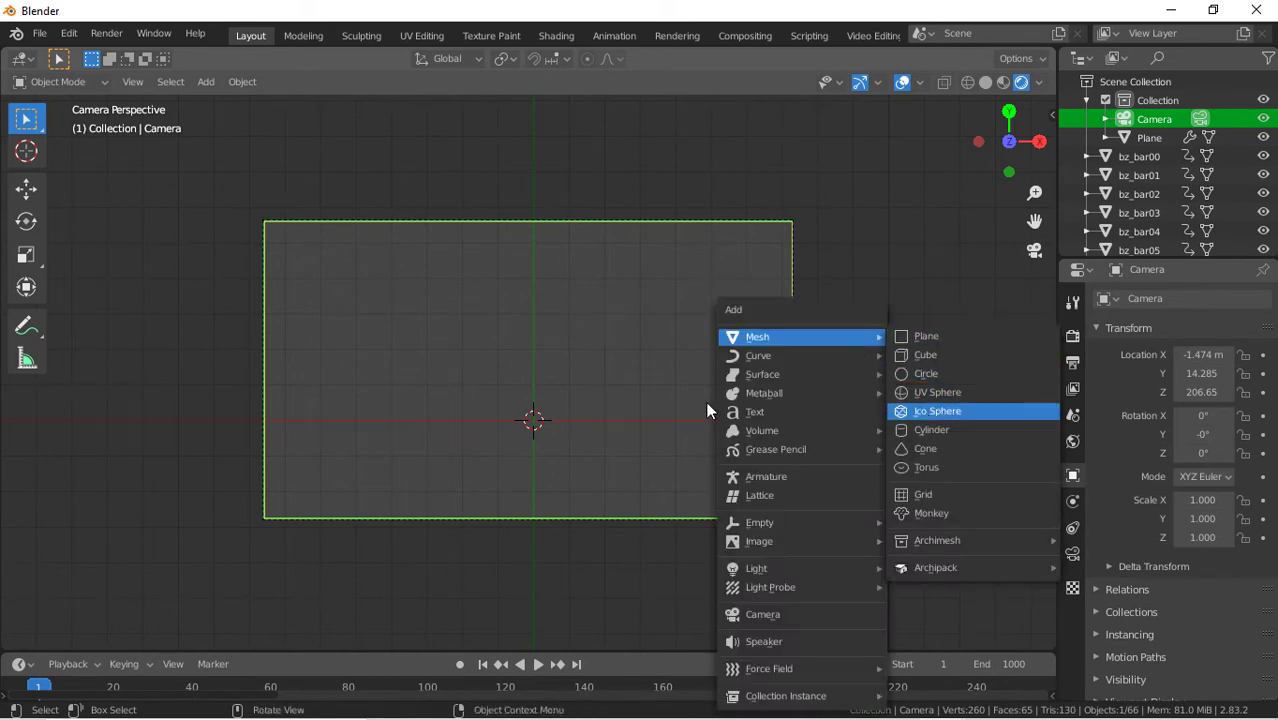
scroll(714, 437, "up", 5)
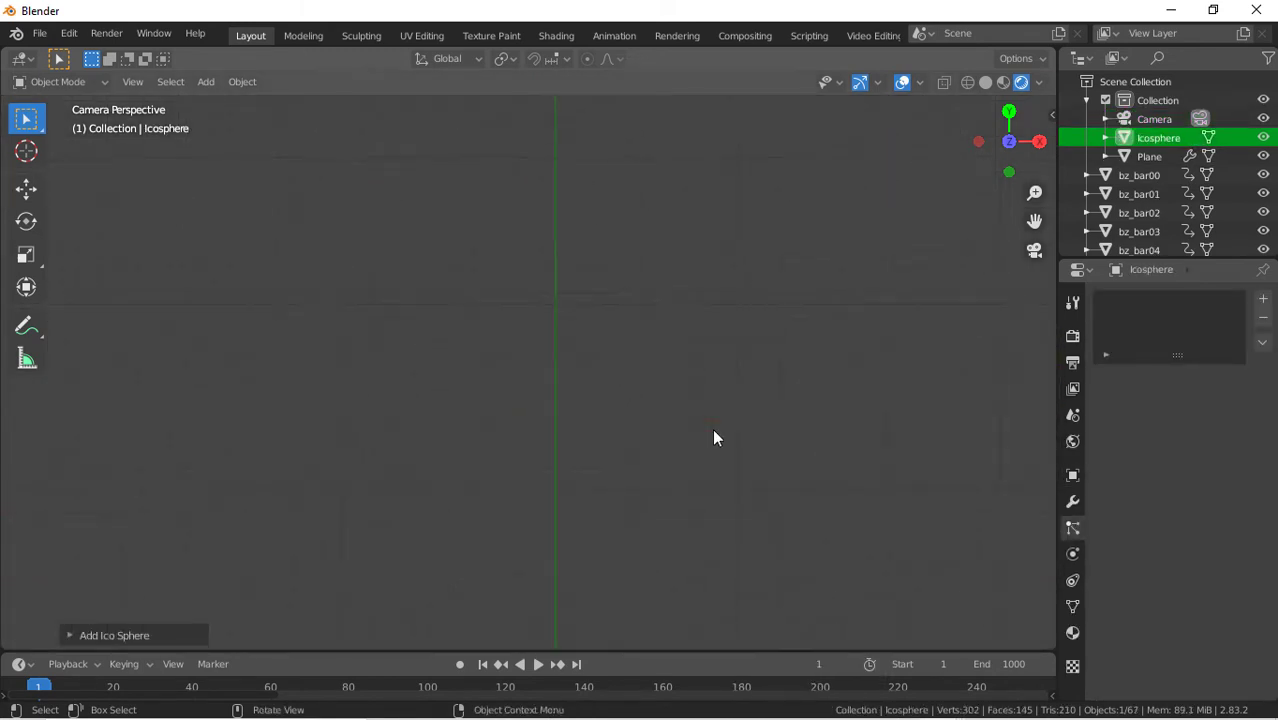
scroll(714, 437, "down", 3)
left_click(145, 630)
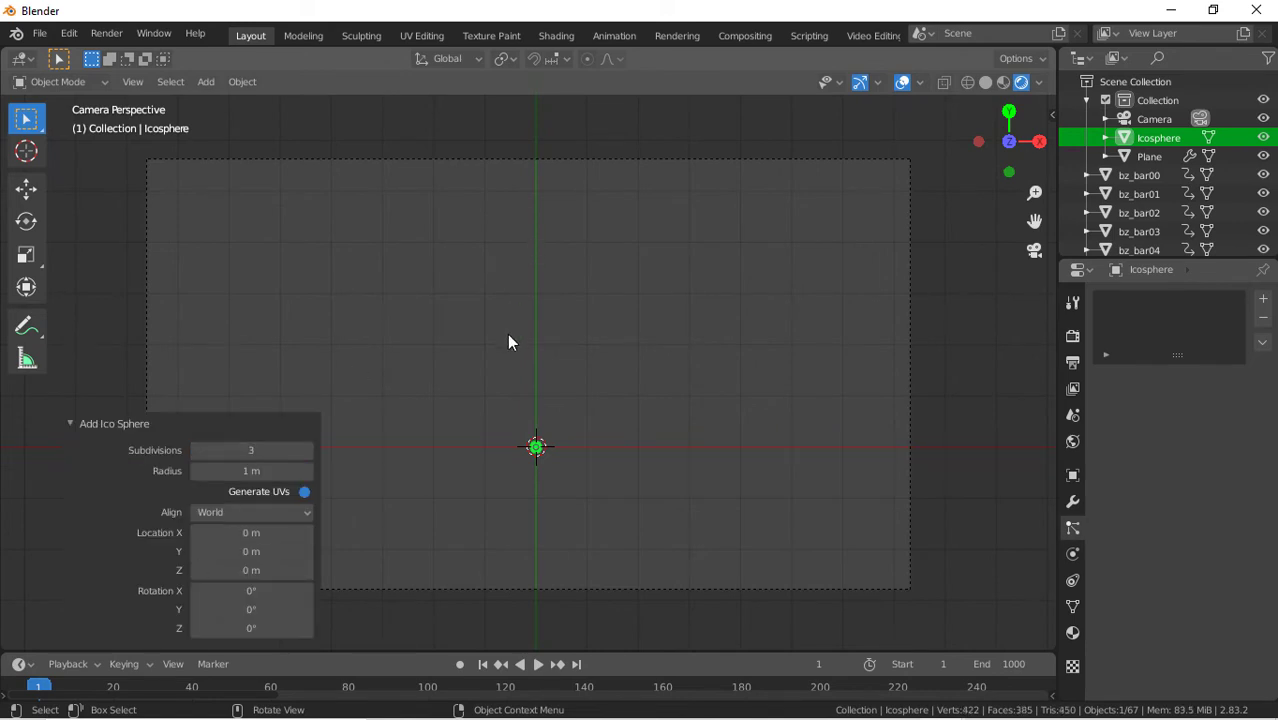
Subdivide the whole icosphere mesh with 1 cut and smoothness 1, and return to Object Mode
key("Tab")
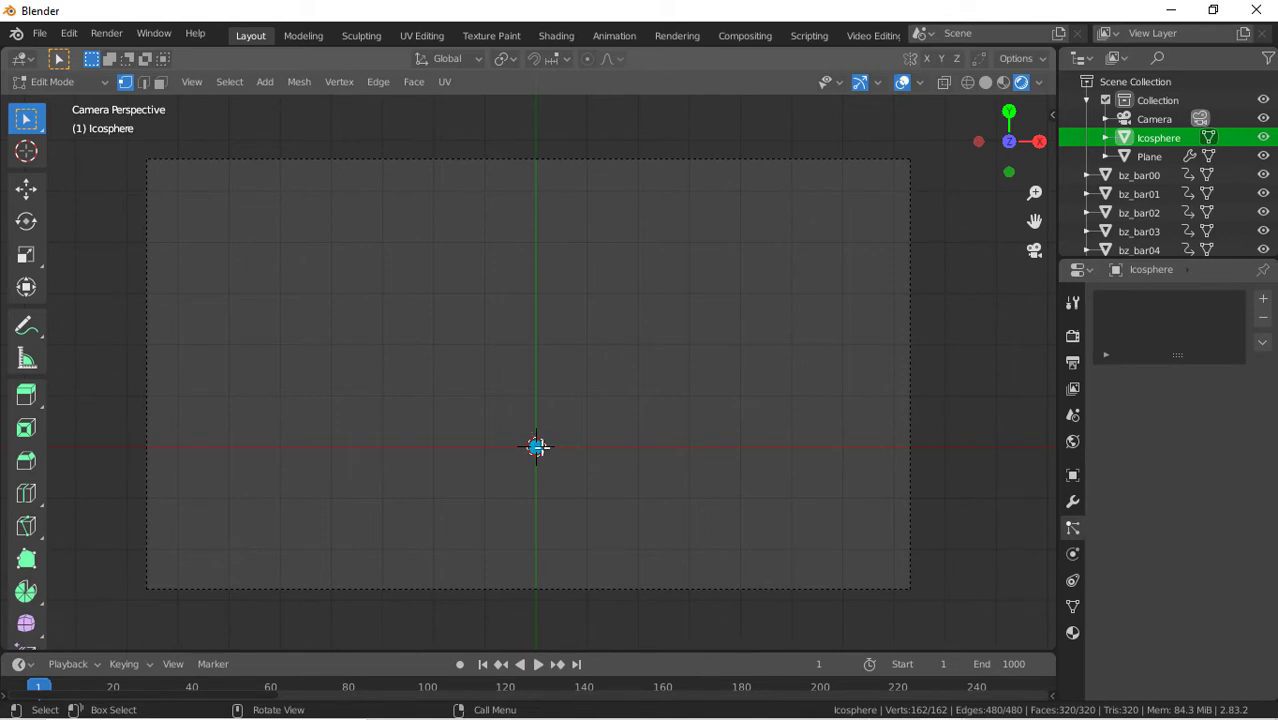
right_click(450, 228)
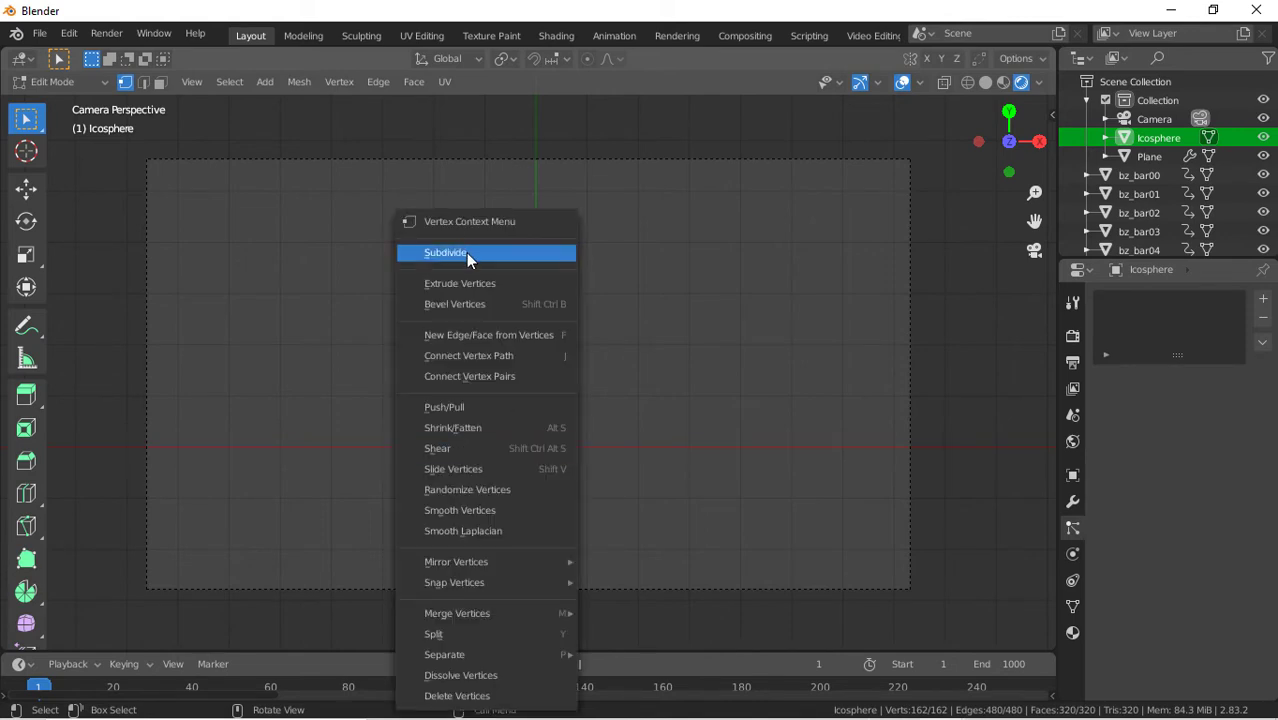
left_click(464, 252)
left_click_drag(240, 525, 310, 525)
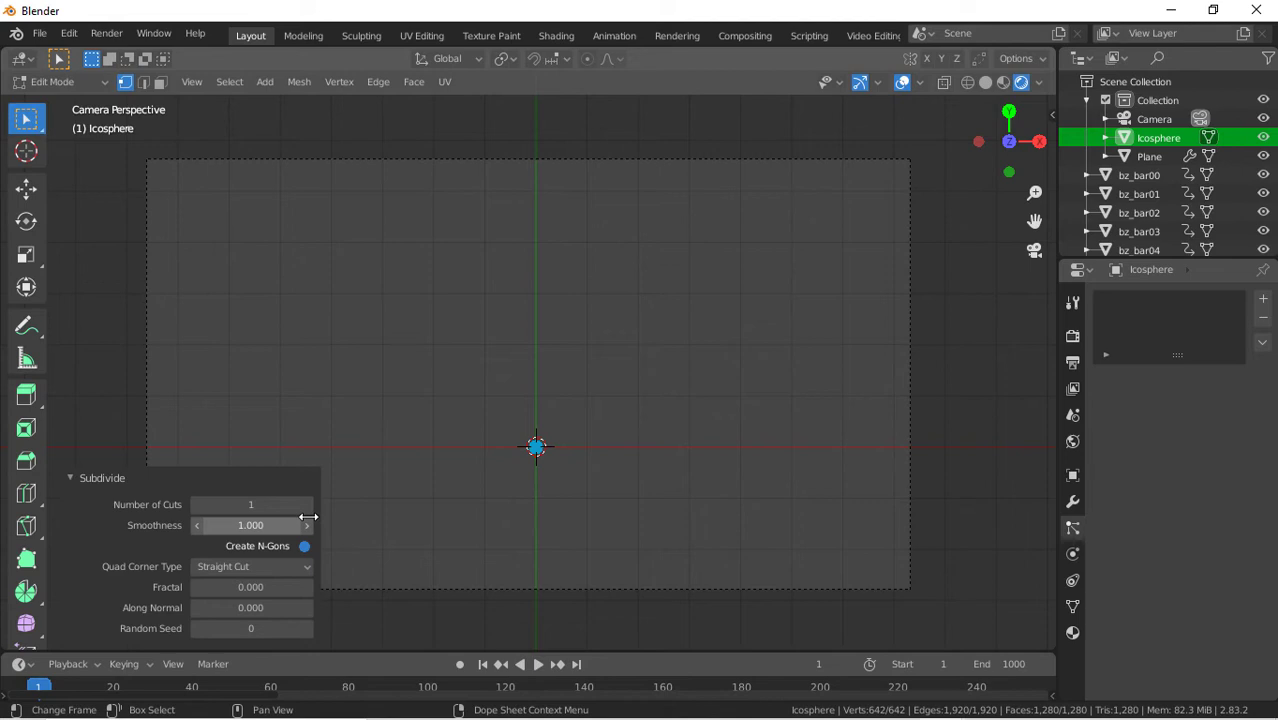
key("Tab")
Move the icosphere about 83 m along the X axis so it sits just outside the camera frame
scroll(751, 393, "down", 1)
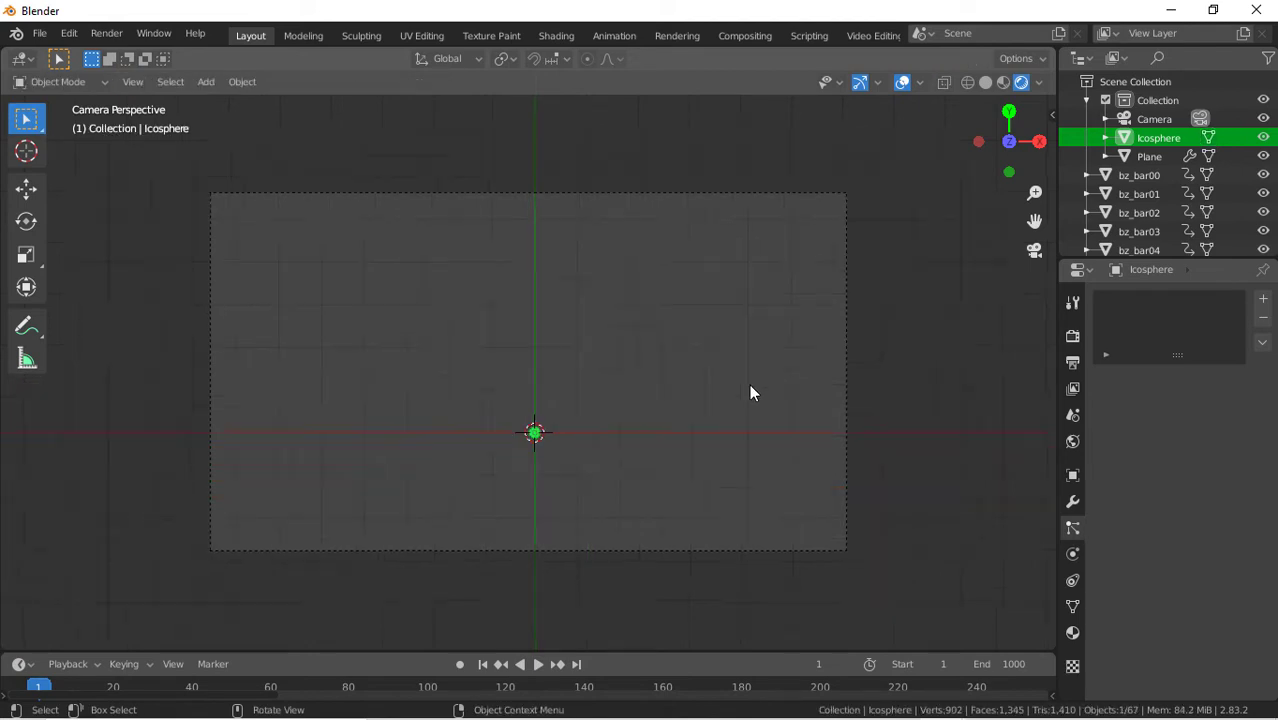
scroll(751, 393, "up", 2)
scroll(751, 393, "down", 4)
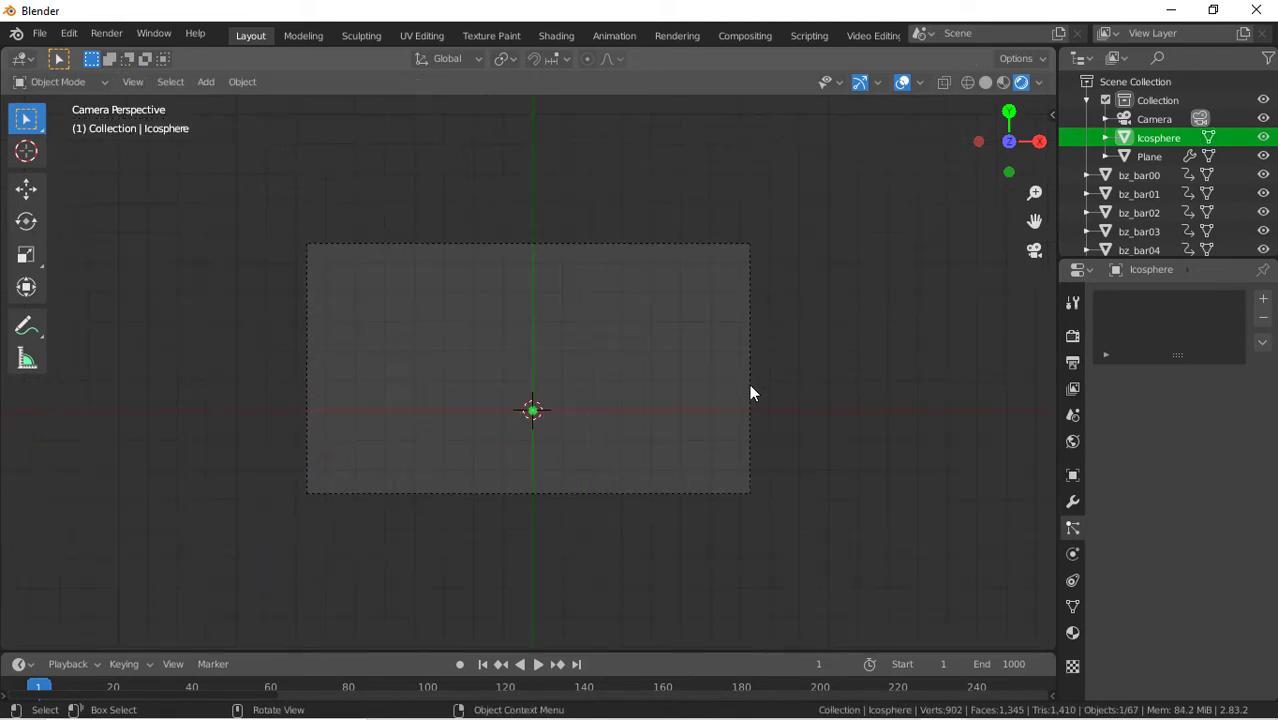
key("g")
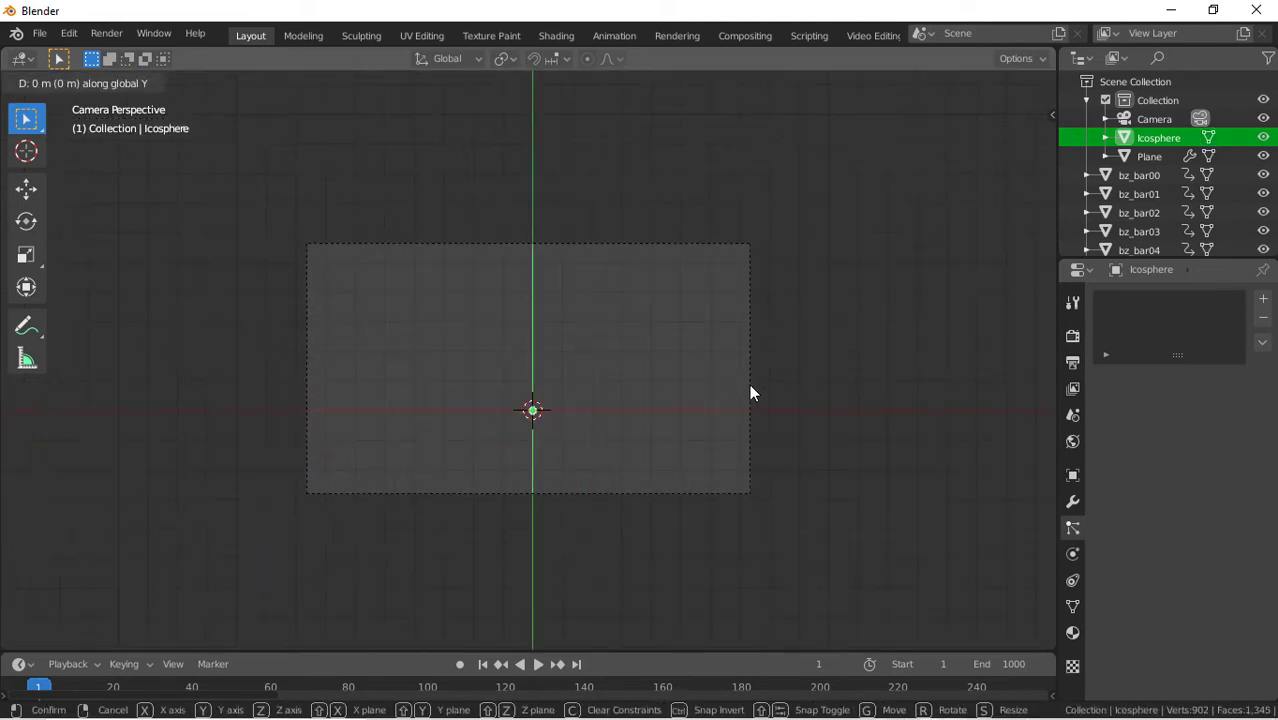
key("x")
left_click(968, 325)
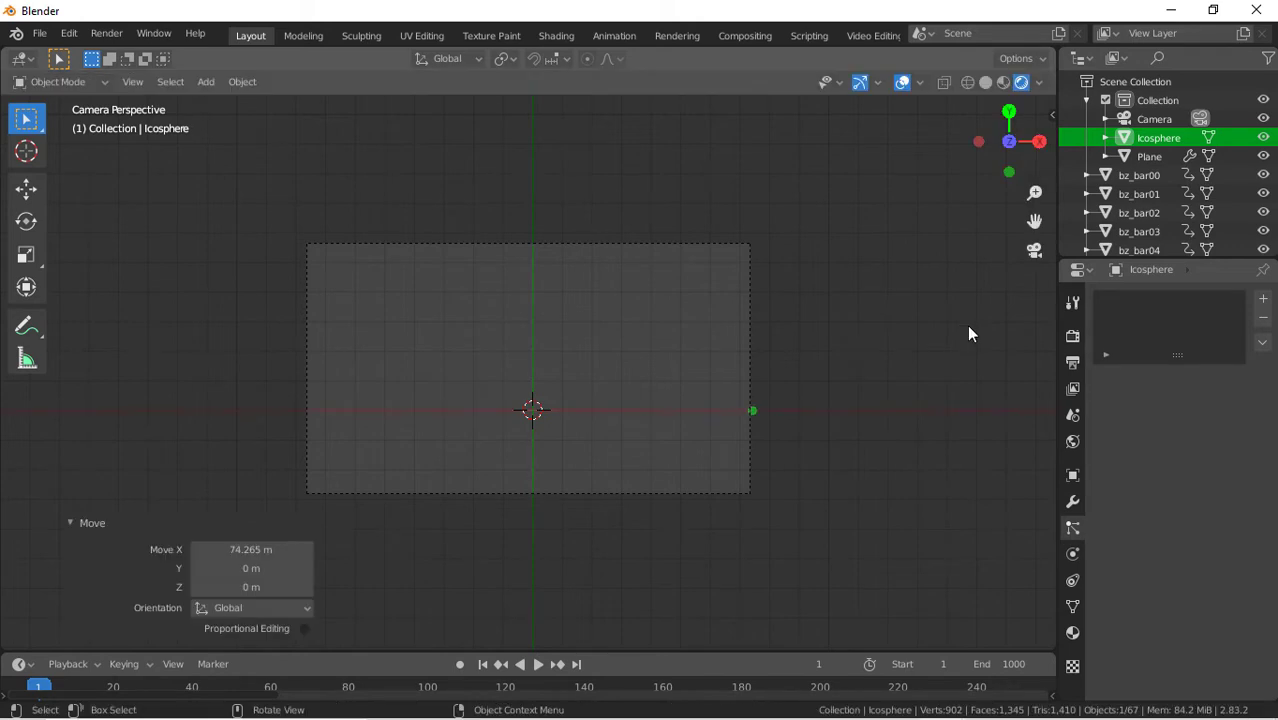
key("g")
key("y")
key("x")
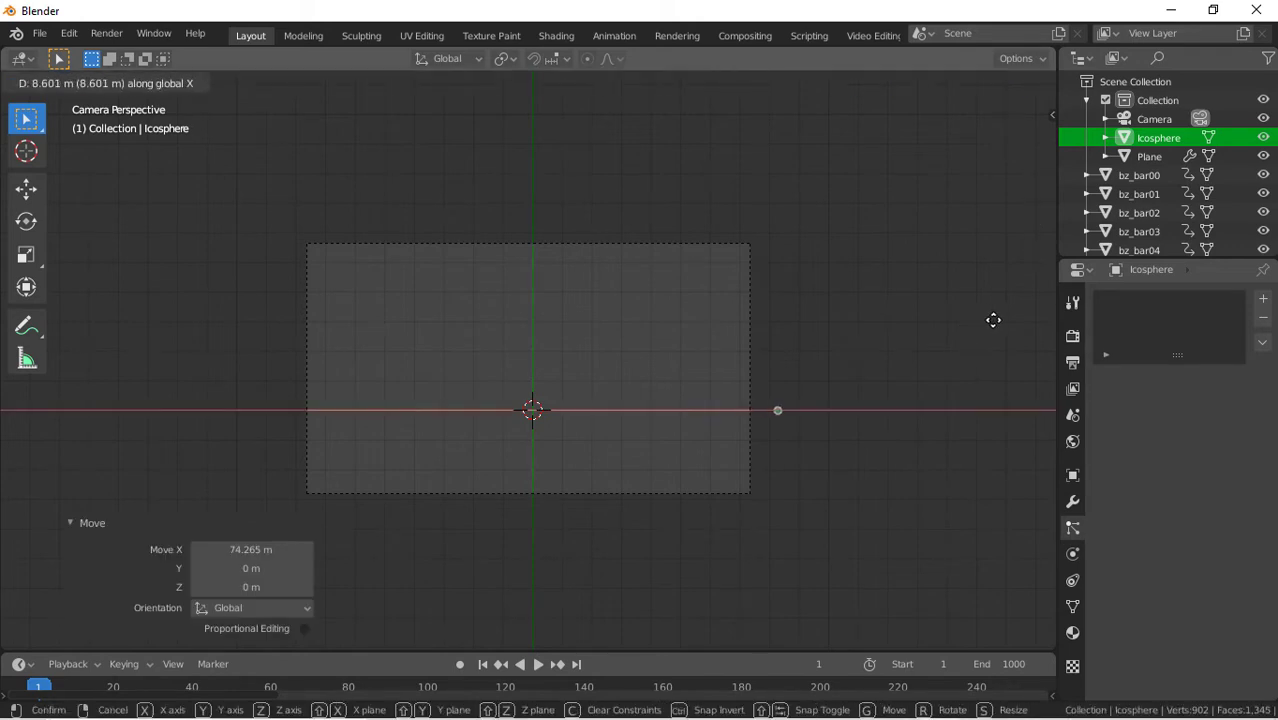
left_click(995, 318)
Render the plane's particles as objects, using the icosphere as the instance object
left_click(1150, 157)
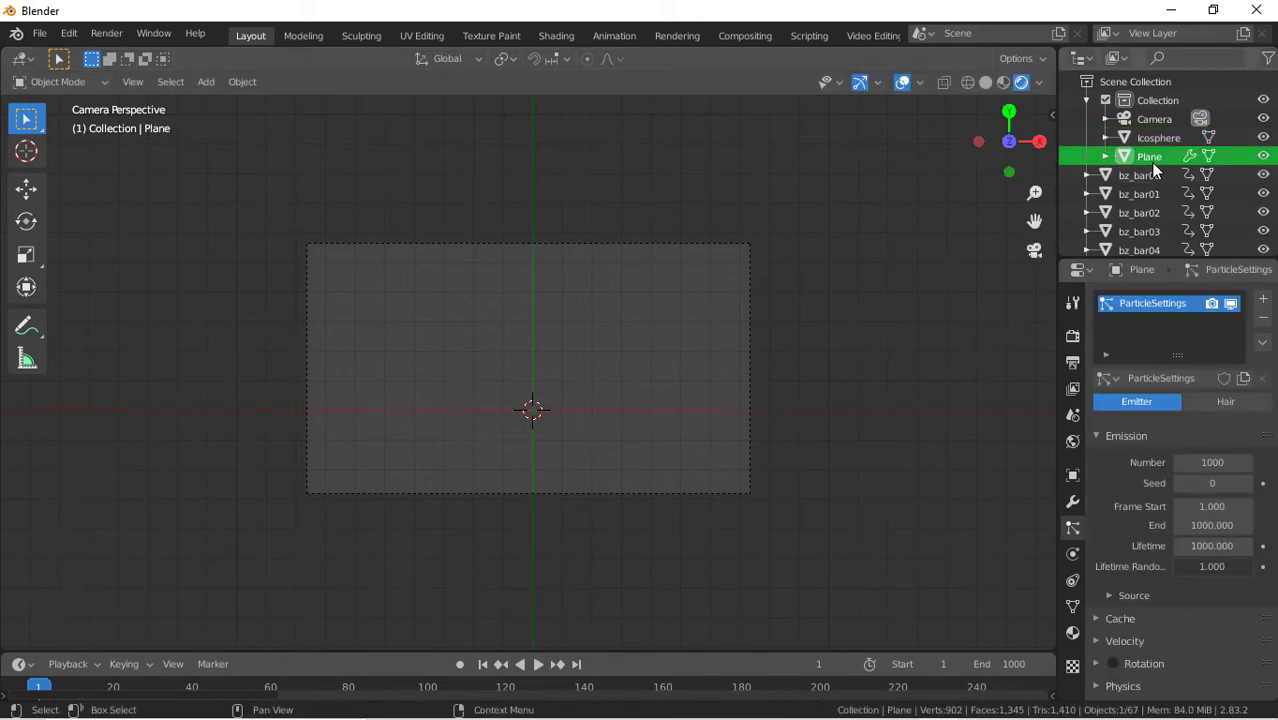
scroll(1226, 442, "down", 5)
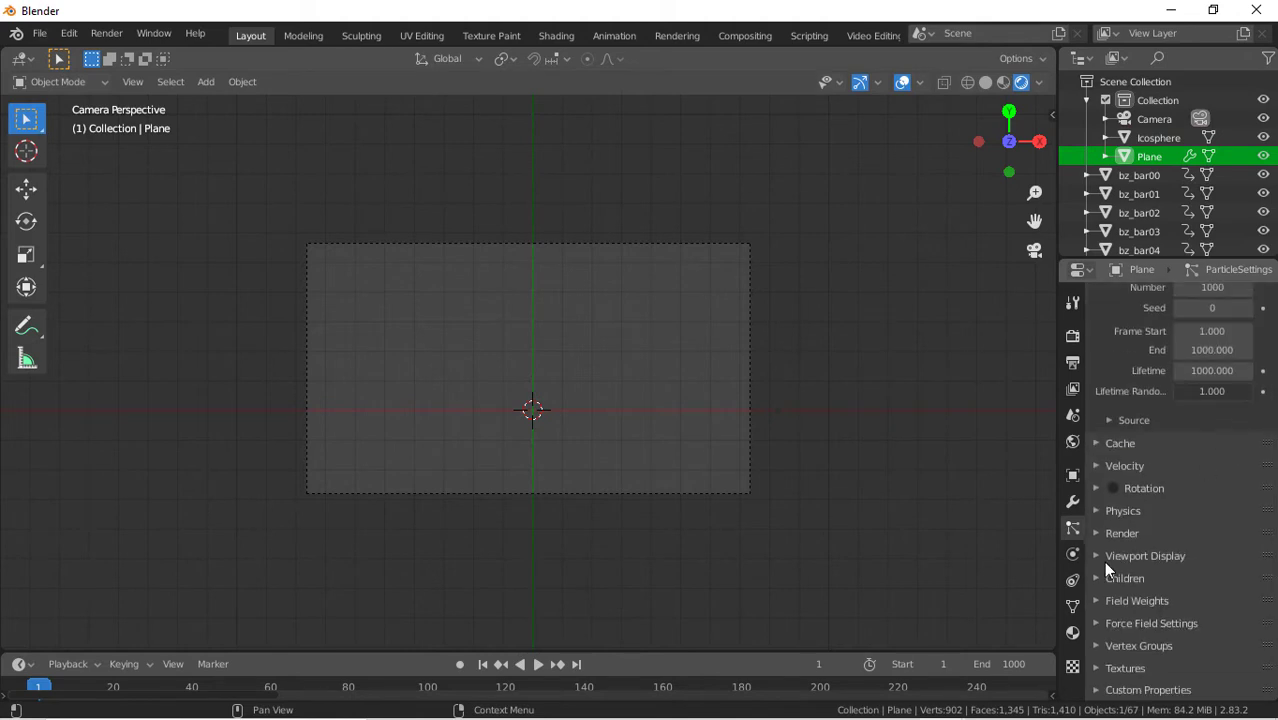
left_click(1102, 535)
scroll(1140, 490, "down", 5)
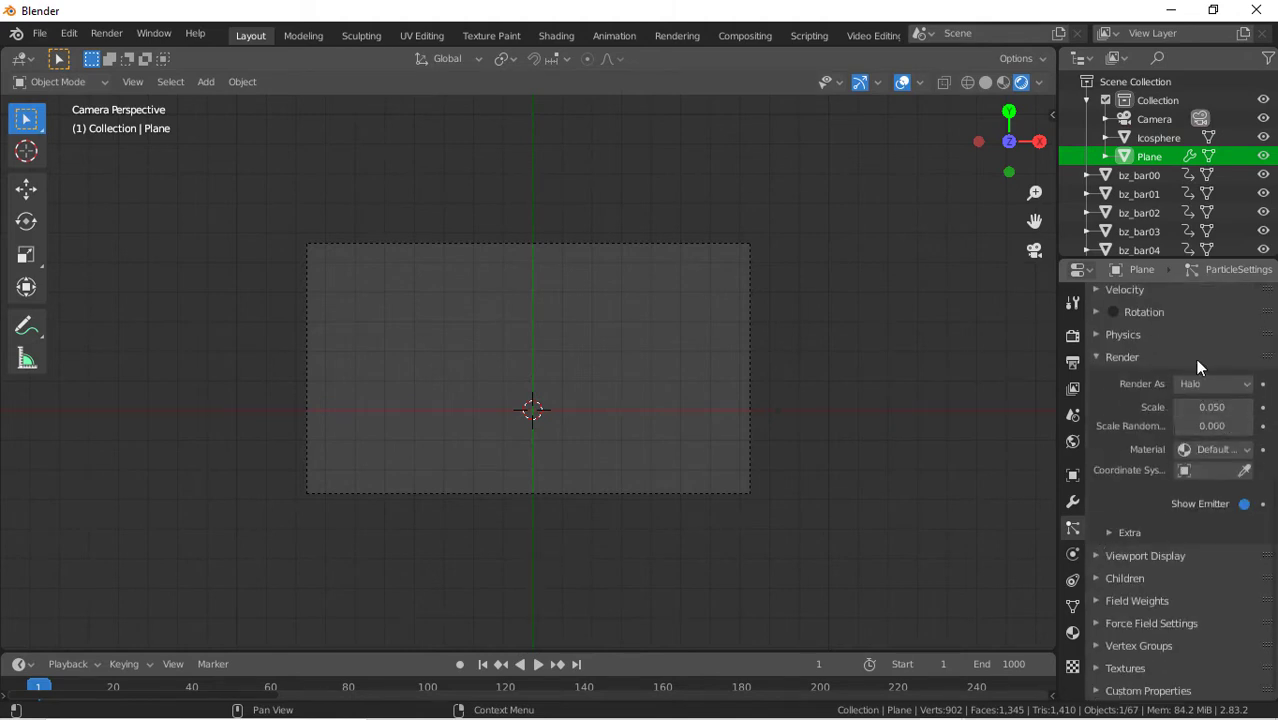
left_click(1206, 384)
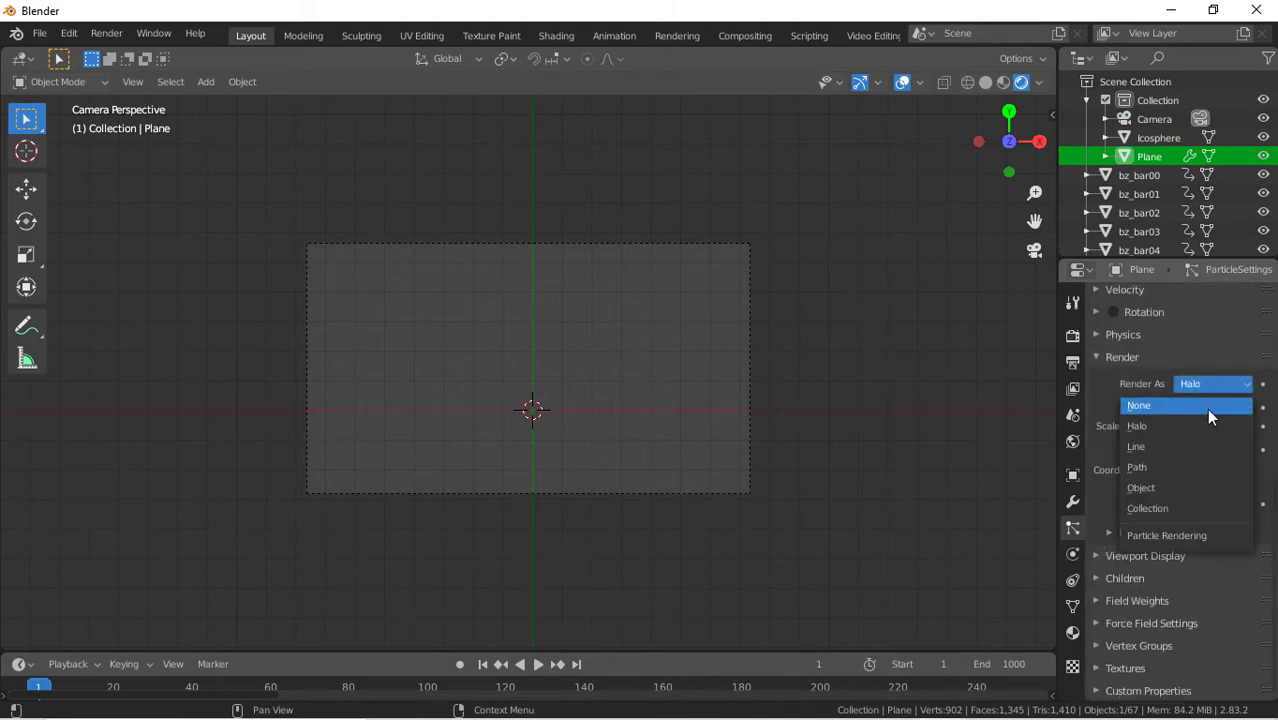
left_click(1192, 488)
left_click(1244, 520)
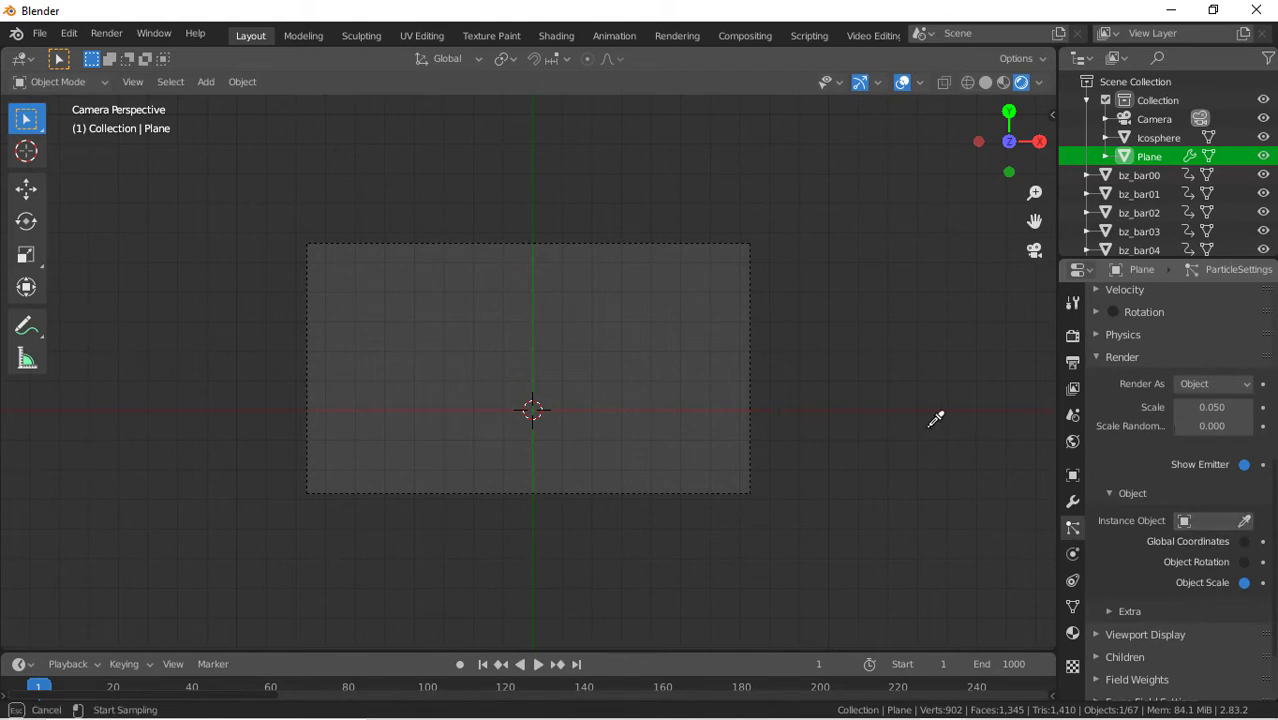
left_click(787, 399)
Play the animation up to about frame 241 to examine the icosphere particles around the bars
key("space")
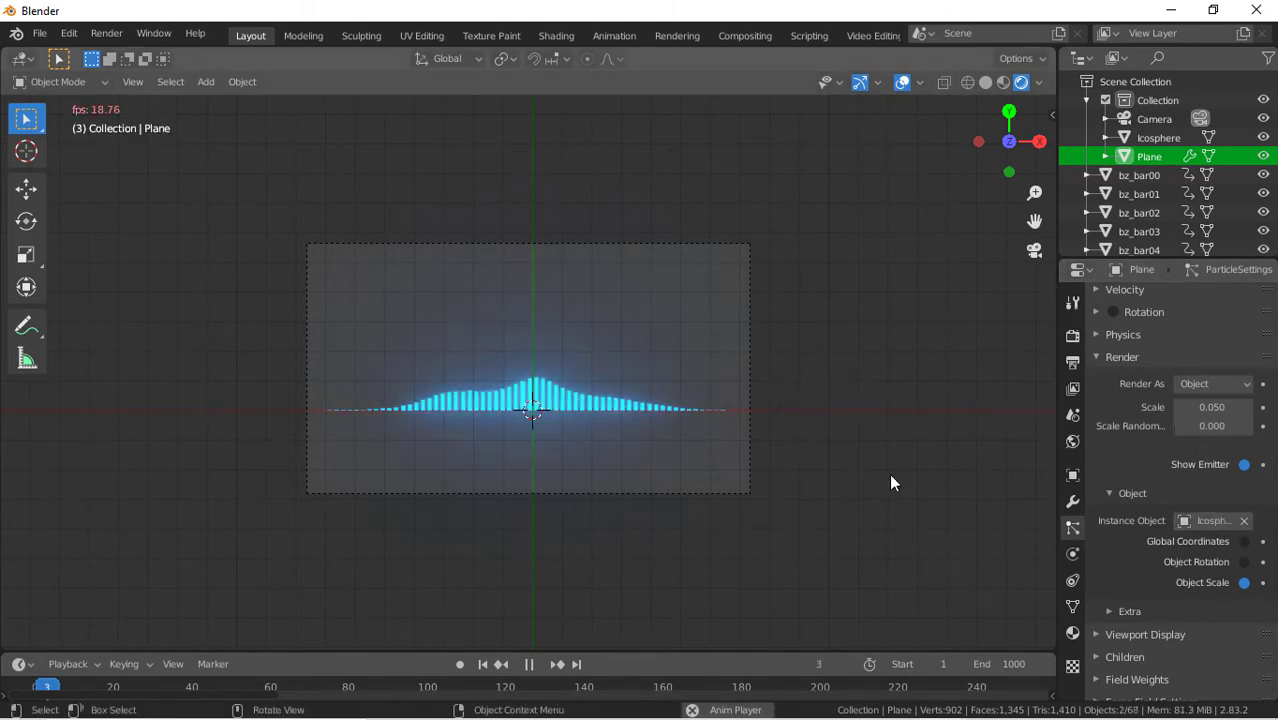
left_click(780, 688)
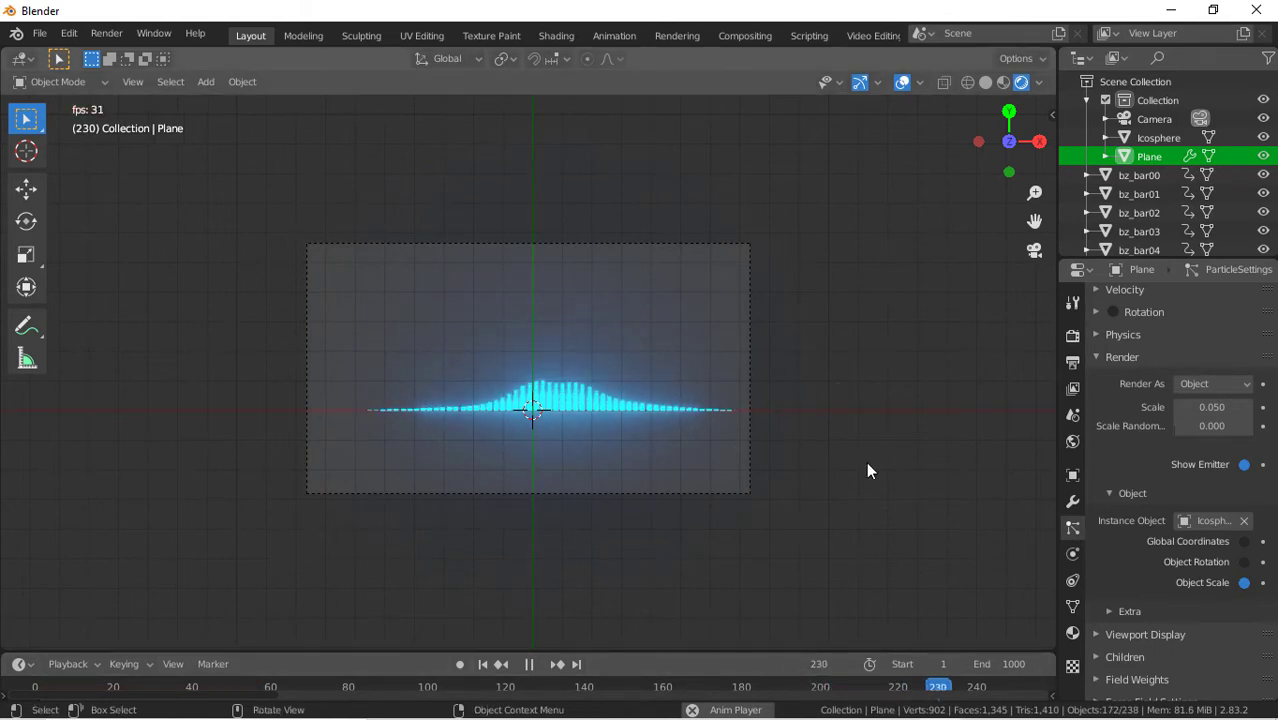
key("space")
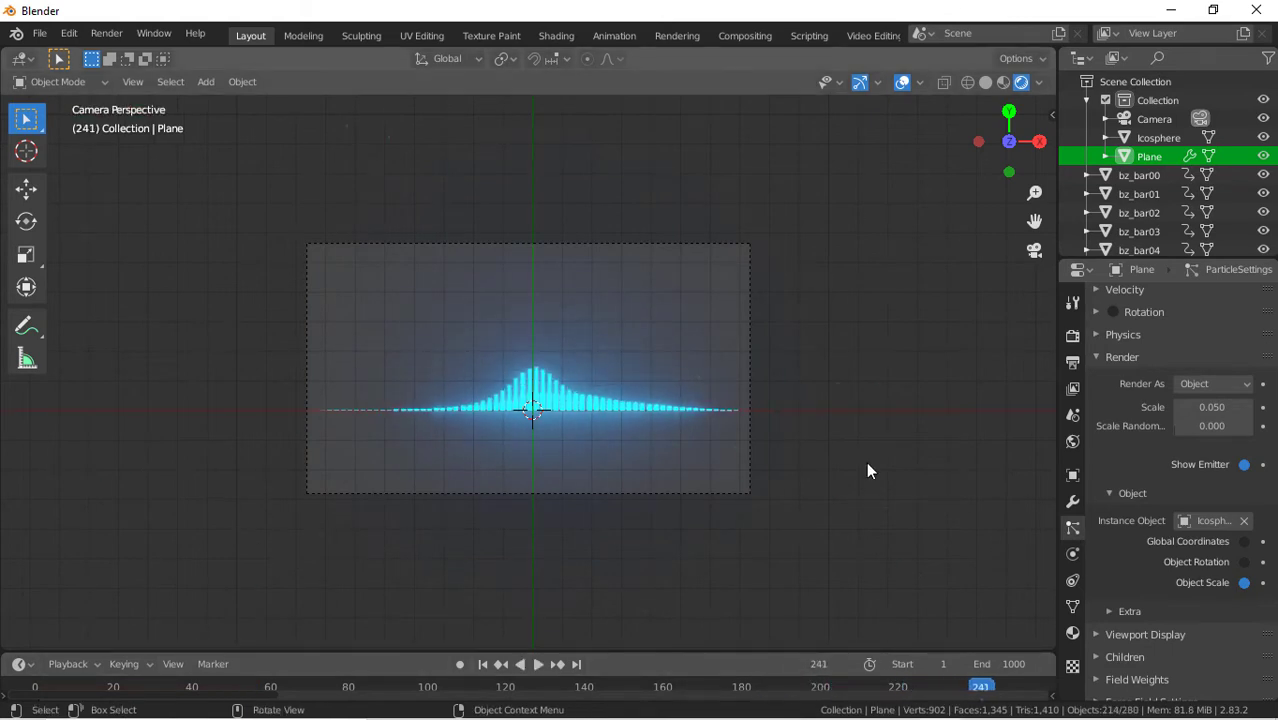
Set the render scale of the plane's particles to 0.81
left_click(779, 409)
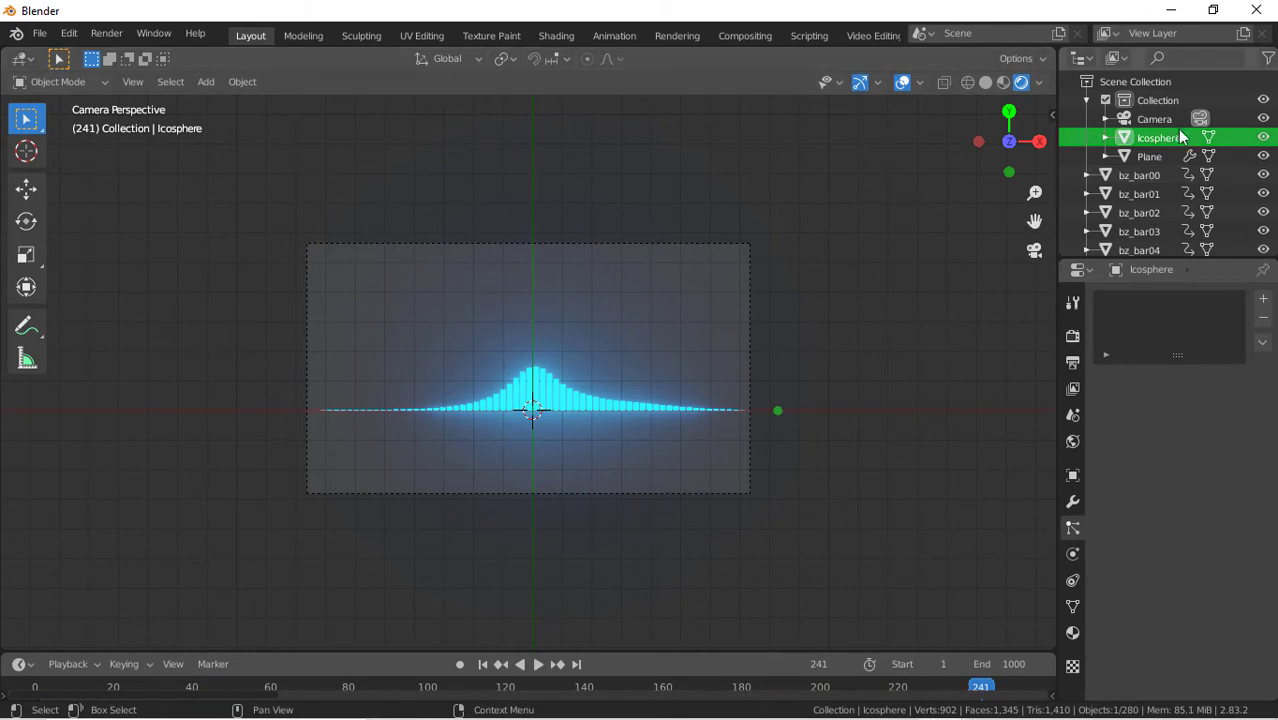
left_click(1150, 156)
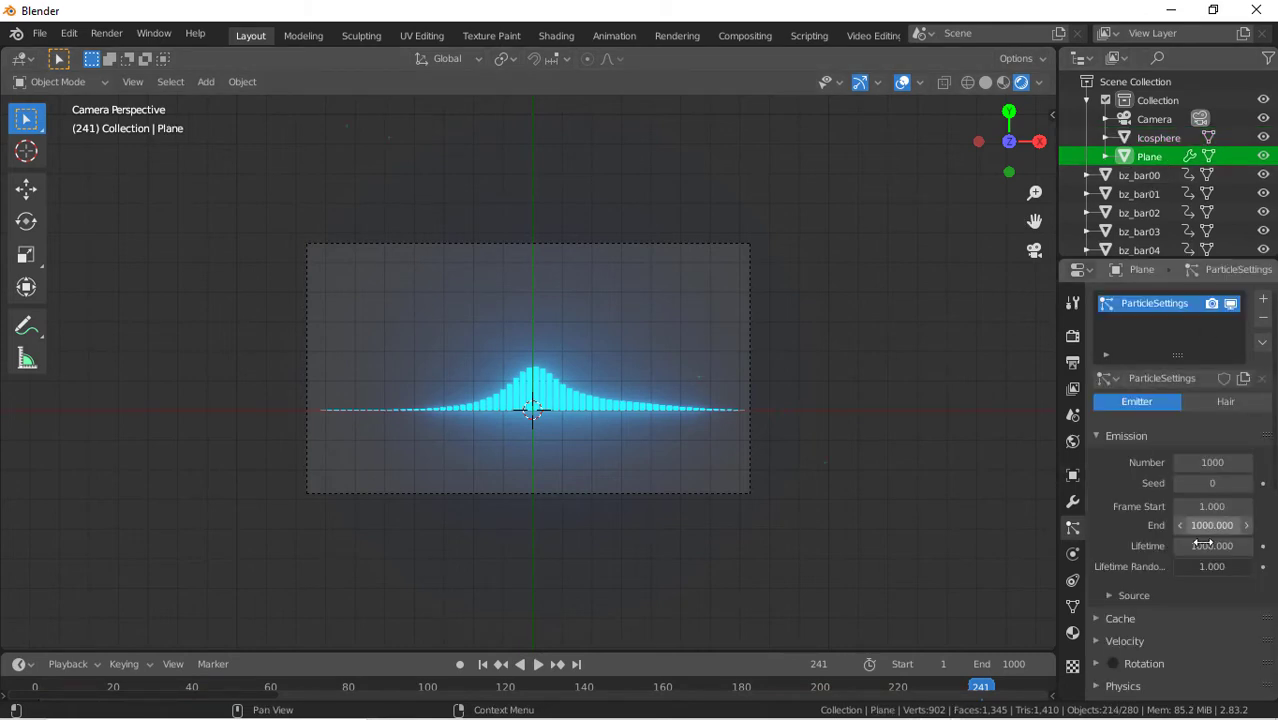
scroll(1200, 550, "down", 8)
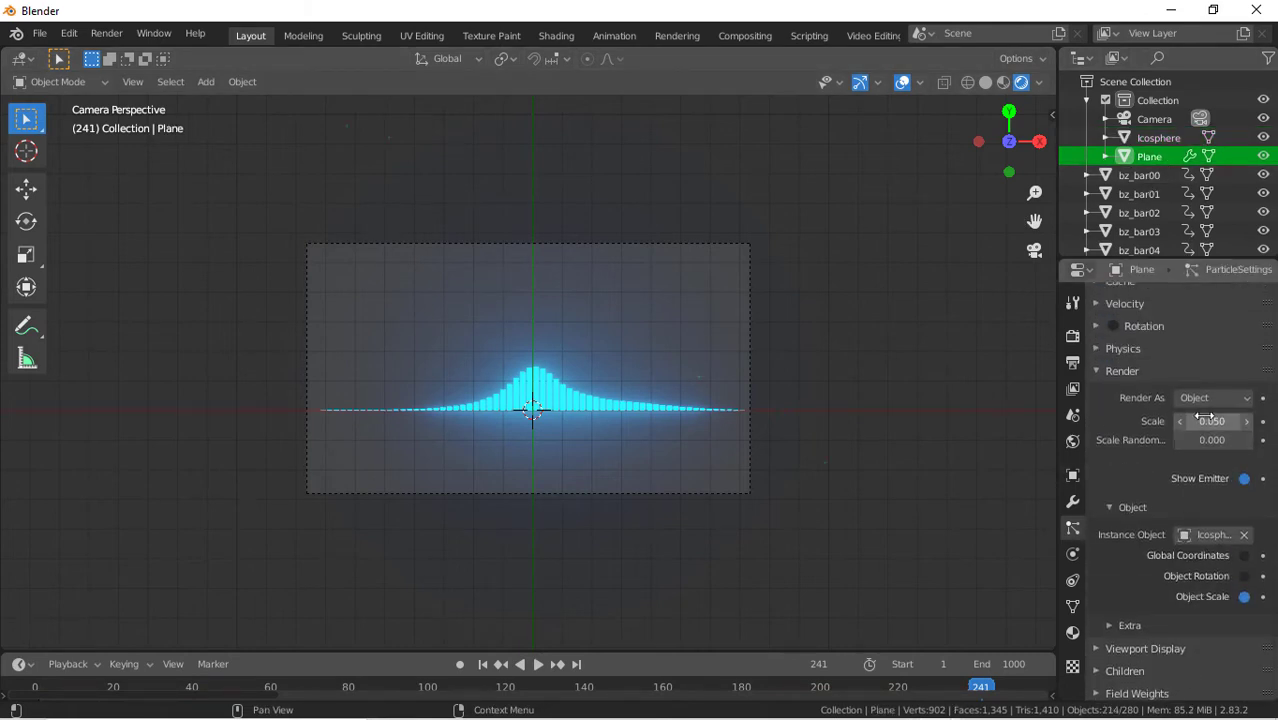
left_click_drag(1207, 416, 1165, 418)
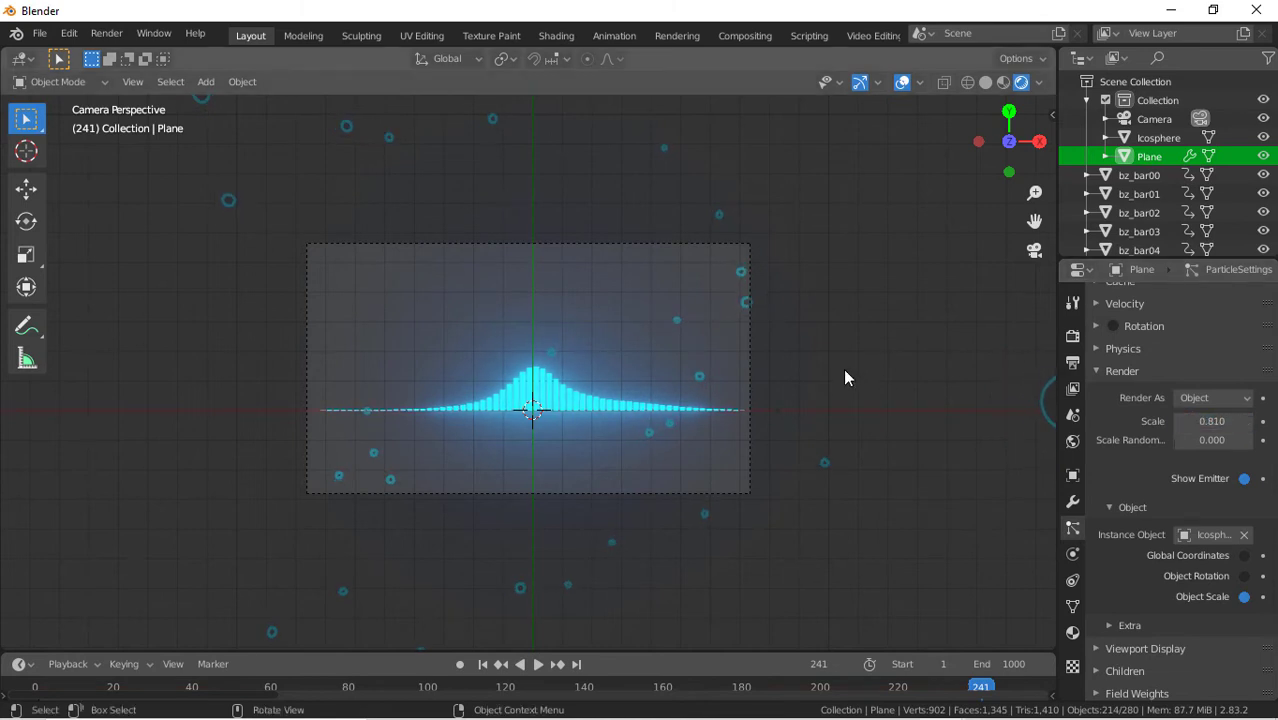
Scale the icosphere up by about 1.47 and briefly play the animation to check the particle size
left_click(780, 409)
key("s")
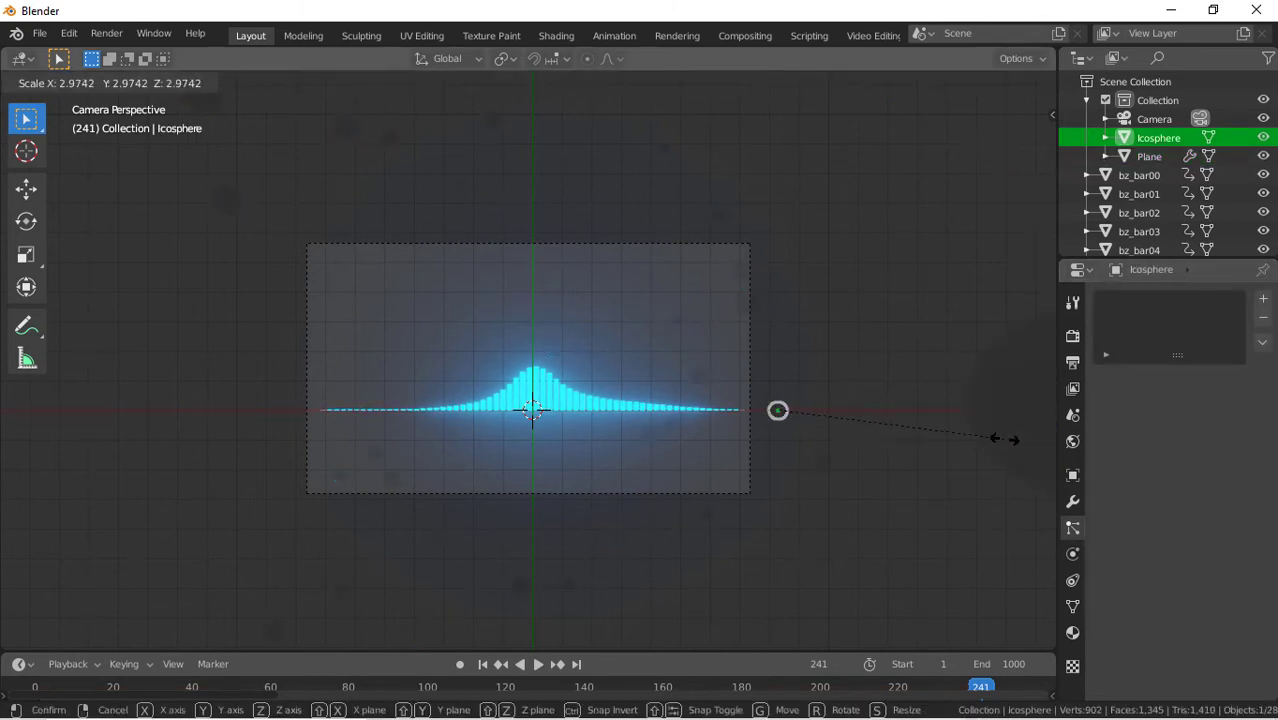
left_click(890, 407)
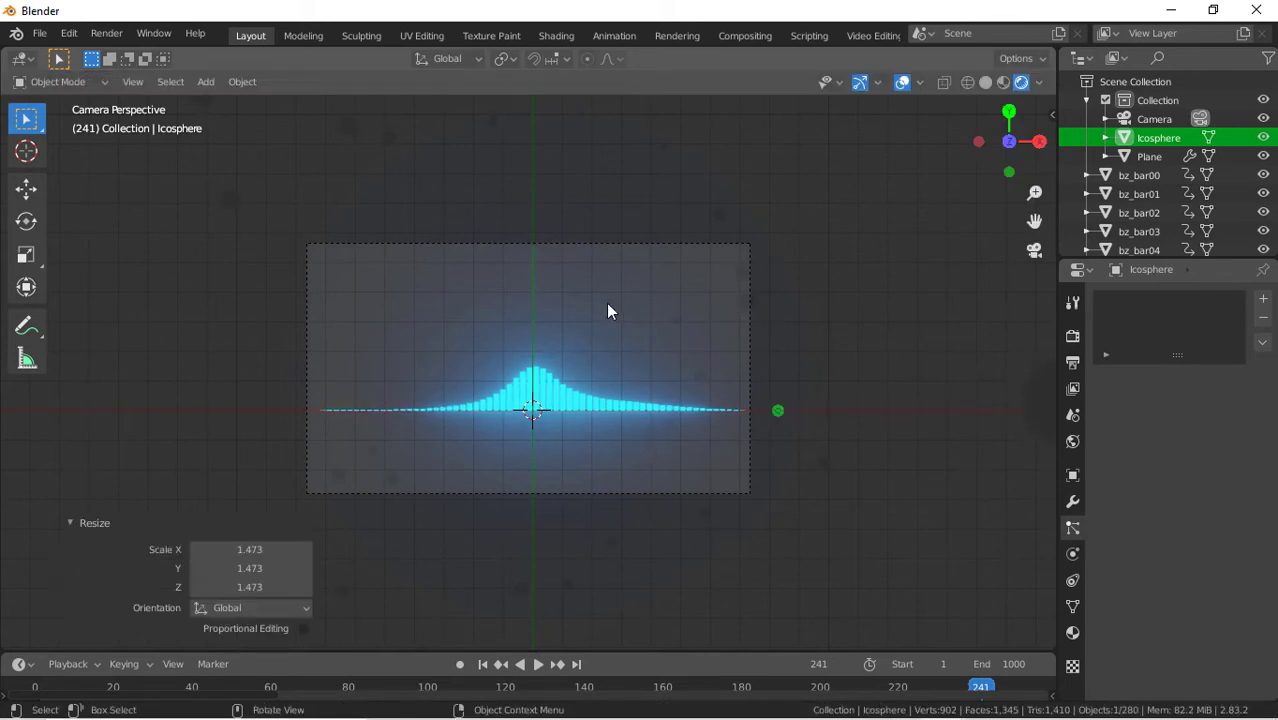
key("space")
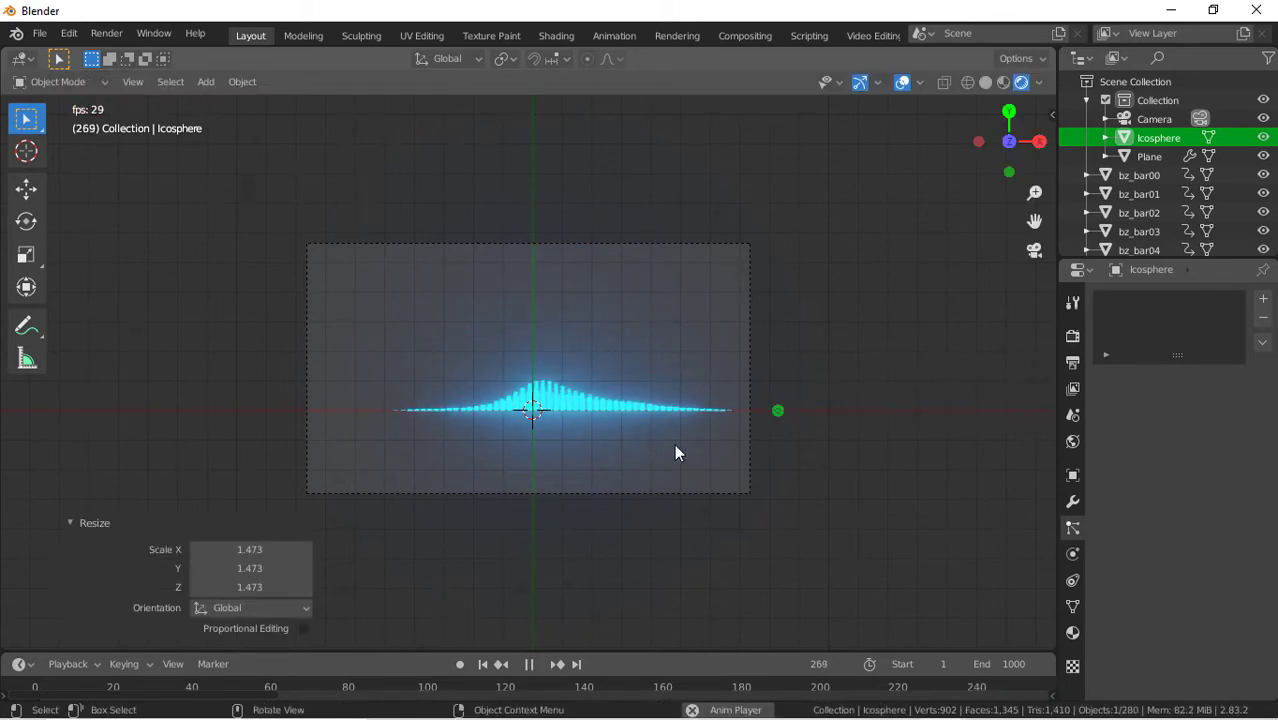
key("space")
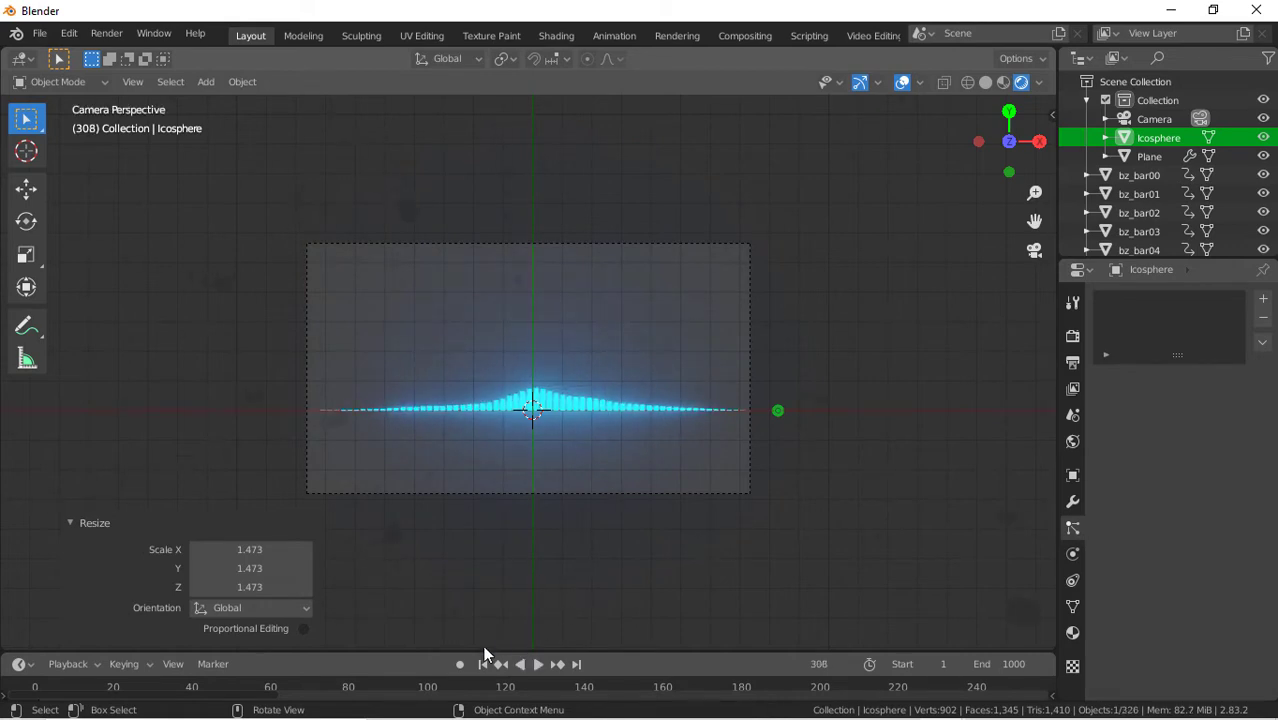
Give the icosphere a new material with an Emission surface
left_click(1072, 633)
left_click(1158, 378)
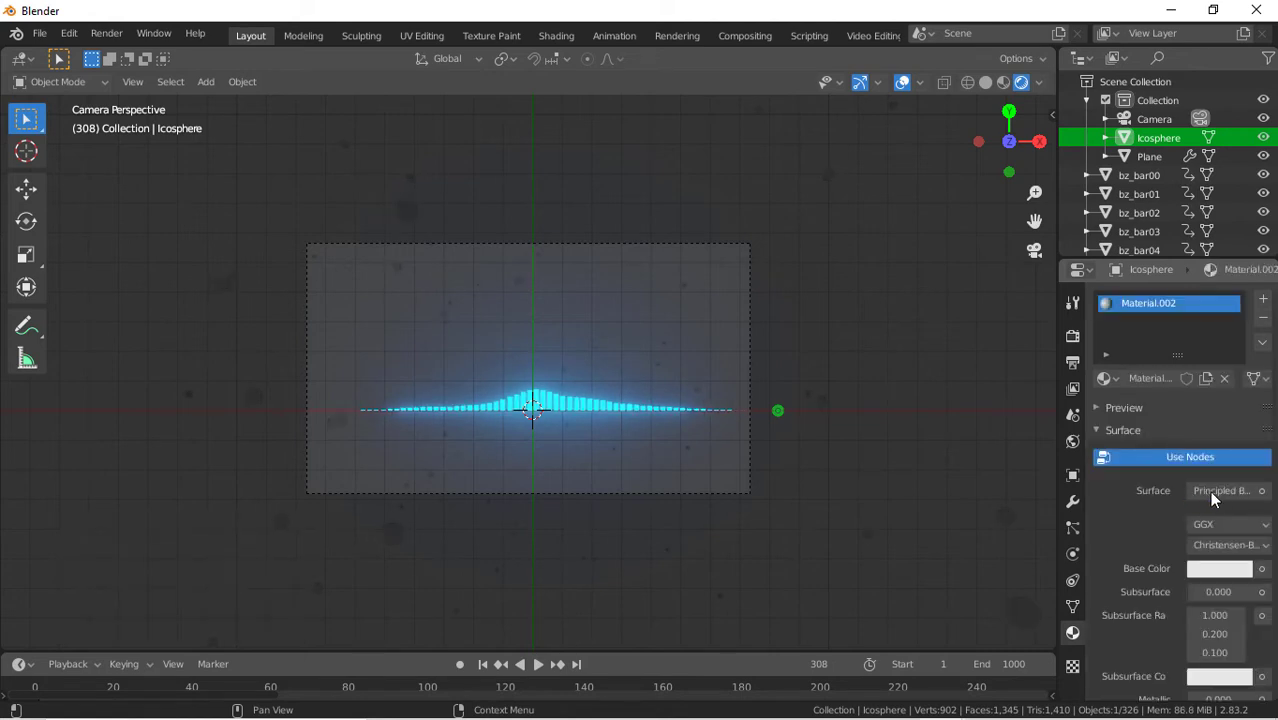
left_click(1209, 491)
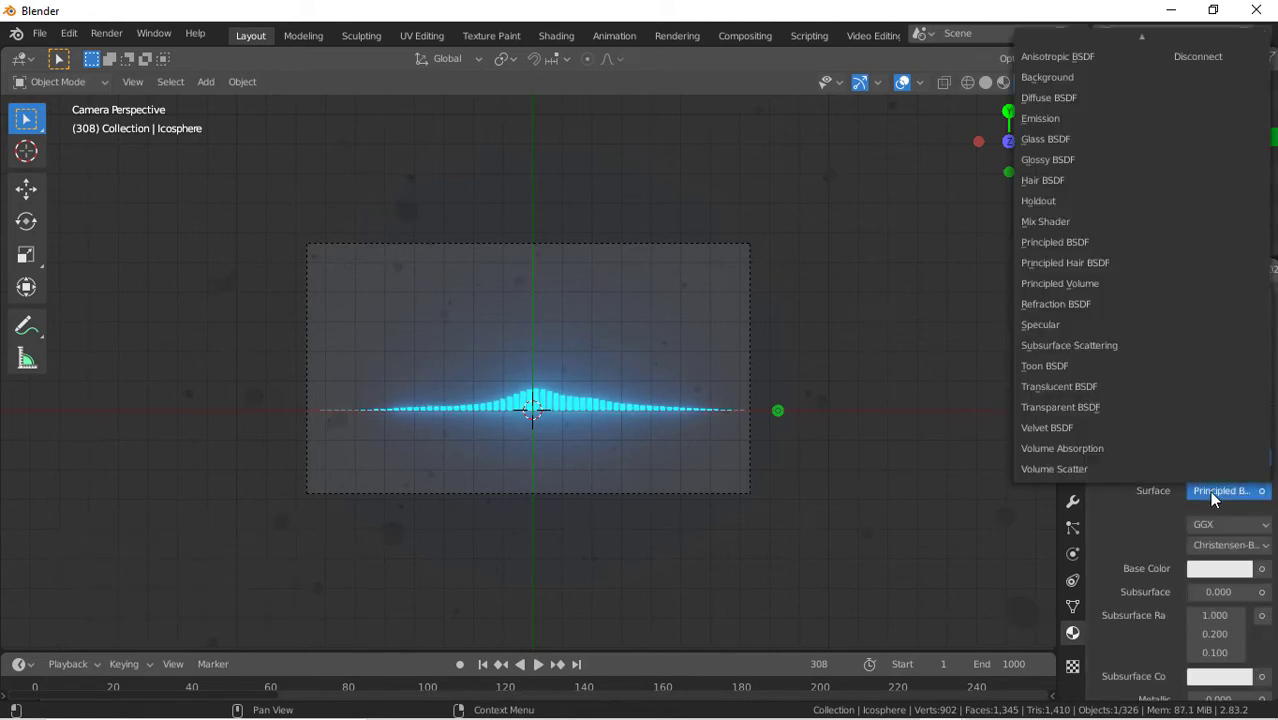
left_click(1098, 117)
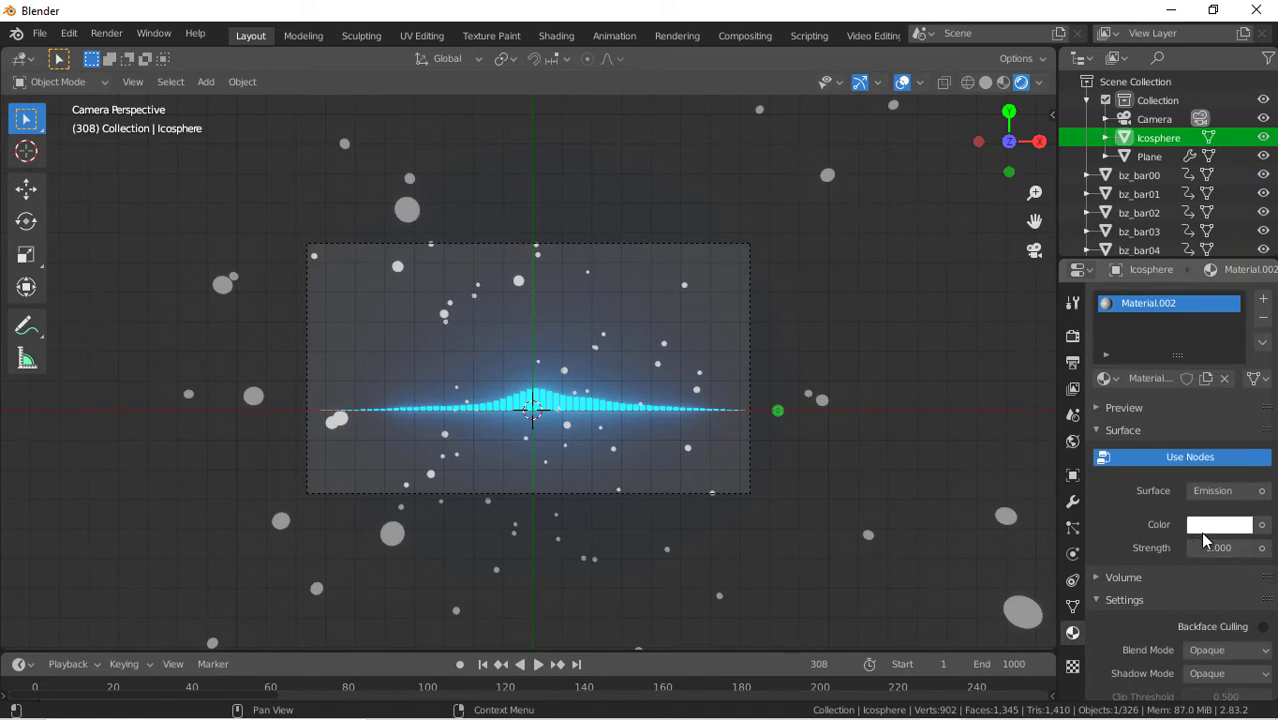
Set the emission color to light blue with hue 0.526 and saturation 0.581, and check the particles in playback
left_click(1203, 527)
mouse_move(1162, 298)
left_mouse_down()
mouse_move(1155, 306)
mouse_move(1162, 284)
left_mouse_up()
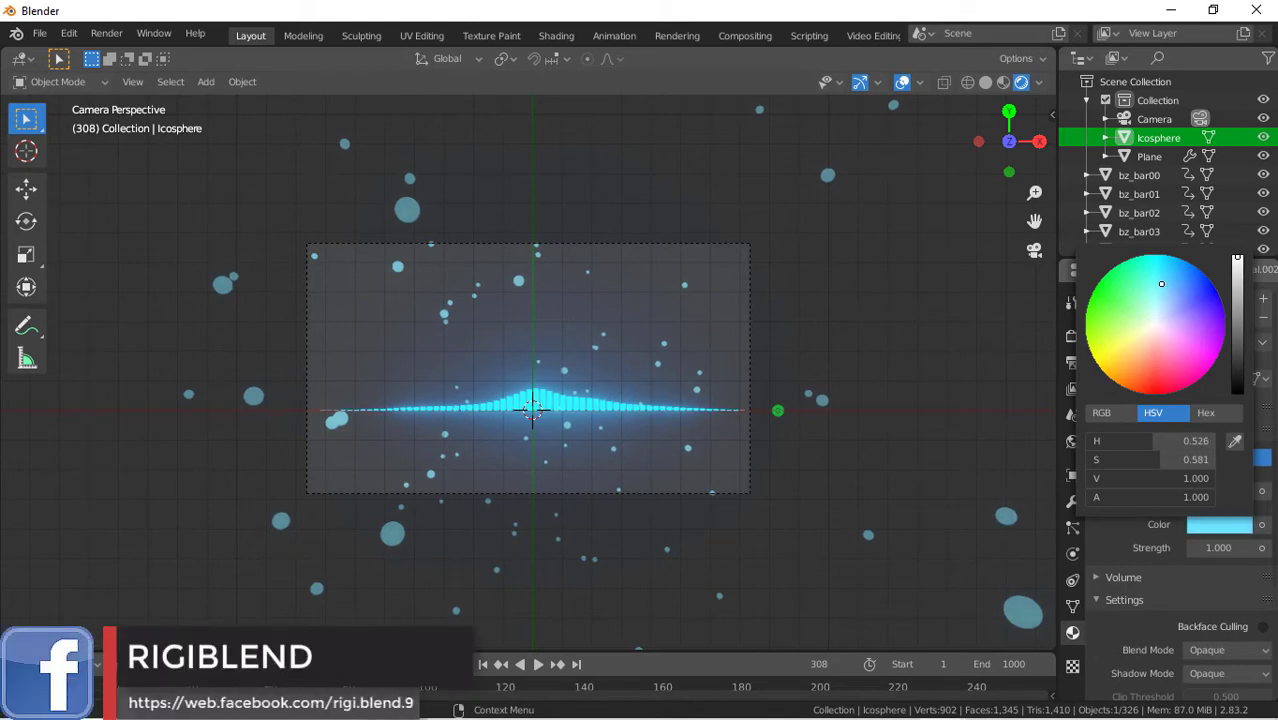
key("space")
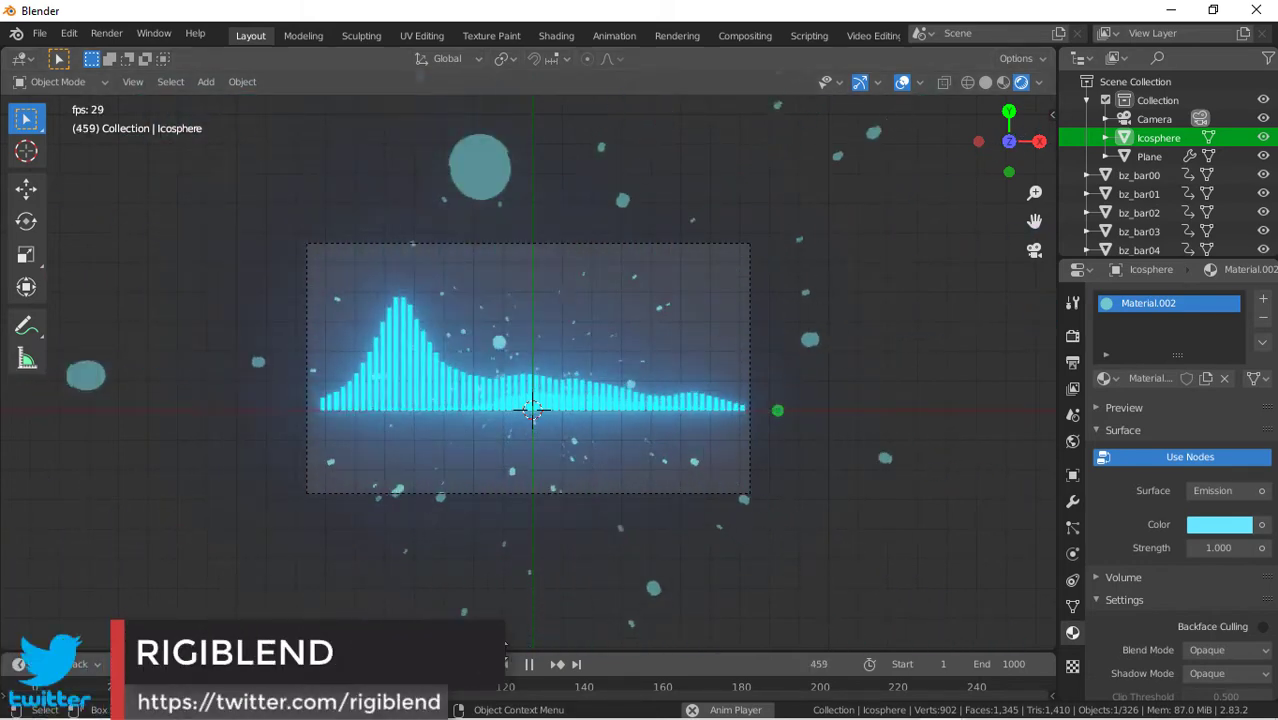
key("space")
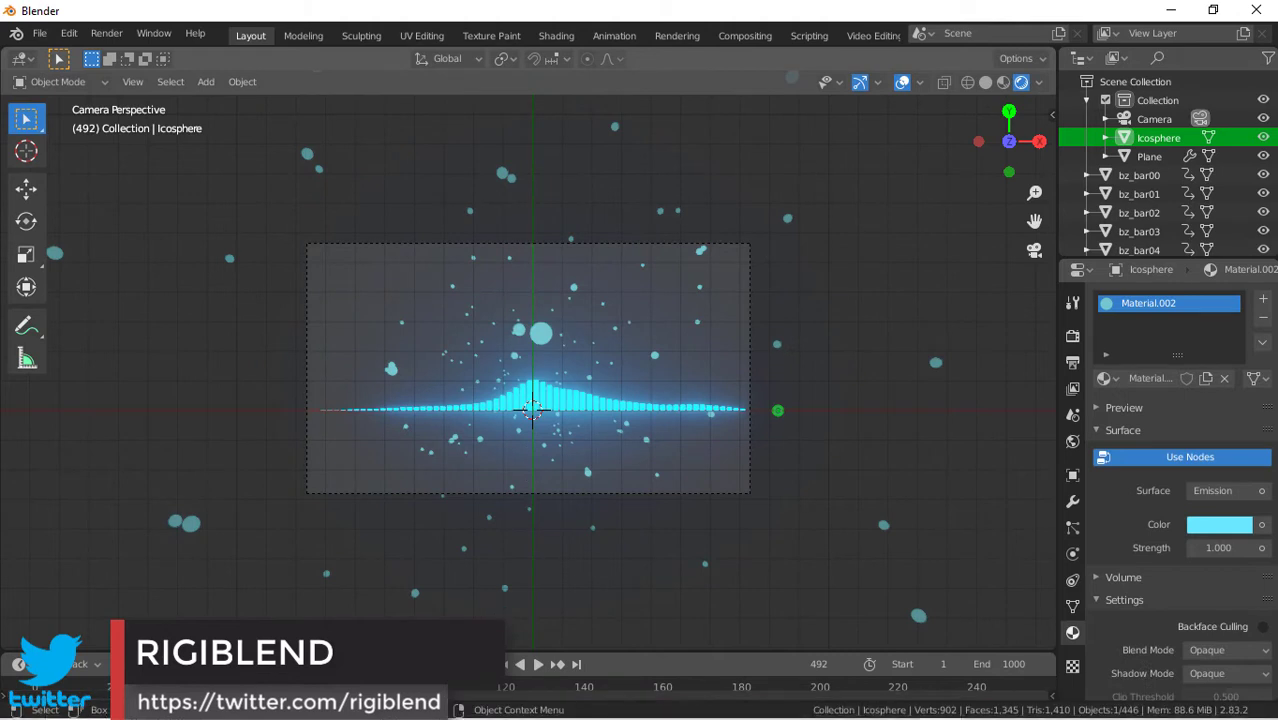
Return to the first frame, add a plane at the origin and scale it by 100
key("shift+Left")
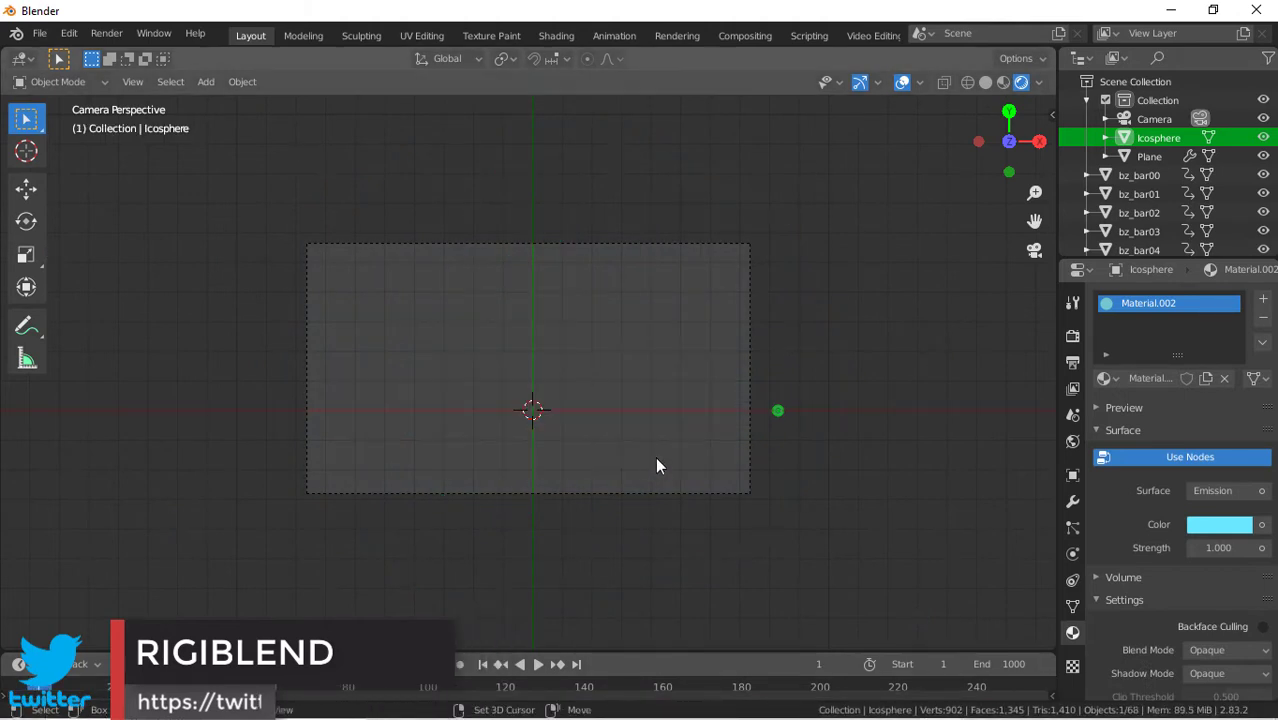
key("shift+a")
mouse_move(613, 337)
left_click(729, 336)
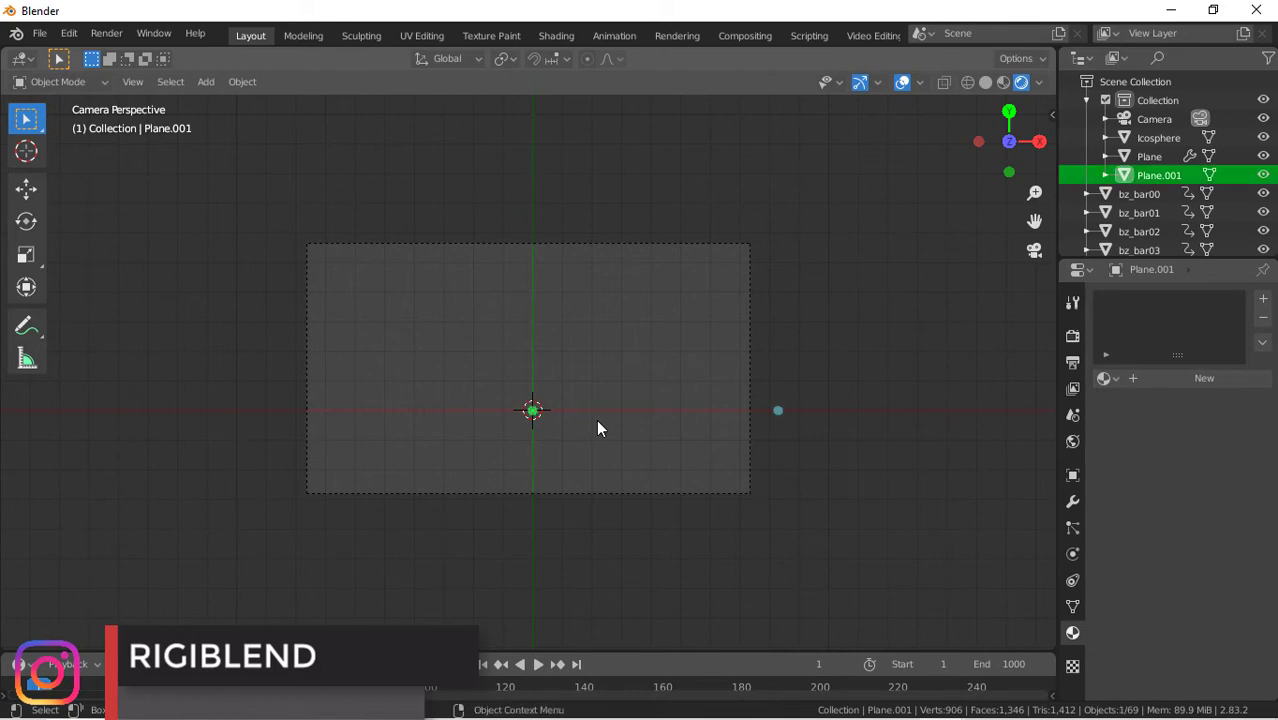
type("s100")
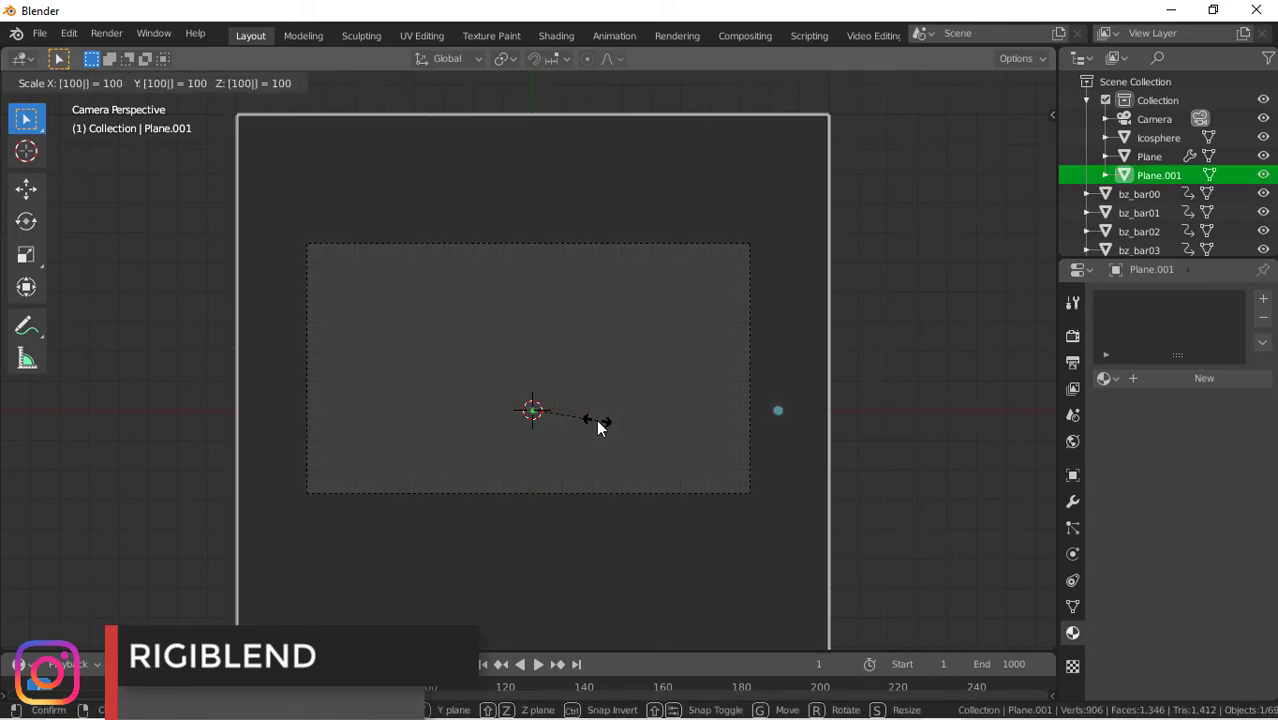
key("Return")
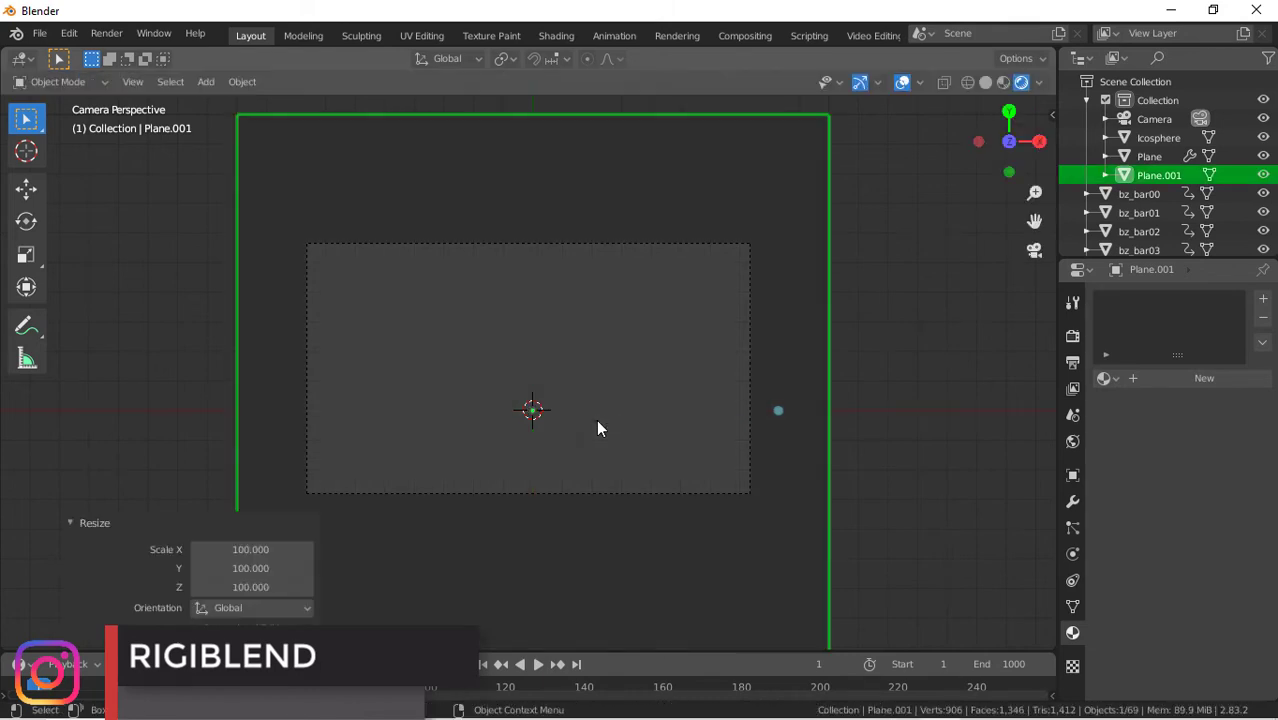
Enable collision physics on the new large plane
left_click(1072, 527)
left_click(1066, 554)
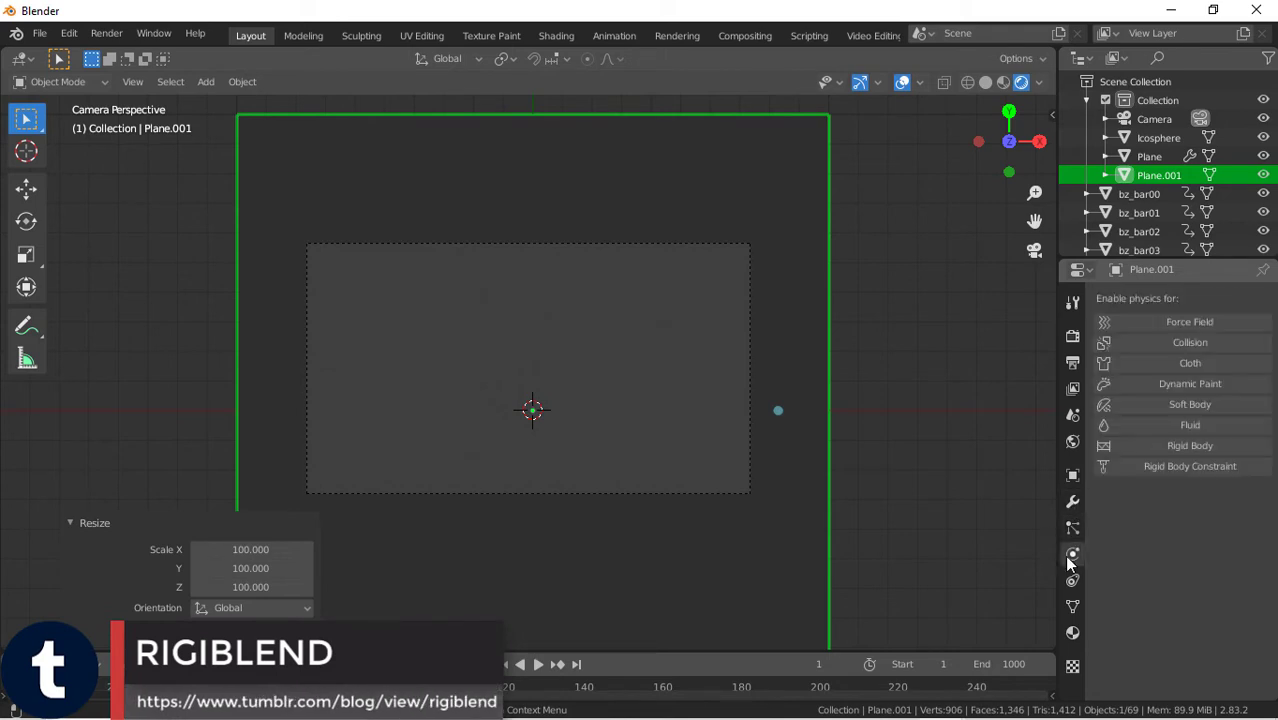
left_click(1190, 342)
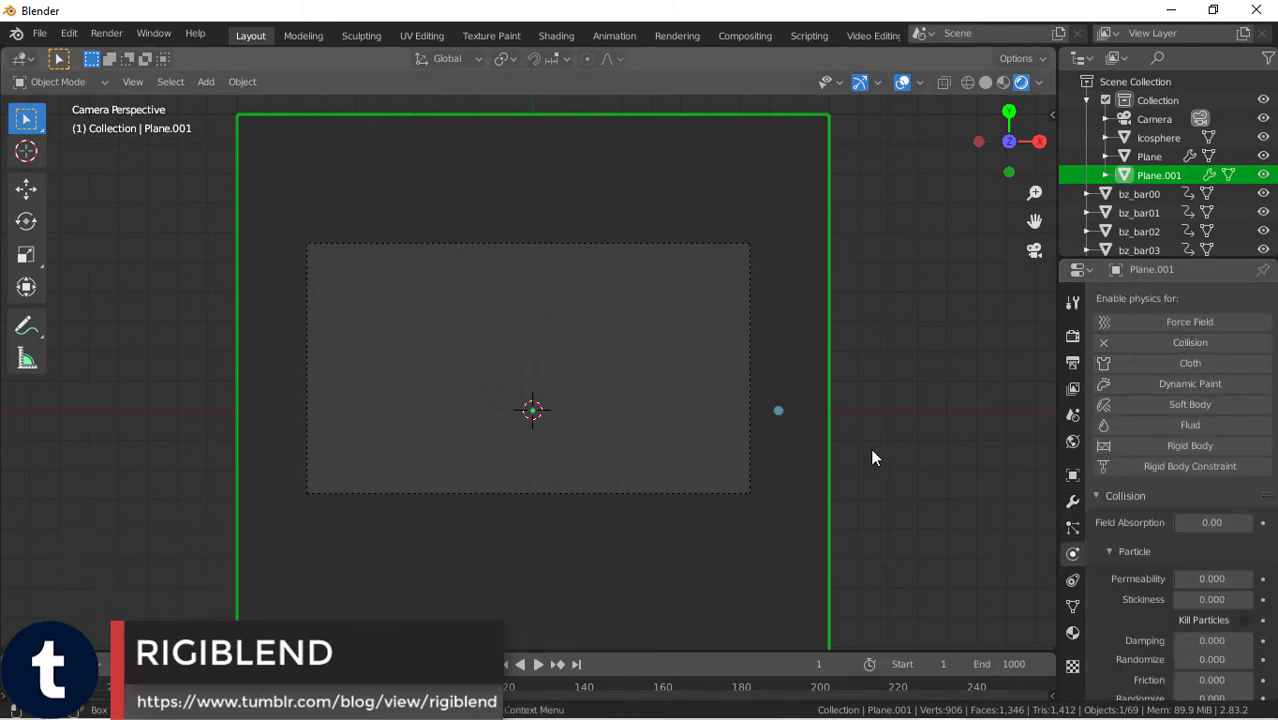
Move the icosphere about 33.6 m along X, outside the large plane, and enable collision physics on it
left_click(779, 411)
key("g")
key("y")
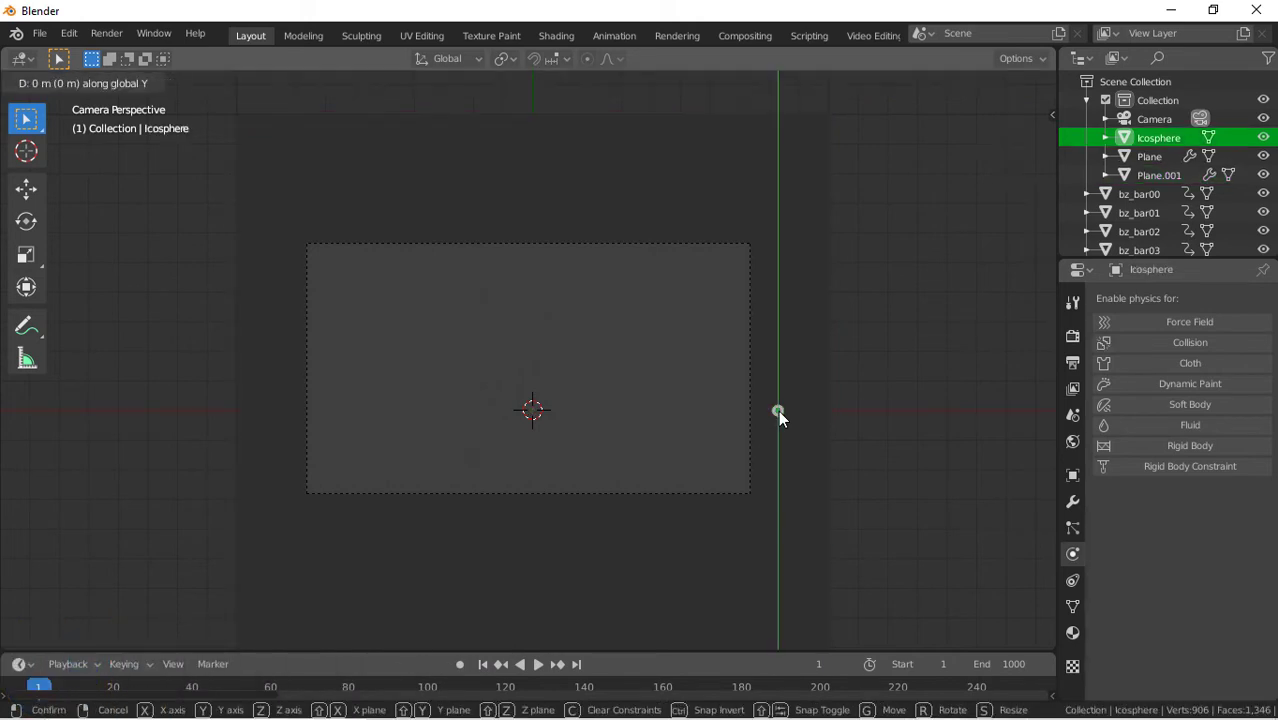
key("x")
left_click(877, 384)
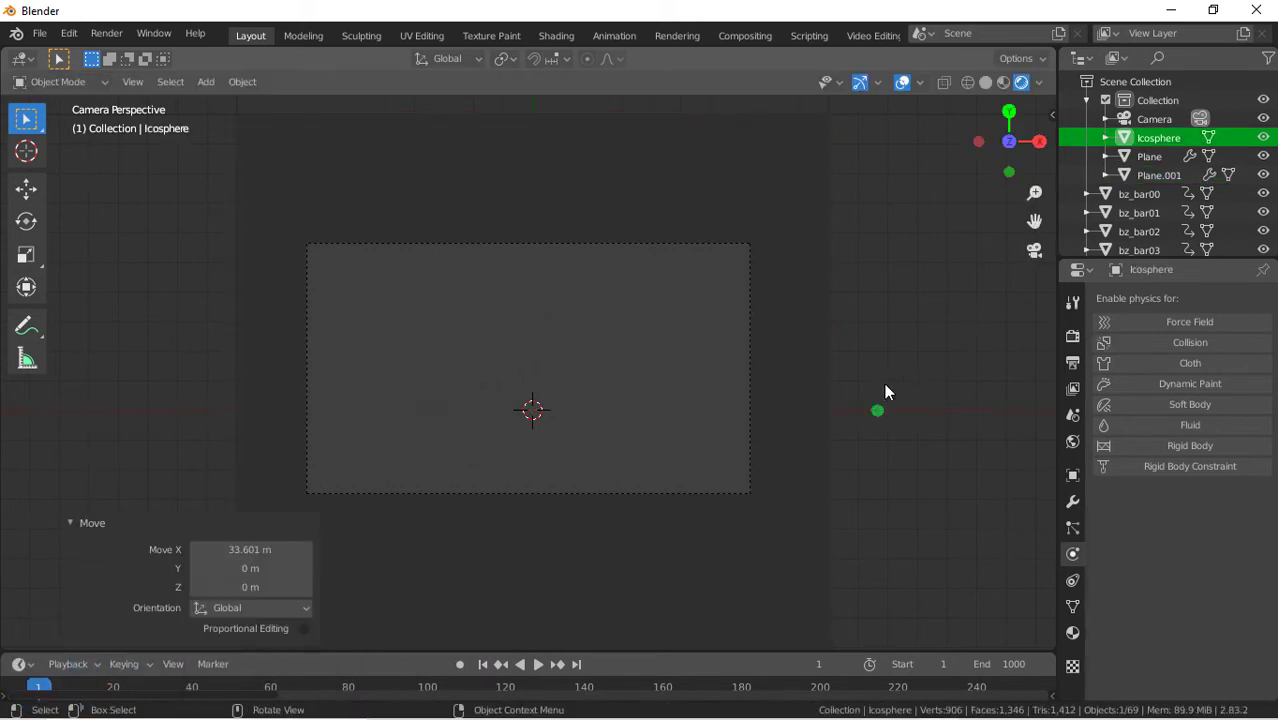
left_click(1162, 342)
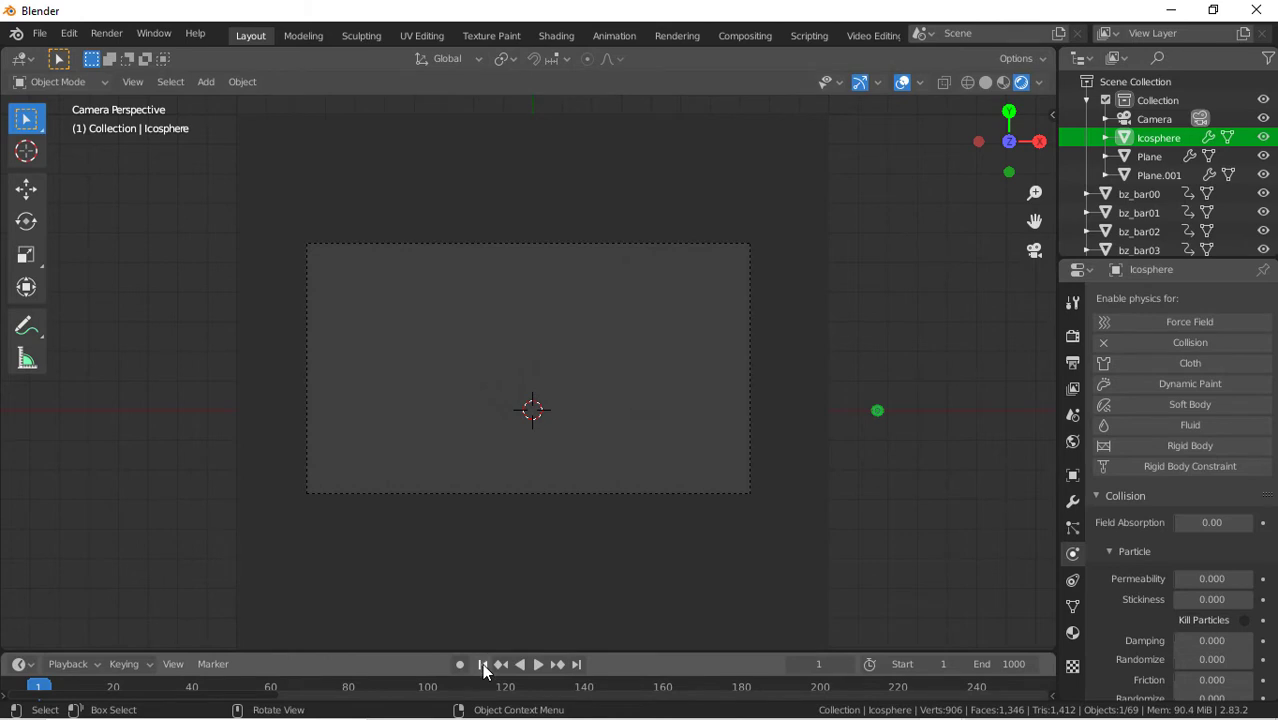
Play the animation to check how the particles behave around the bars and the large plane
left_click(538, 664)
left_click(633, 686)
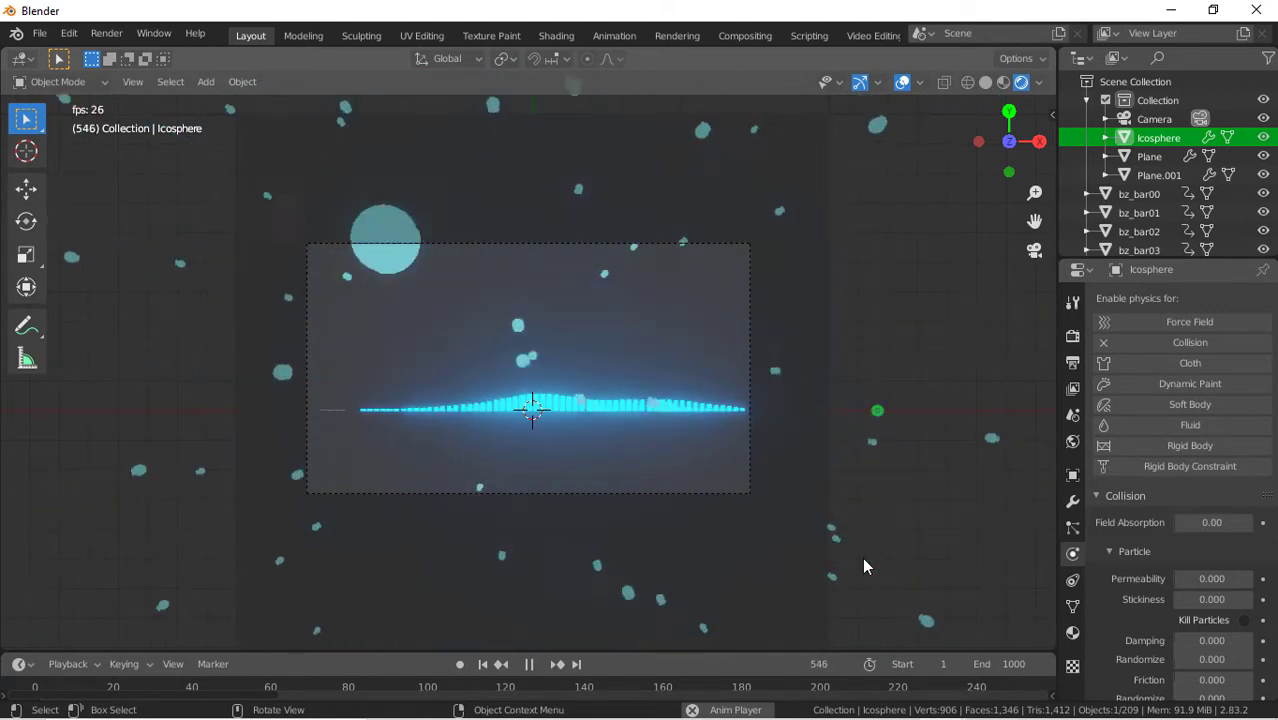
key("space")
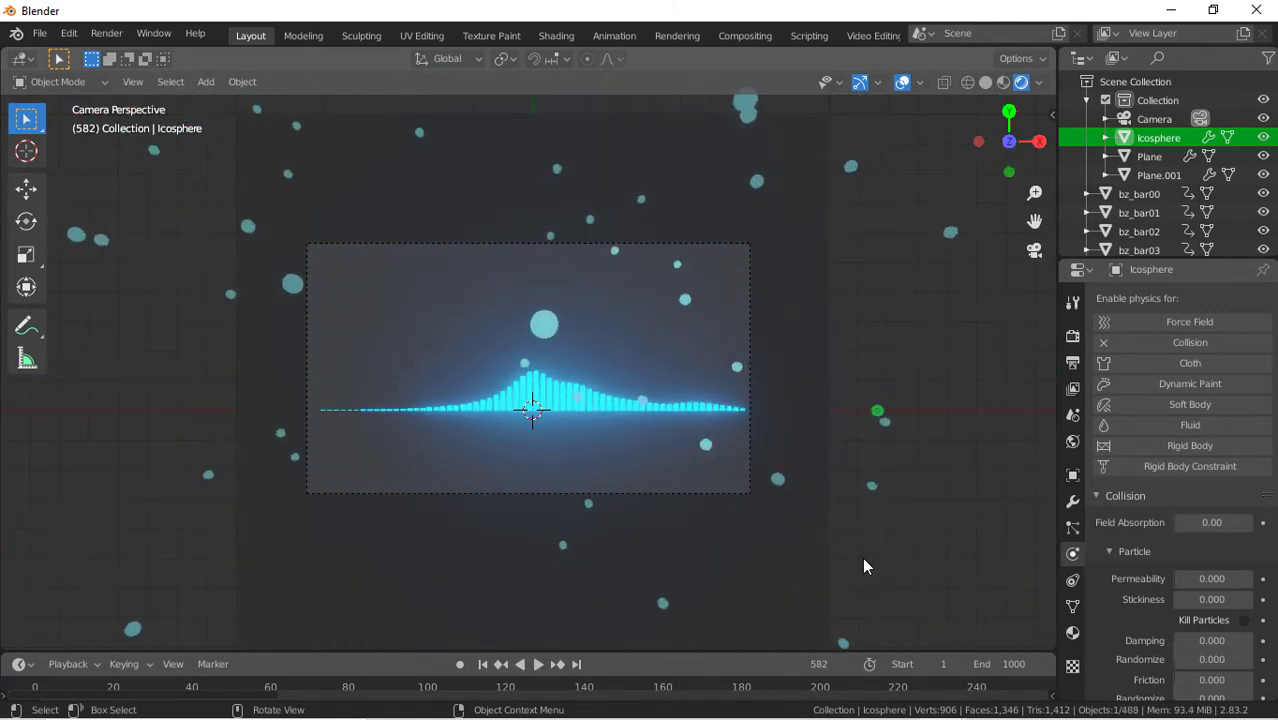
key("space")
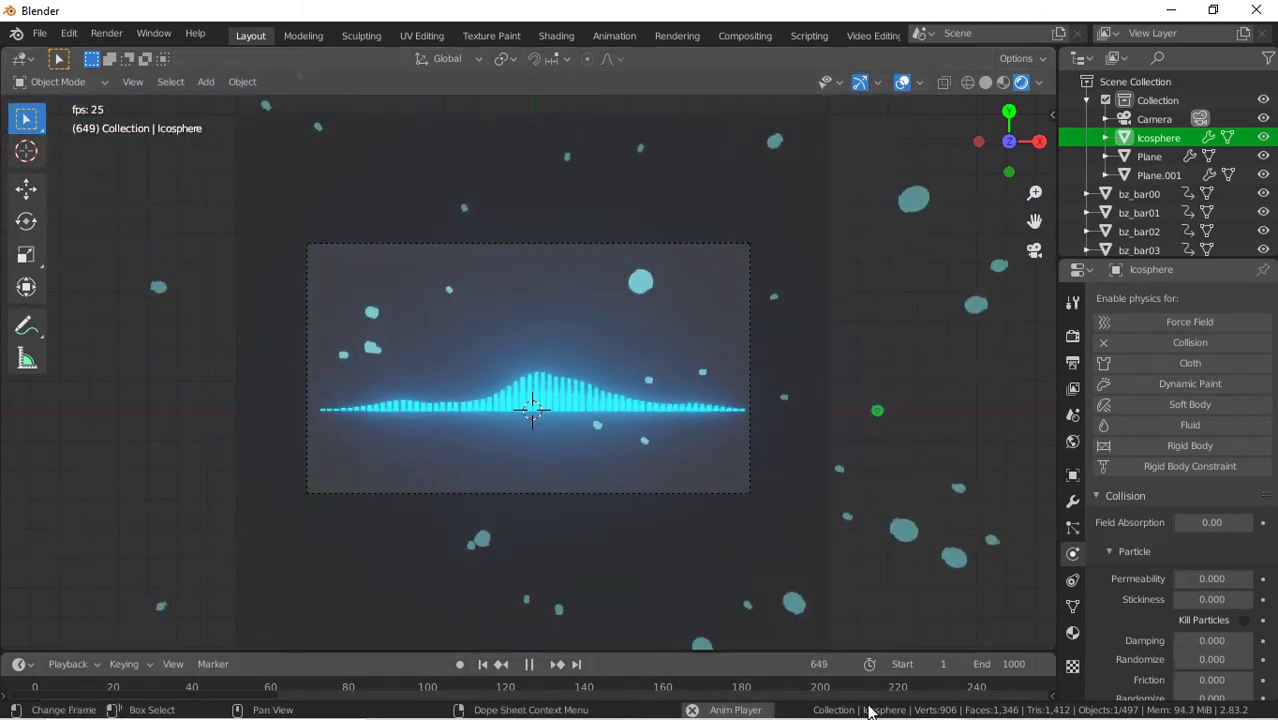
scroll(878, 695, "down", 10, "ctrl")
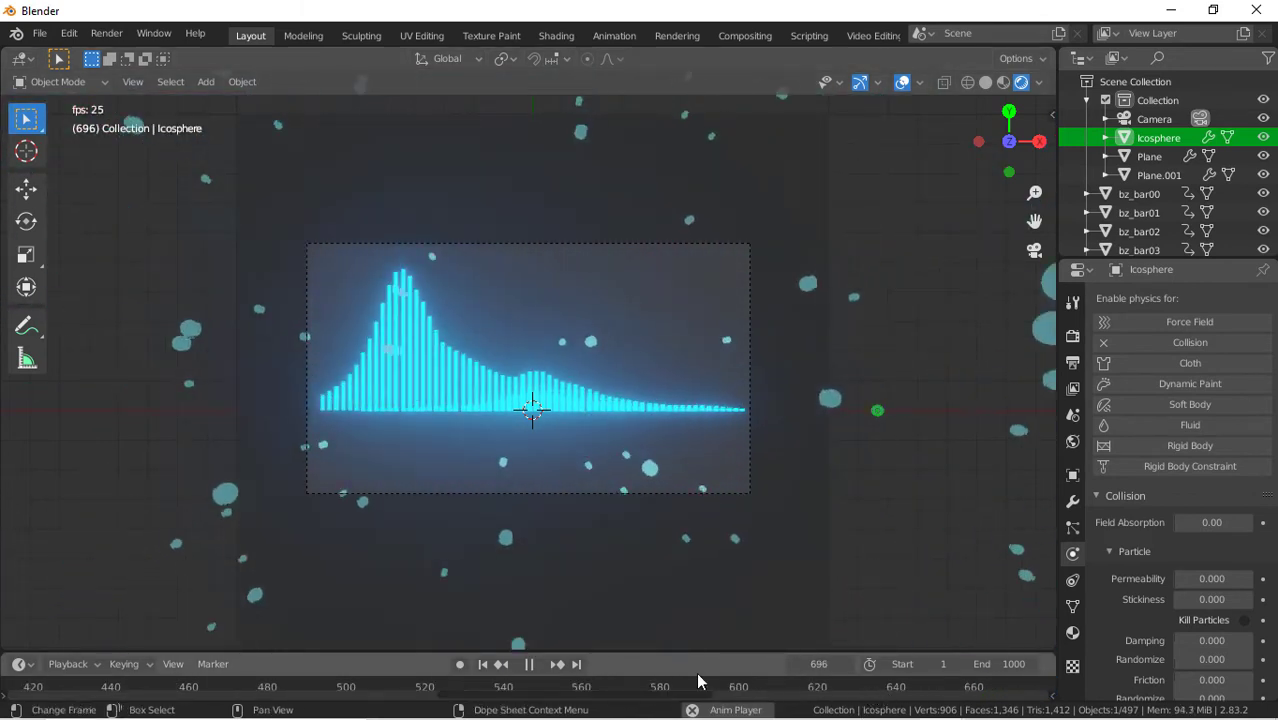
key("space")
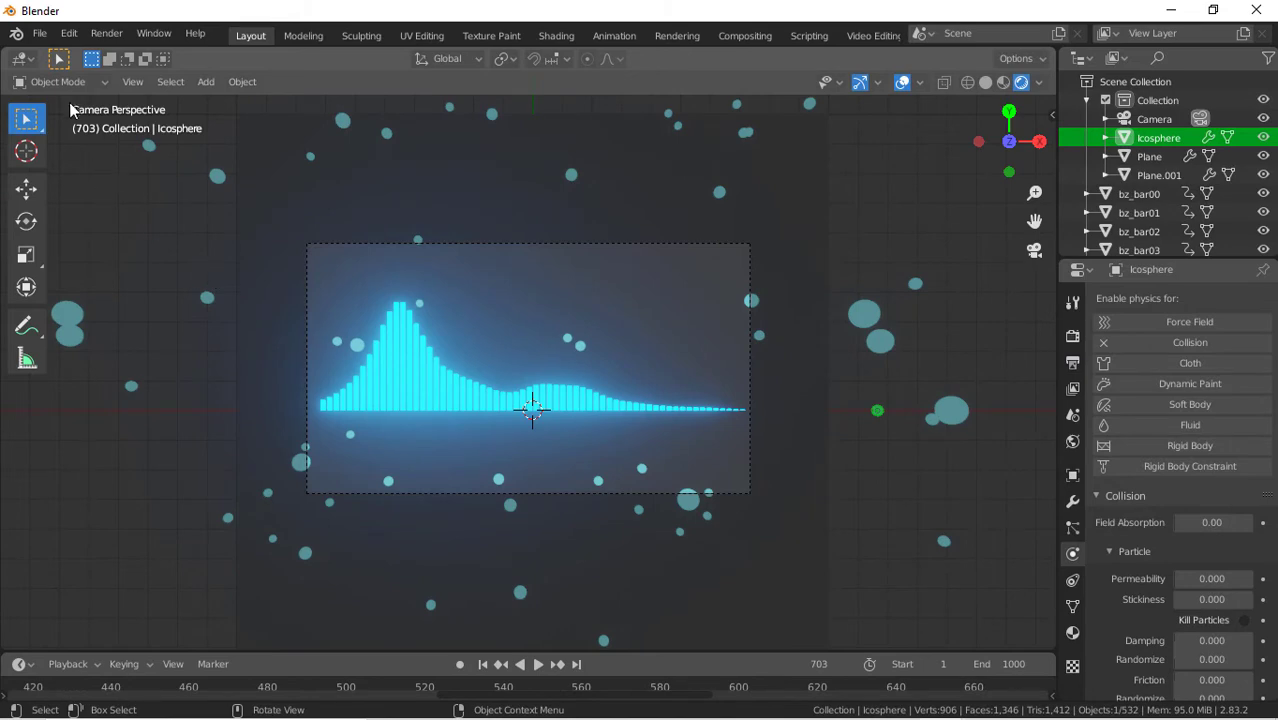
Render the current frame, inspect the whole image and close the render window
left_click(106, 33)
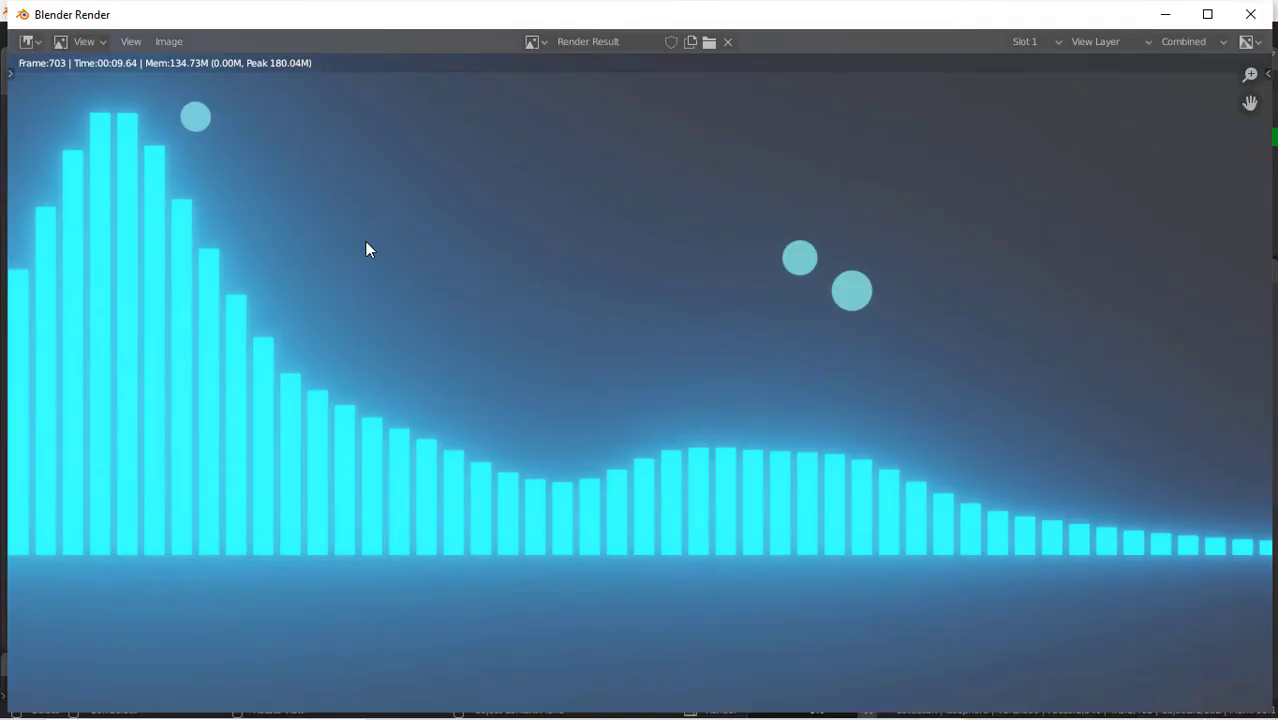
scroll(366, 249, "down", 4)
scroll(366, 249, "up", 3)
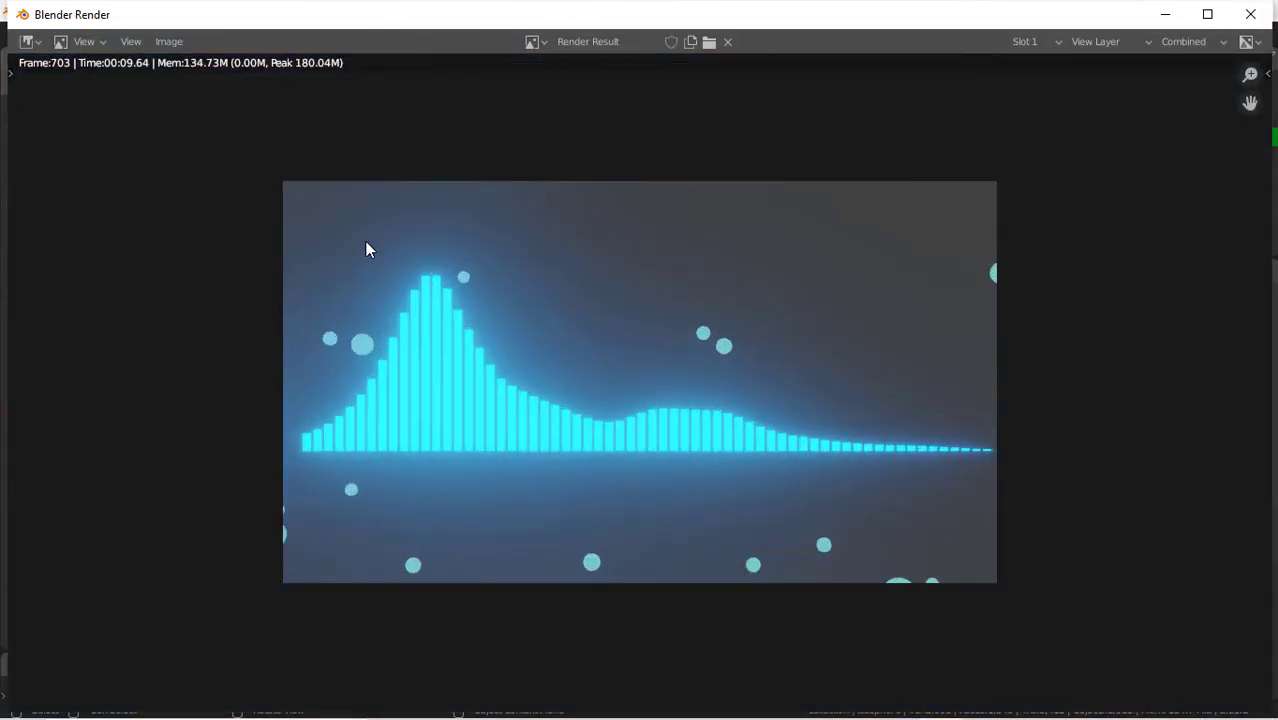
left_click(1250, 14)
Give the large plane behind the bars a new material with a black base color and check it in playback
left_click(585, 418)
left_click(800, 335)
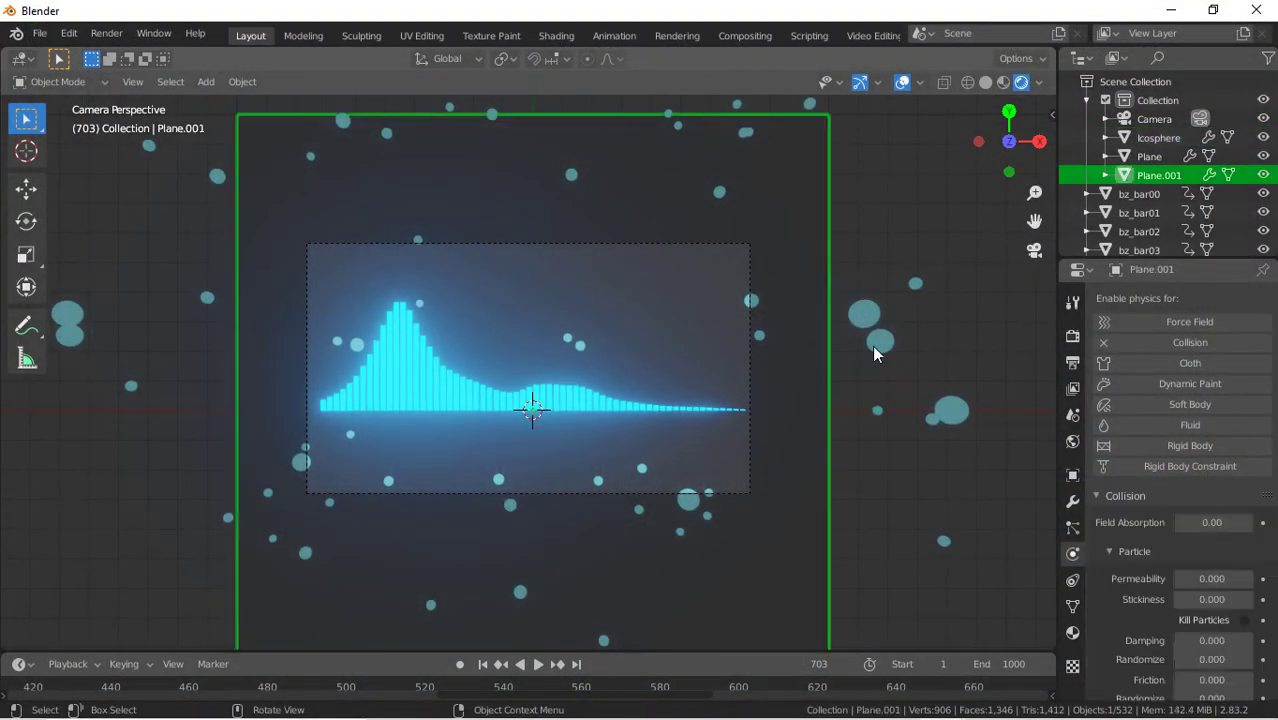
left_click(1072, 634)
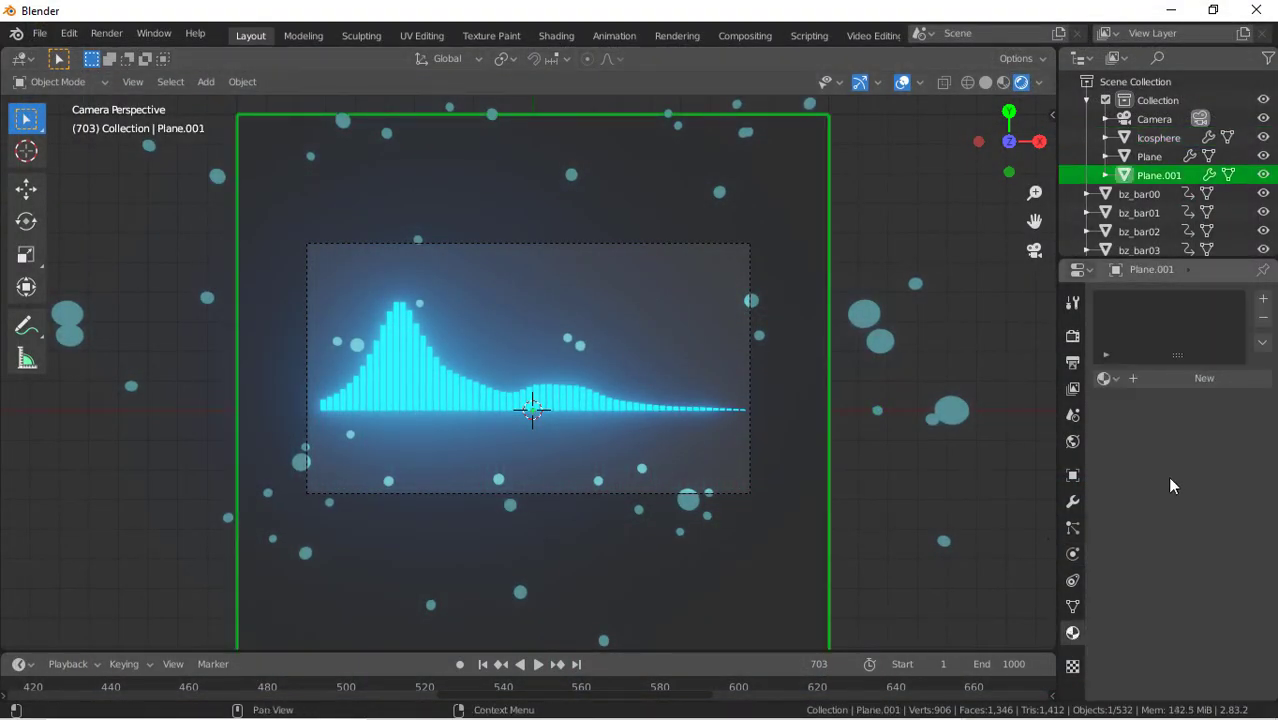
left_click(1158, 377)
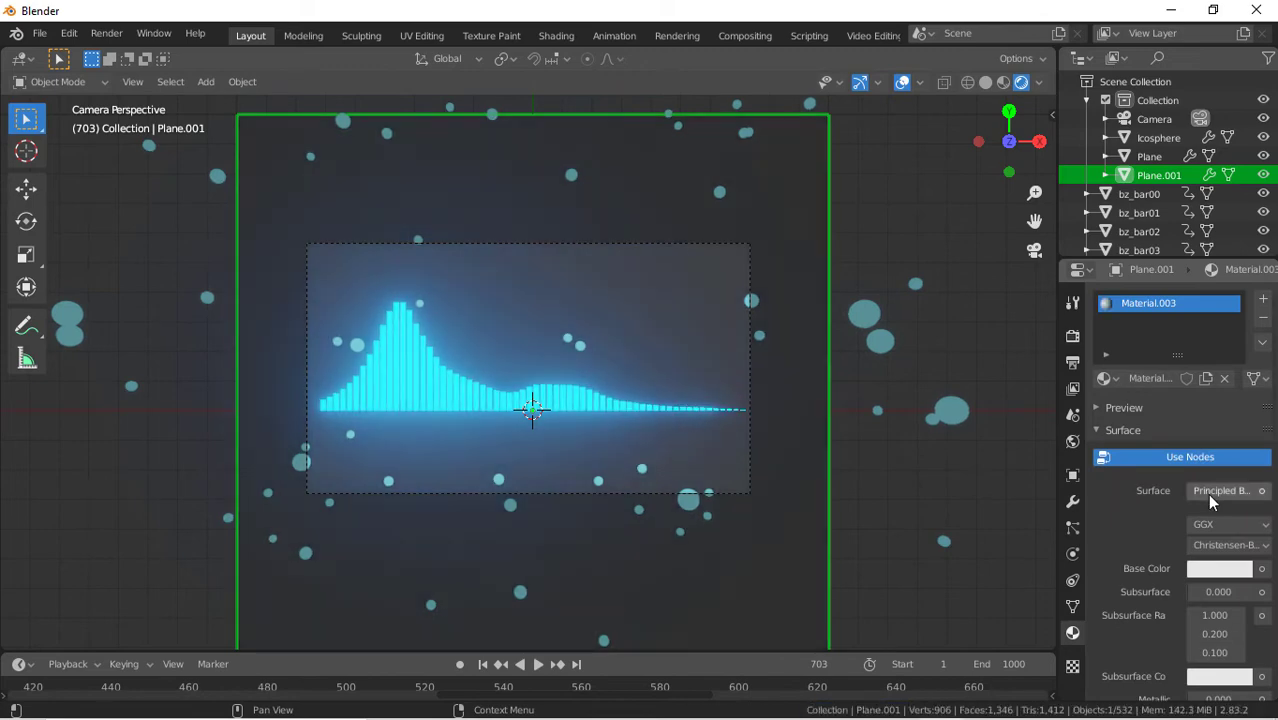
left_click(1208, 491)
left_click(1213, 567)
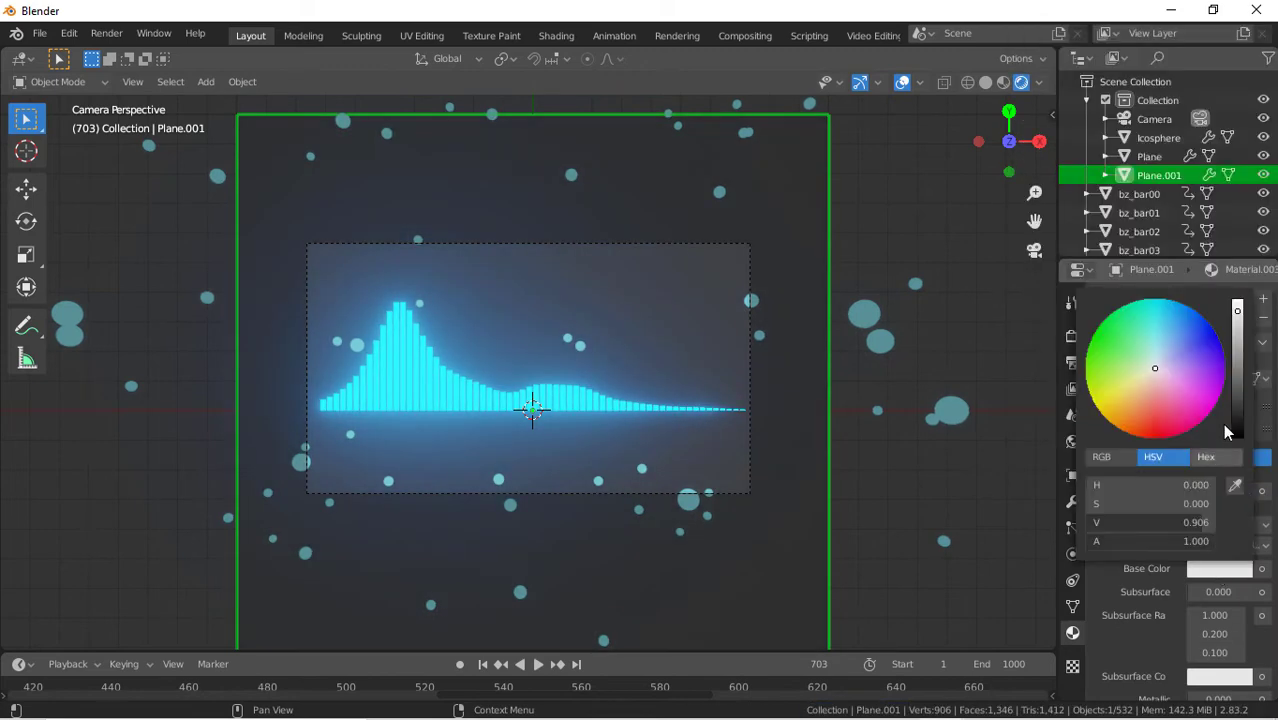
left_click_drag(1236, 399, 1237, 436)
key("space")
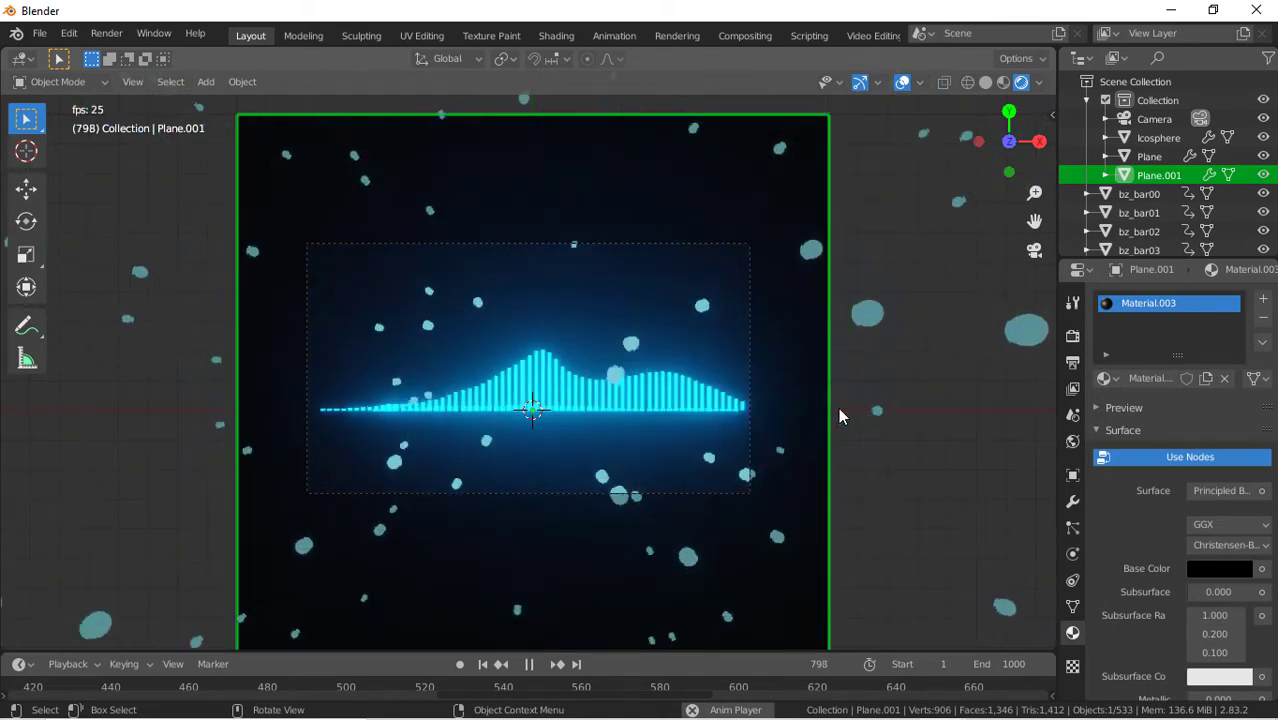
key("space")
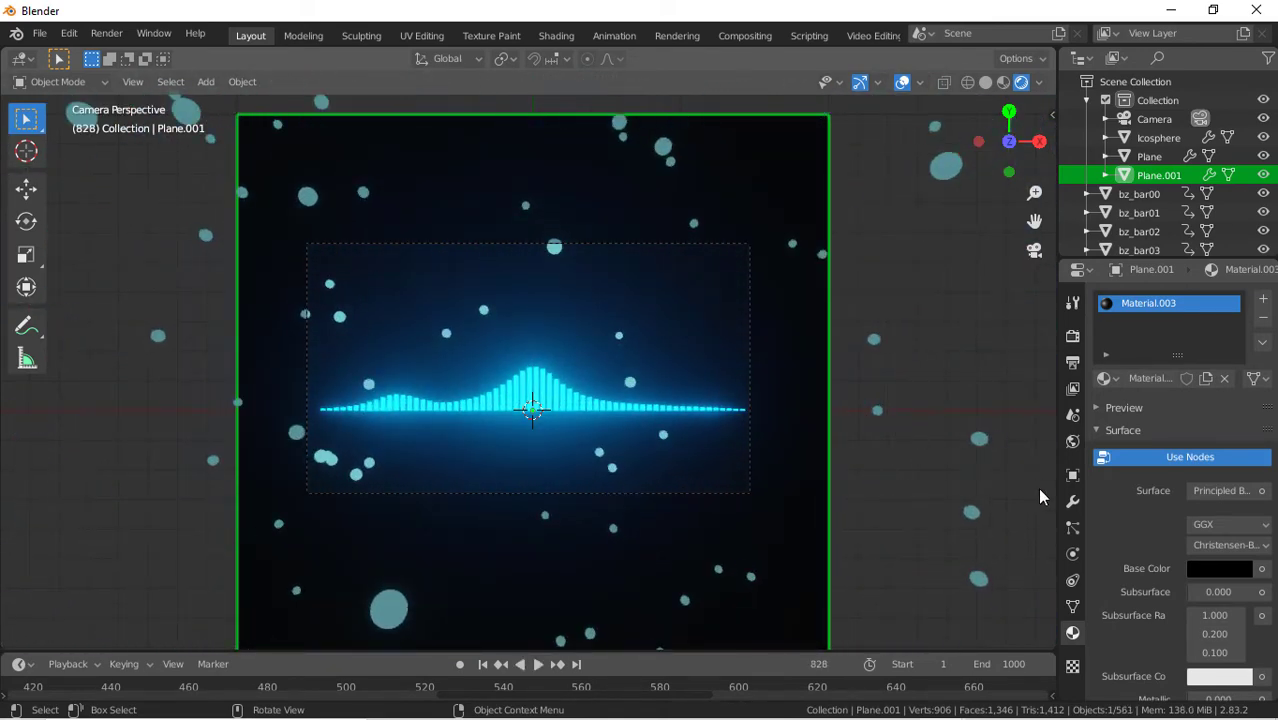
left_click_drag(1086, 550, 1071, 548)
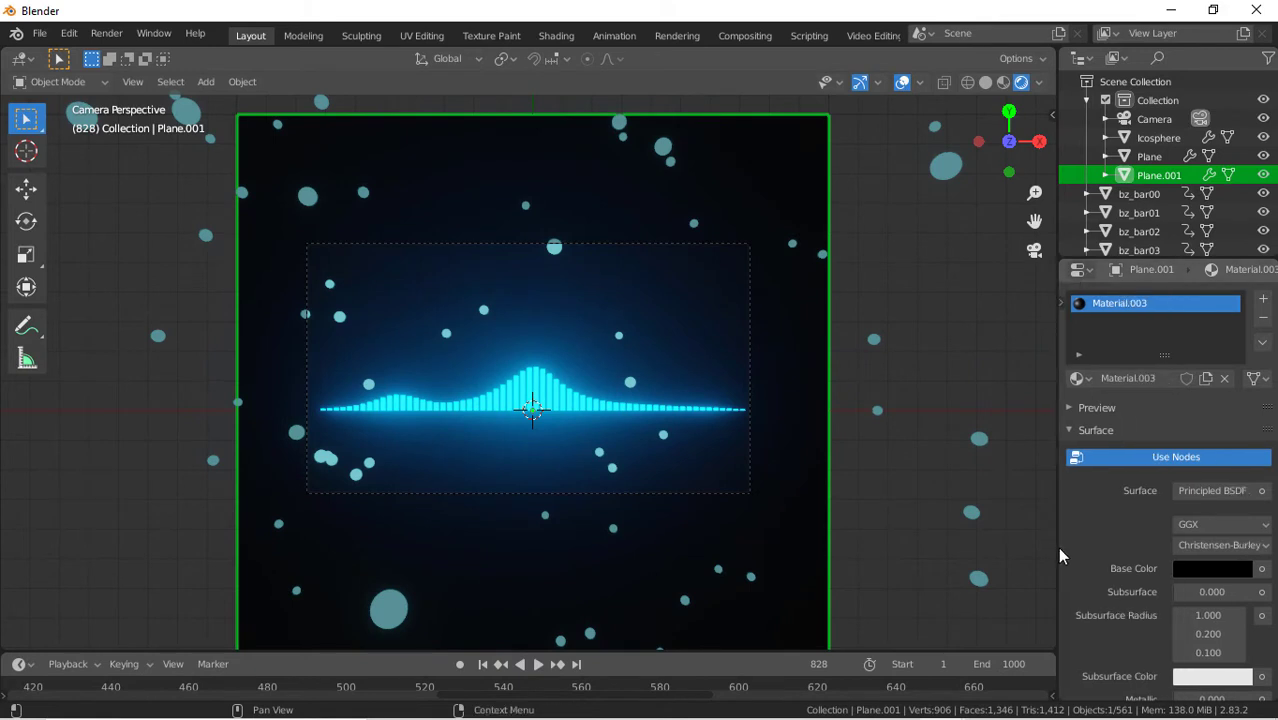
left_click(1061, 303)
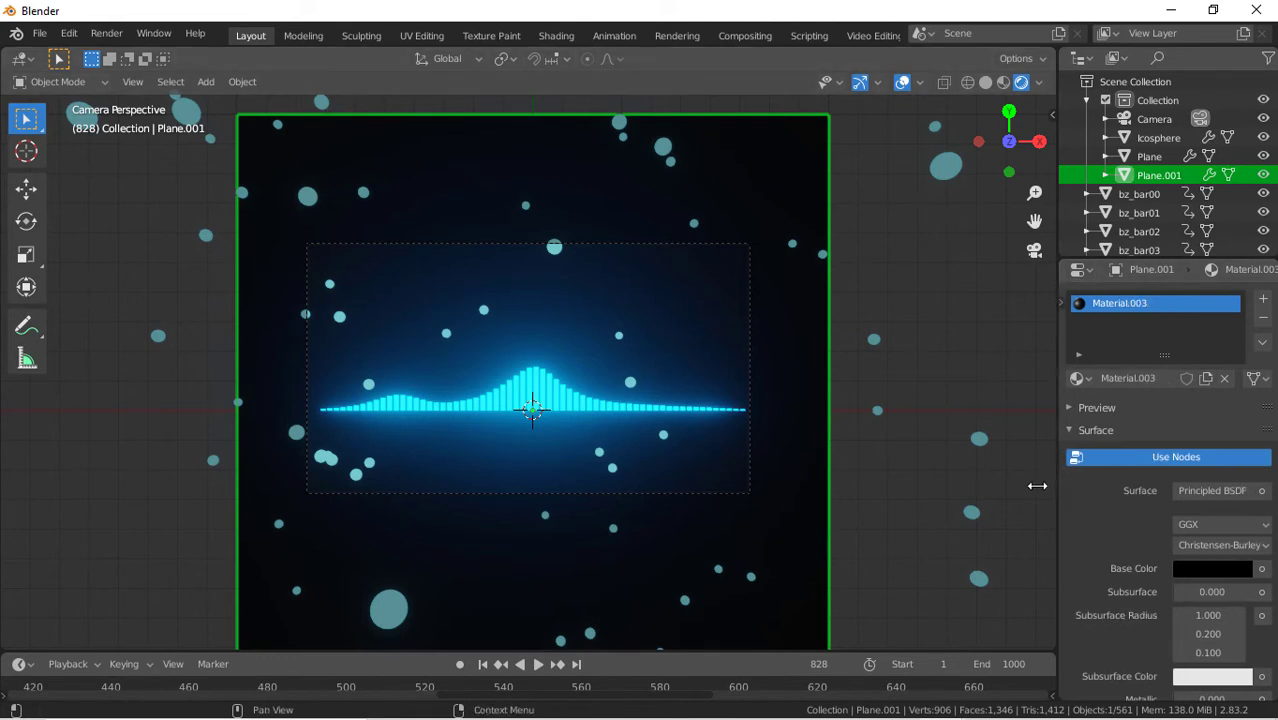
left_click_drag(1088, 477, 1048, 485)
left_click(1059, 303)
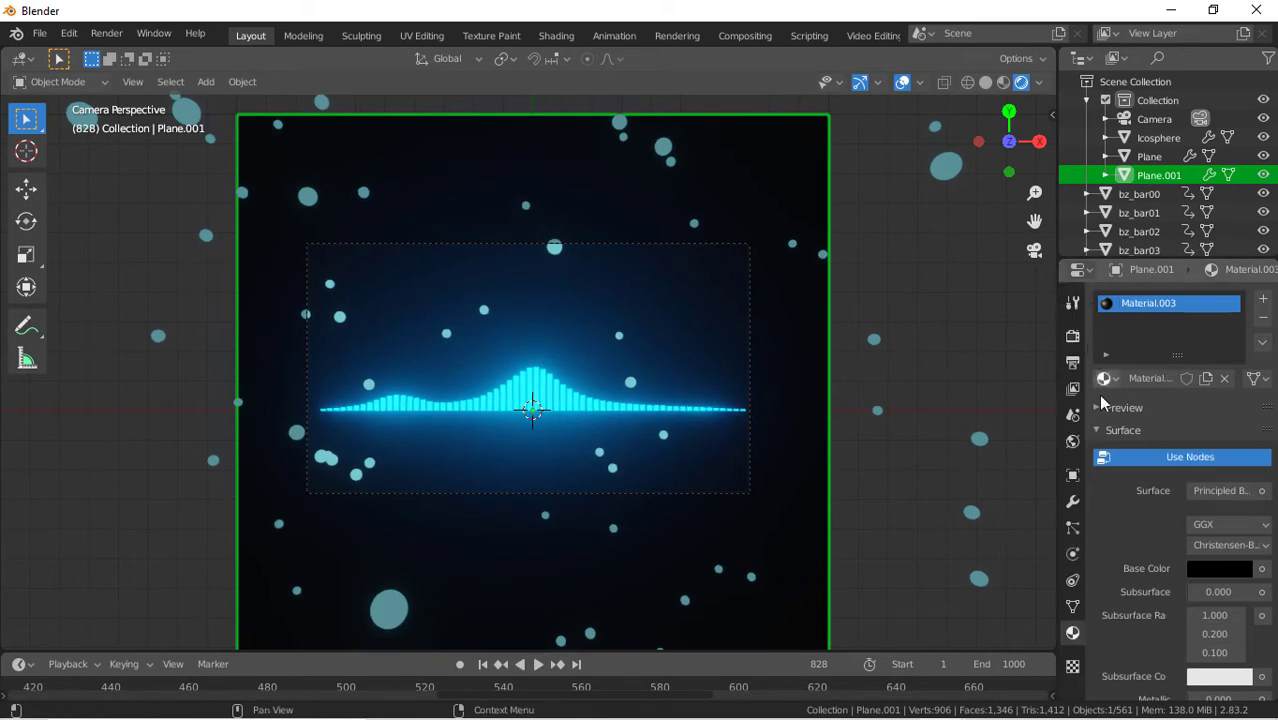
Remove the collision physics from the large black plane and replay the animation from the first frame
left_click(1073, 531)
left_click(1076, 552)
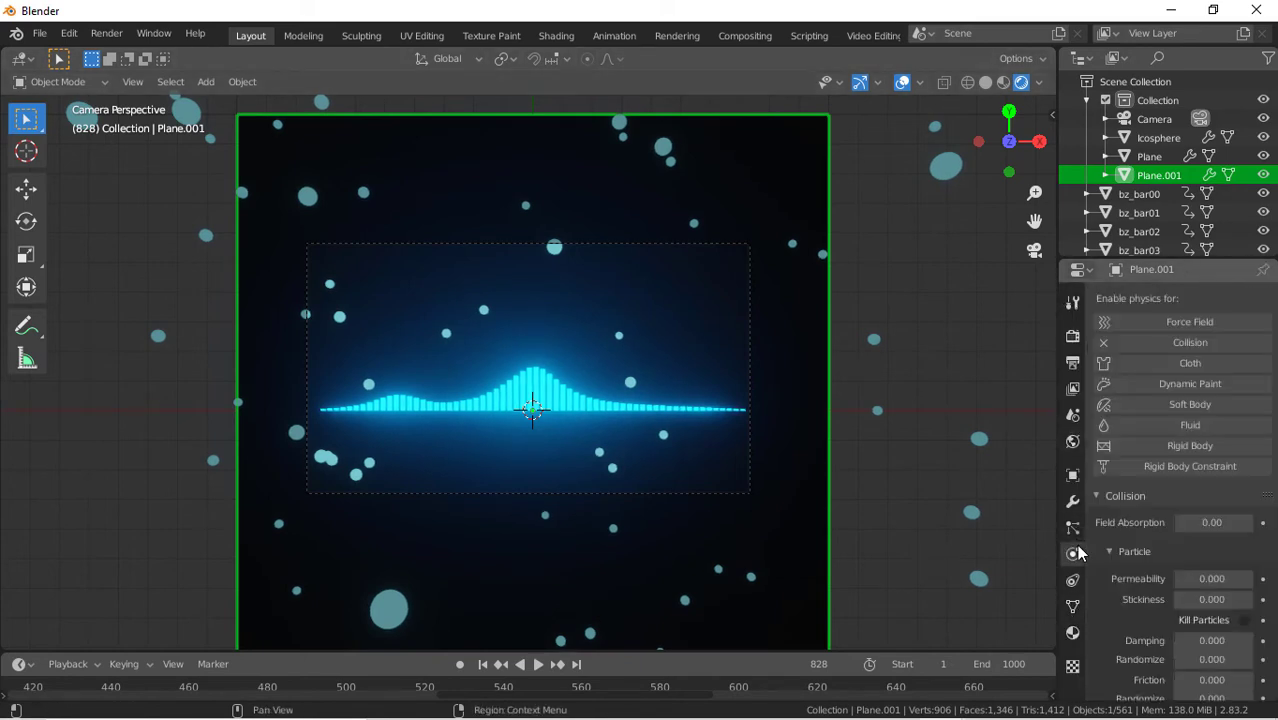
left_click(1127, 345)
key("ctrl+z")
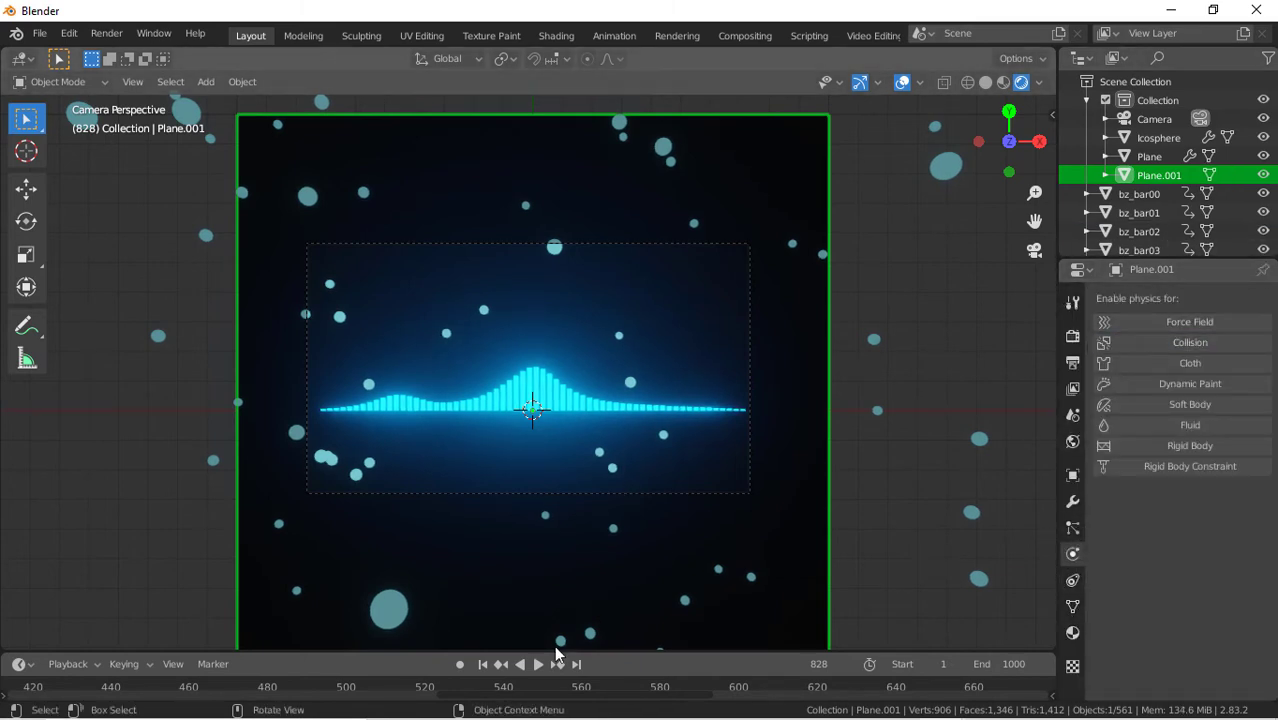
left_click(482, 664)
key("space")
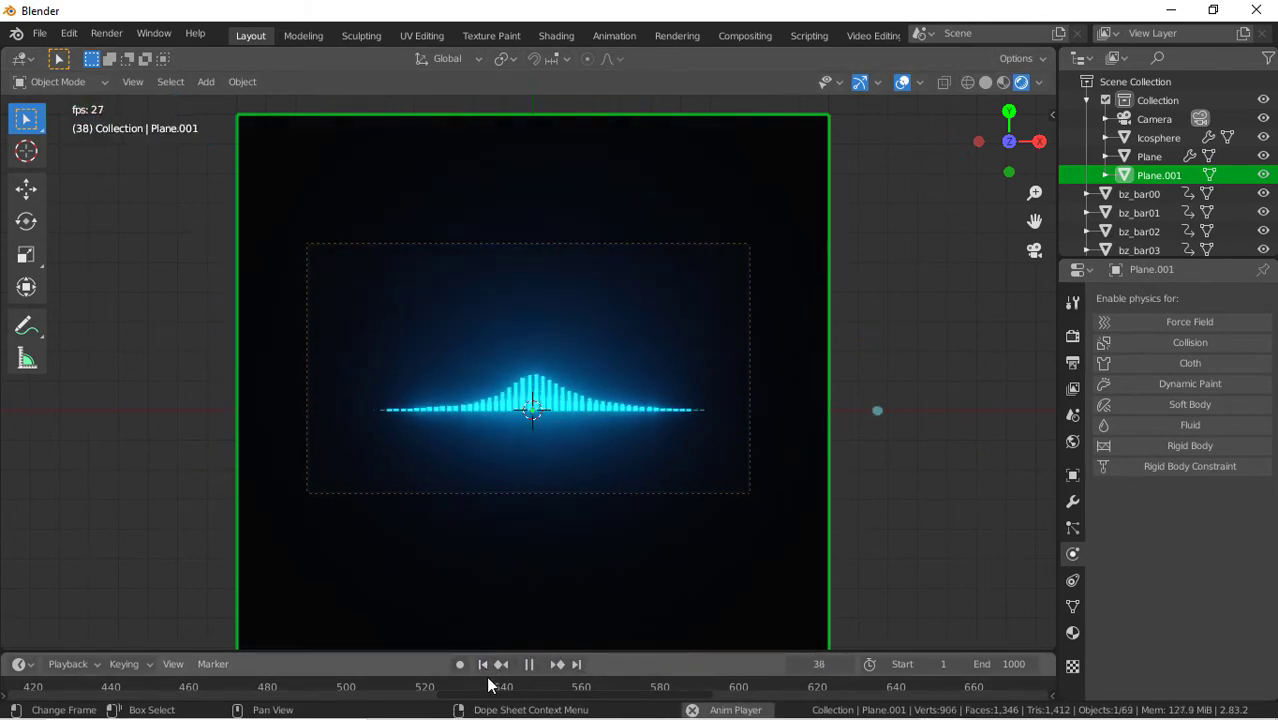
left_click(489, 685)
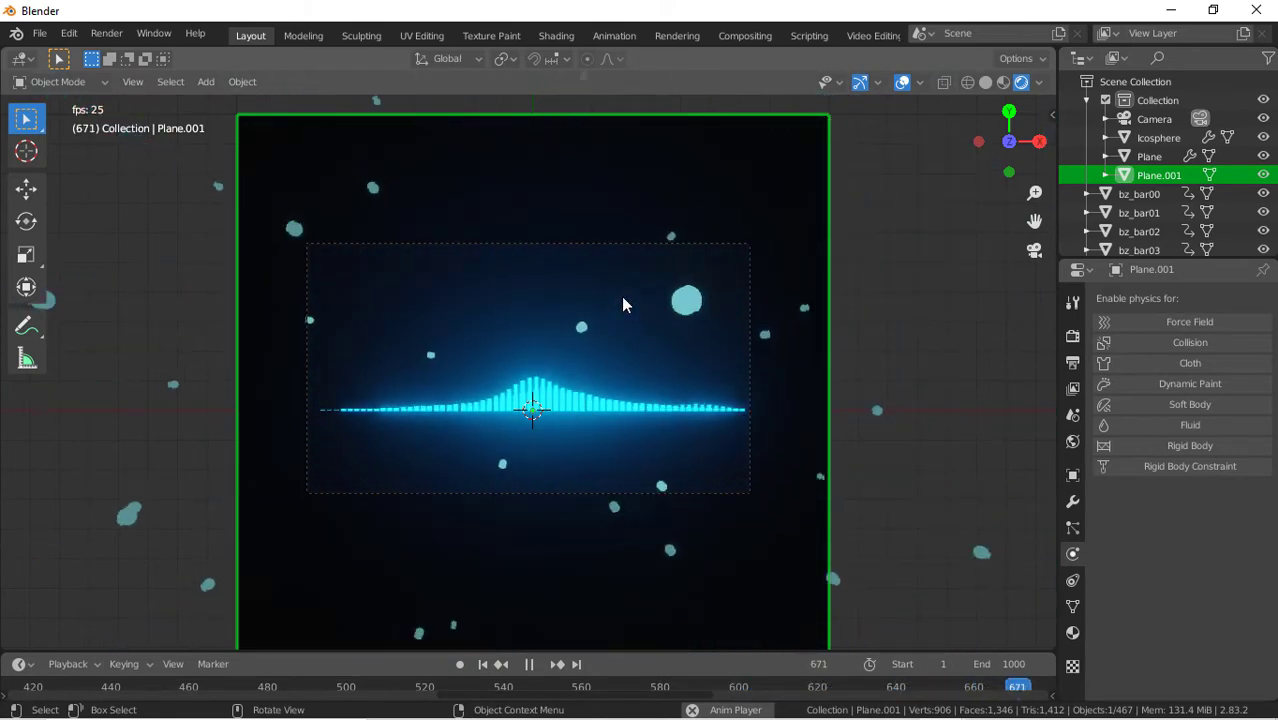
Move the black plane about 176.8 m down along Z, farther behind the bars and particles
key("g")
key("z")
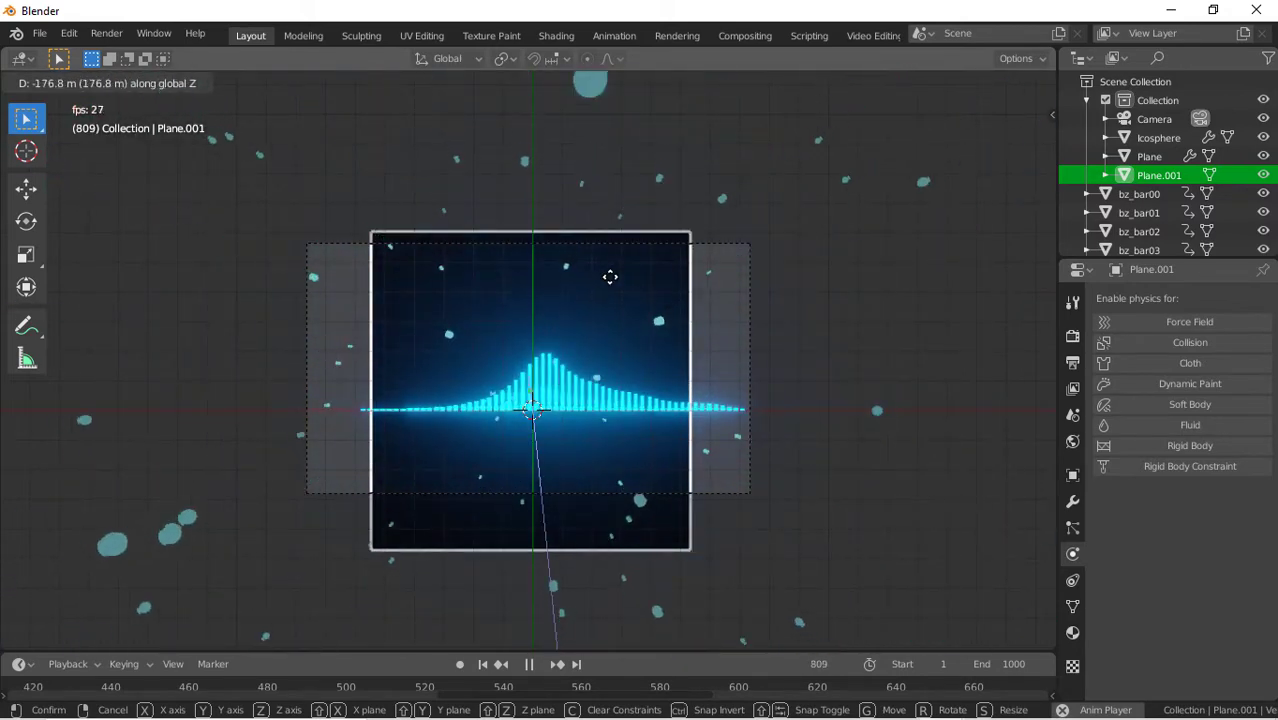
left_click(610, 277)
Scale the black plane by about 2.187 along X and about 1.579 along Y to cover the camera frame
key("s")
key("x")
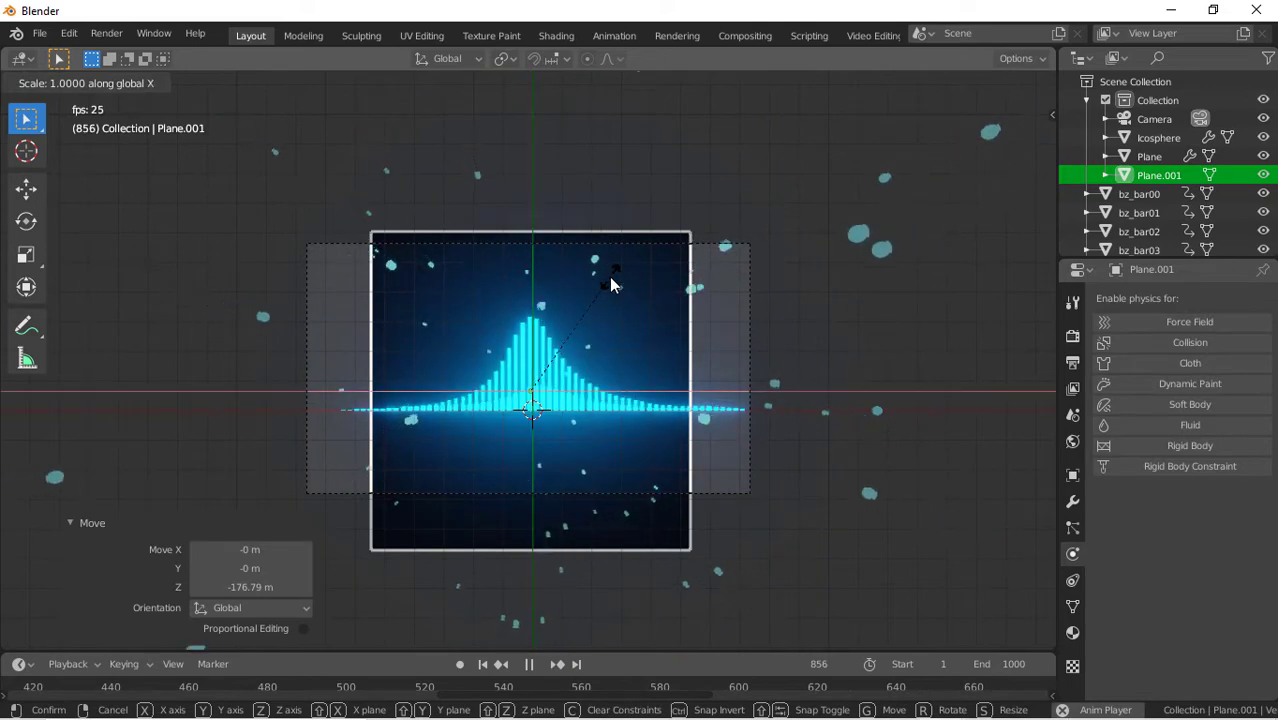
key("Return")
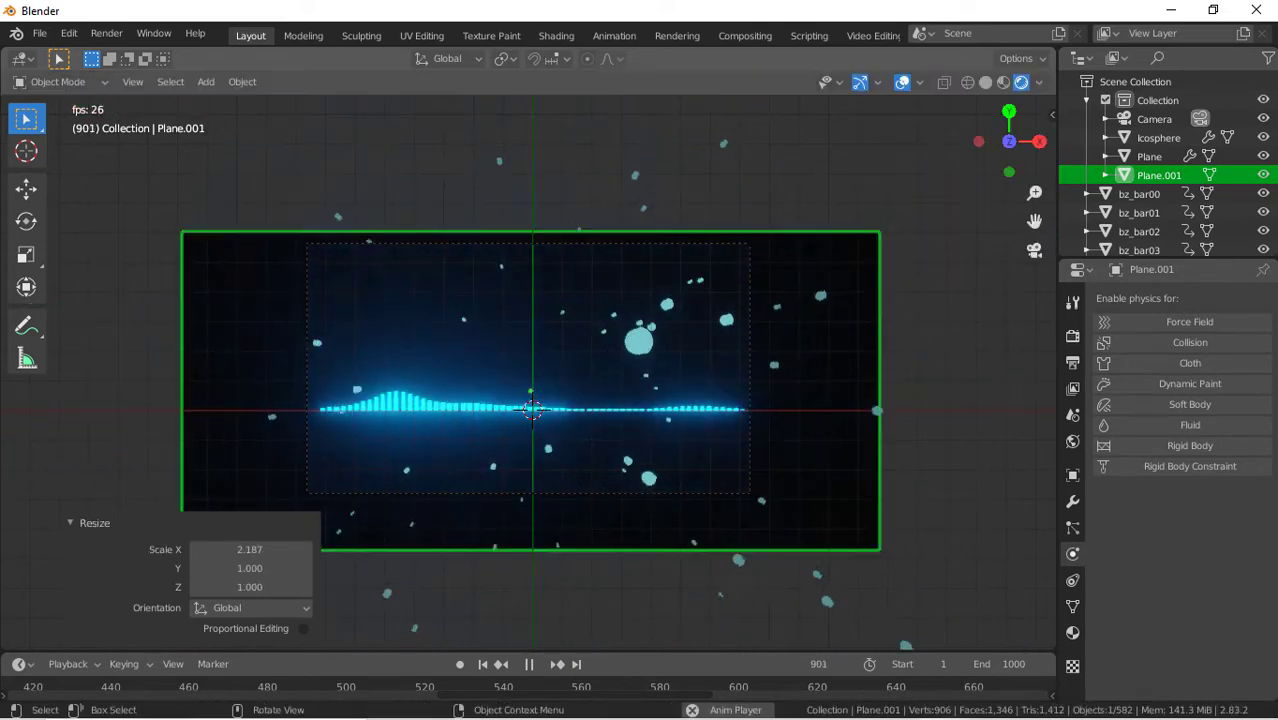
key("s")
key("z")
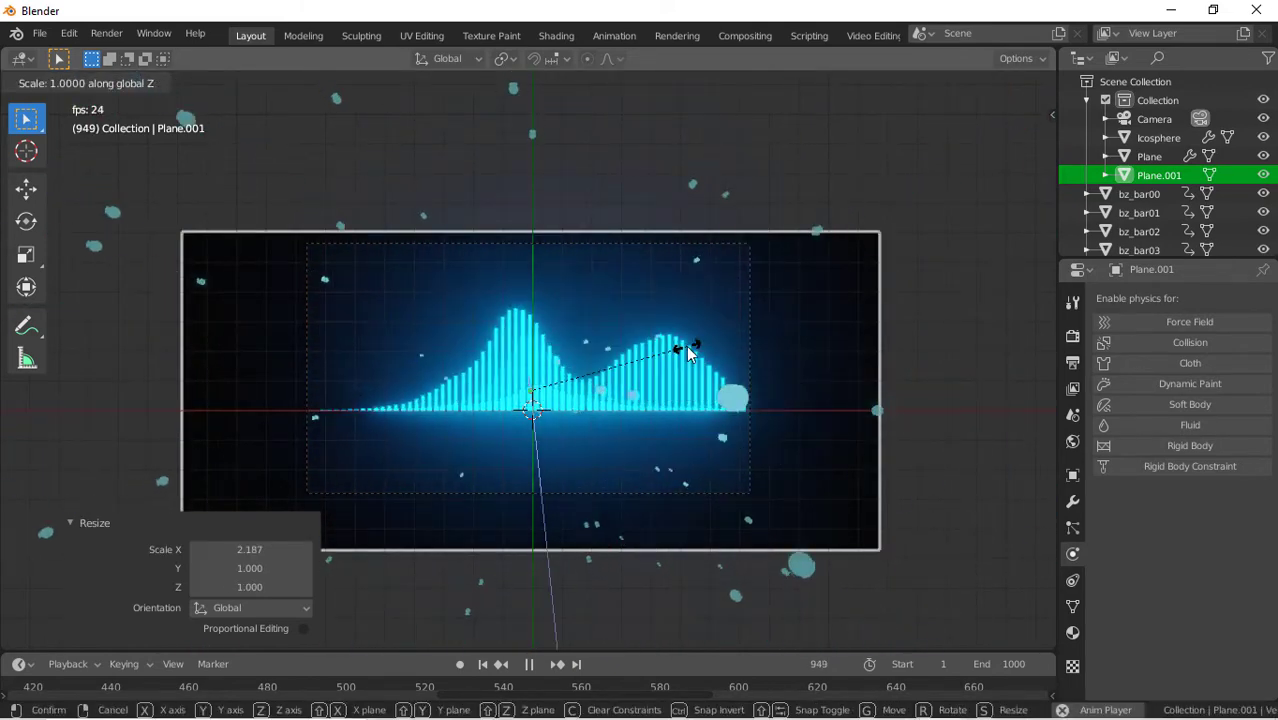
key("y")
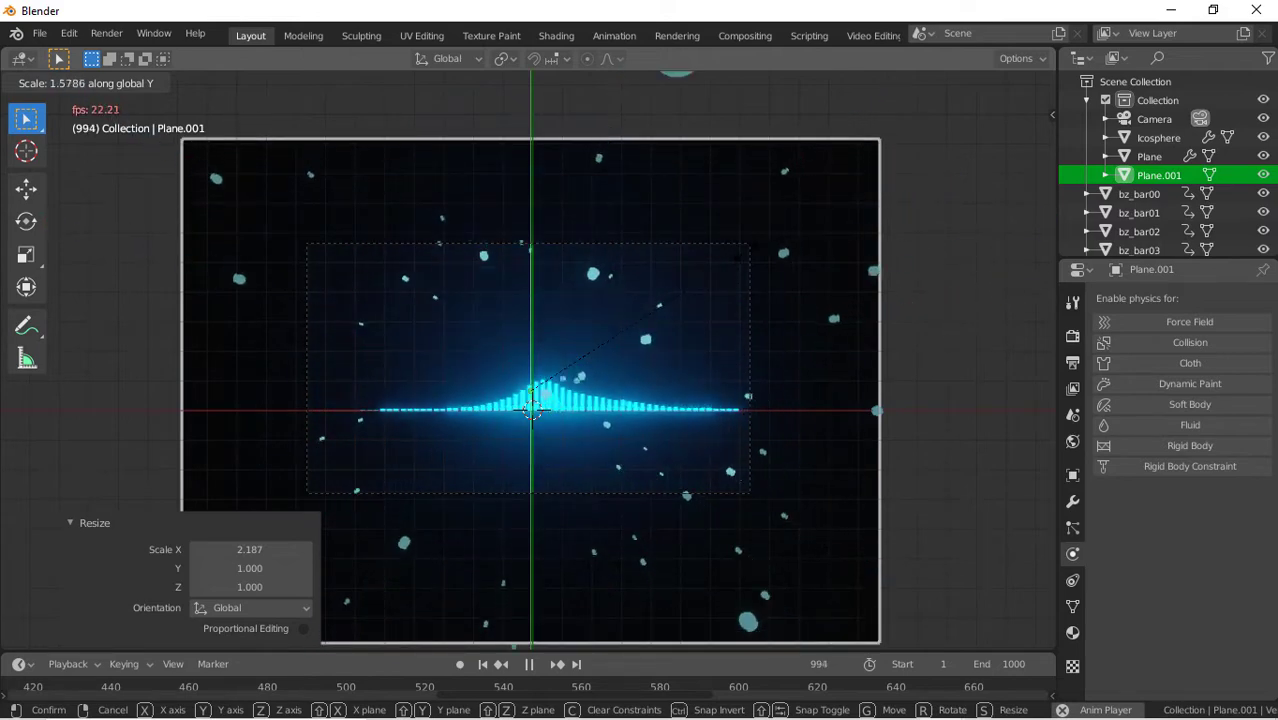
key("Return")
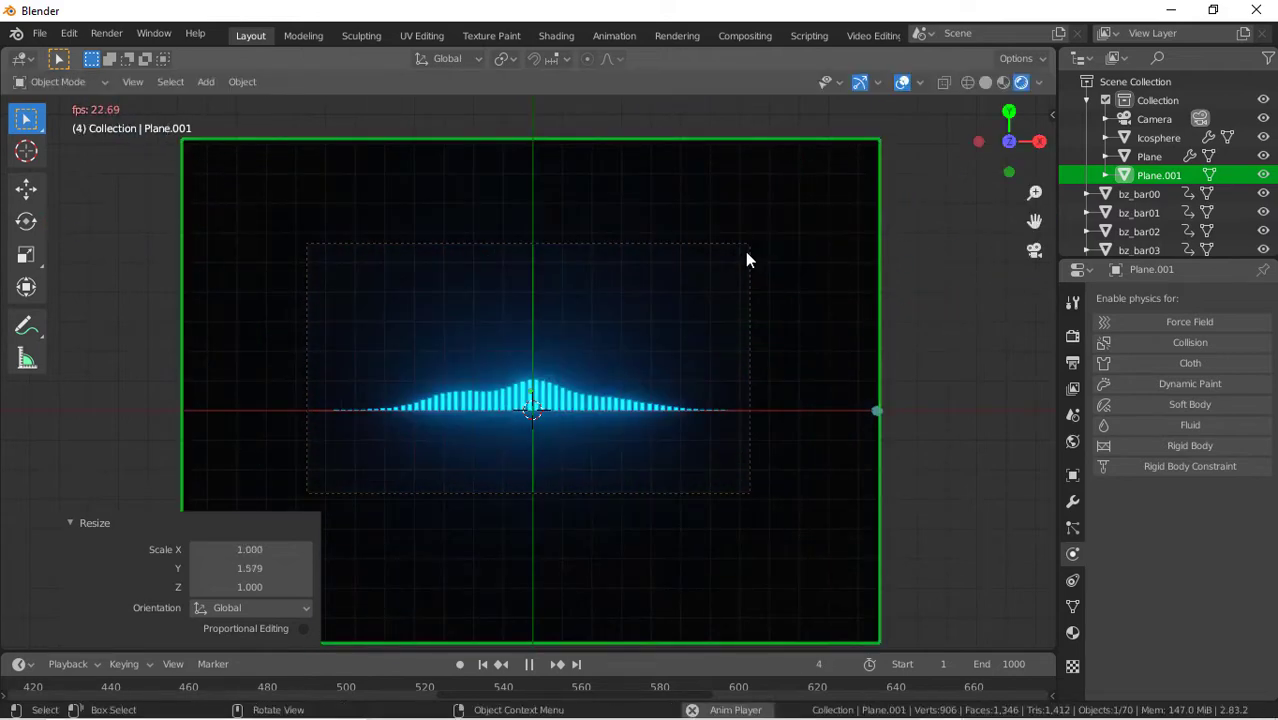
Play back the visualizer through the camera, then inspect the bars, particles and black plane from another angle
left_click(868, 667)
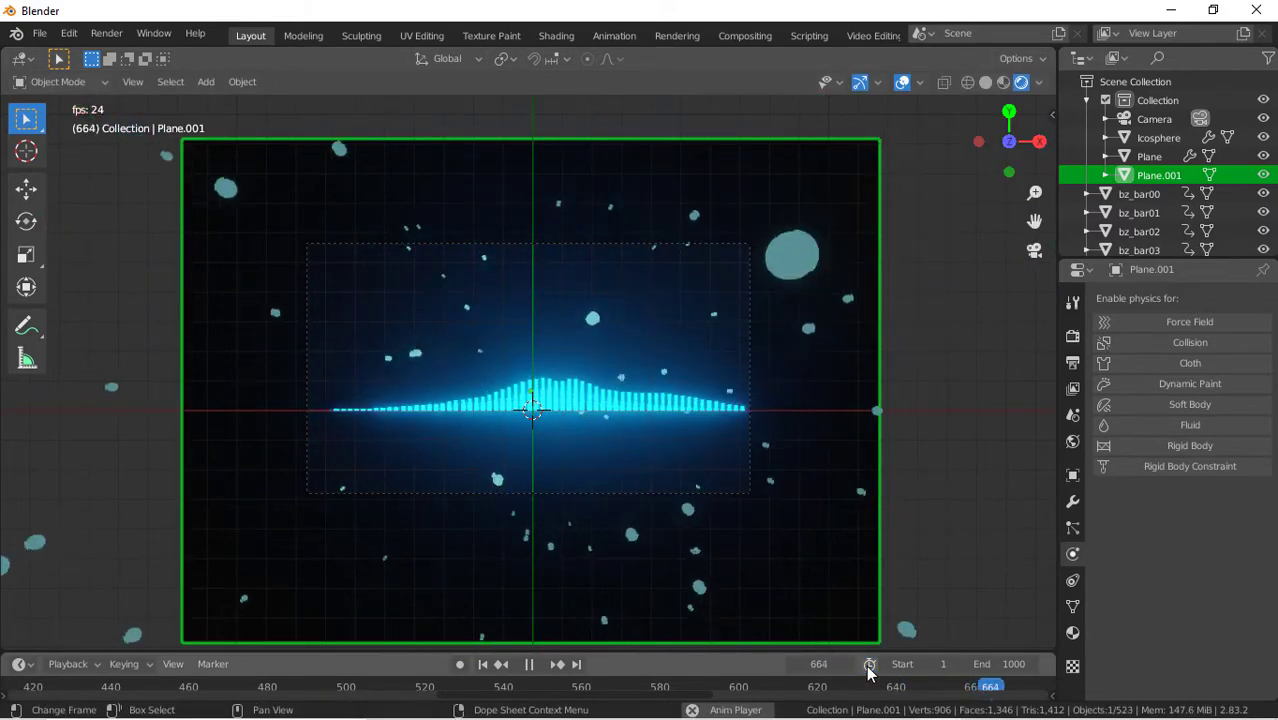
key("space")
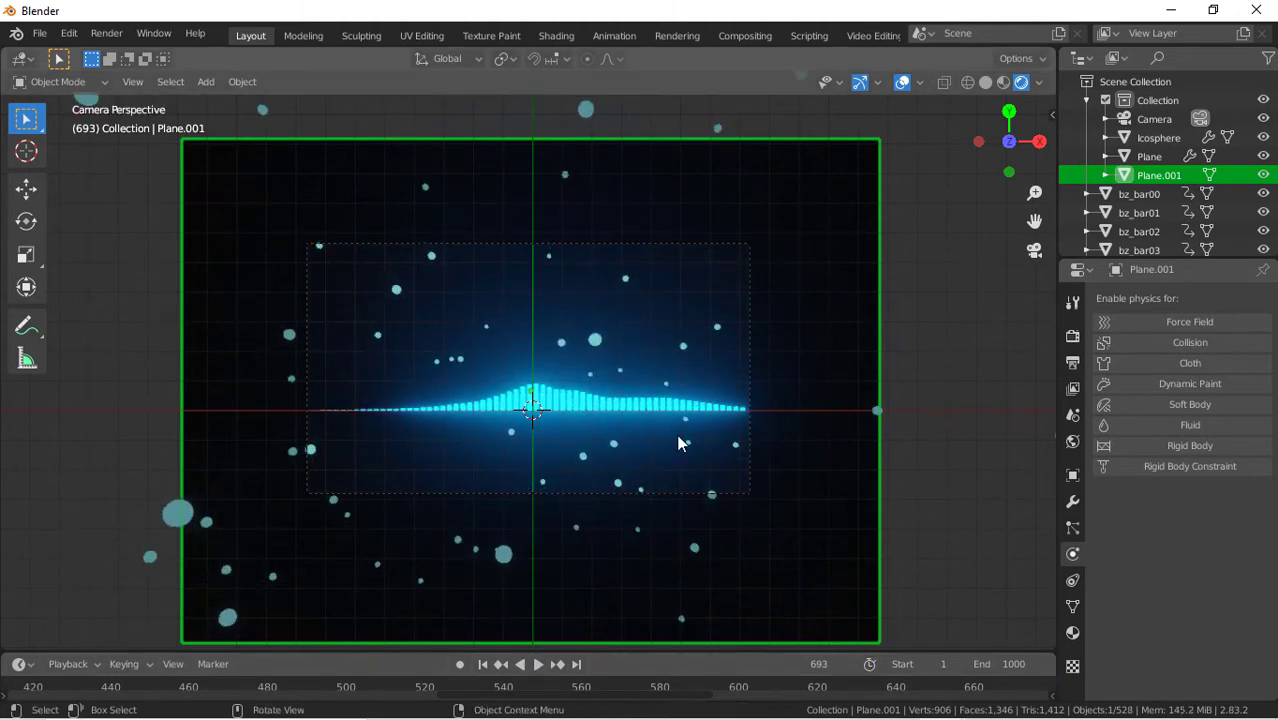
key("space")
key("space")
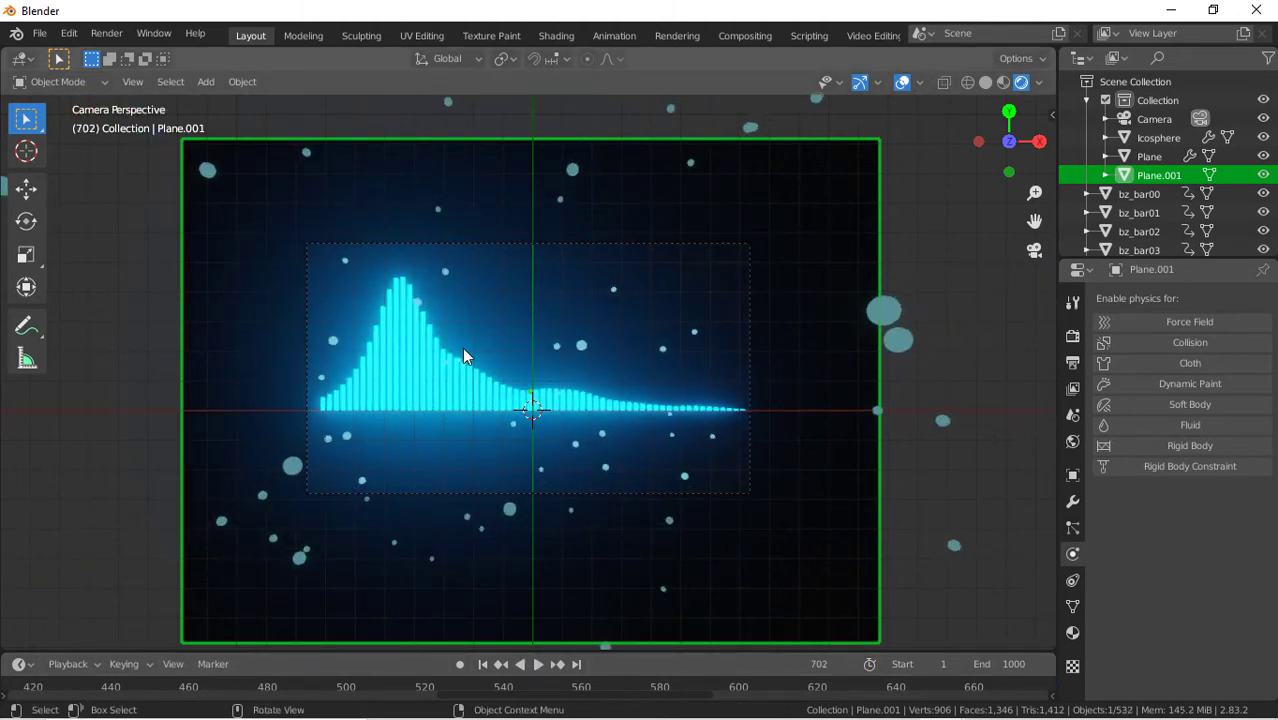
key("space")
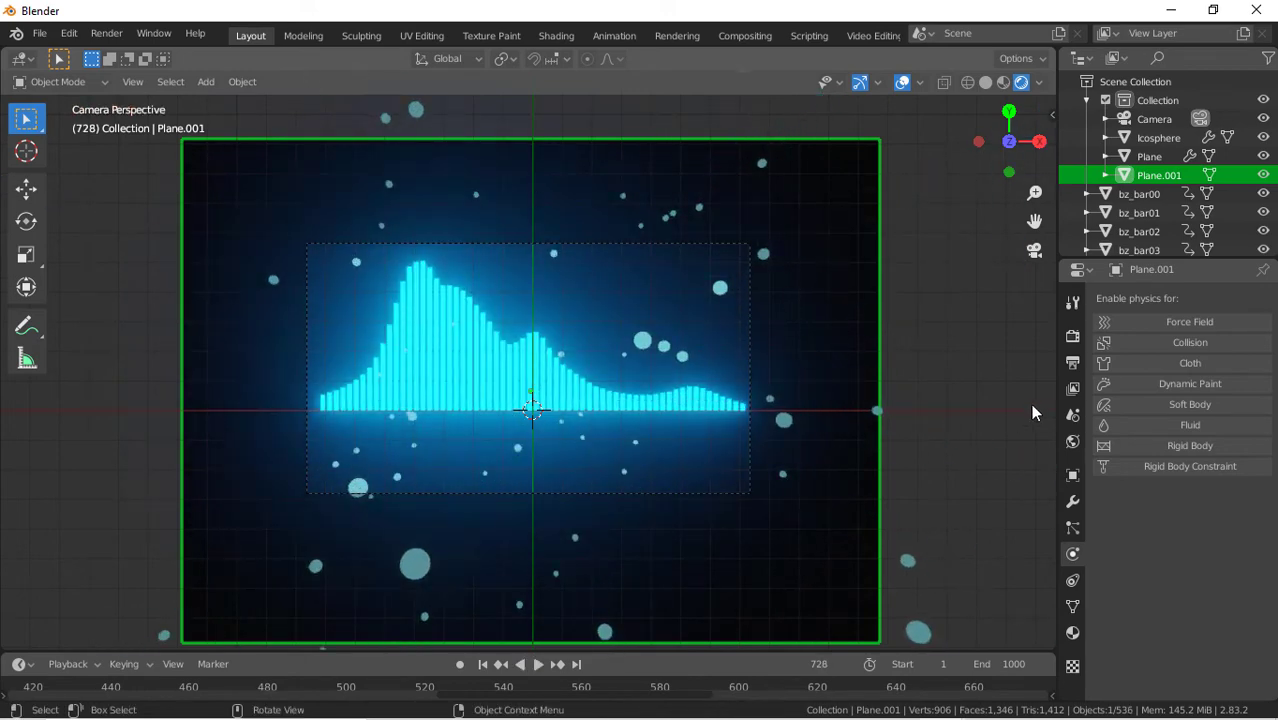
middle_click_drag(1034, 235, 813, 385)
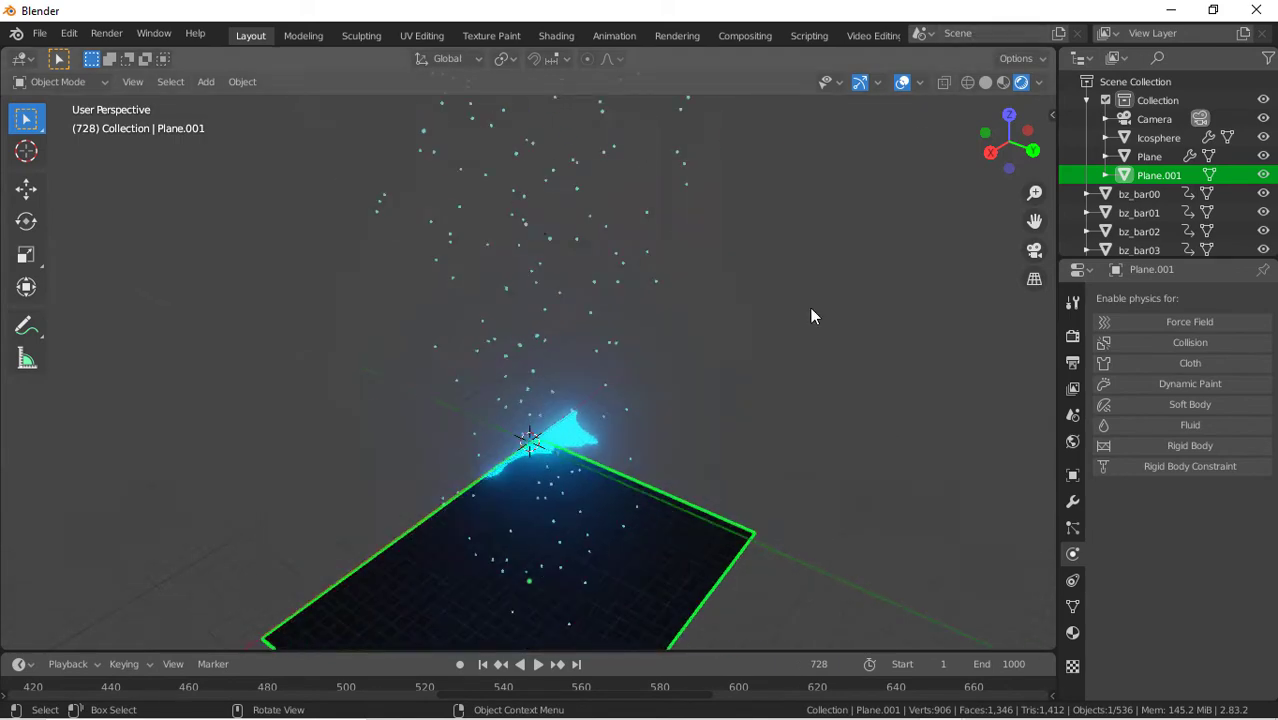
scroll(433, 195, "down", 10)
scroll(504, 421, "up", 10)
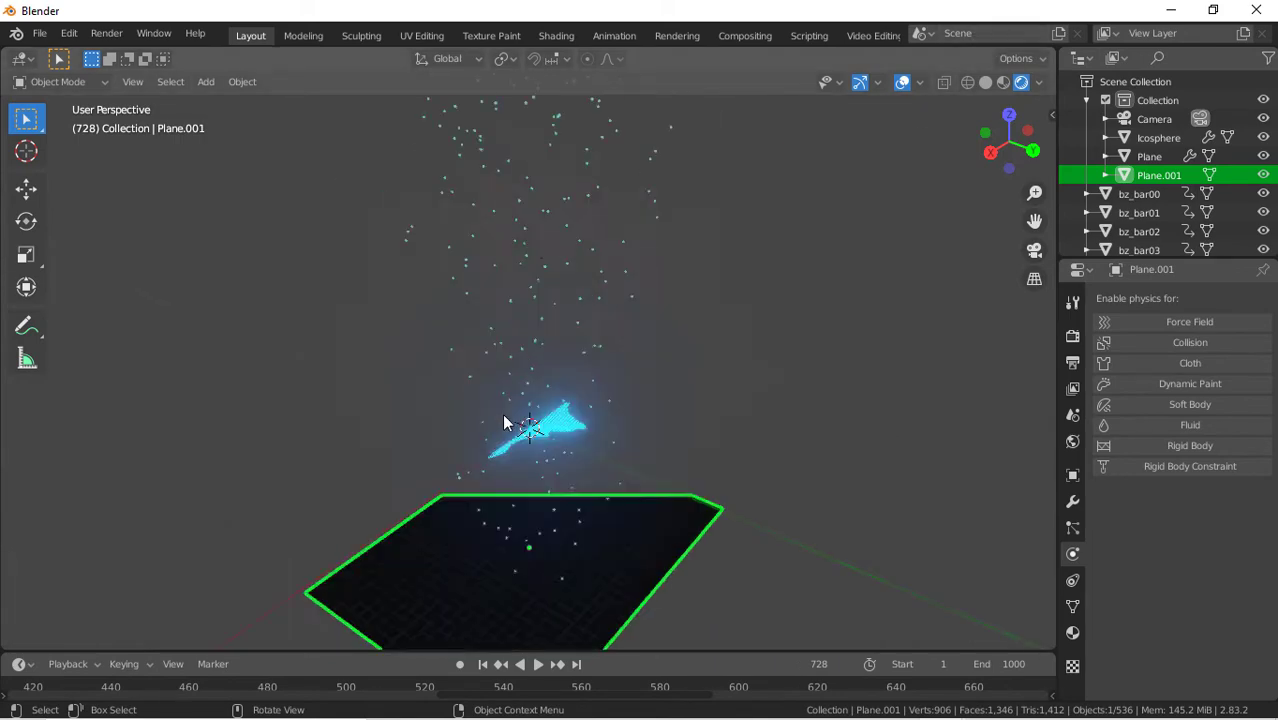
Save the project as visualizer tut.blend in the Blender projects folder
key("ctrl+s")
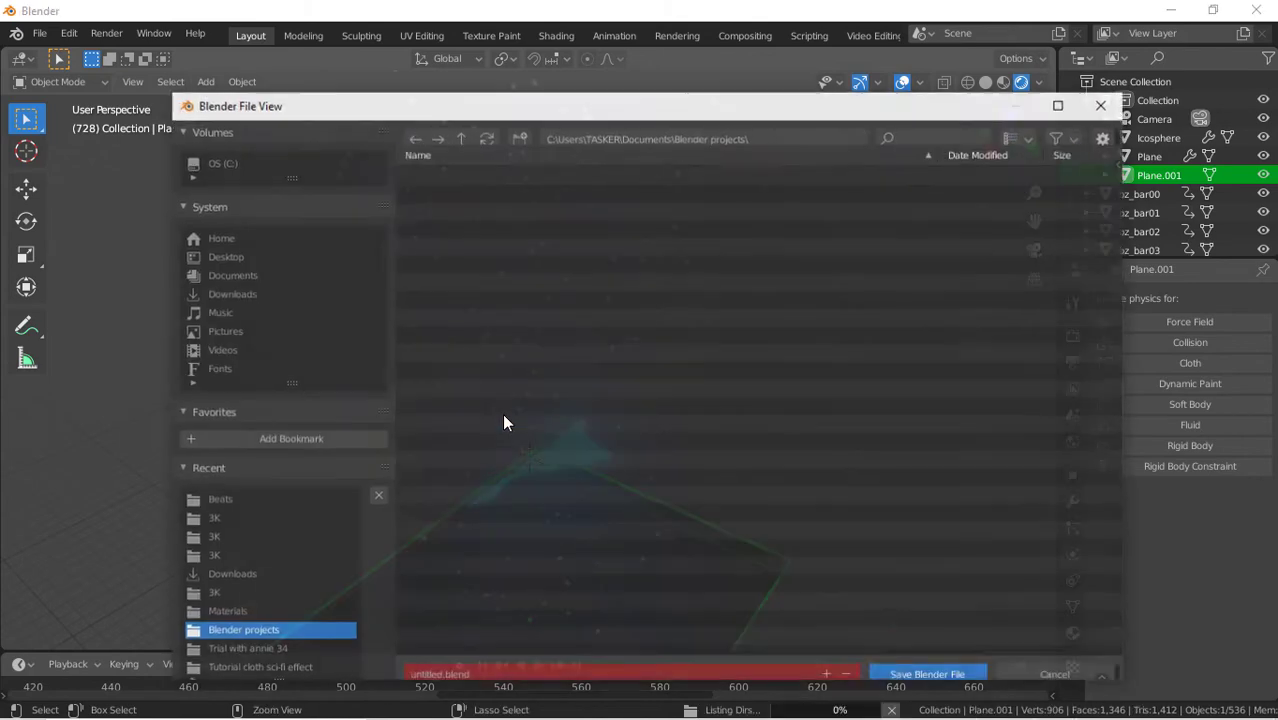
left_click(476, 661)
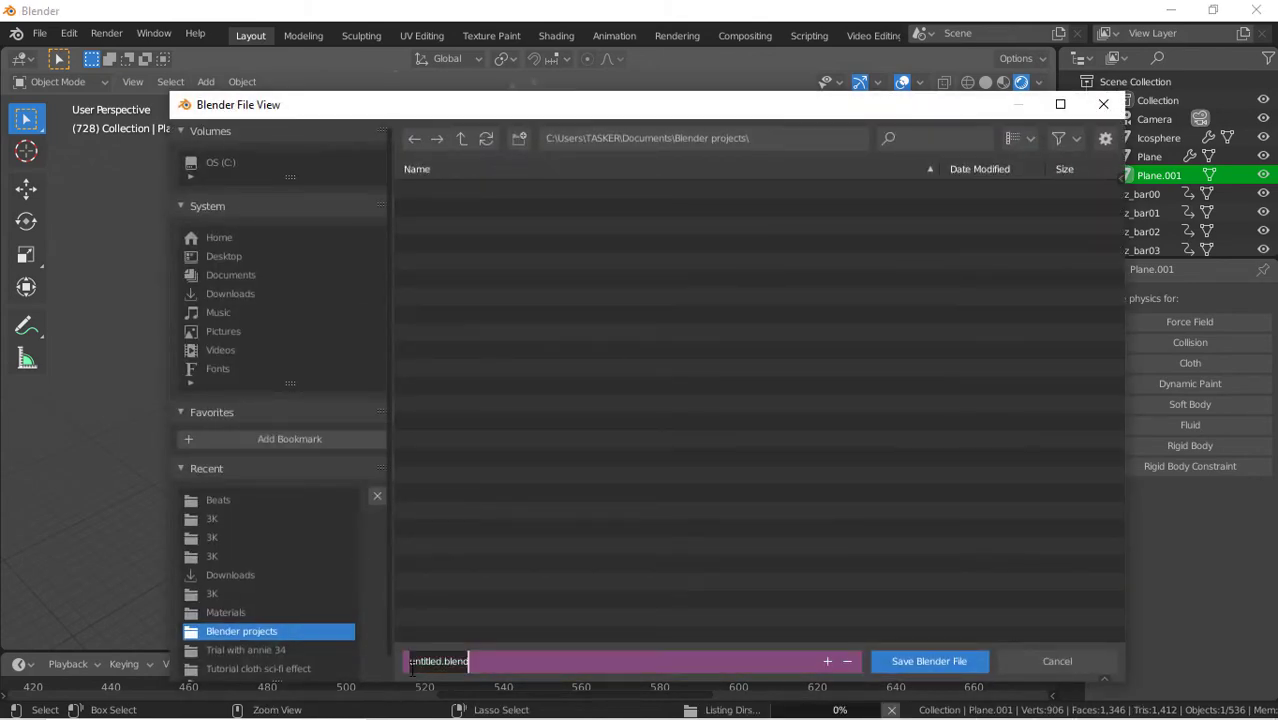
double_click(411, 663)
key("BackSpace")
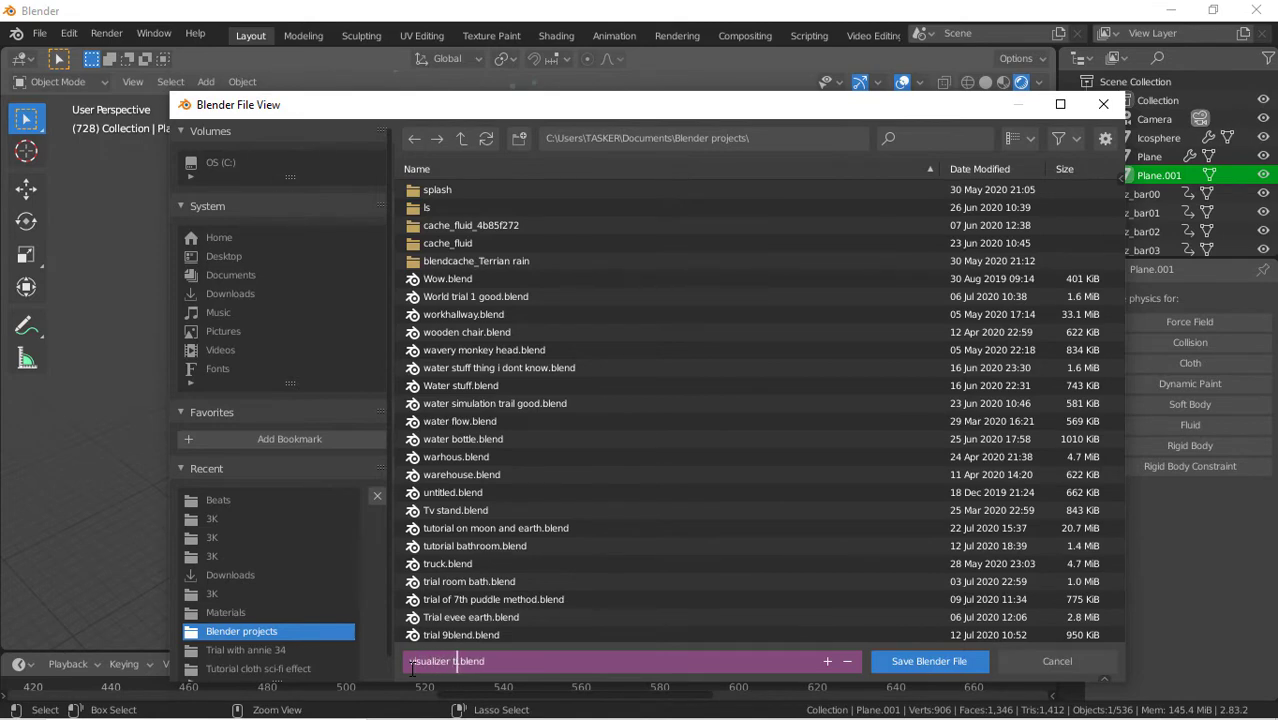
key("Return")
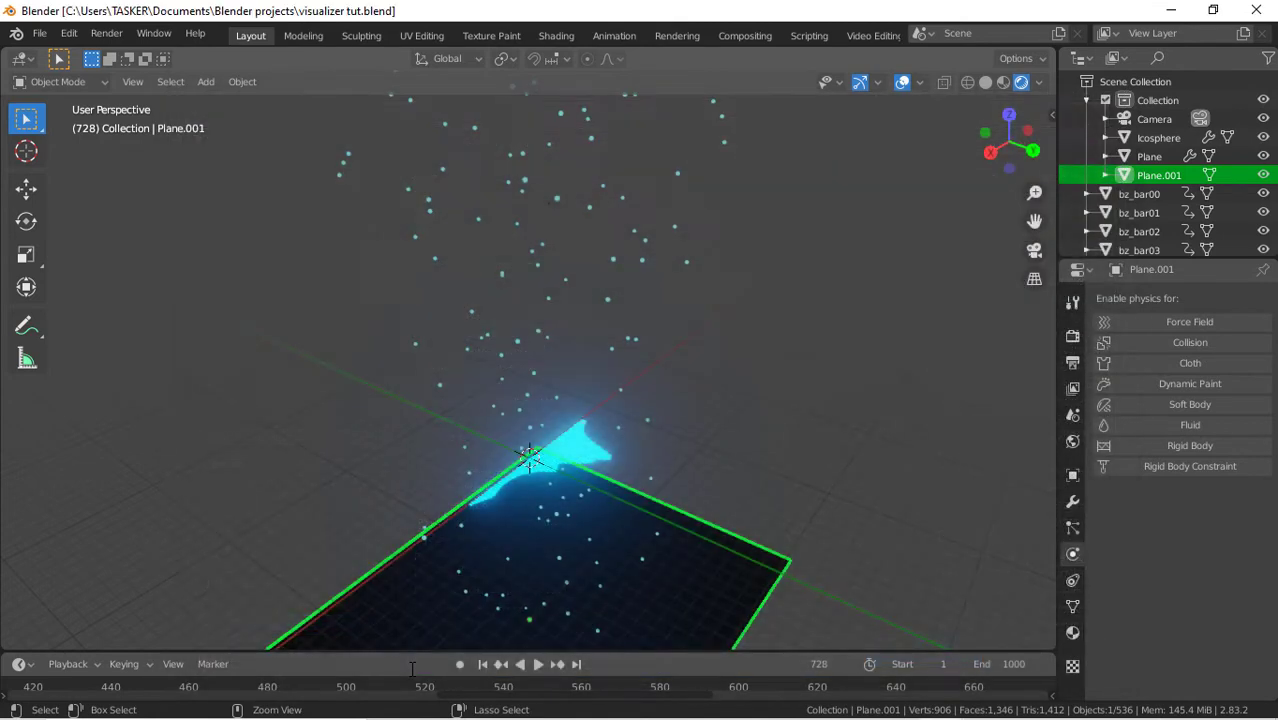
Start a new General file and delete the default cube, camera and light
left_click(38, 36)
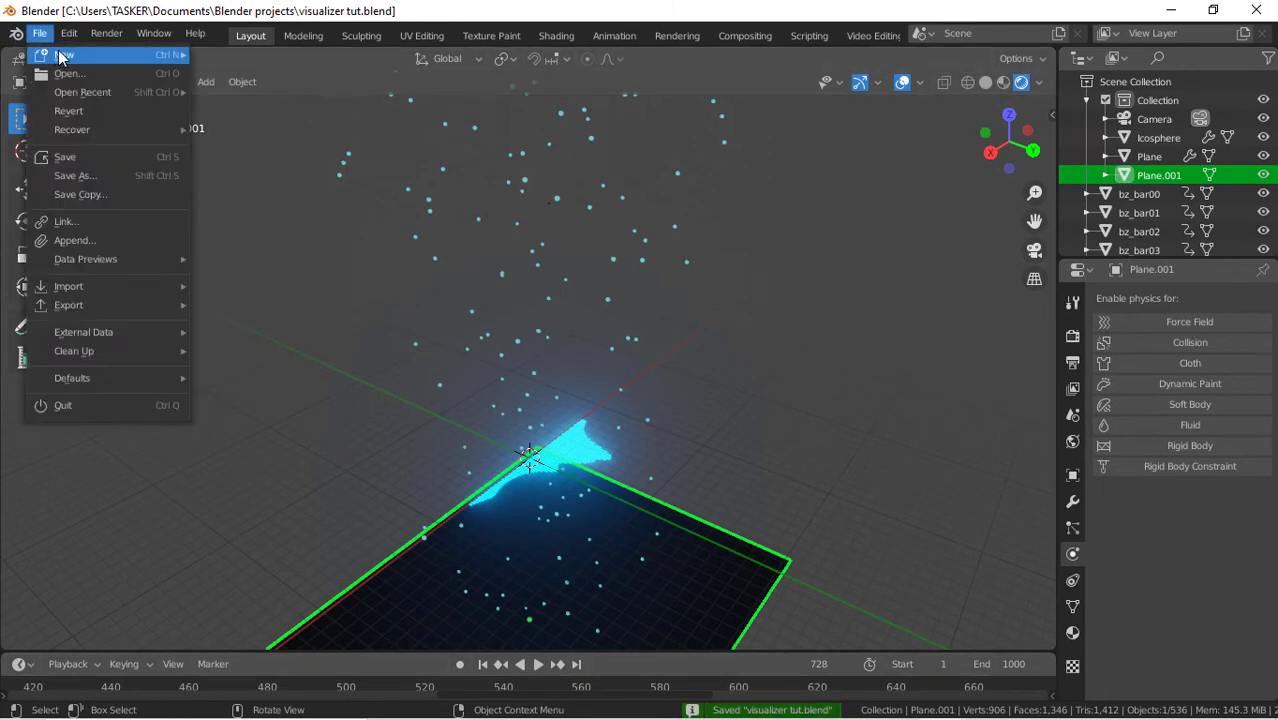
mouse_move(60, 54)
left_click(240, 55)
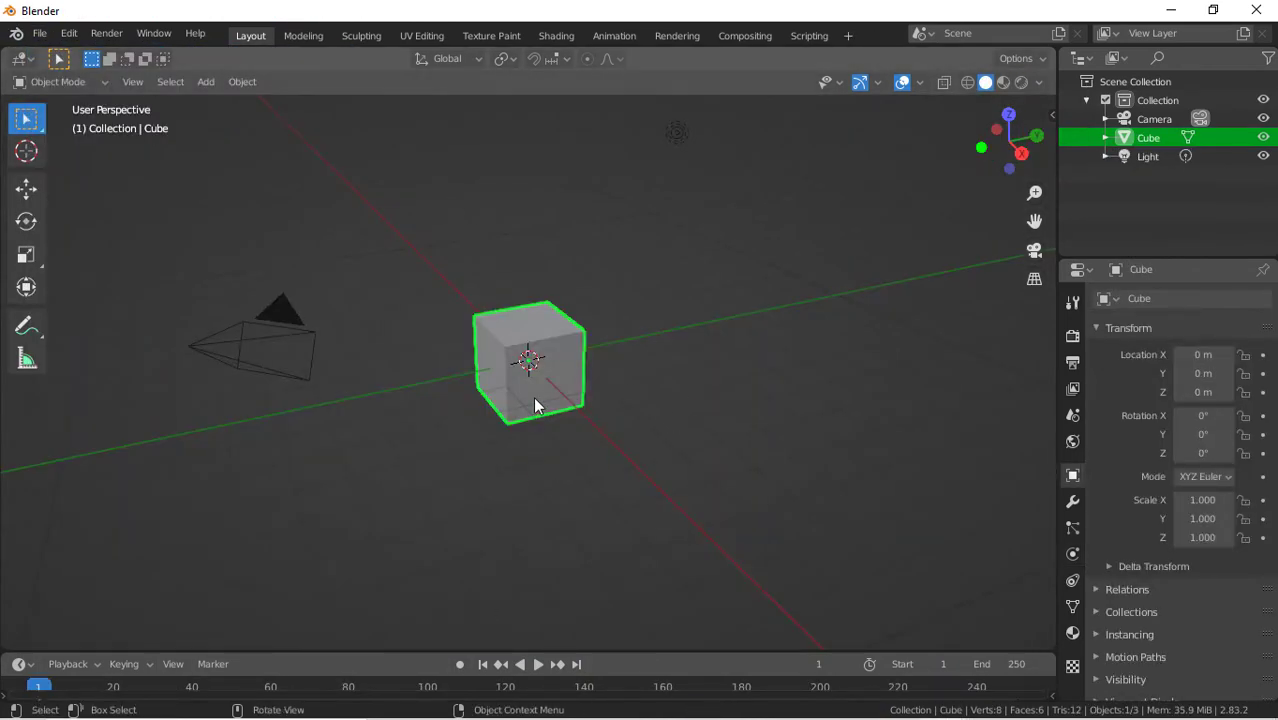
scroll(533, 396, "down", 5)
key("ctrl+a")
left_click(690, 298)
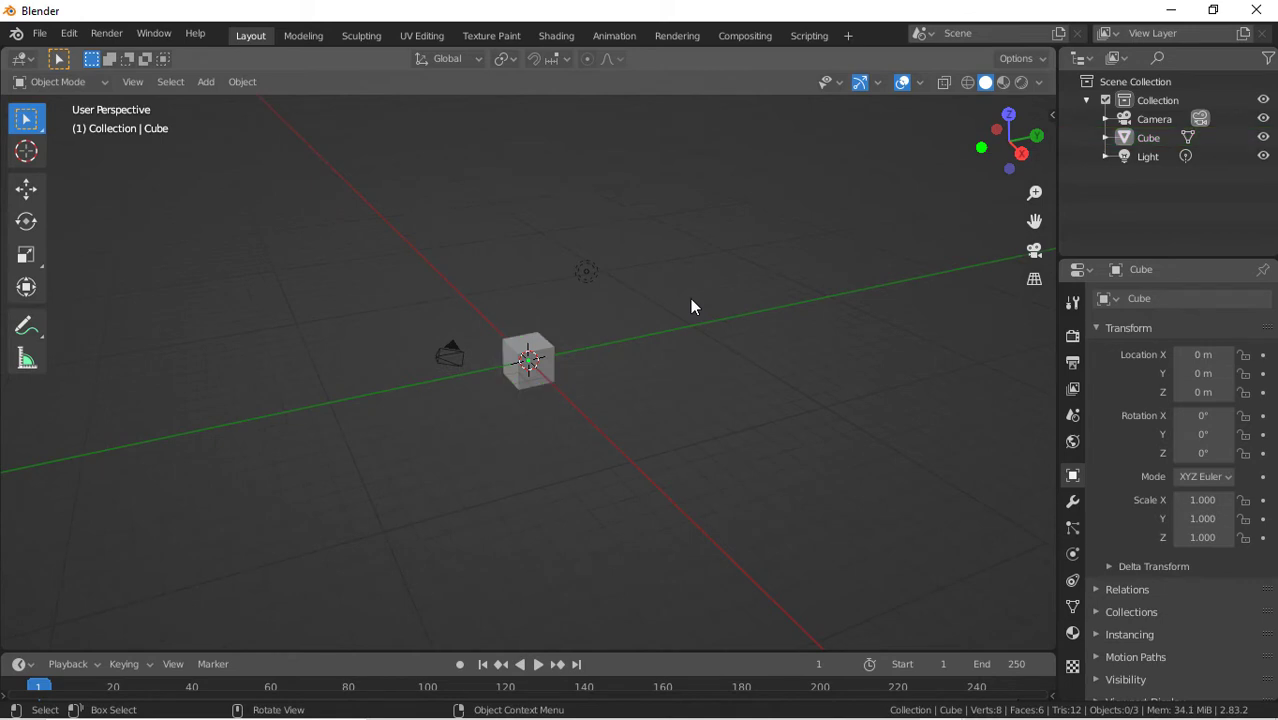
key("a")
key("Delete")
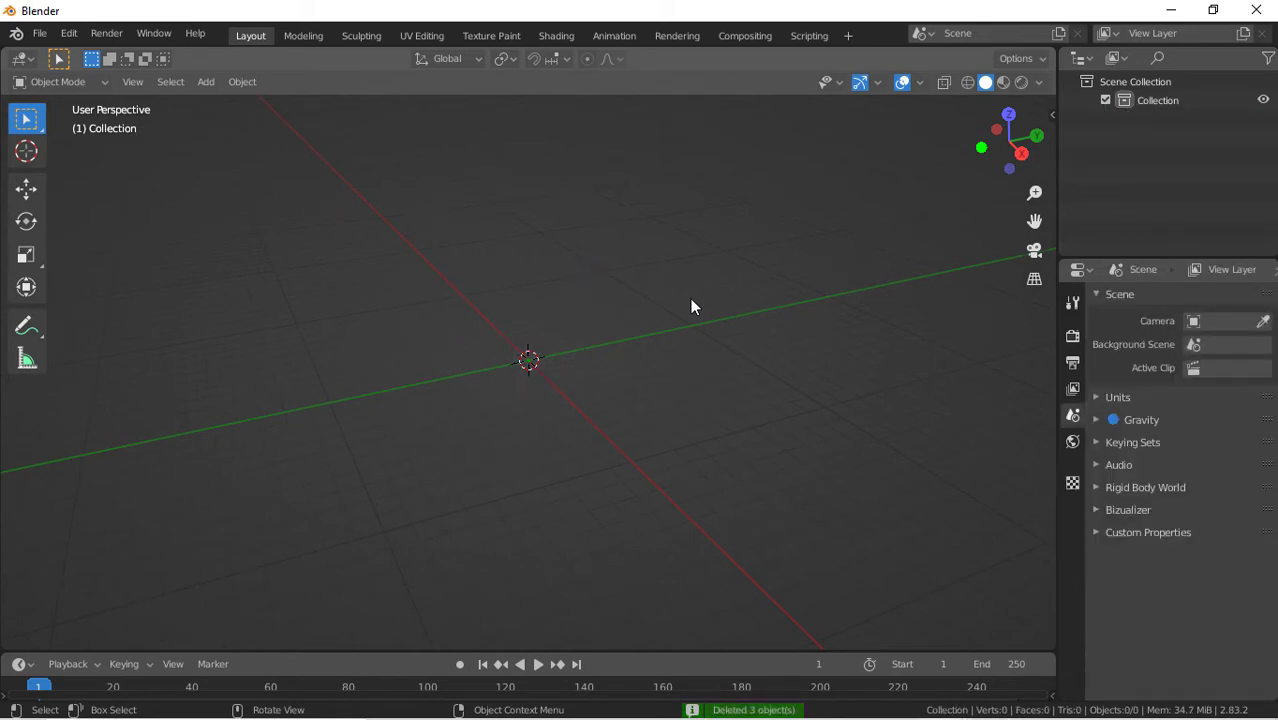
Set a music file from the Beats folder as the Bizualizer audio path
left_click(1128, 507)
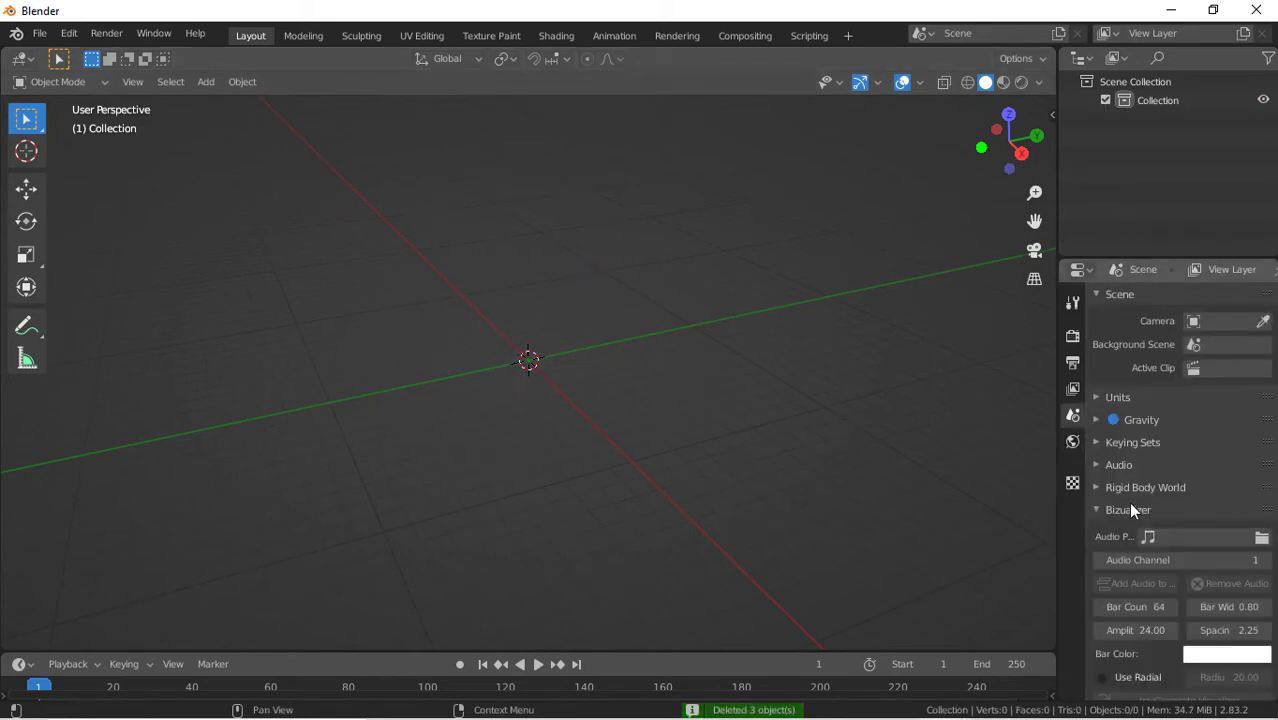
scroll(1130, 505, "down", 3)
left_click(1260, 416)
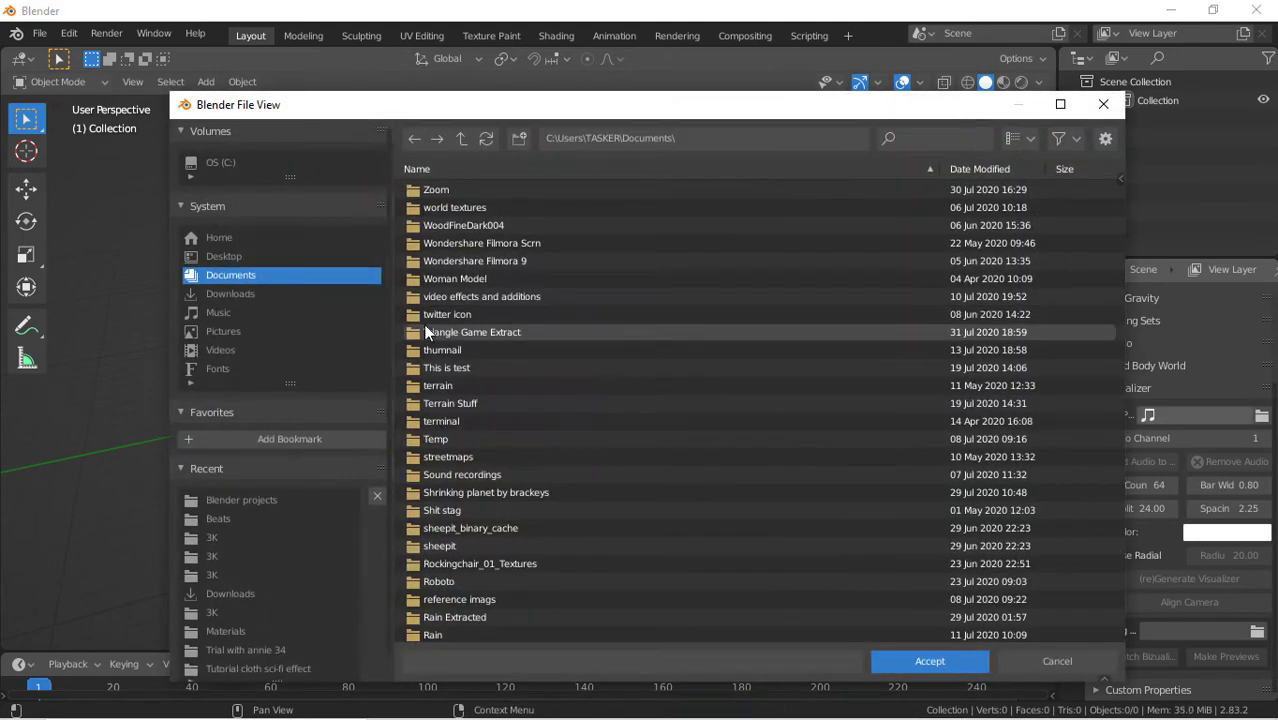
left_click(265, 518)
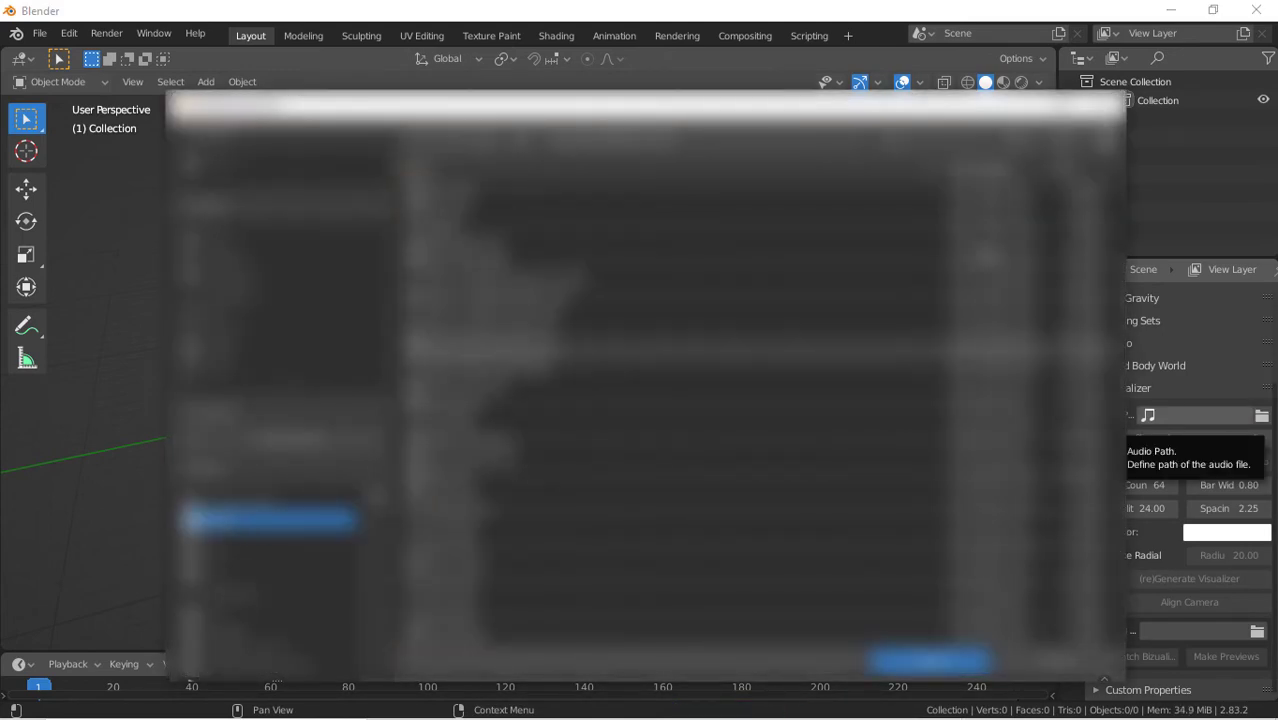
left_click(935, 140)
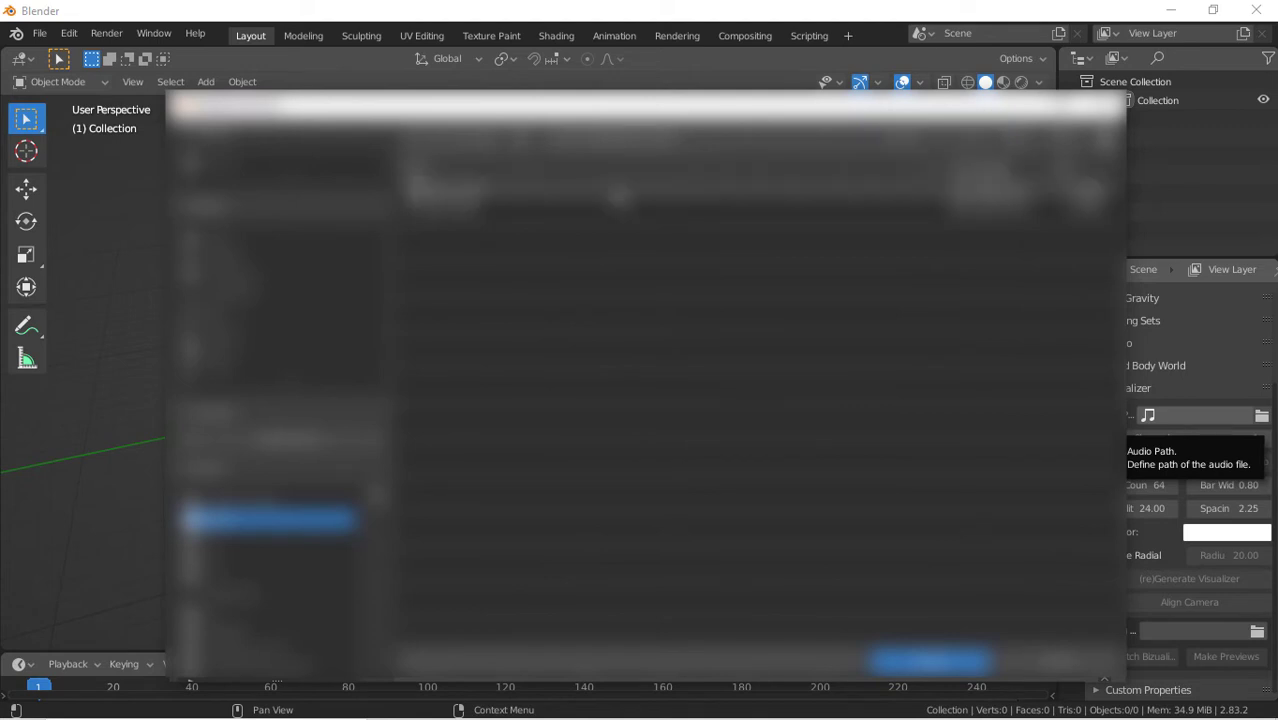
double_click(760, 194)
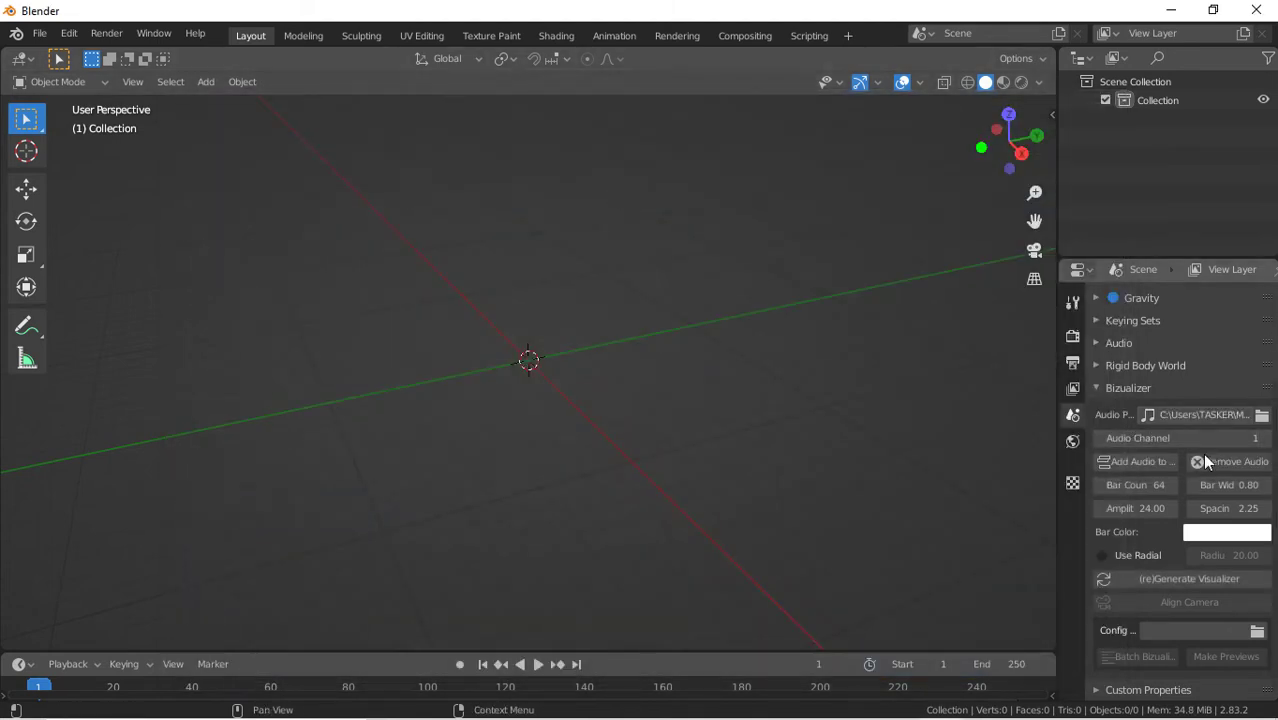
Generate the Bizualizer bars with the radial option enabled and play back the circular layout
left_click(1104, 557)
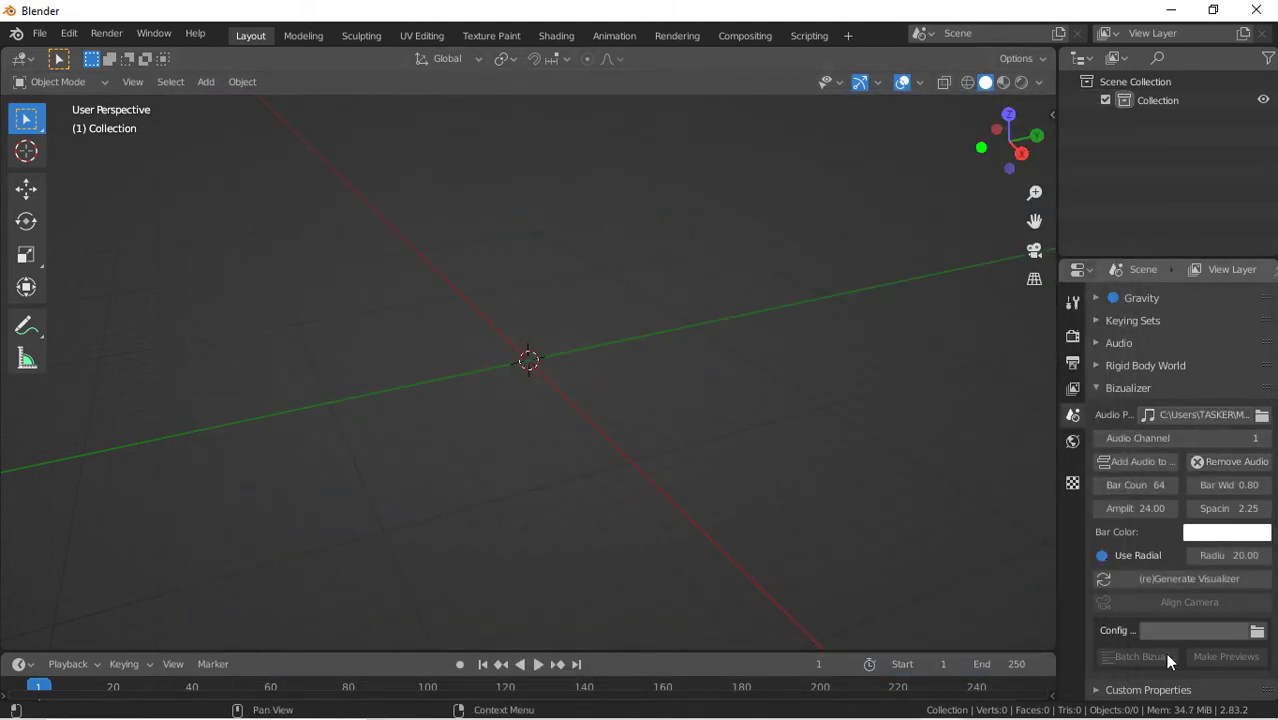
left_click(1189, 588)
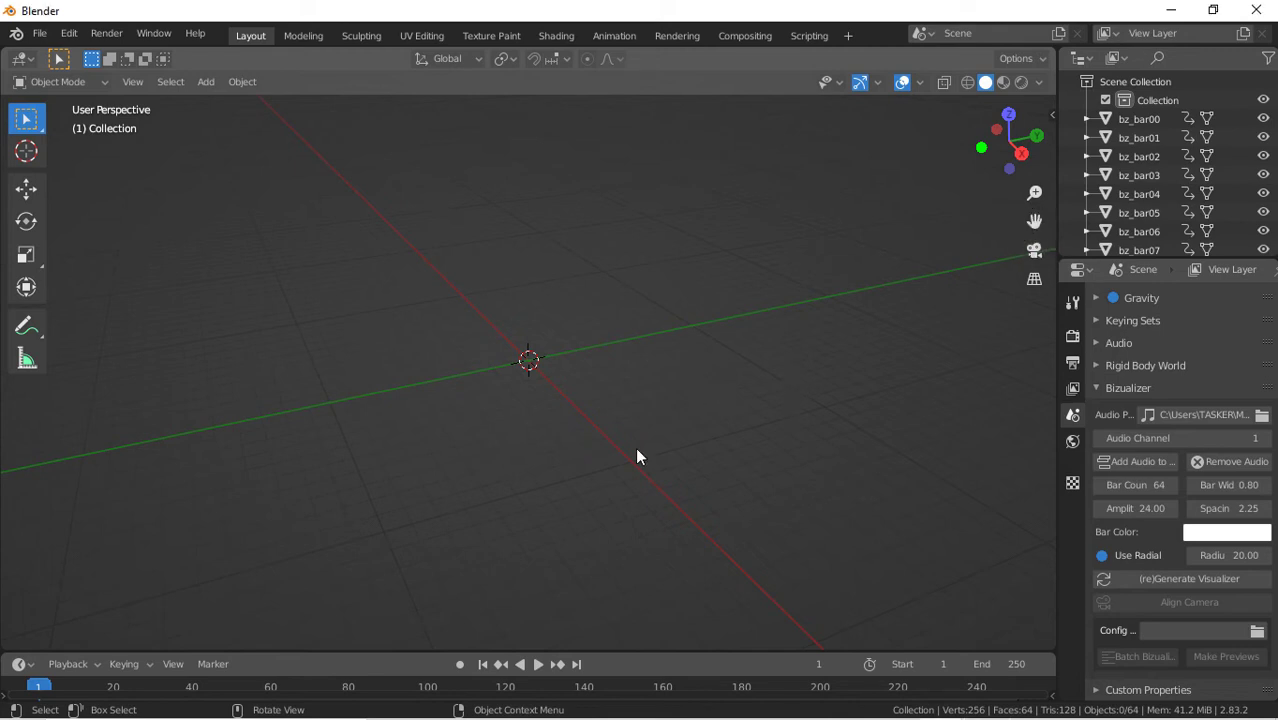
key("space")
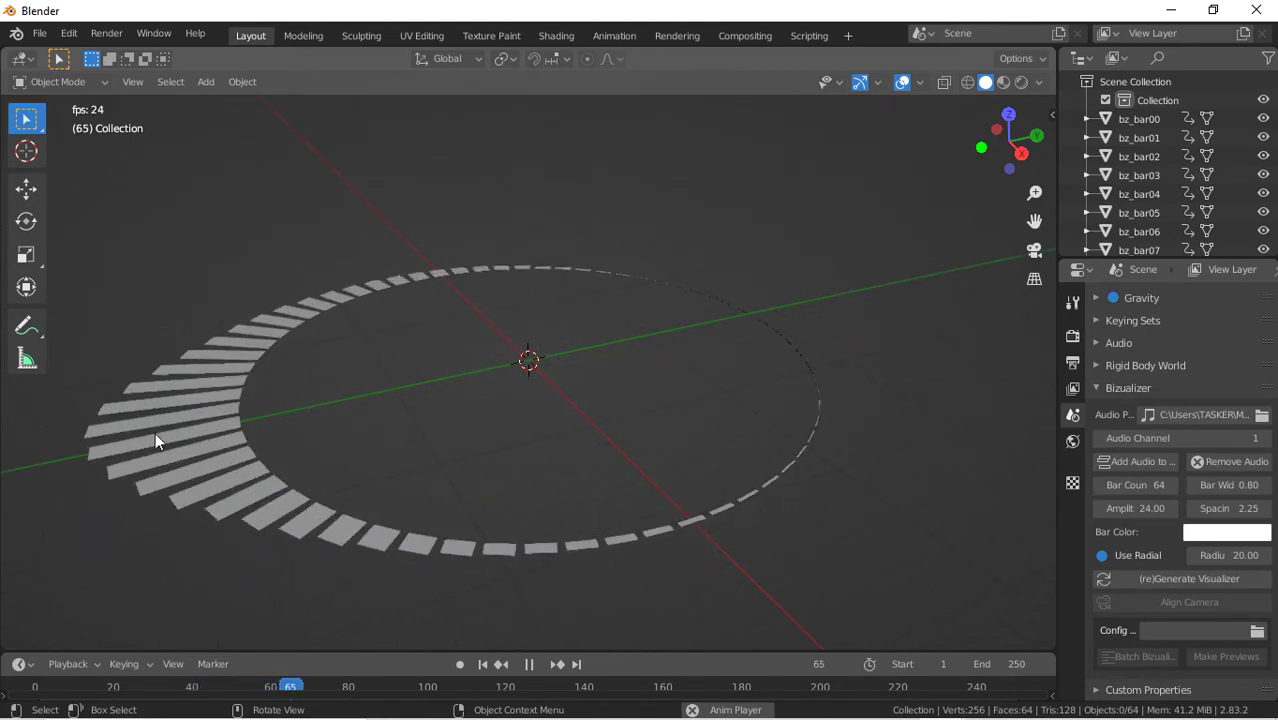
left_click_drag(1033, 166, 665, 409)
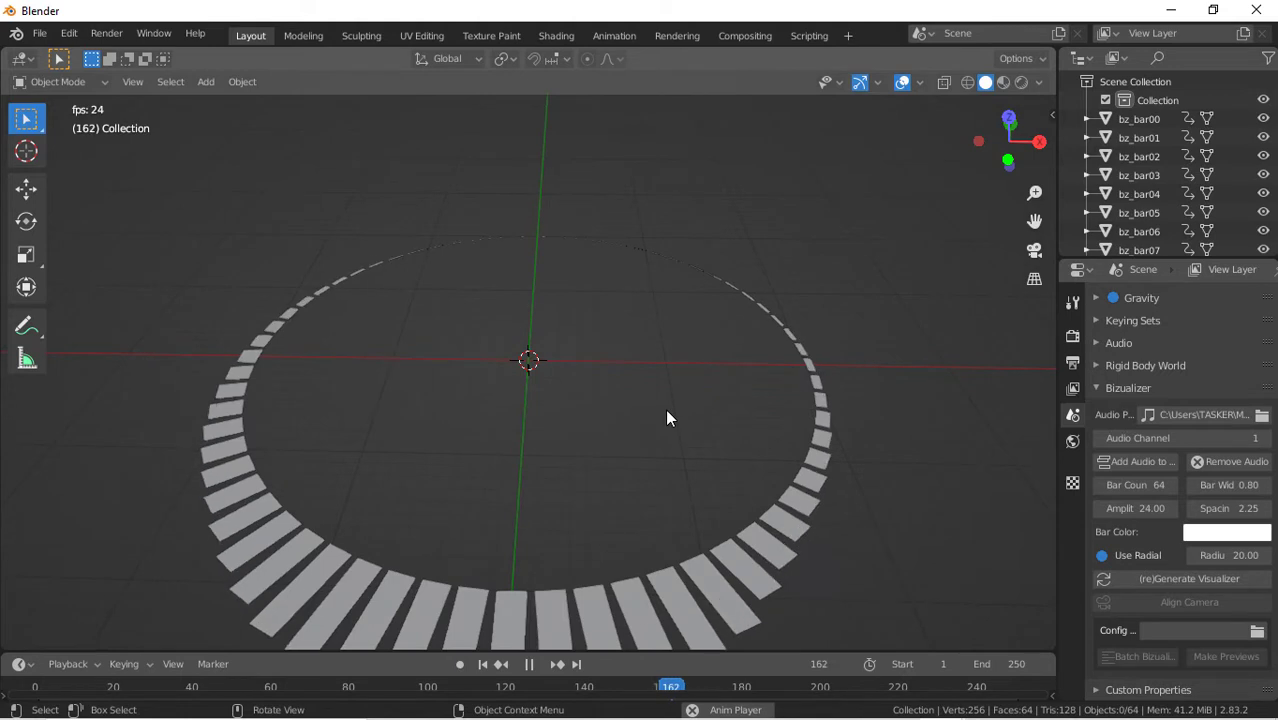
key("space")
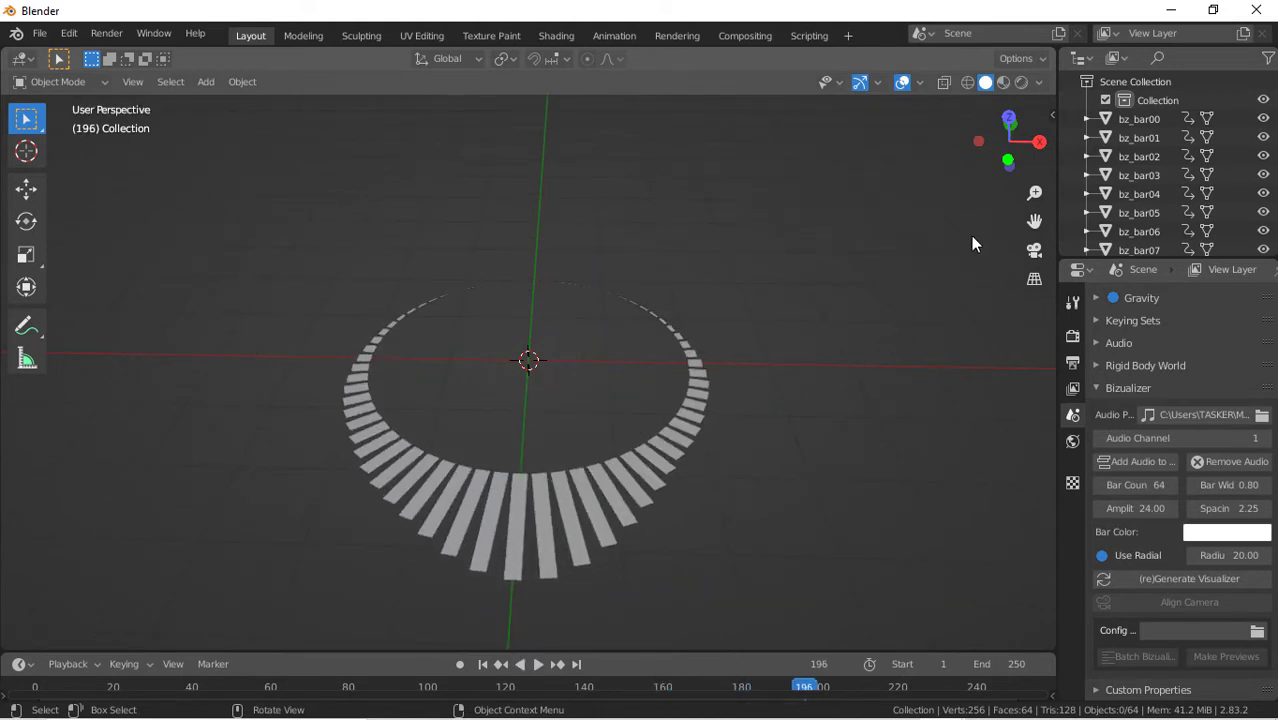
Set the animation's end frame to 1000, preview it briefly and return to the first frame
left_click(979, 664)
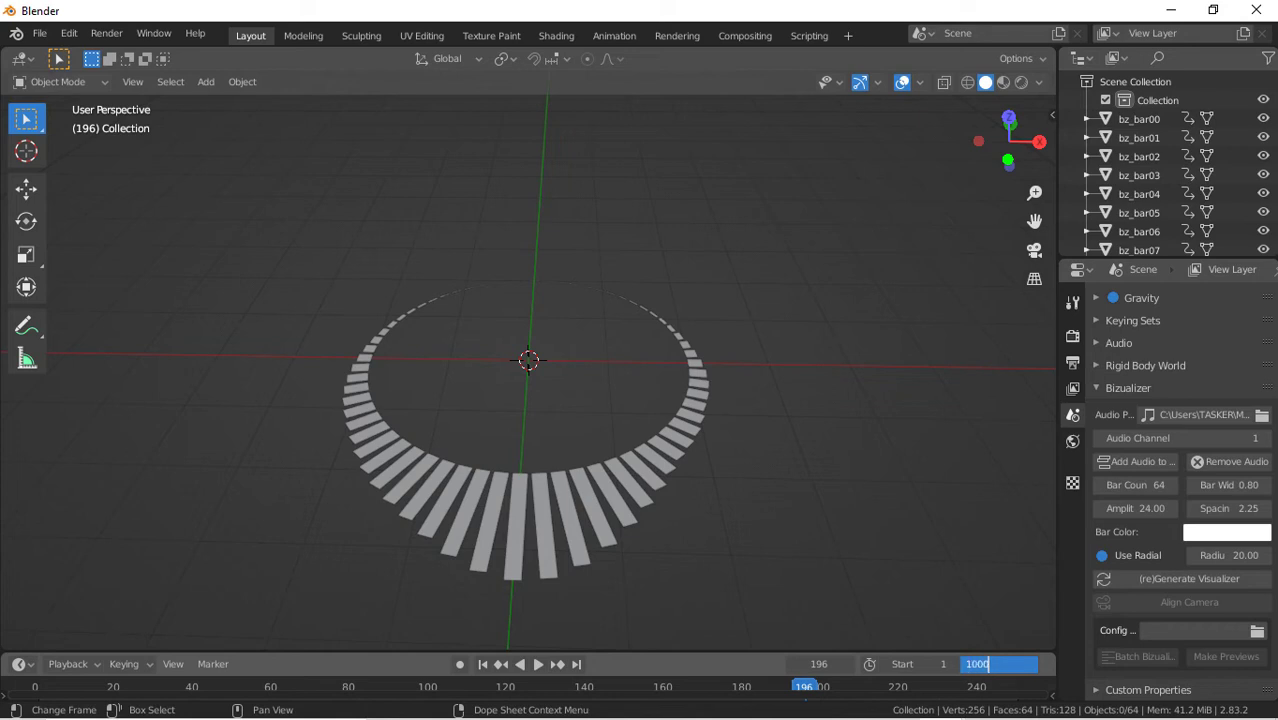
key("Return")
key("space")
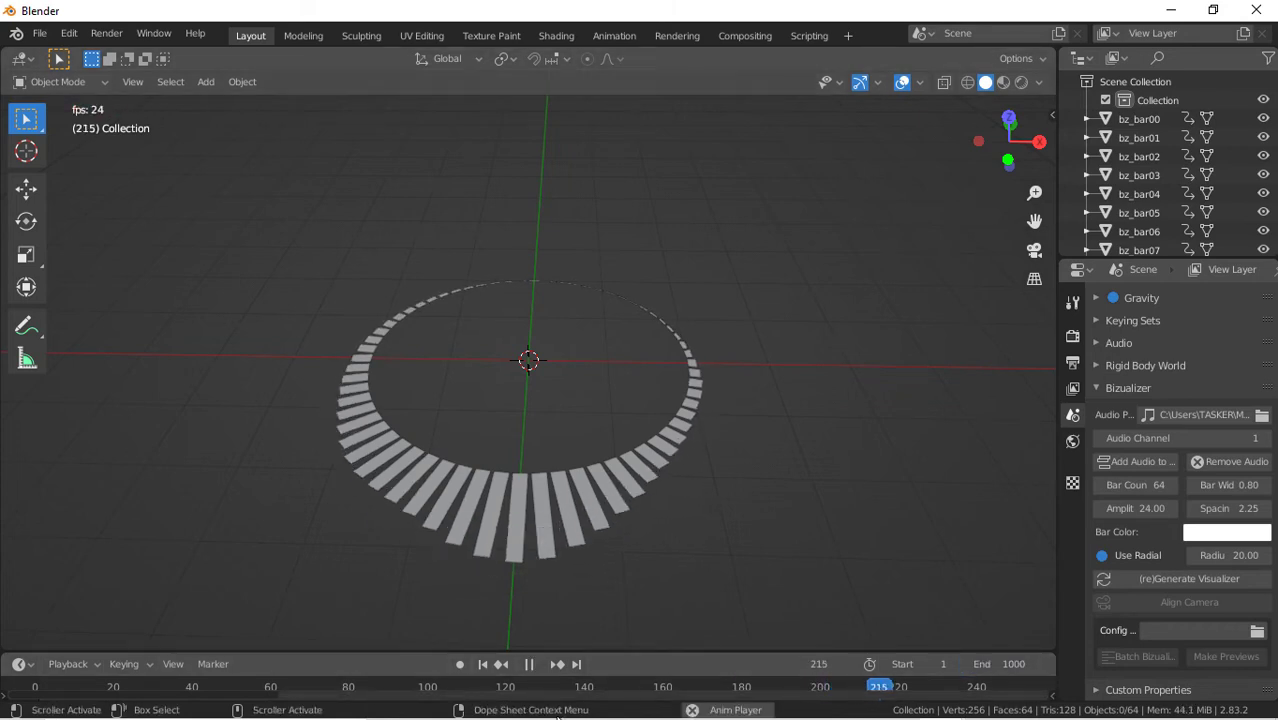
key("space")
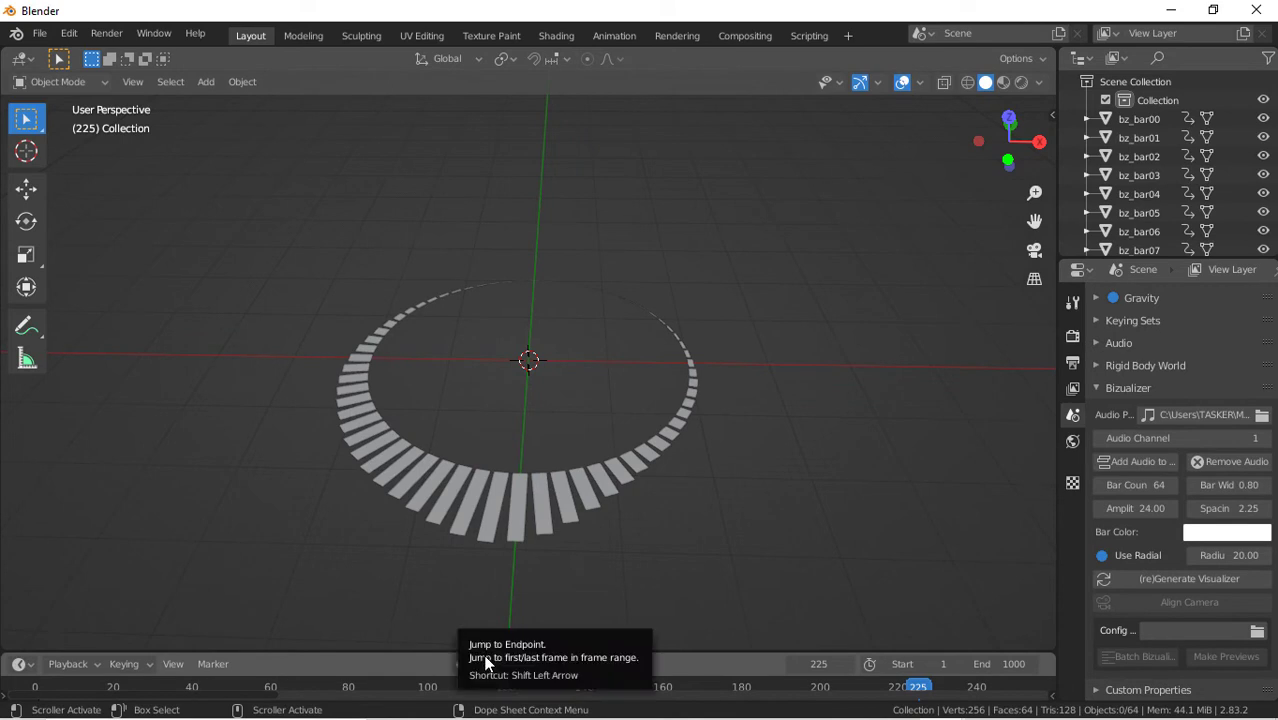
left_click(484, 664)
Add a Video Editing workspace and insert Annie 34.mp3 as a sound strip in the sequencer
left_click(851, 34)
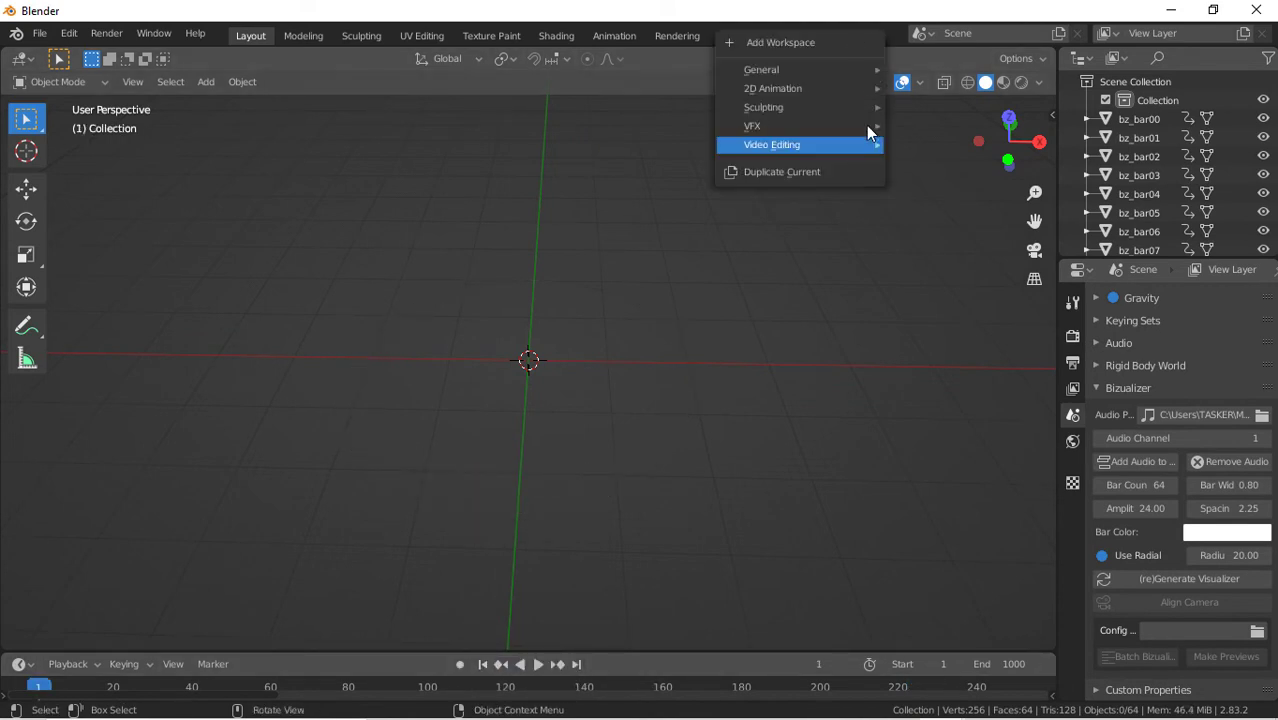
mouse_move(864, 145)
left_click(902, 162)
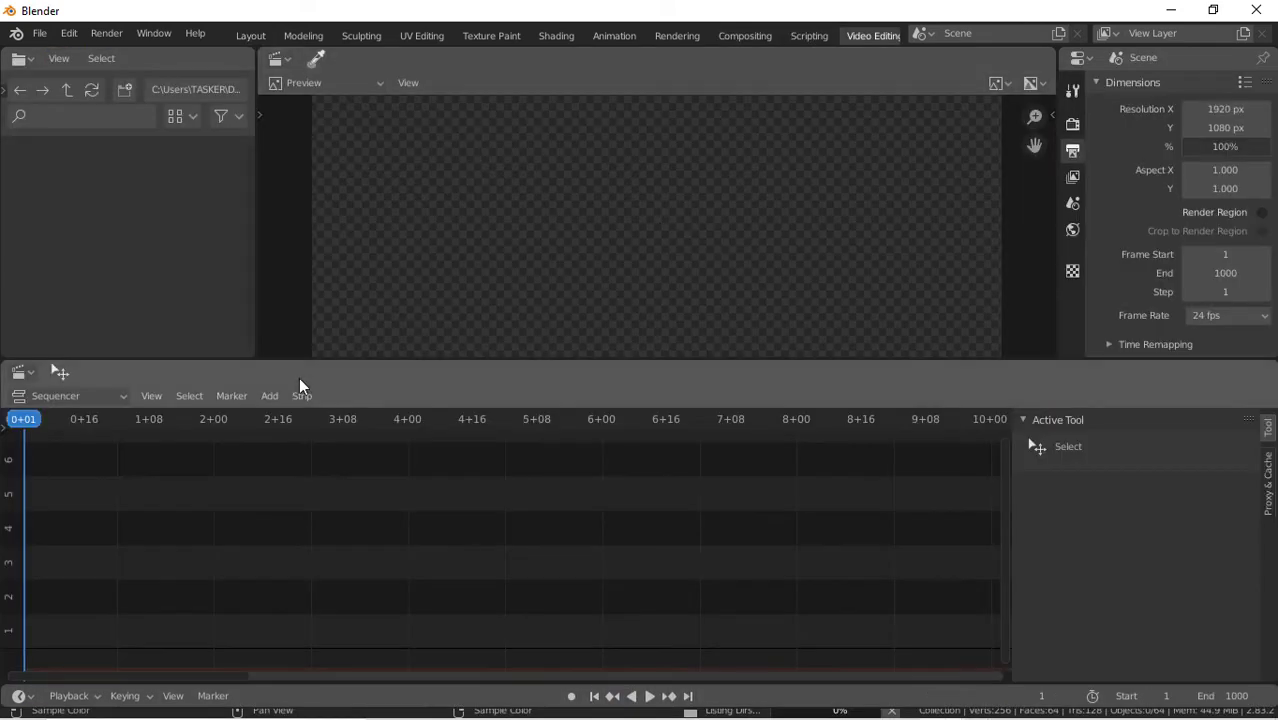
left_click(270, 396)
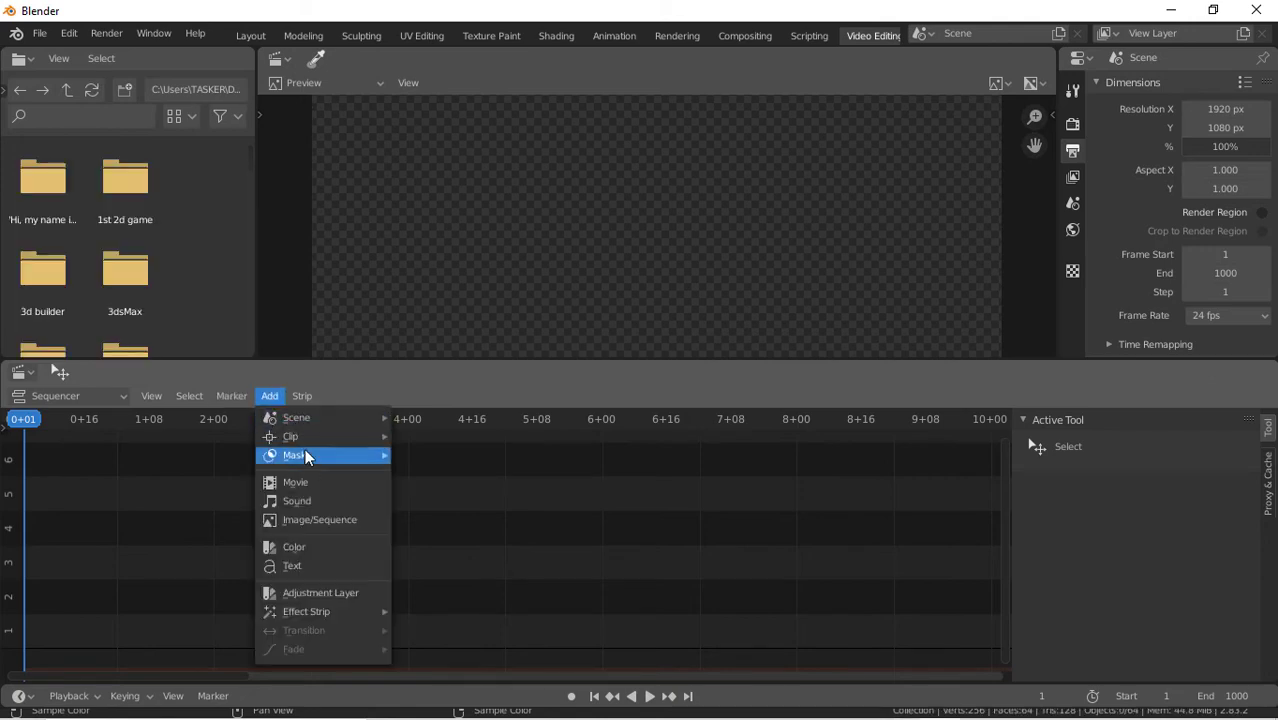
left_click(310, 501)
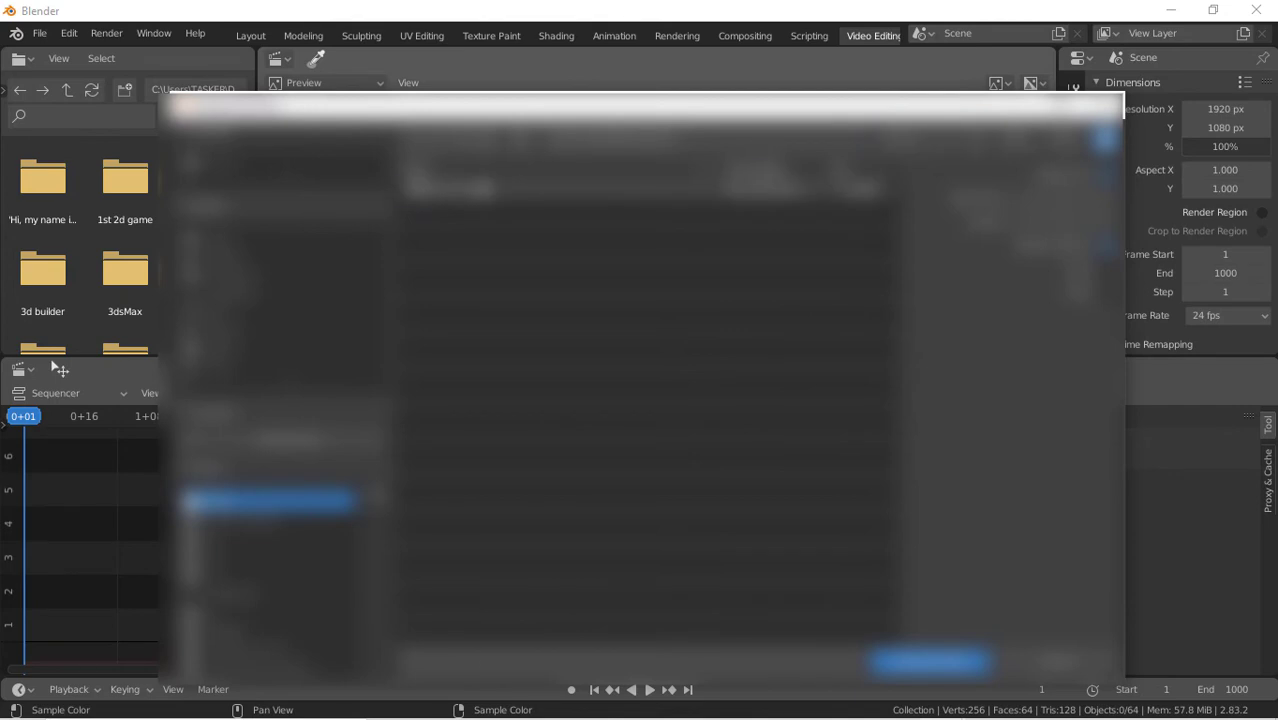
double_click(480, 188)
Play the radial bars together with the sound strip in the Layout workspace
key("space")
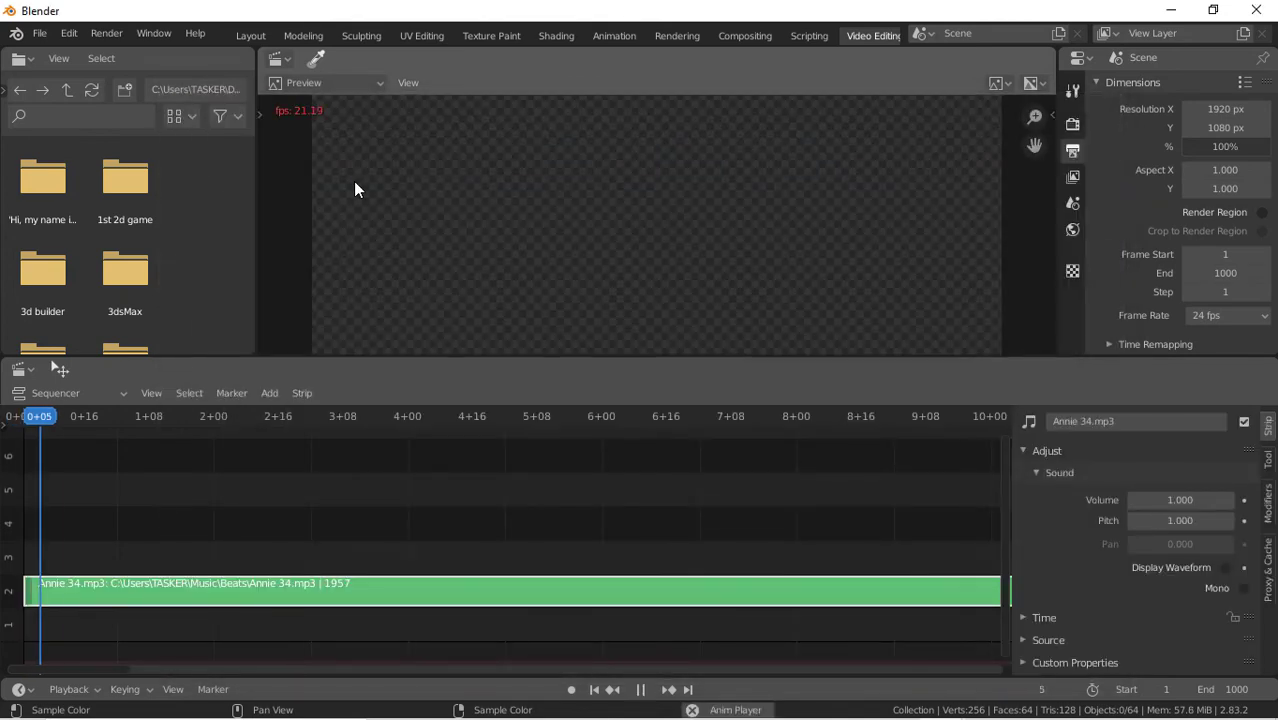
left_click(236, 37)
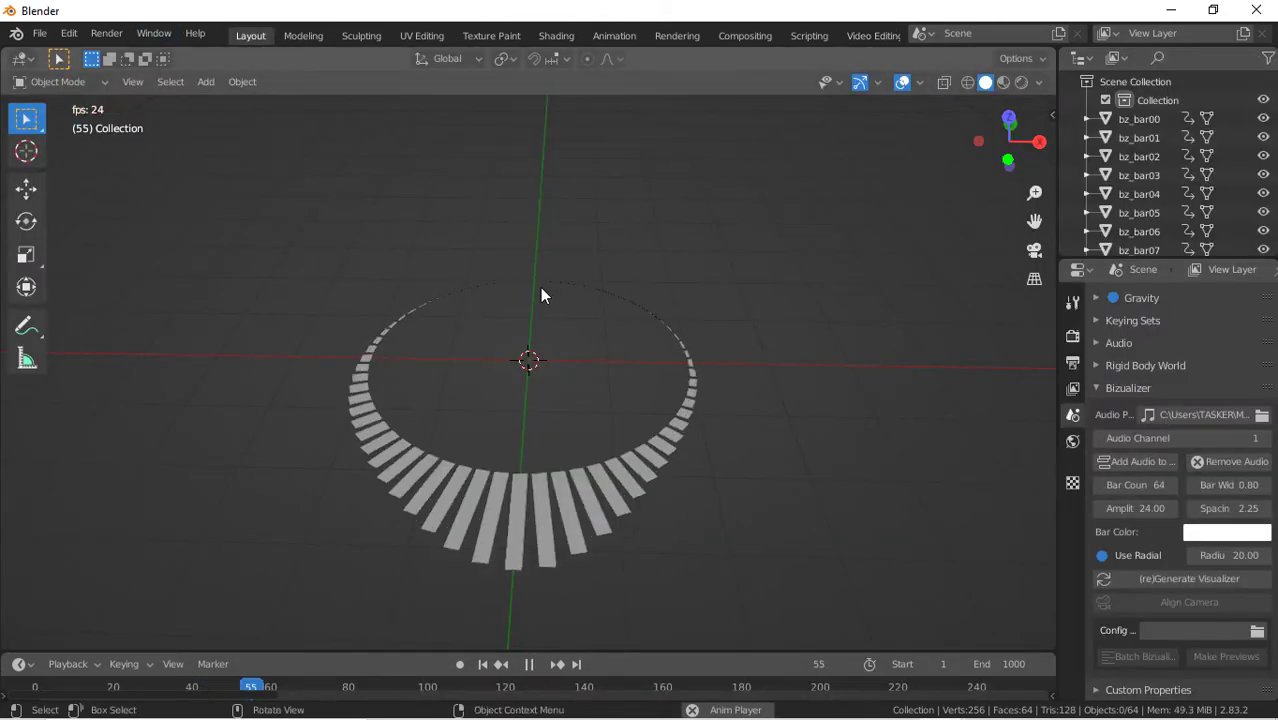
key("space")
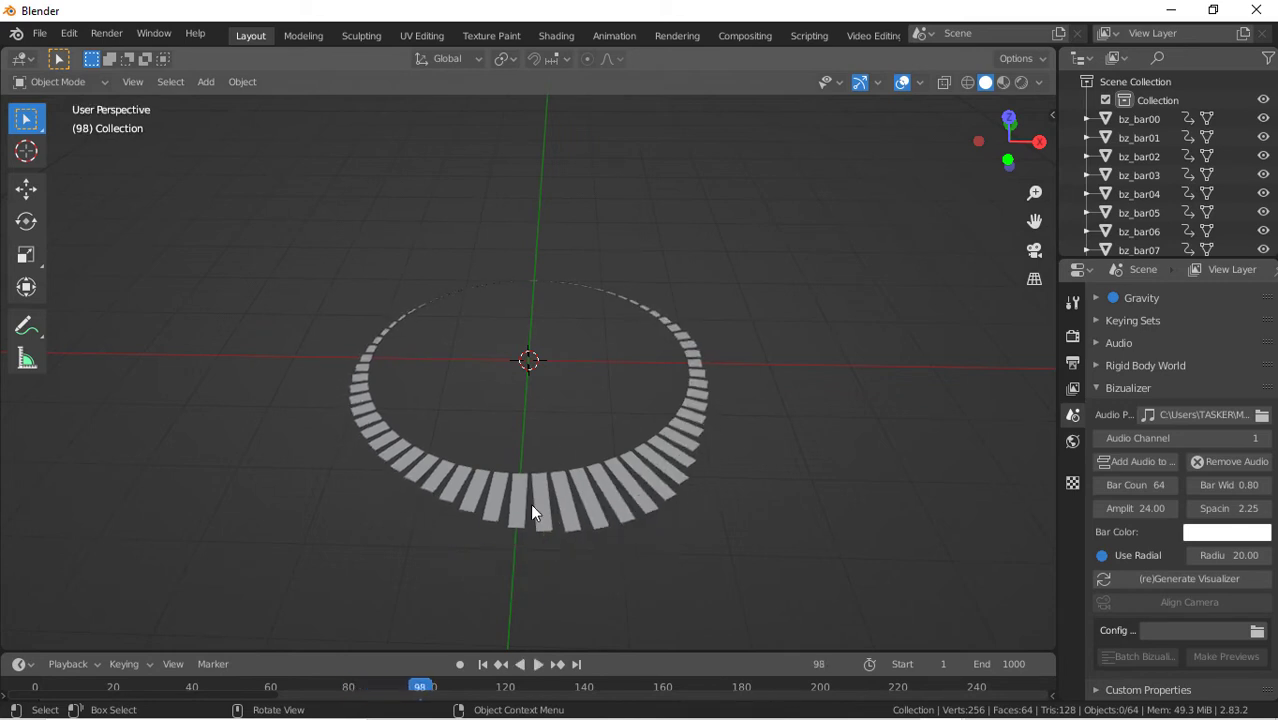
Display the radial visualizer in rendered shading from the top view
left_click(1021, 83)
left_click(1009, 119)
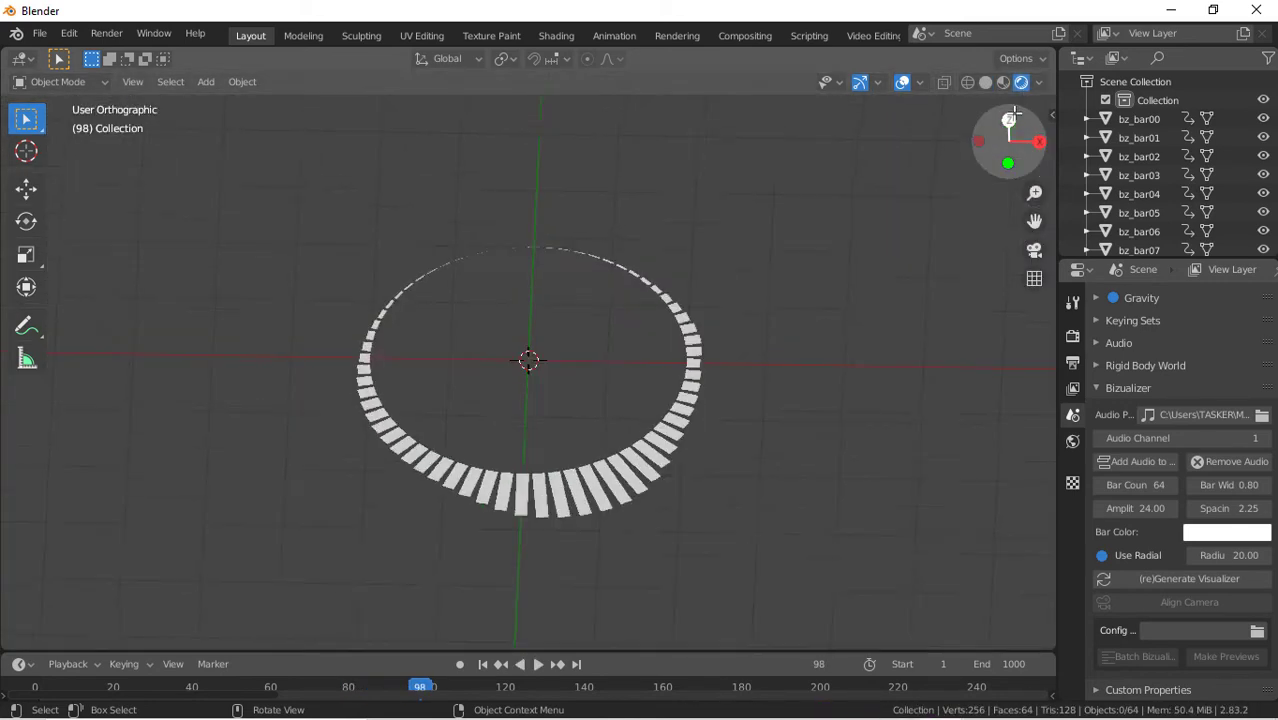
left_click(606, 600)
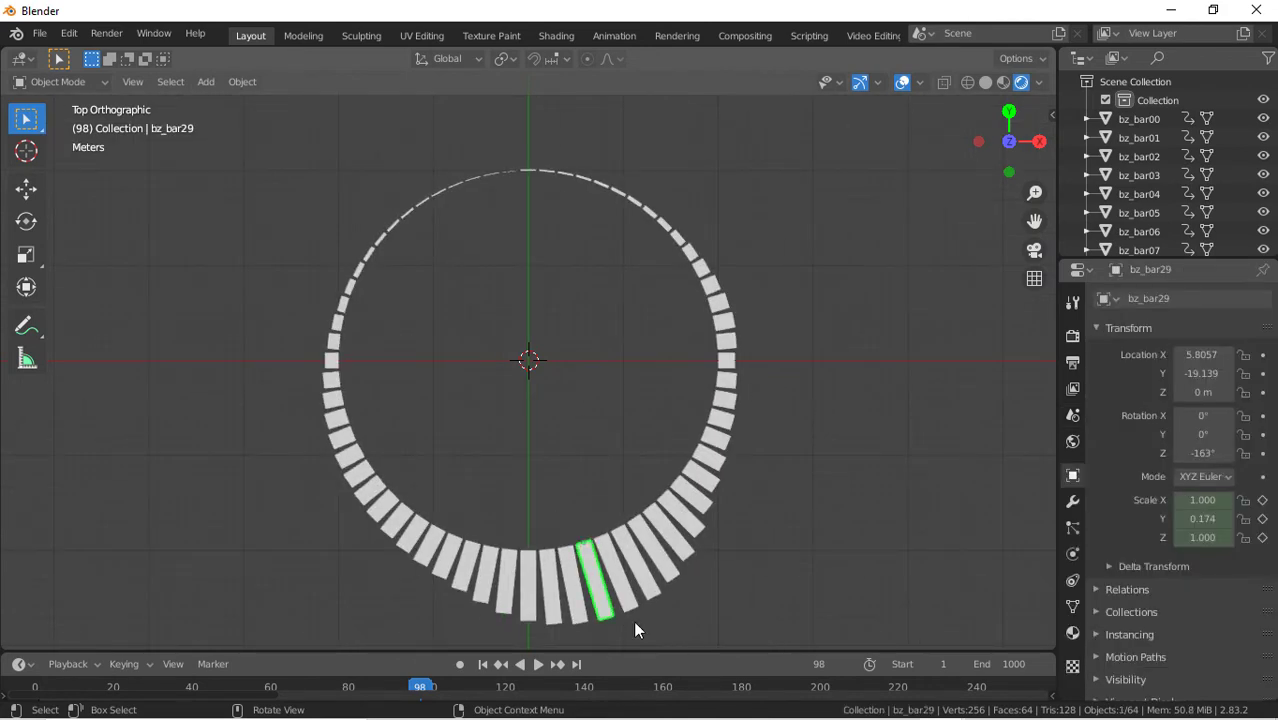
scroll(805, 424, "down", 10)
scroll(805, 424, "up", 9)
scroll(807, 426, "down", 2)
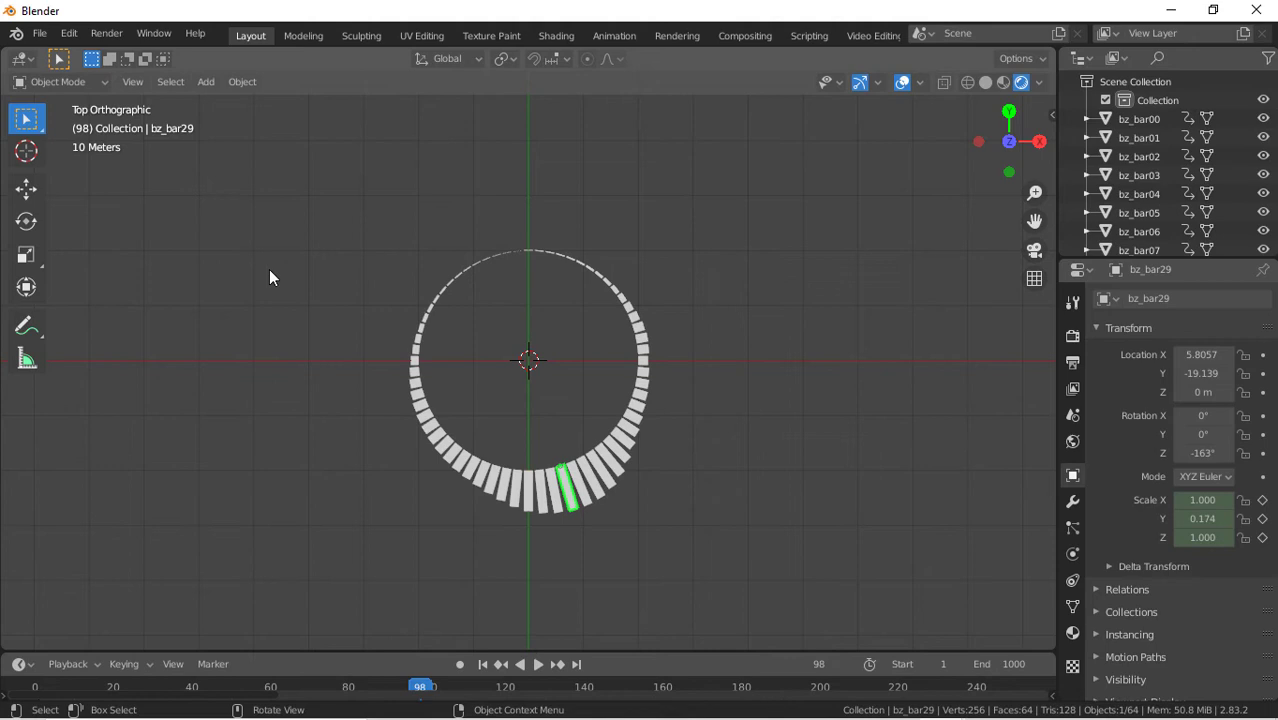
left_click(40, 33)
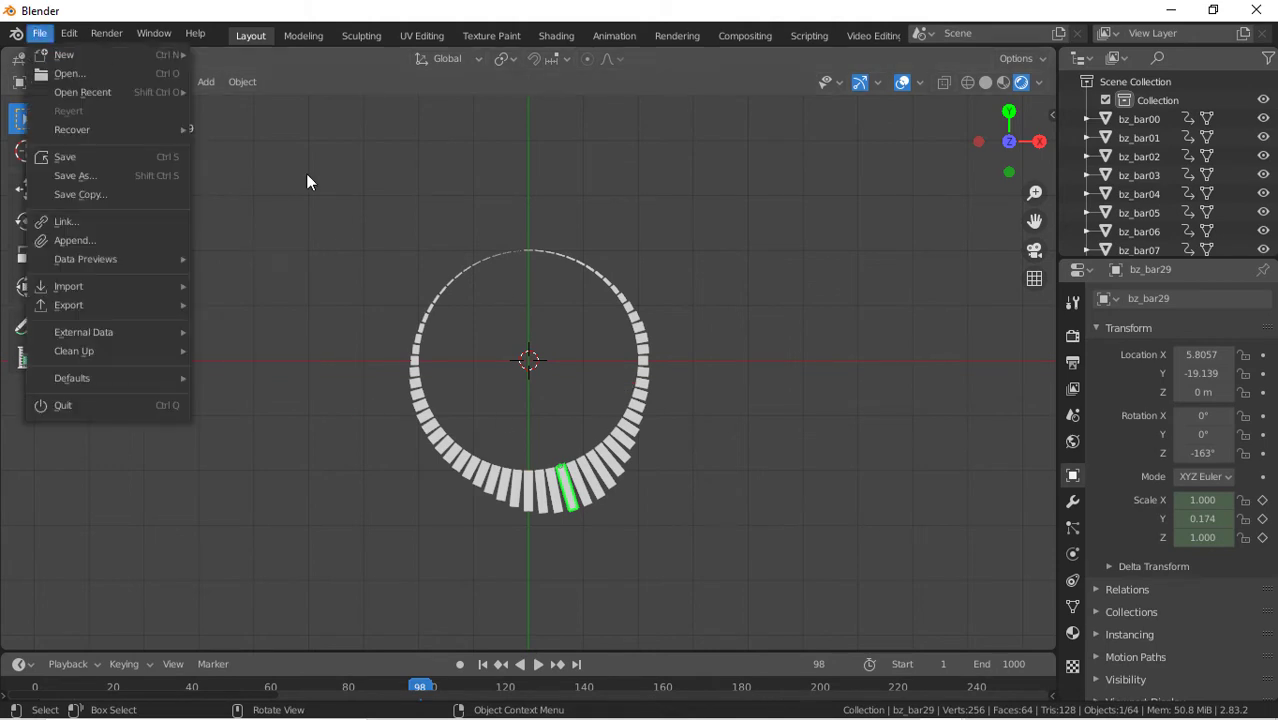
left_click(494, 462)
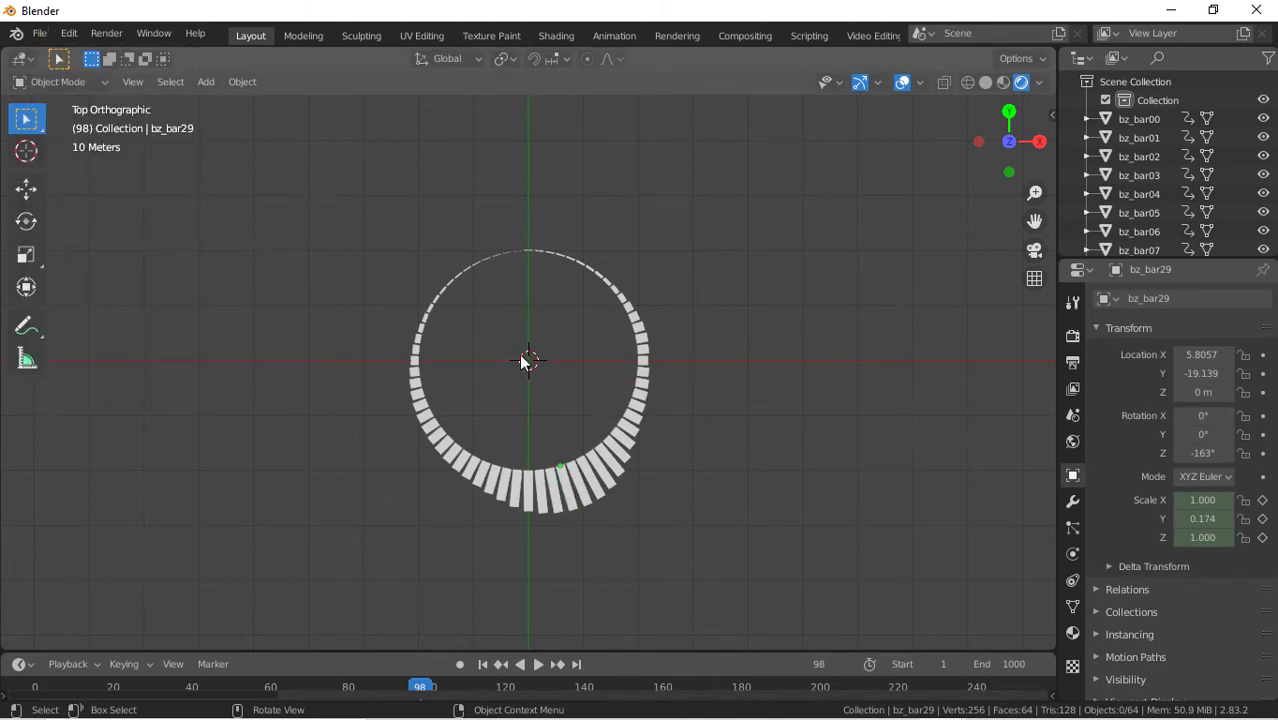
left_click_drag(321, 155, 756, 540)
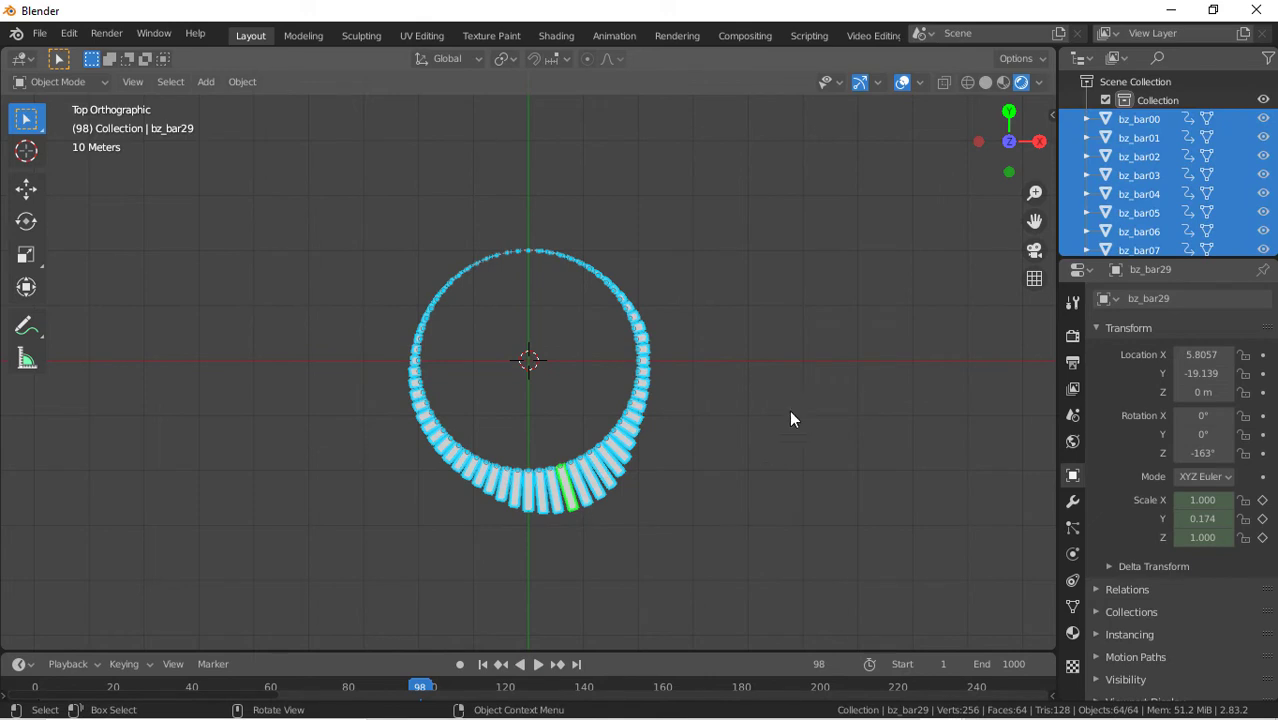
left_click(531, 472)
left_click(551, 249)
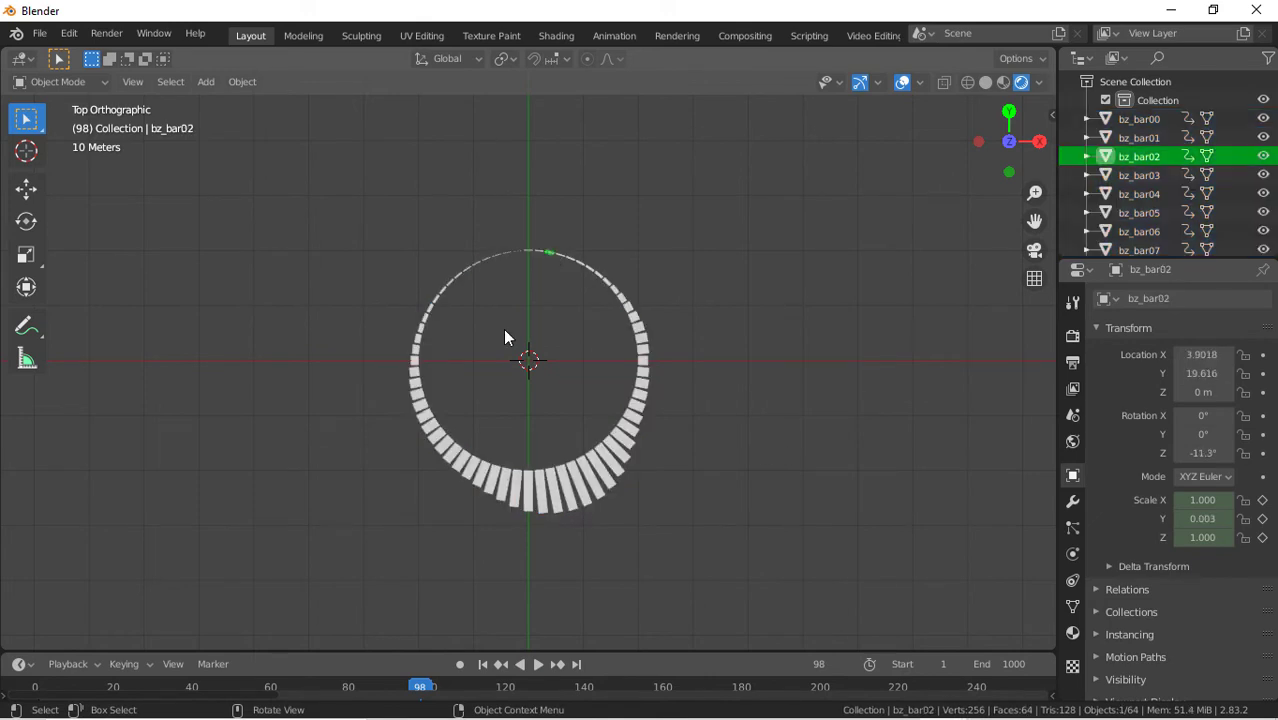
left_click(503, 328)
left_click(39, 33)
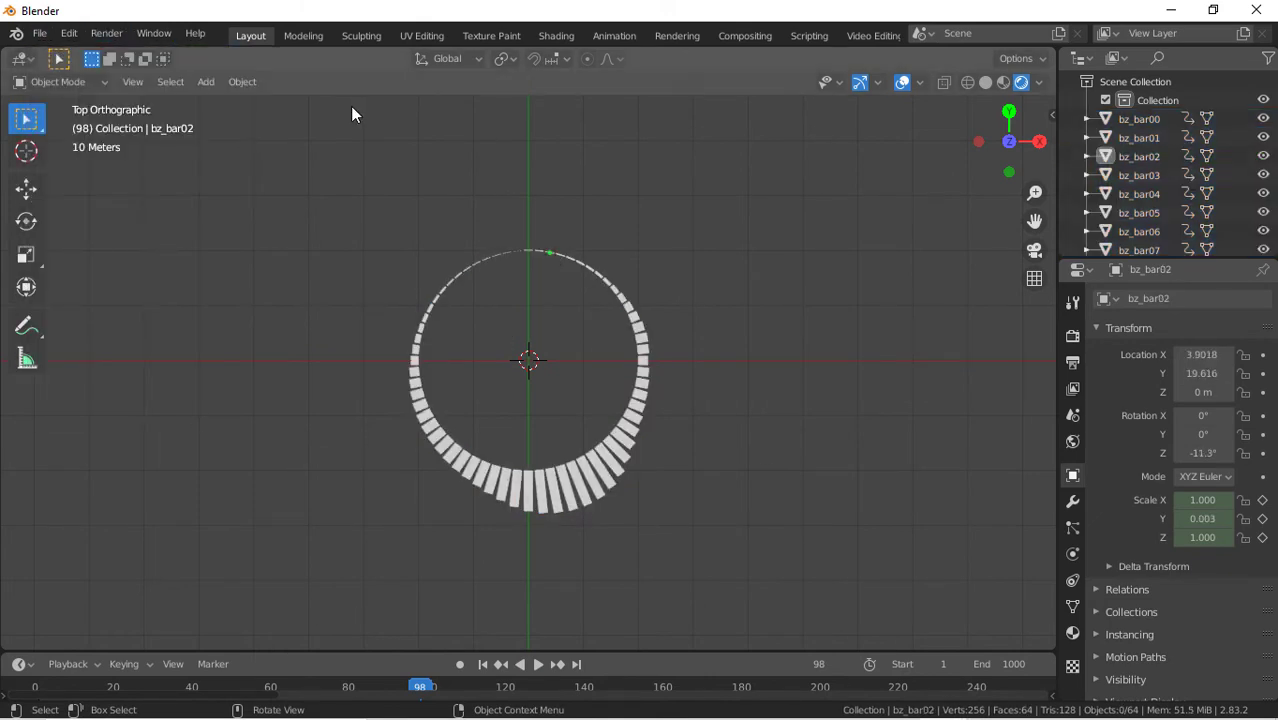
left_click_drag(349, 185, 700, 479)
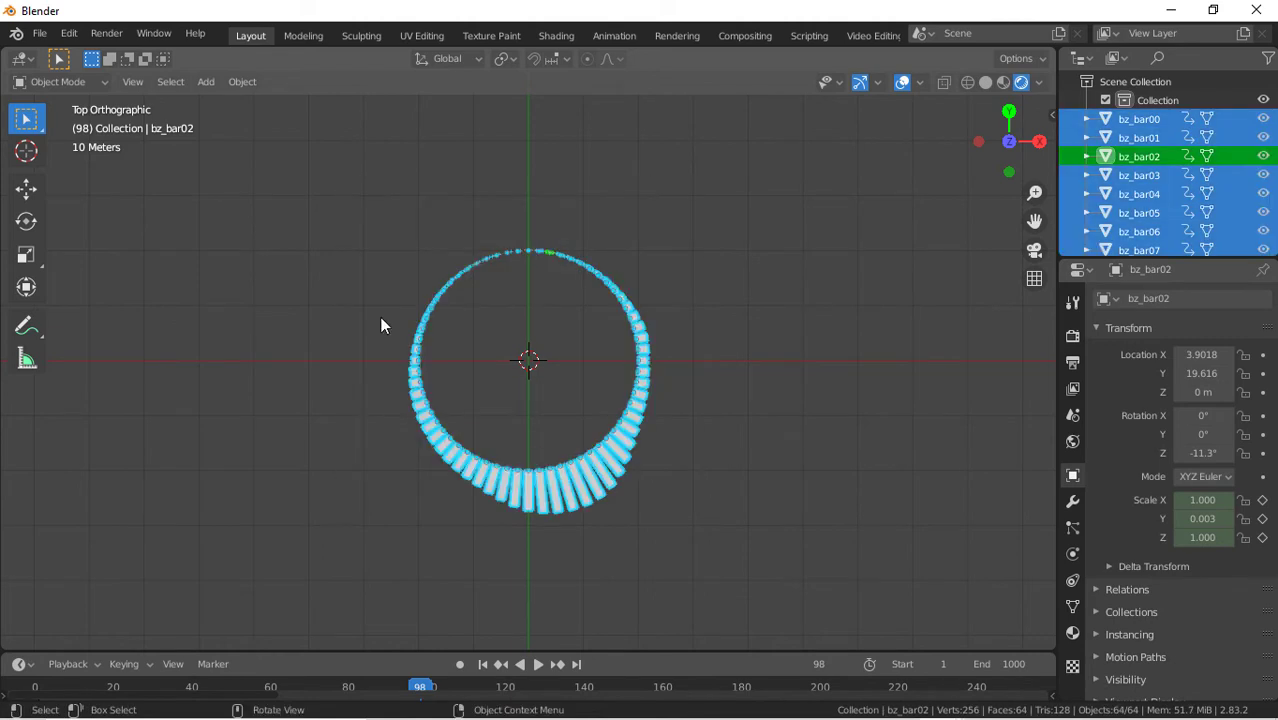
left_click(283, 174)
left_click(39, 33)
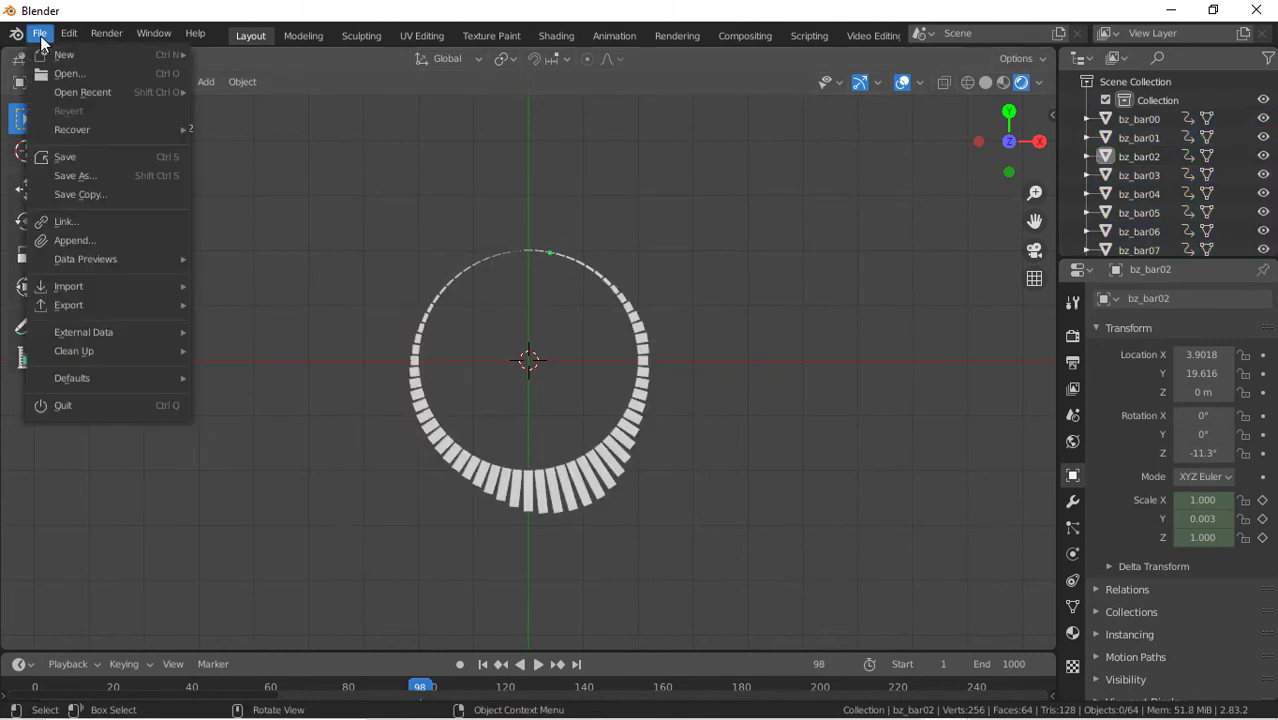
mouse_move(92, 94)
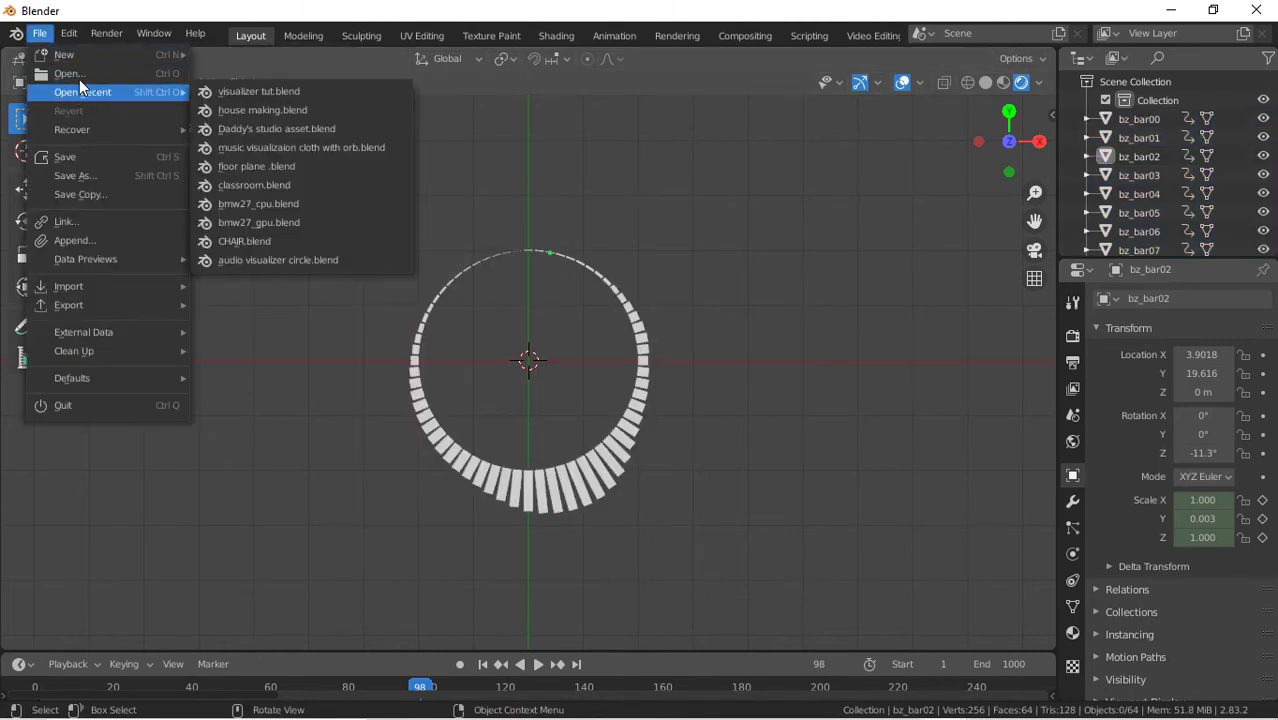
key("Escape")
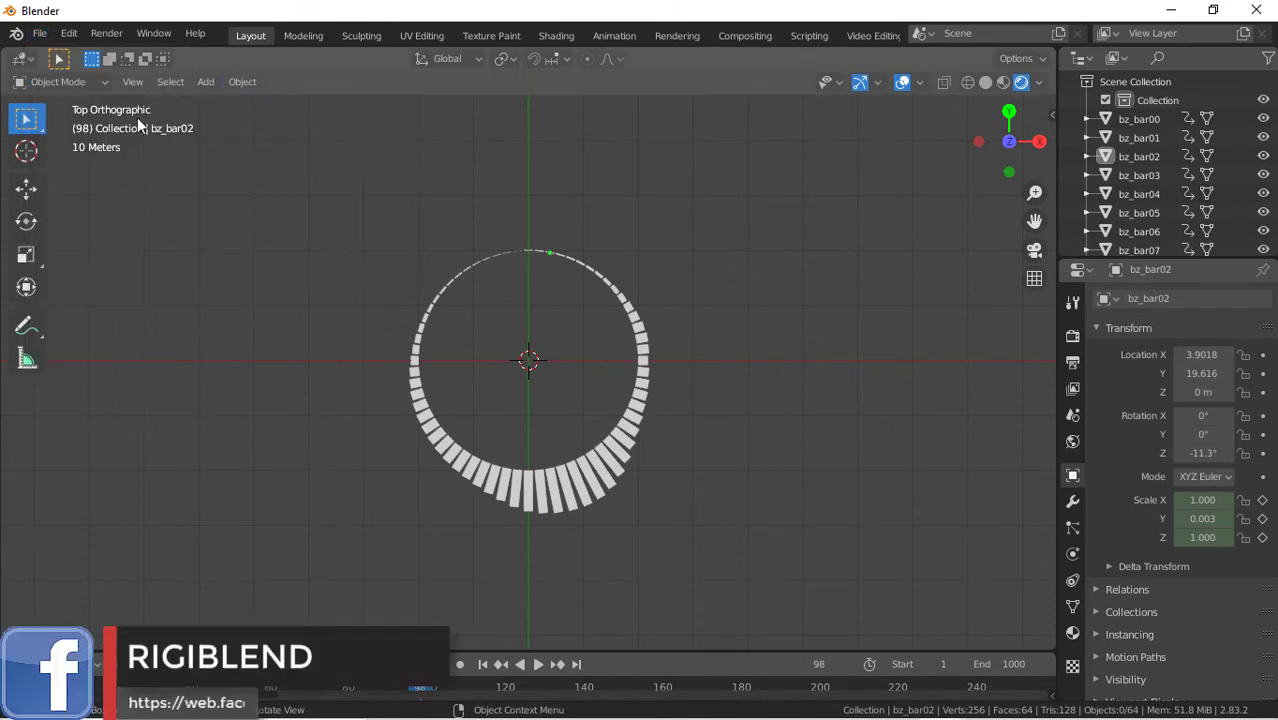
left_click(37, 35)
mouse_move(89, 98)
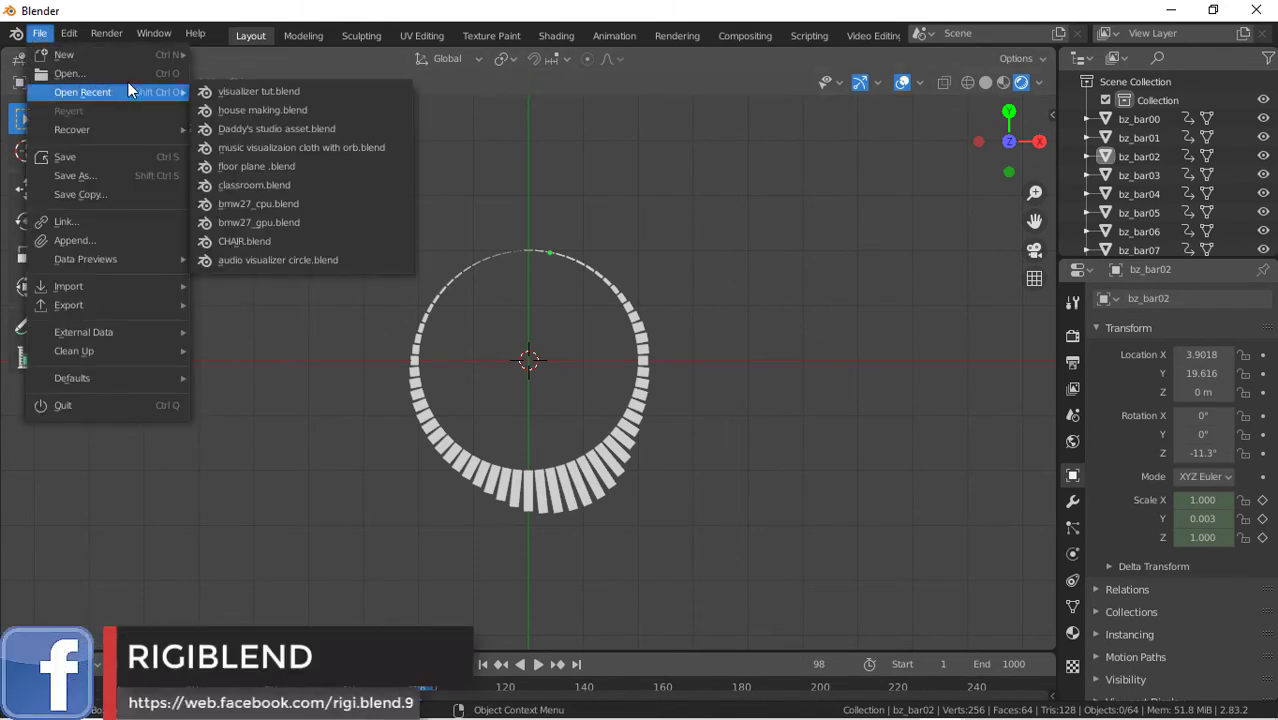
left_click(417, 70)
left_click_drag(279, 236, 628, 530)
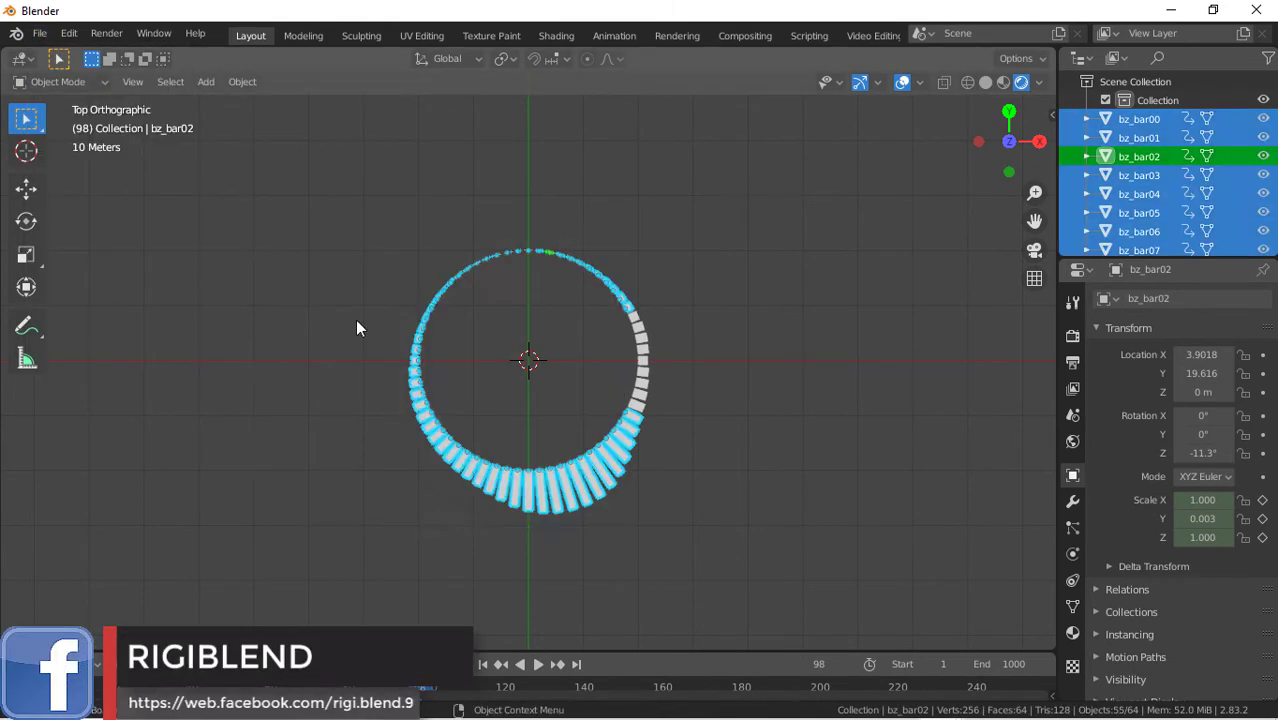
Start opening another project without saving the current scene, and show the Blender projects folder as thumbnails
left_click(50, 32)
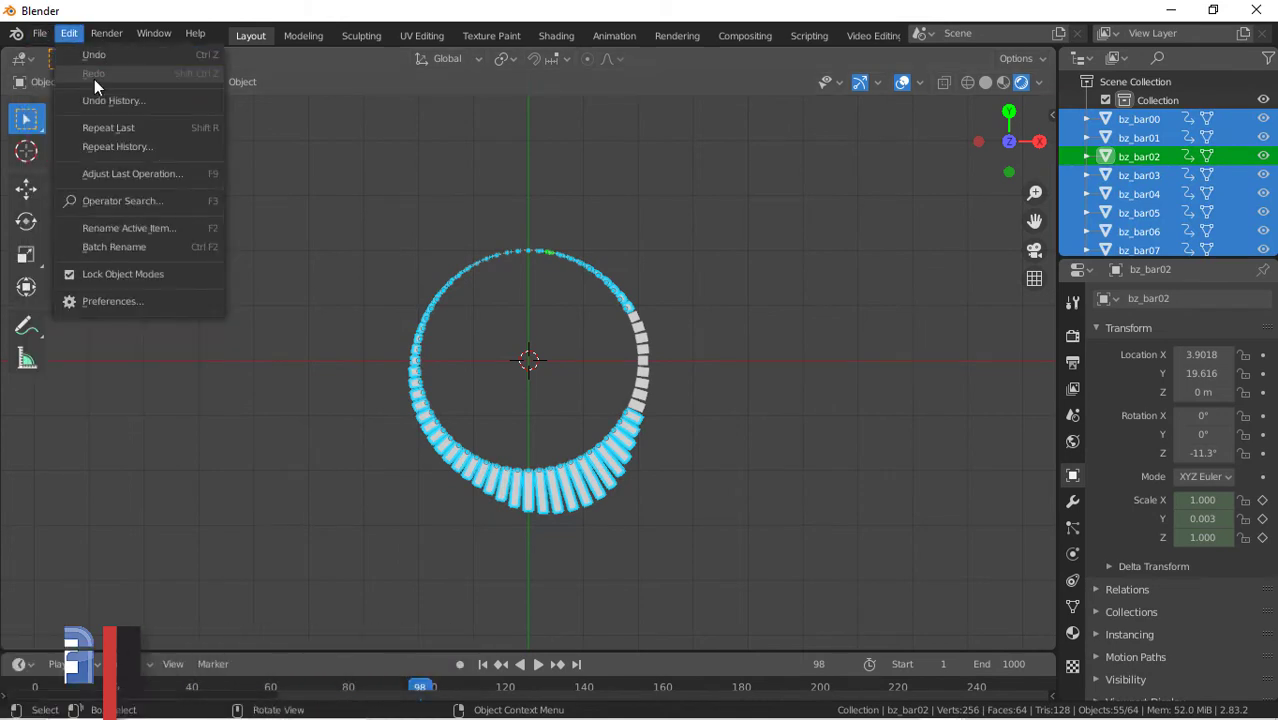
left_click(40, 34)
mouse_move(114, 92)
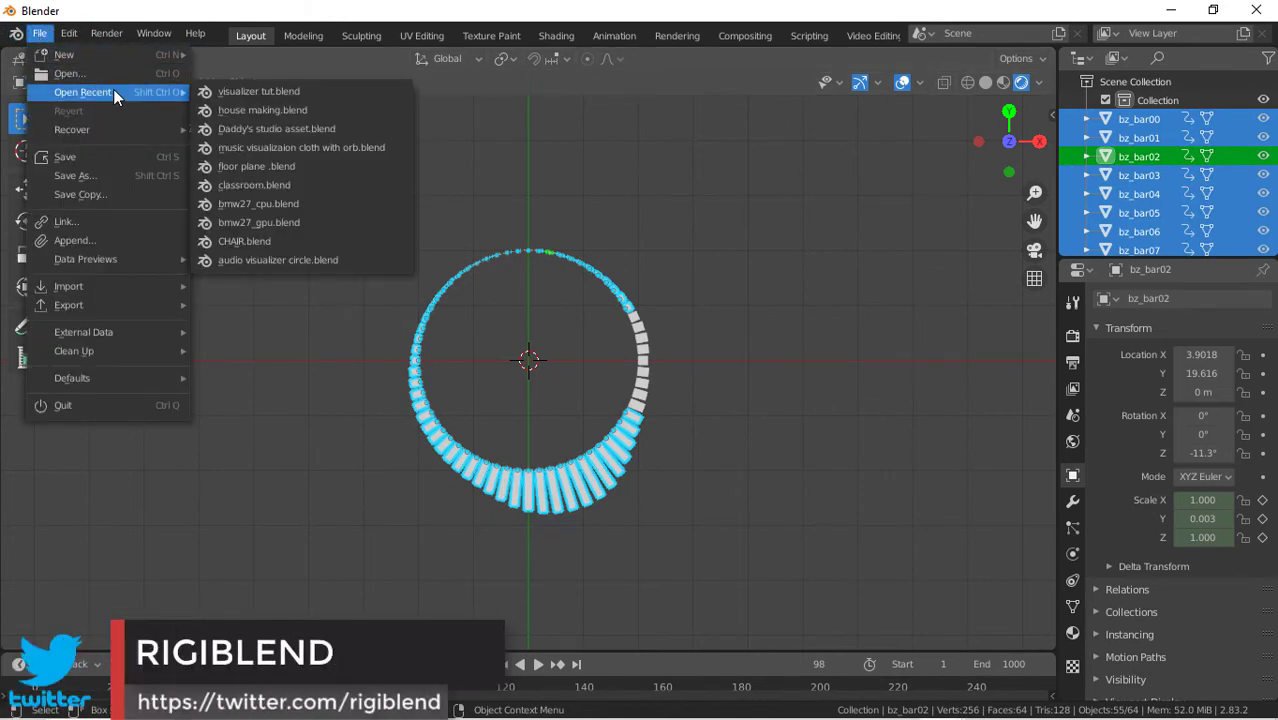
left_click(94, 64)
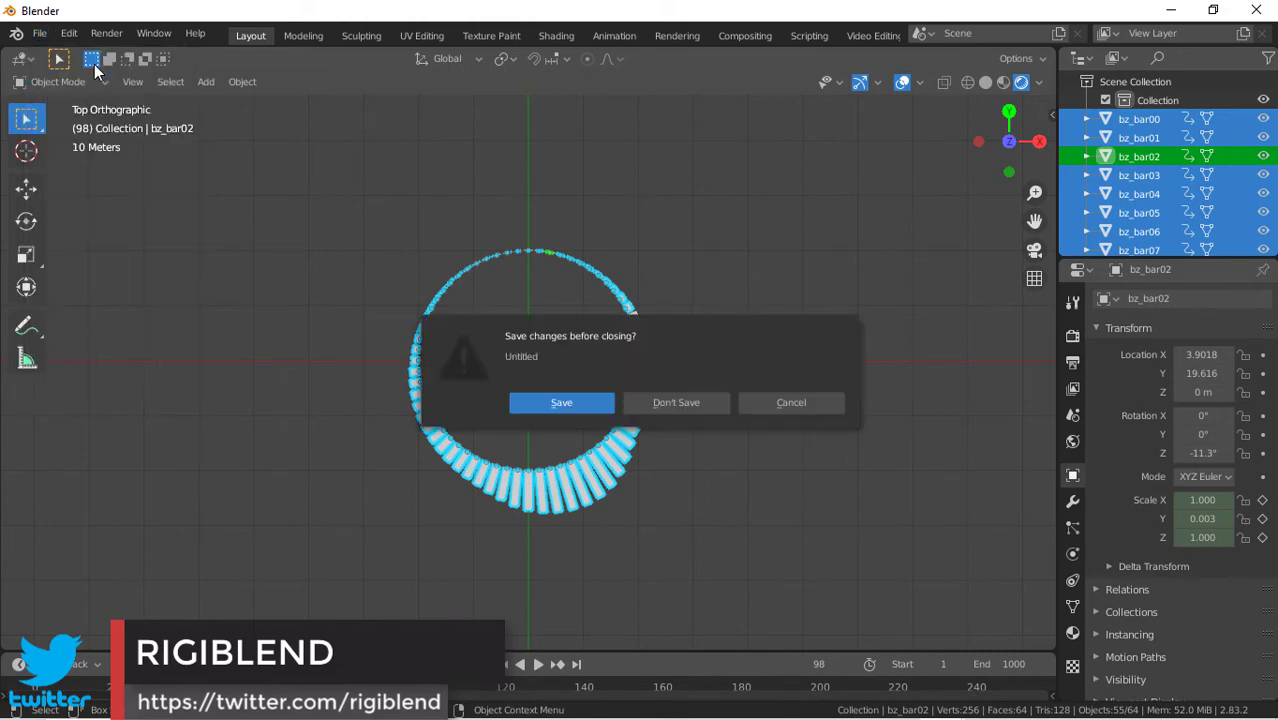
left_click(691, 400)
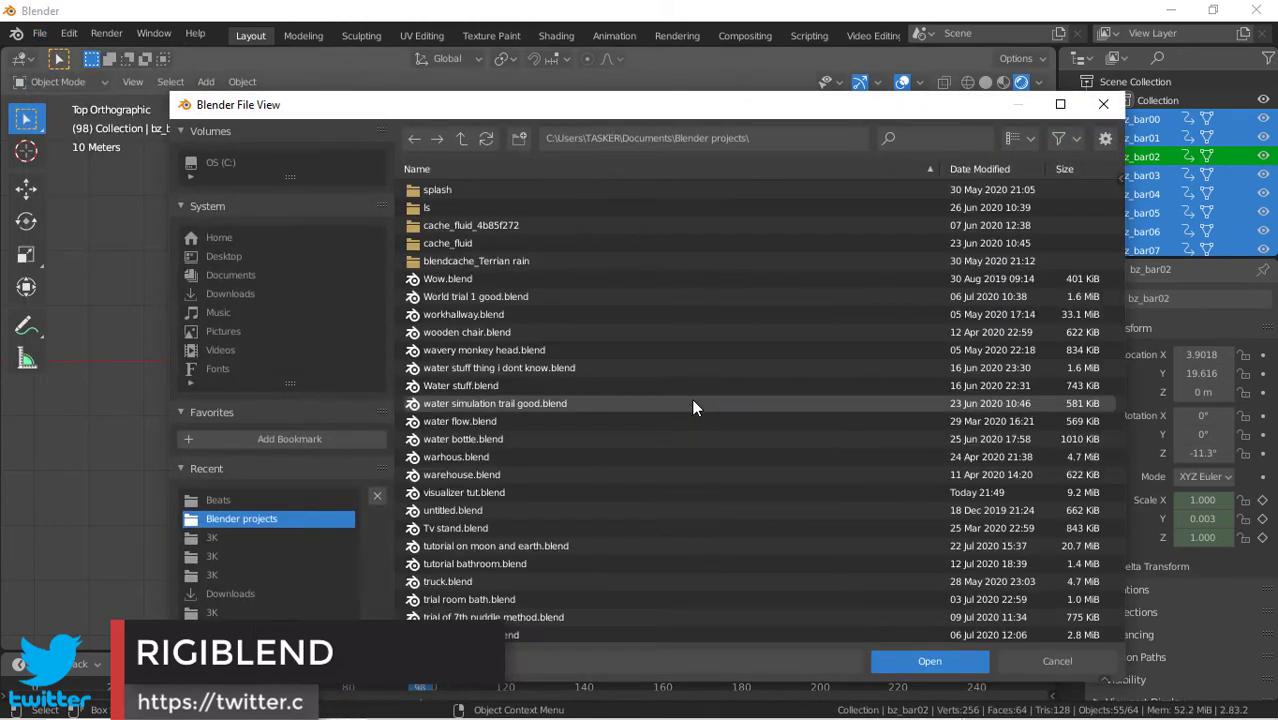
left_click(1013, 138)
left_click(990, 234)
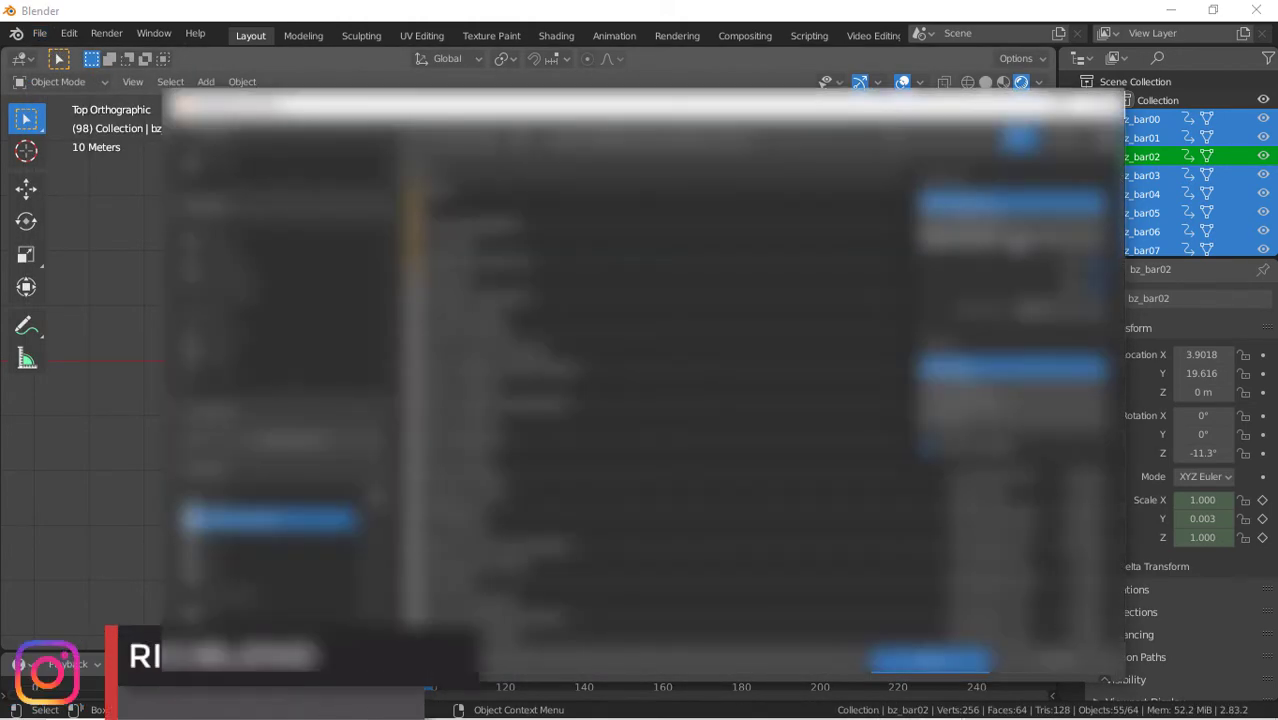
Find and open the project file dark matter fx stuff sound.blend in the Blender projects folder
scroll(608, 400, "down", 6)
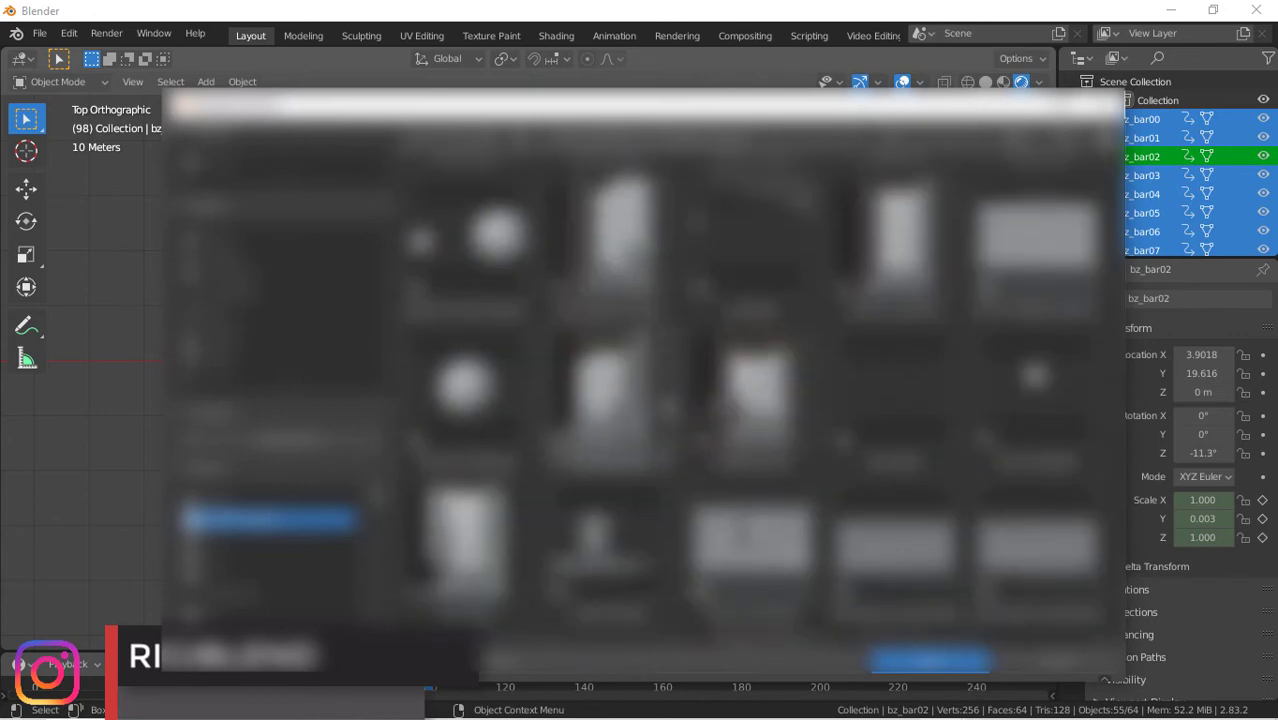
scroll(749, 402, "down", 8)
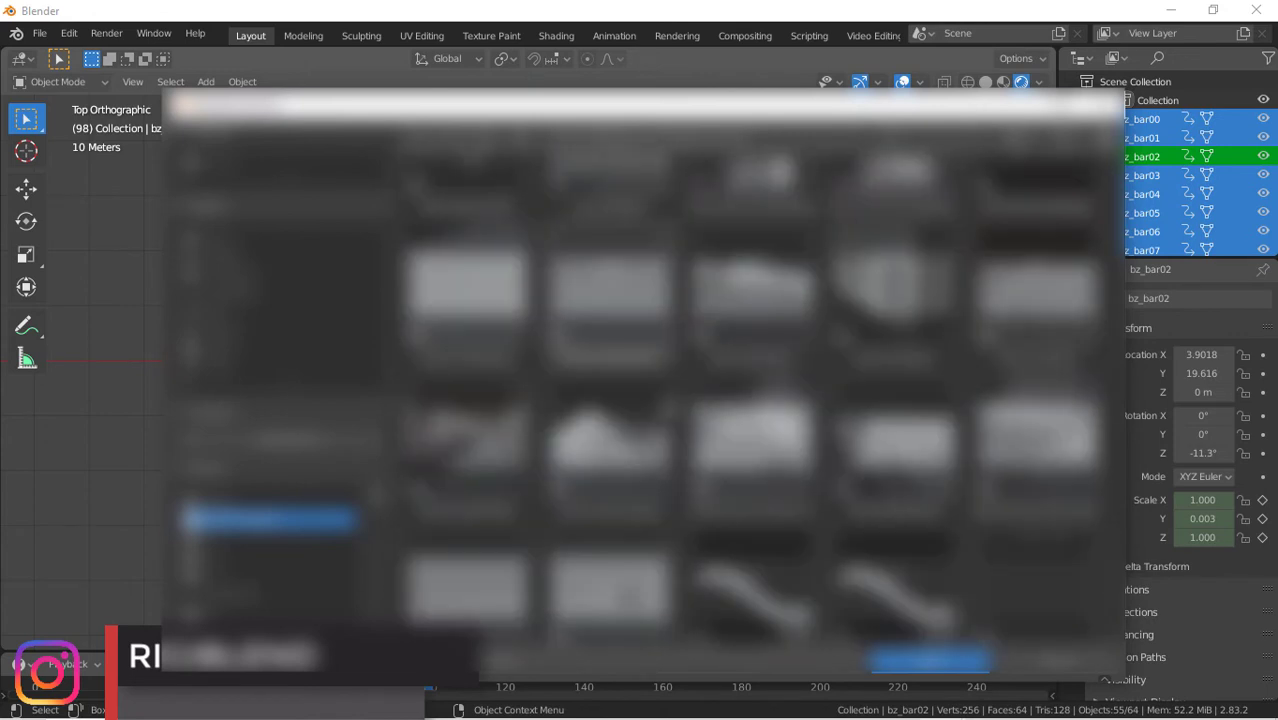
scroll(750, 400, "down", 8)
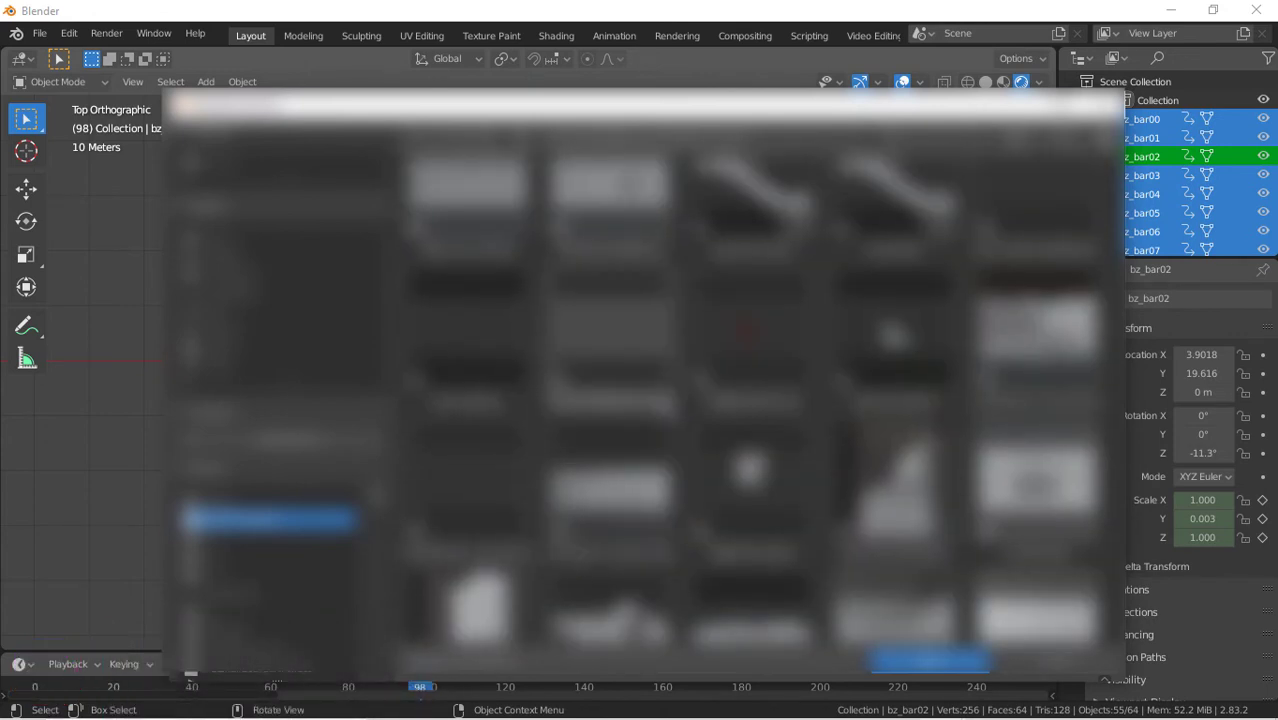
scroll(751, 402, "down", 8)
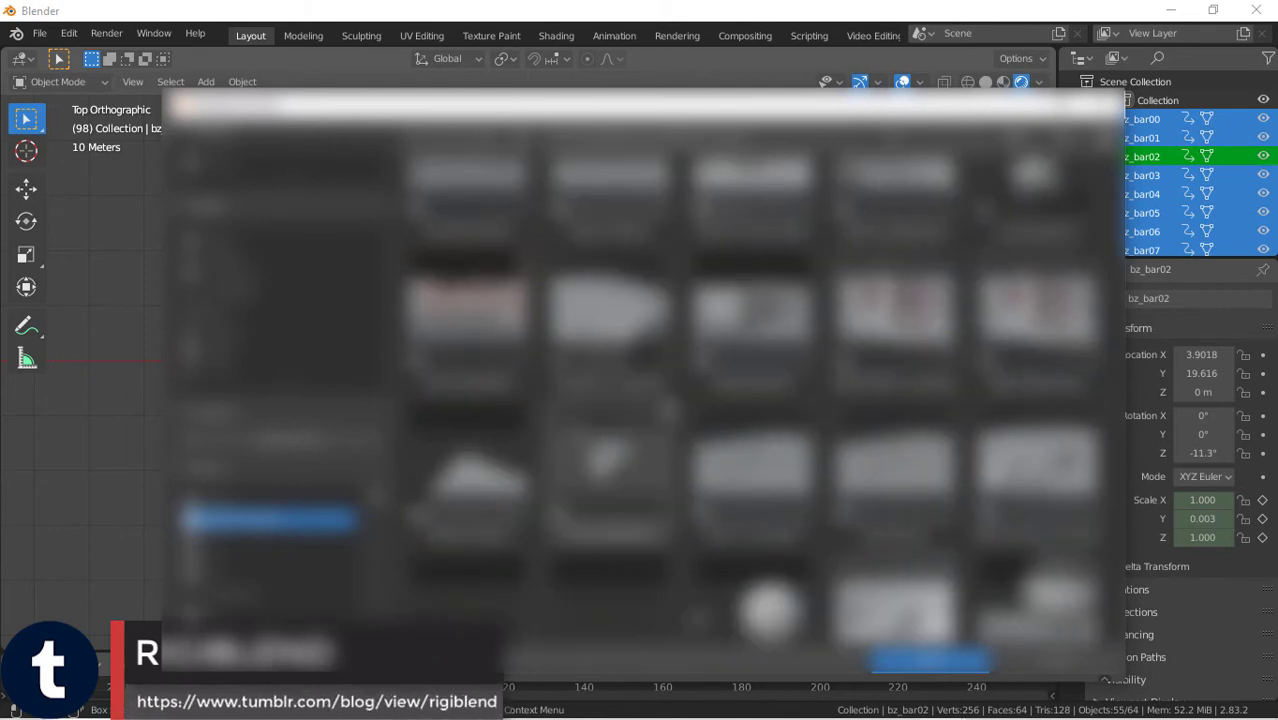
scroll(751, 402, "down", 8)
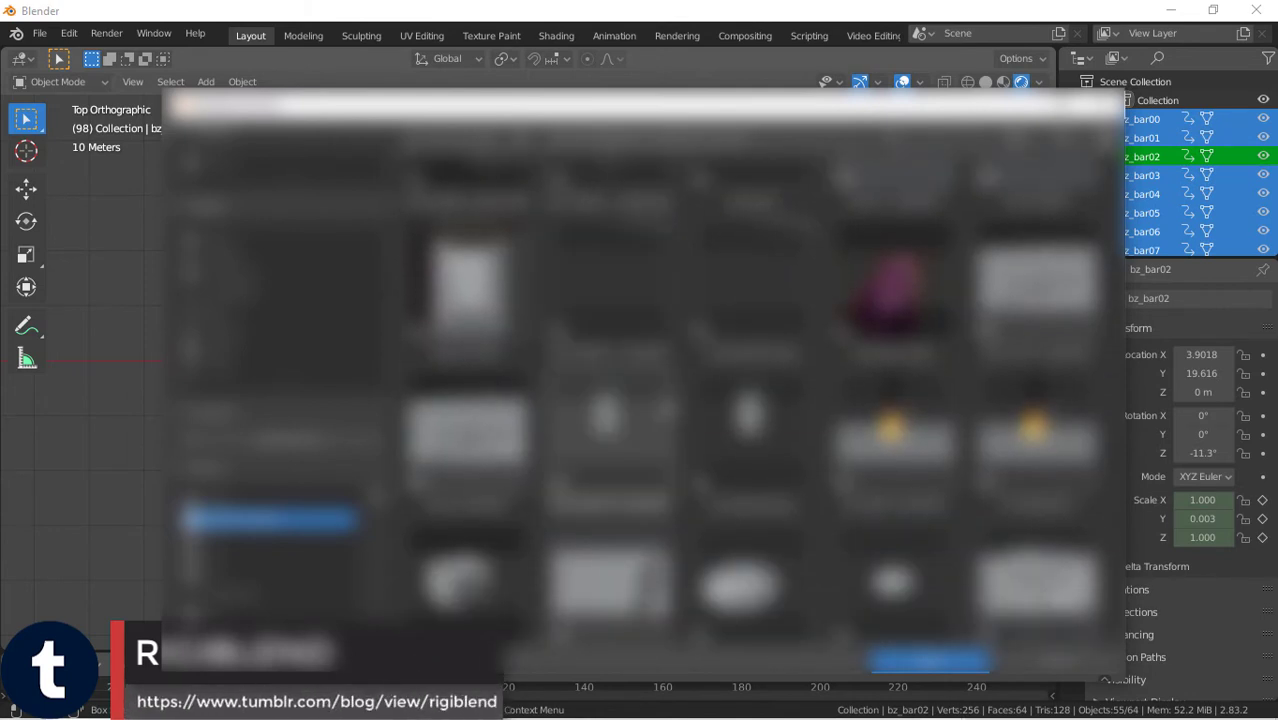
scroll(751, 402, "down", 8)
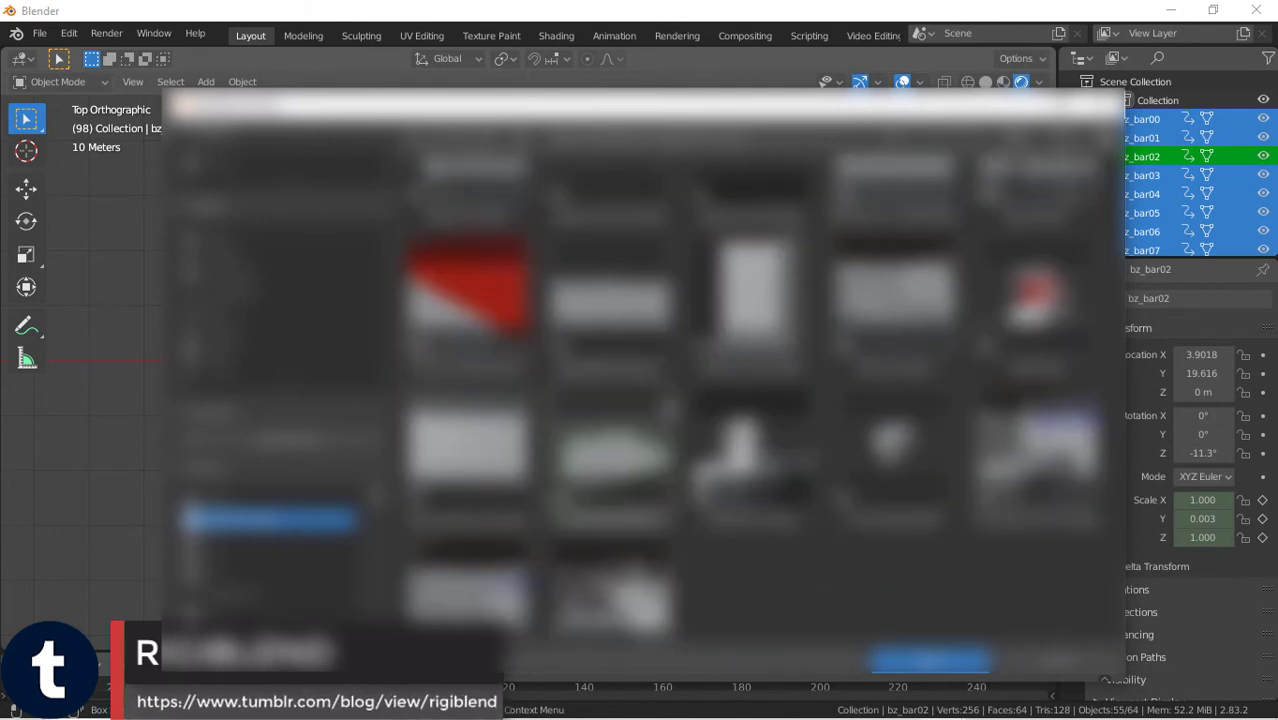
scroll(751, 402, "up", 5)
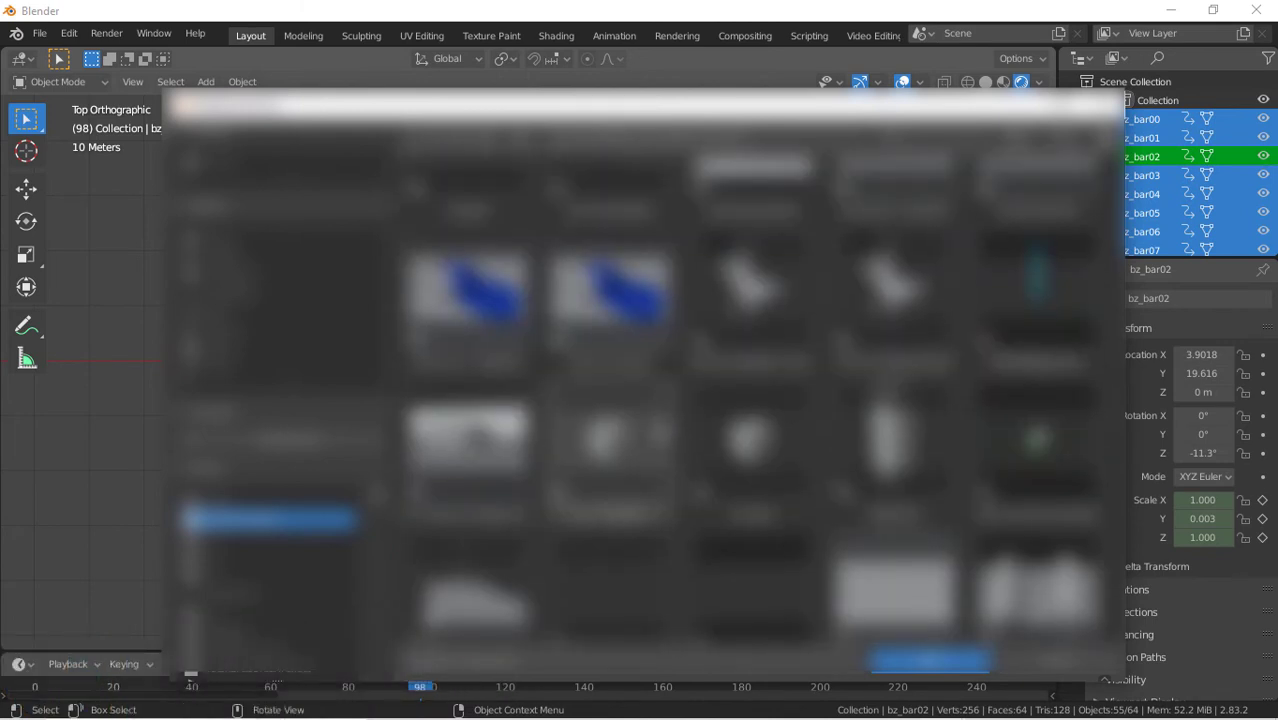
scroll(751, 402, "up", 6)
left_click(742, 571)
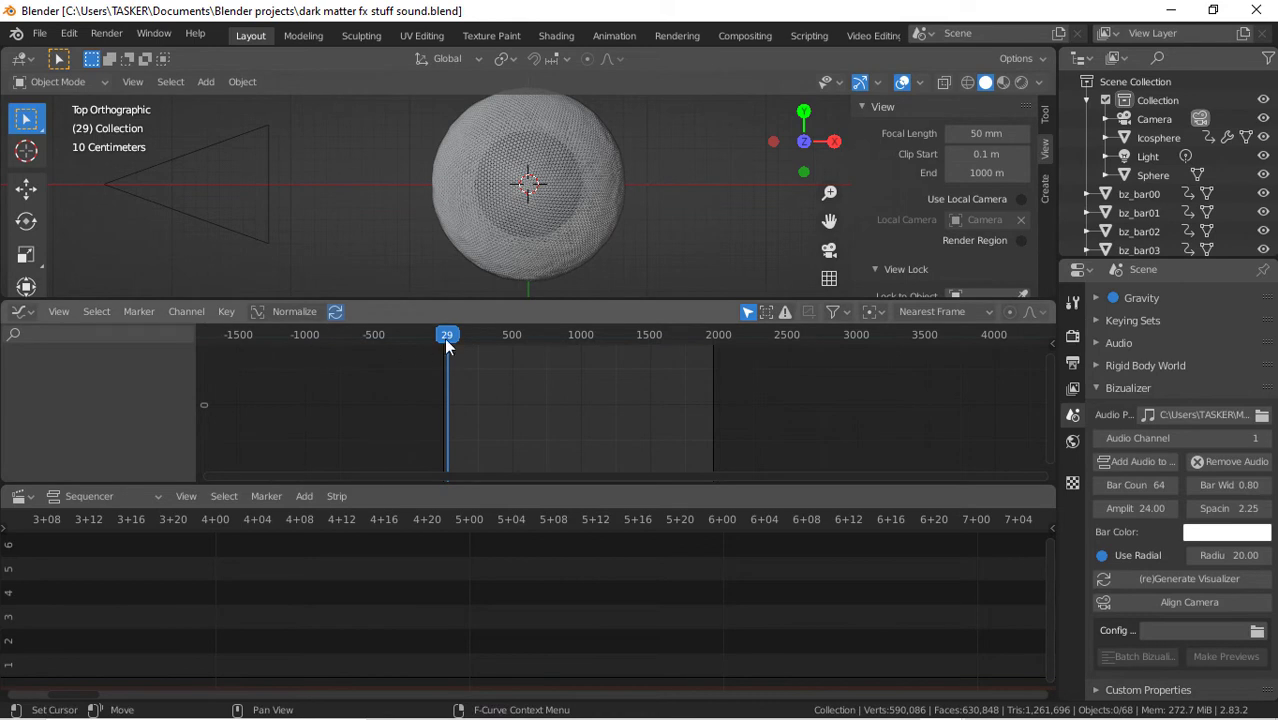
Return the animation to frame 0 and select the icosphere to show its animation channels
key("shift+Left")
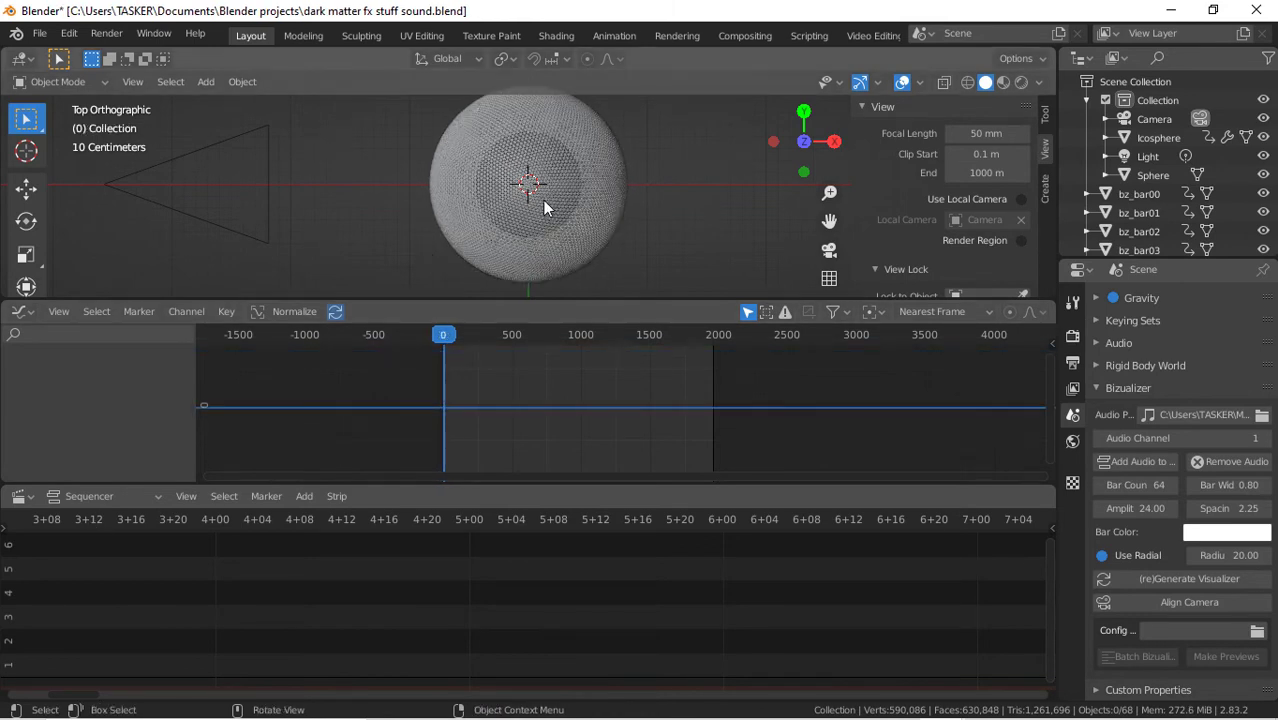
left_click(592, 192)
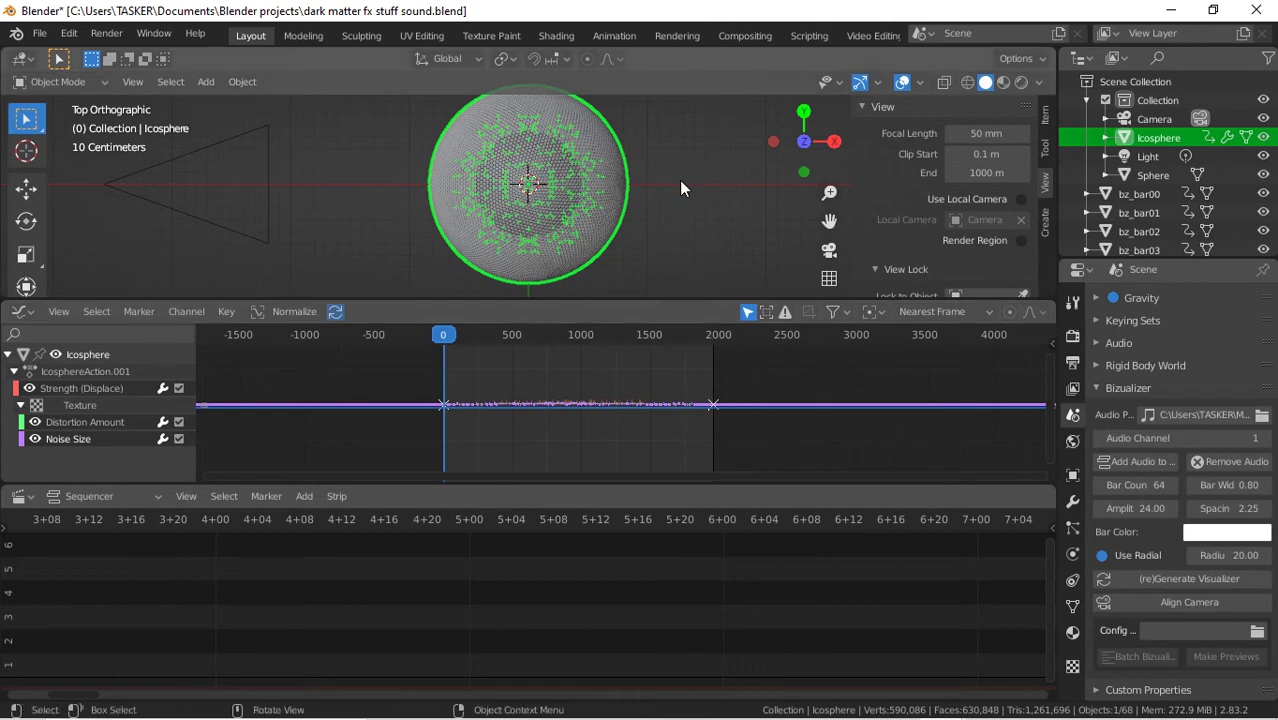
scroll(561, 248, "up", 8)
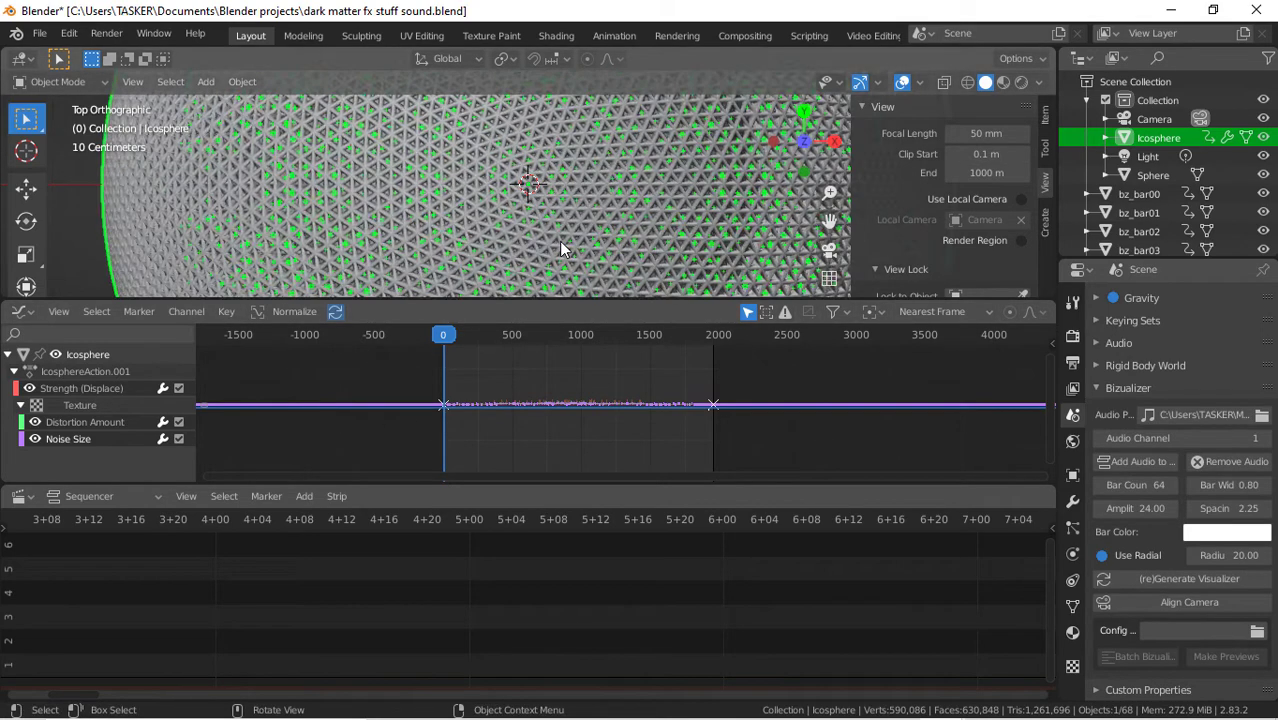
scroll(561, 248, "down", 18)
scroll(561, 248, "up", 8)
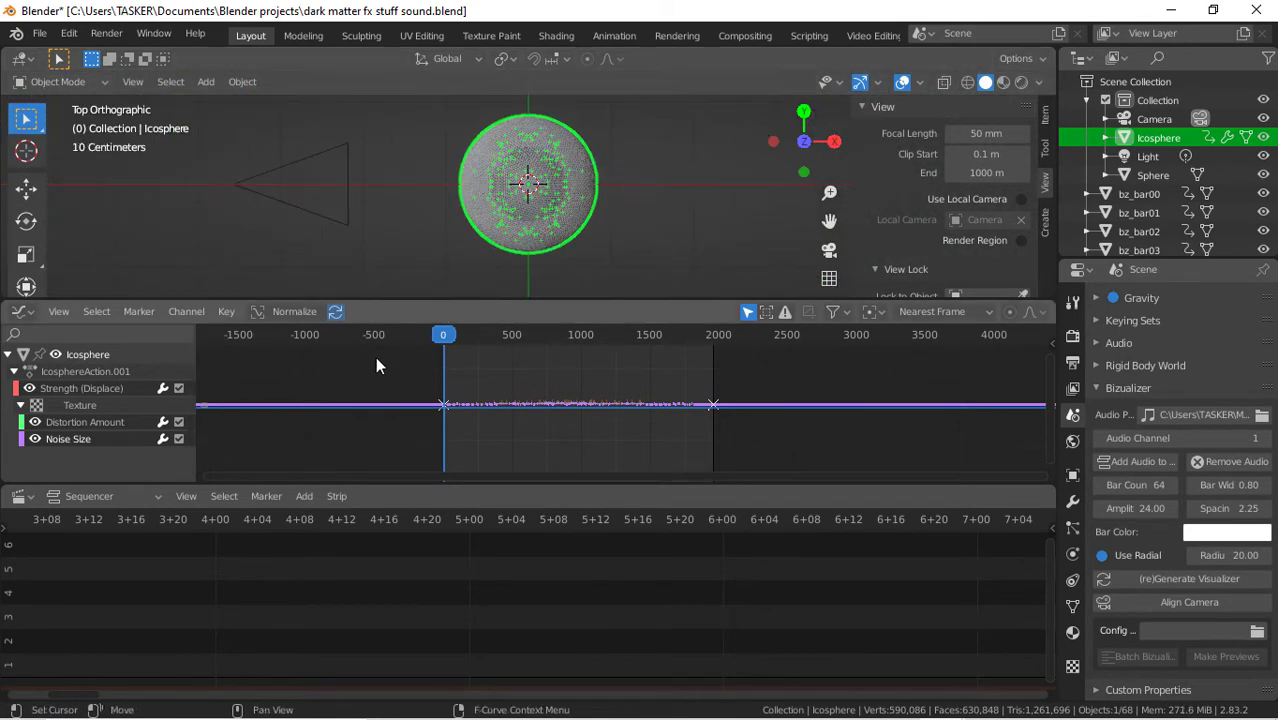
Delete the icosphere's displace Strength, Distortion Amount and Noise Size animation channels in the Graph Editor
left_click_drag(124, 459, 90, 360)
key("x")
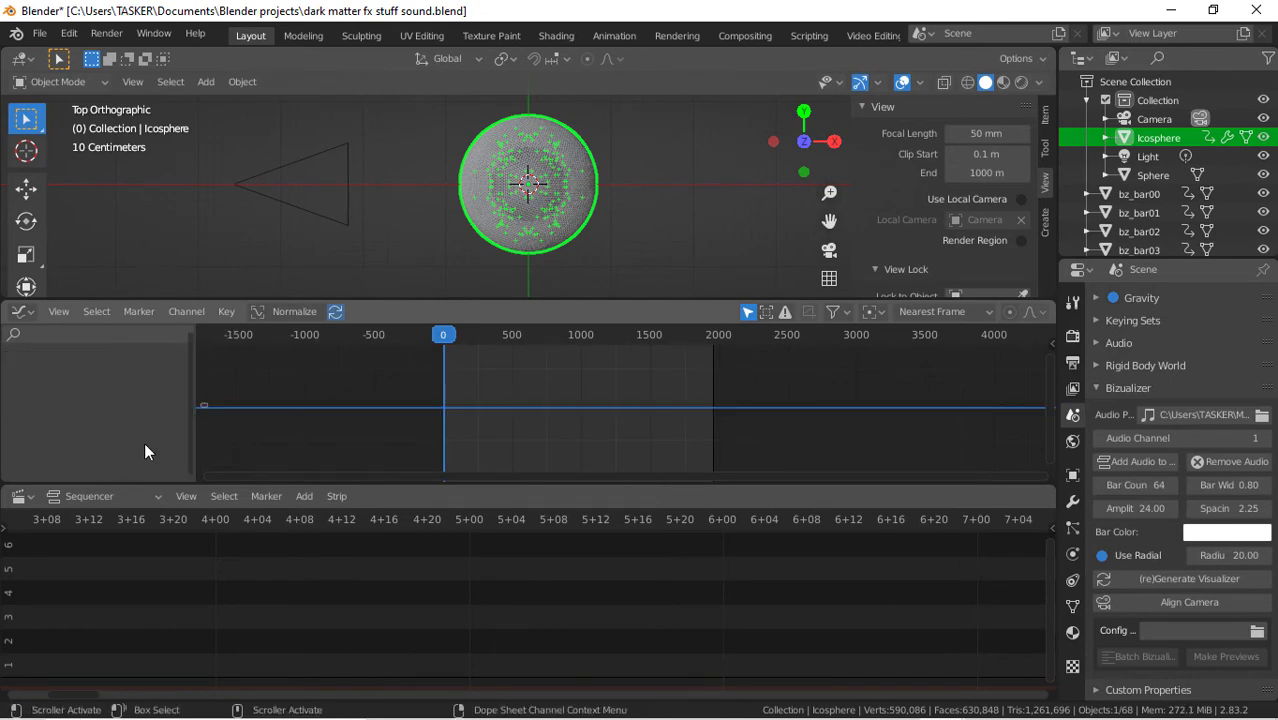
scroll(566, 196, "up", 5)
scroll(566, 196, "down", 3)
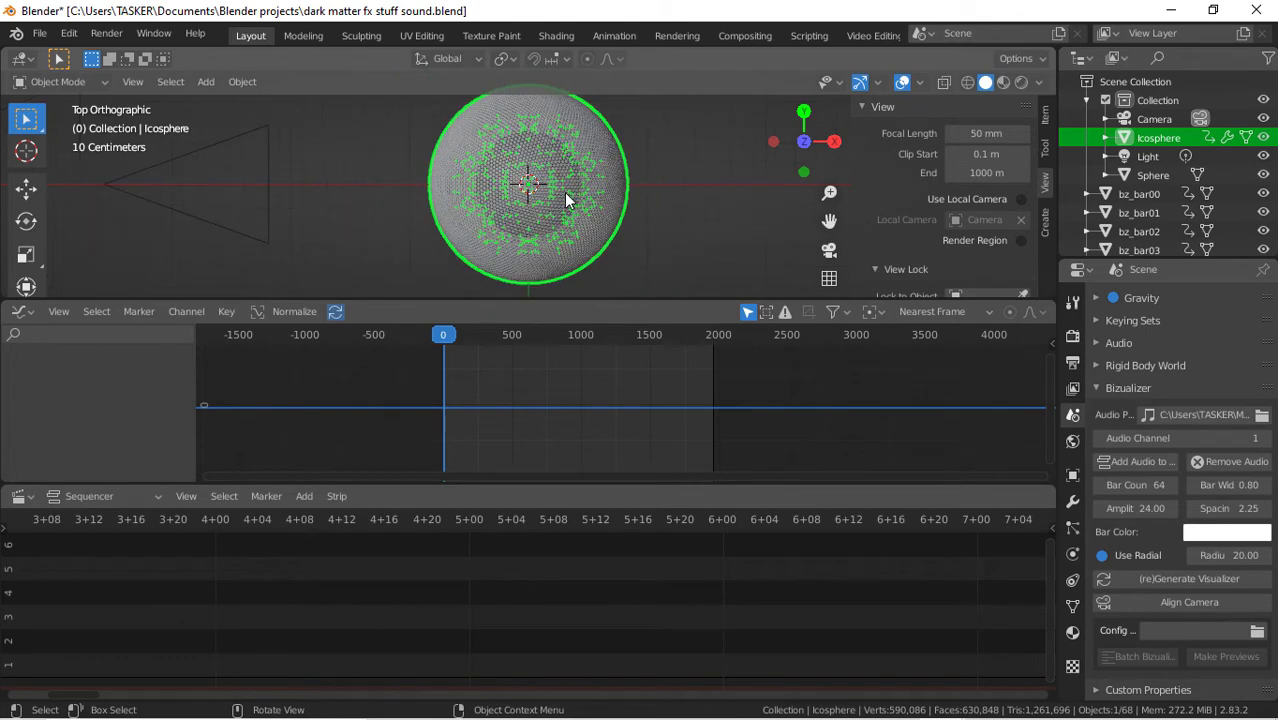
Play the animation with the icosphere selected, jumping to about 4+22 in the sequencer, to check its motion
left_click(567, 194)
left_click(597, 185)
left_click(541, 180)
key("space")
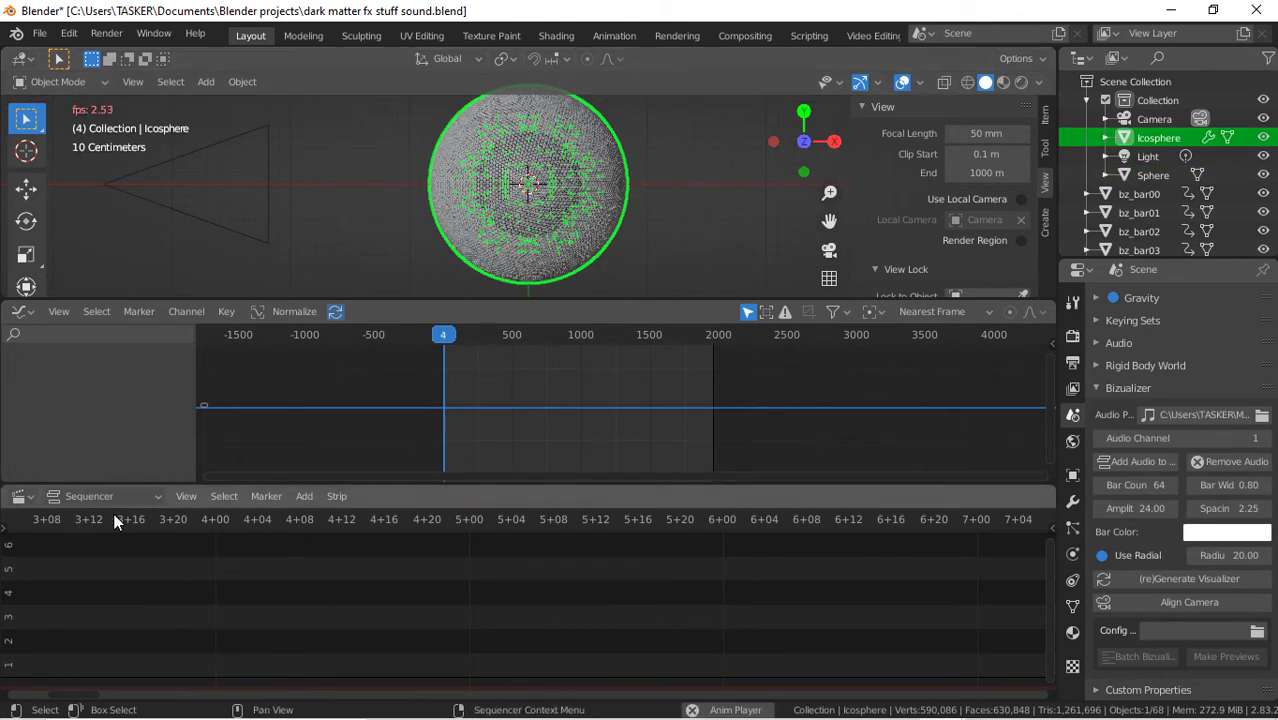
left_click(442, 523)
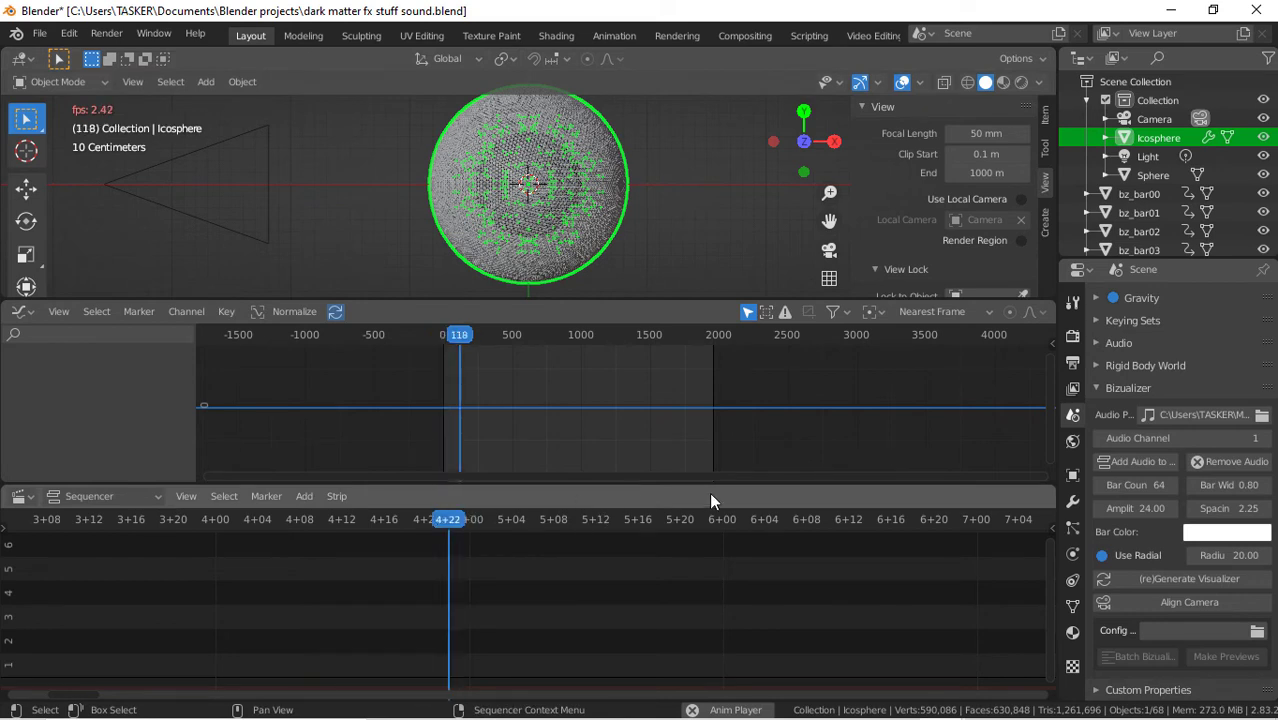
key("space")
key("space")
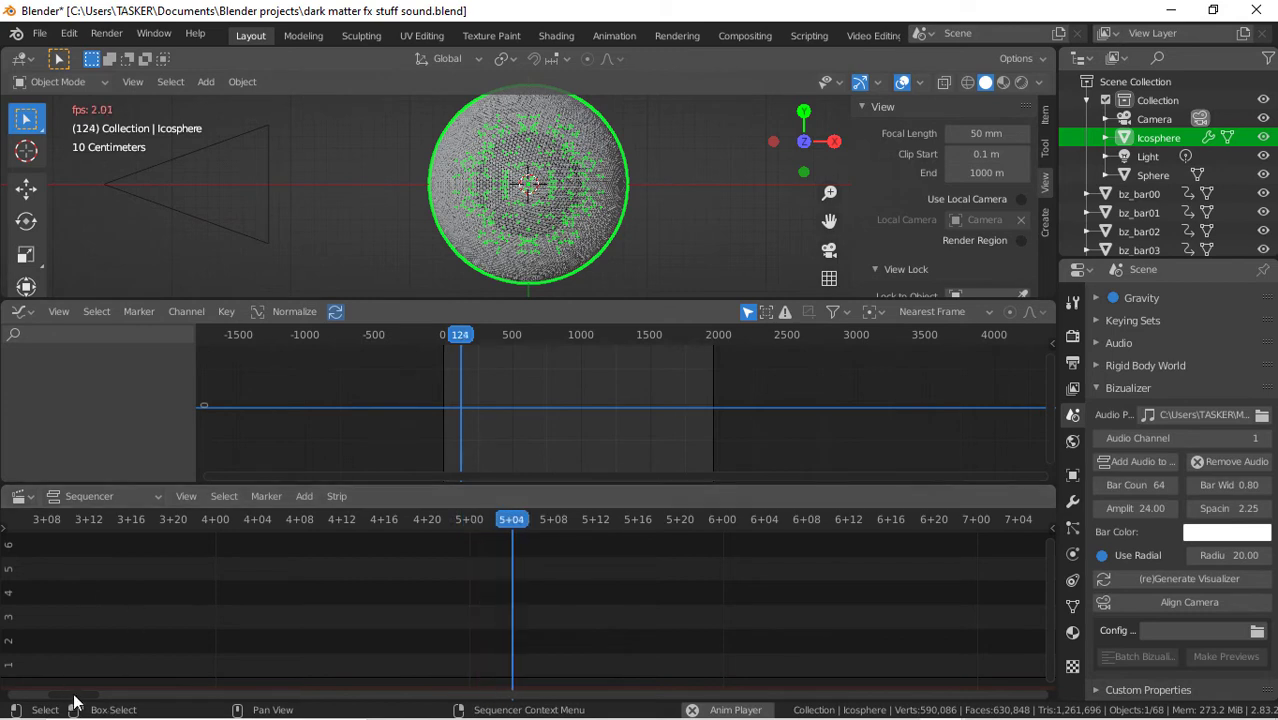
Stop the playback and return the playhead to frame 1 in the sequencer
left_click_drag(66, 699, 47, 706)
key("space")
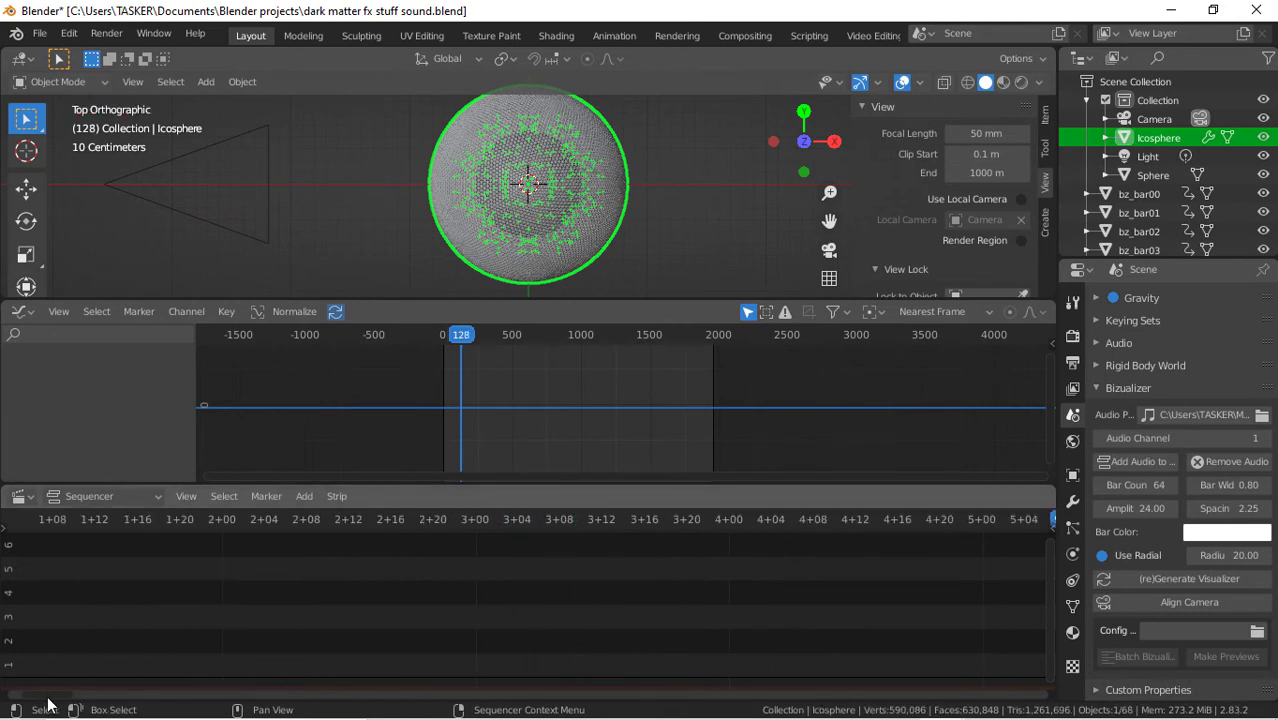
scroll(560, 642, "up", 6, "ctrl")
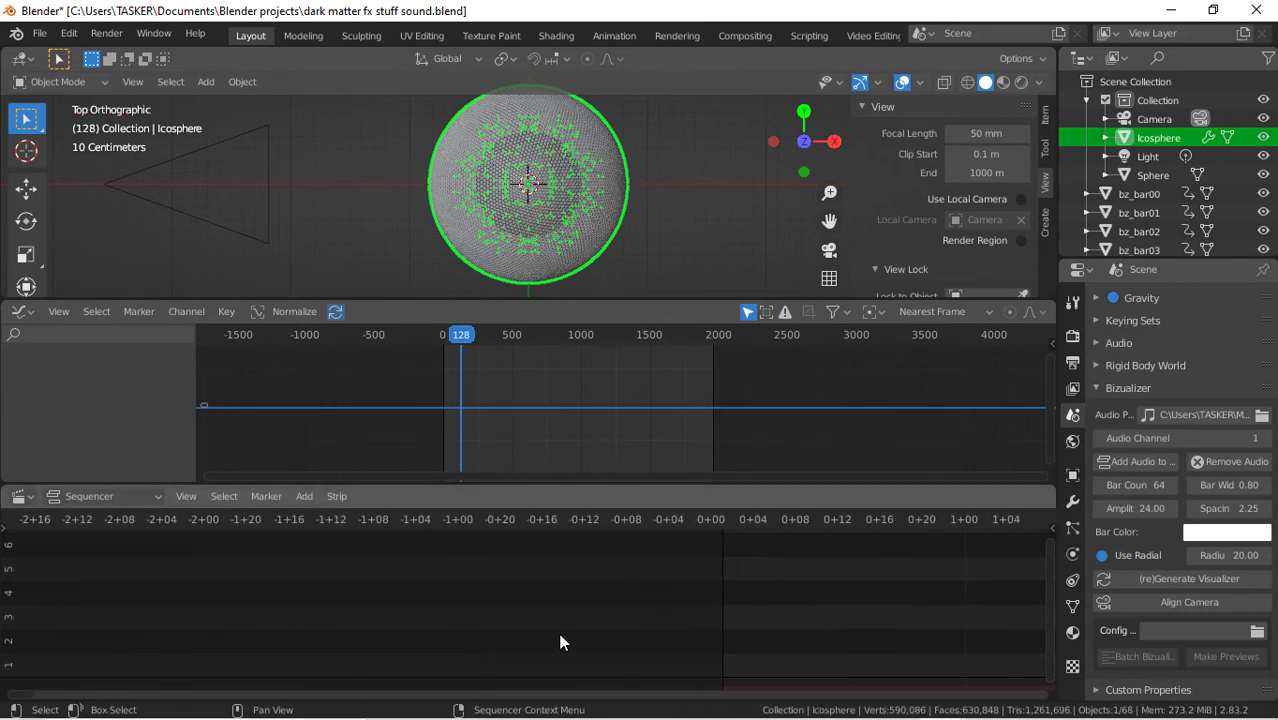
left_click(720, 517)
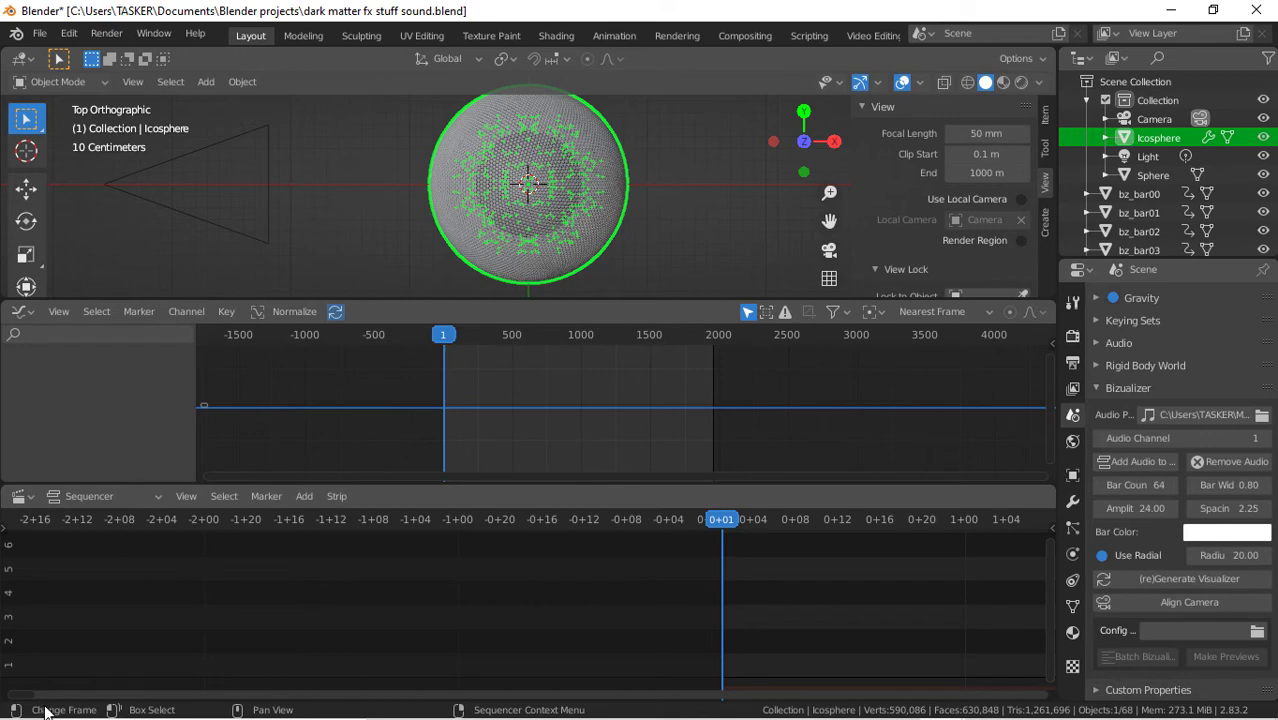
Add the audio file Annie 34.mp3 from the Beats folder as a sound strip on channel 2, starting at frame 1
left_click(300, 497)
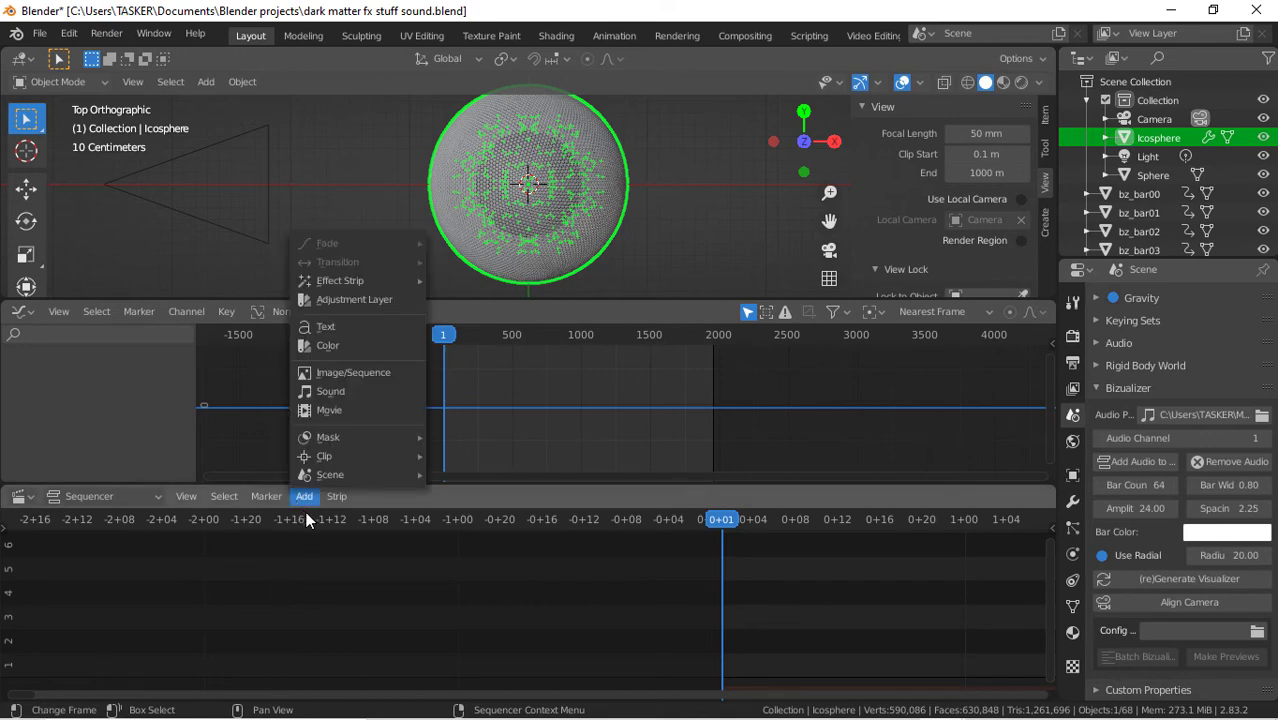
left_click(343, 392)
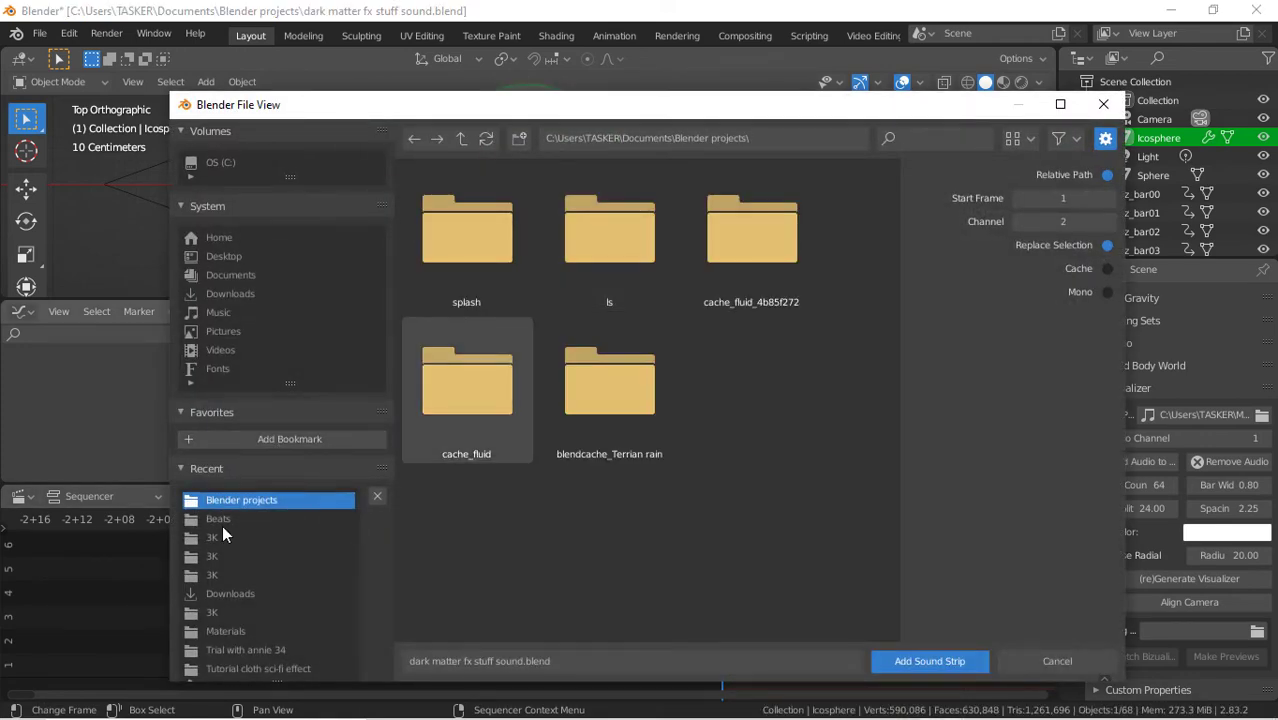
left_click(222, 521)
left_click(935, 140)
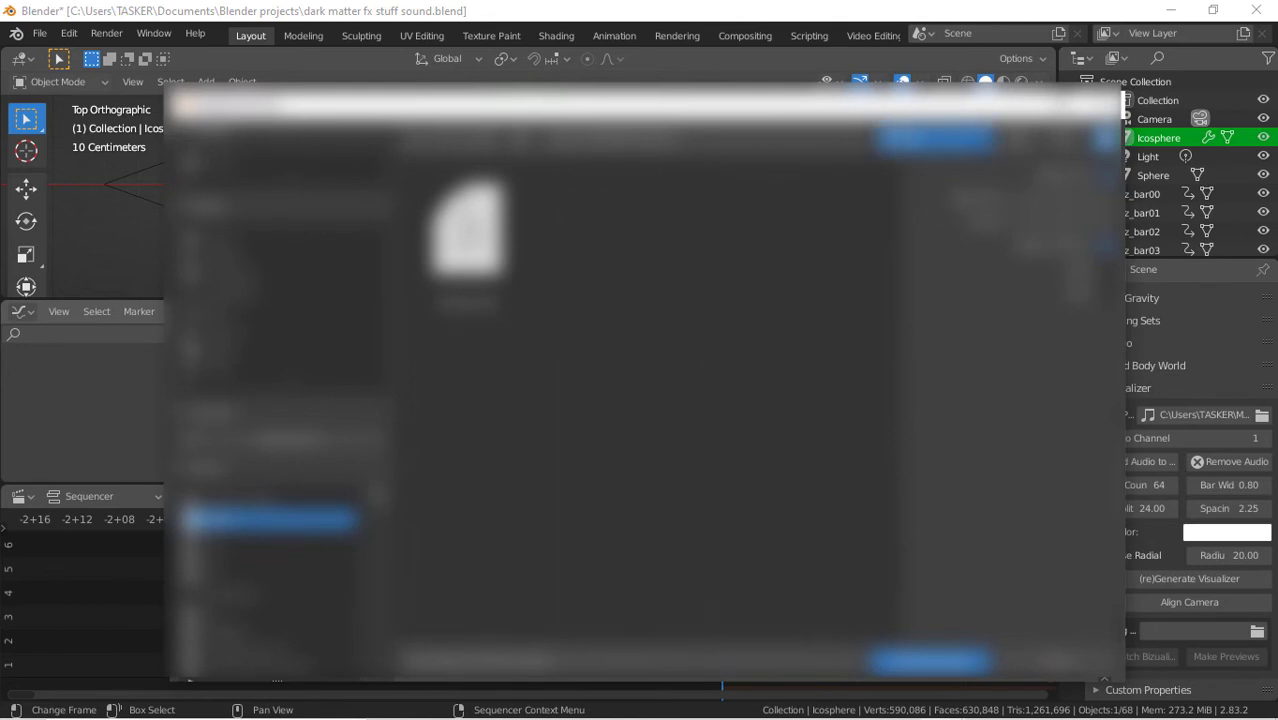
key("Return")
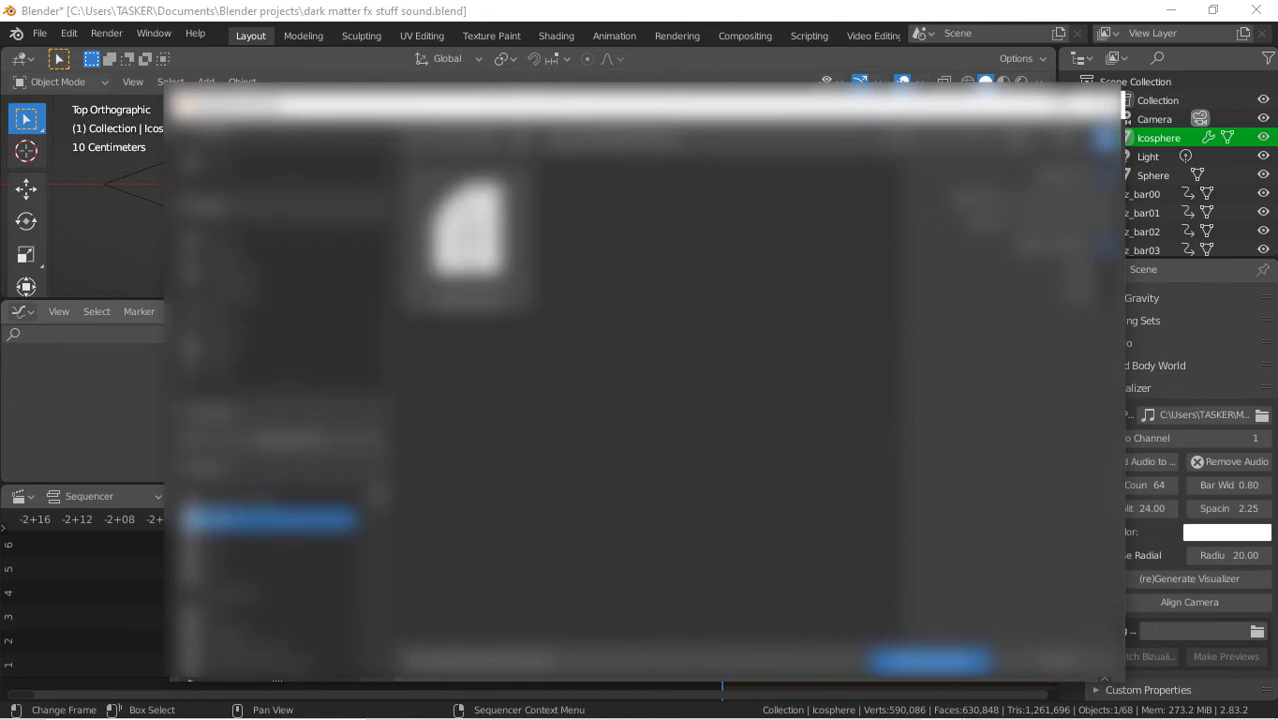
key("Return")
Play the start of the animation to check the new sound strip, and return the playhead to frame 1
key("space")
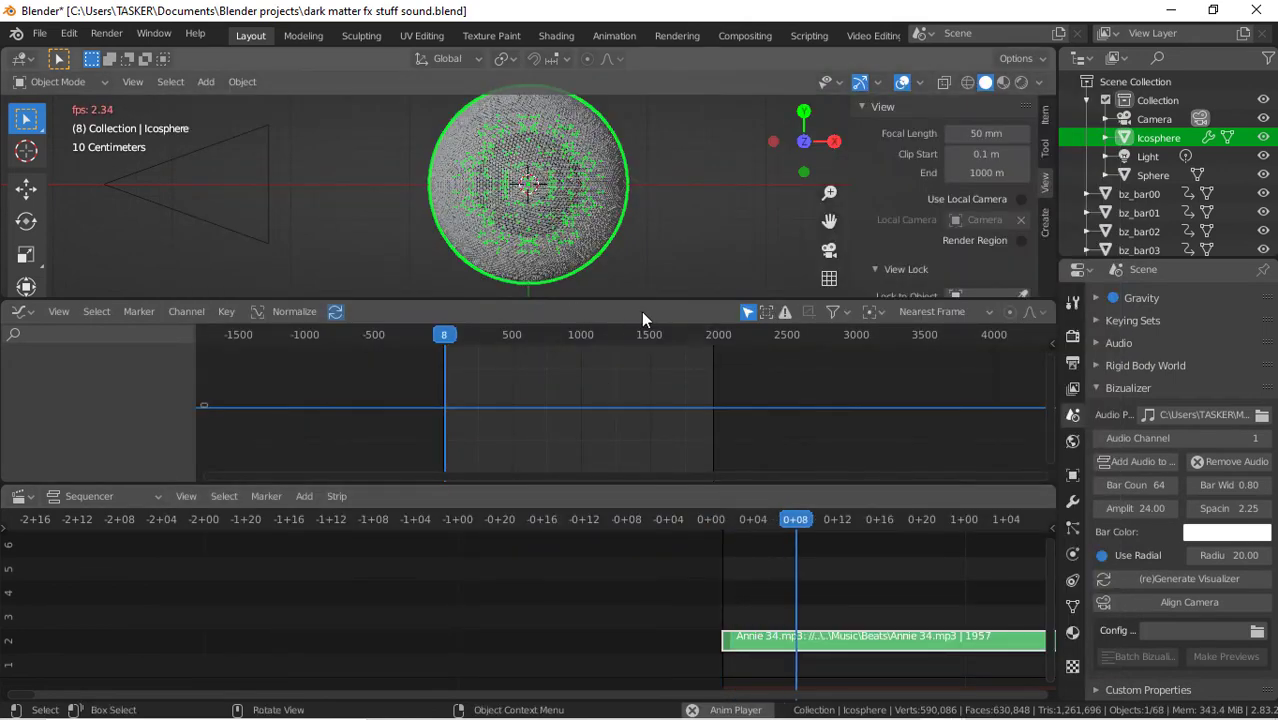
key("space")
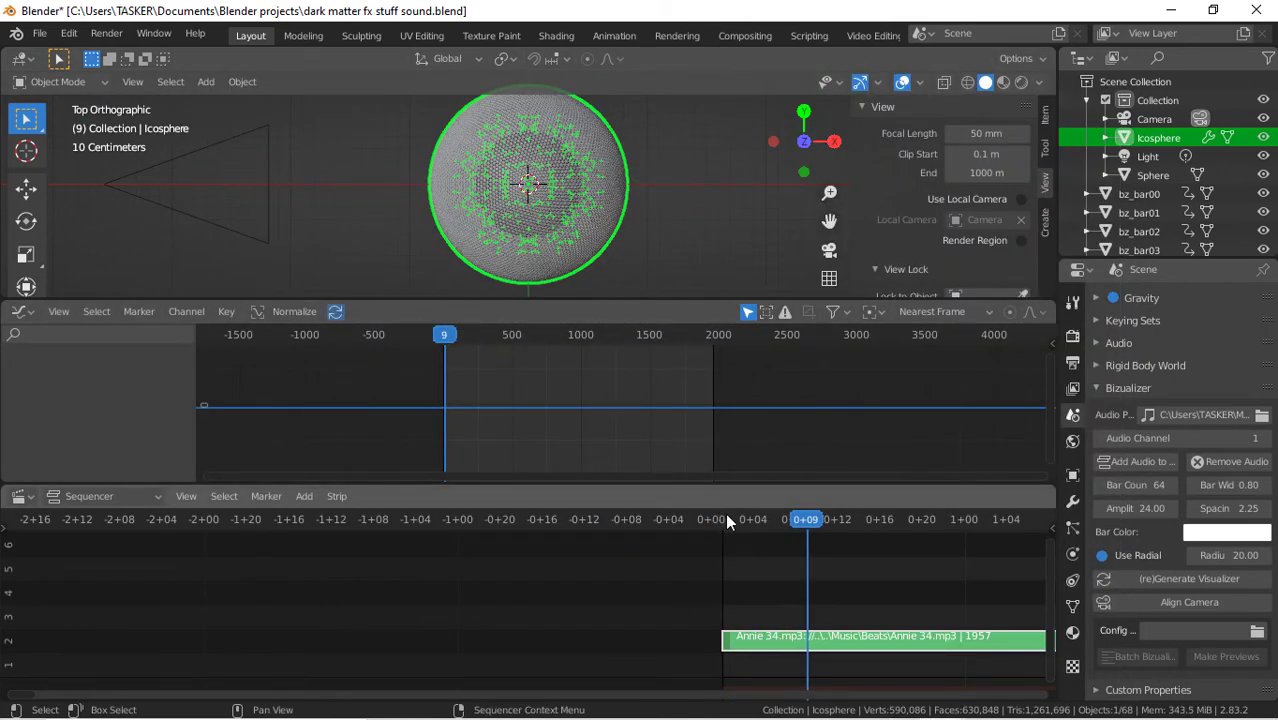
left_click(725, 513)
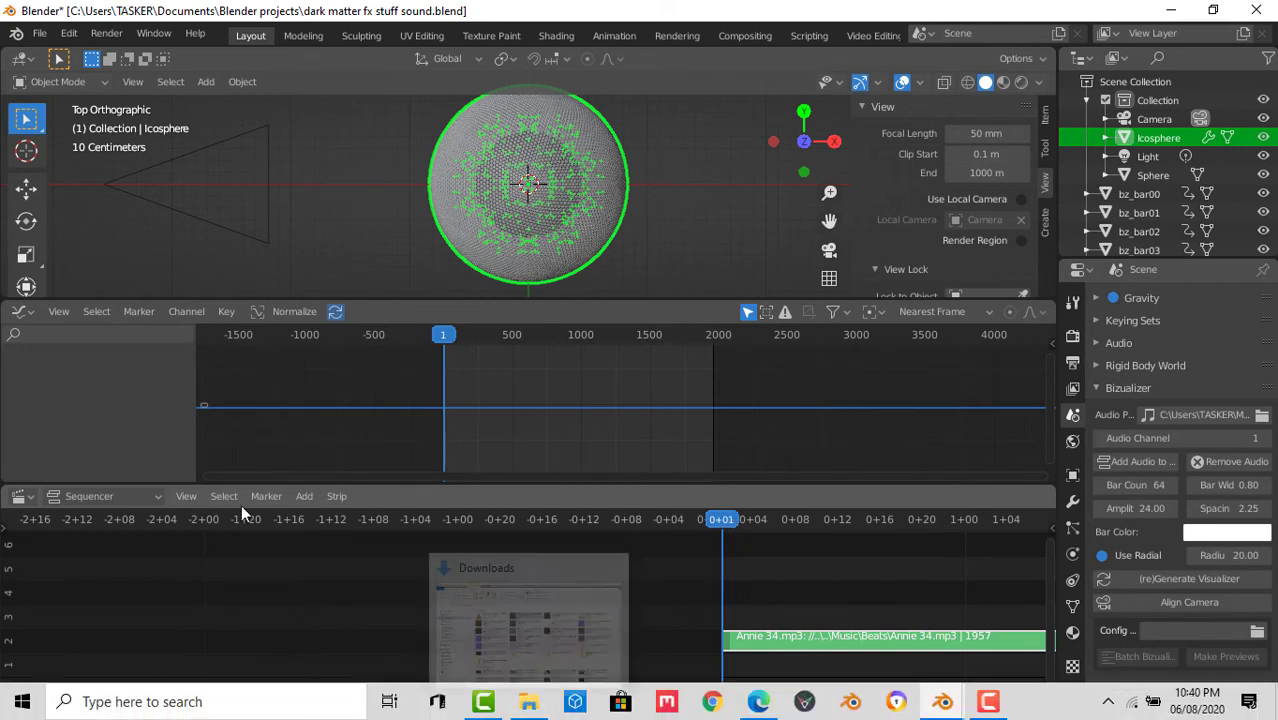
left_click_drag(24, 694, 95, 690)
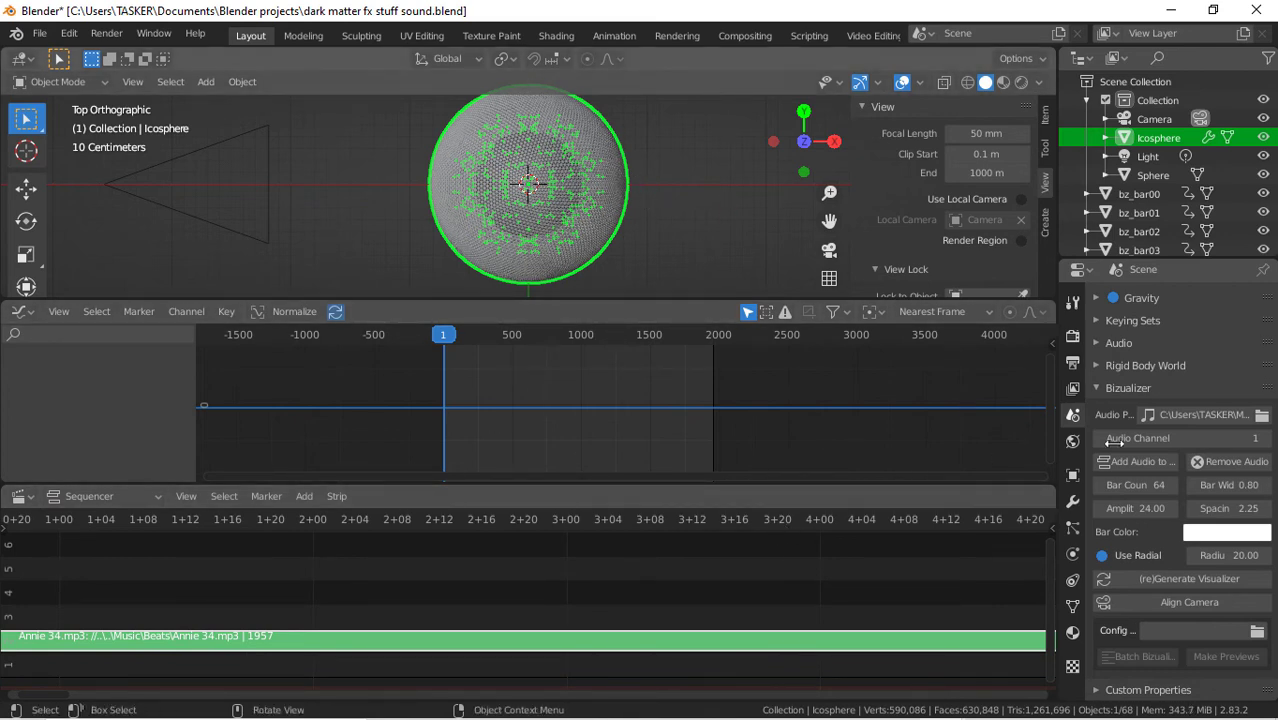
Insert a keyframe on the Strength of the icosphere's Displace modifier at frame 1
left_click(1074, 502)
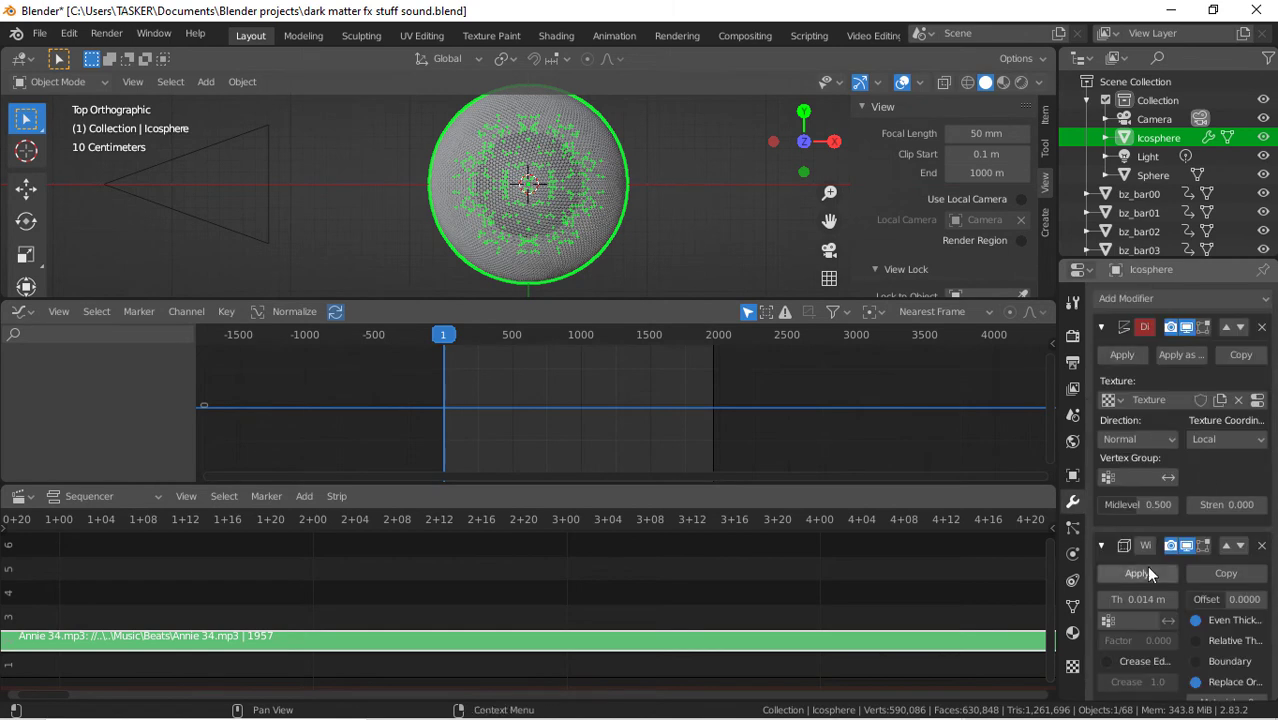
scroll(1195, 600, "down", 1)
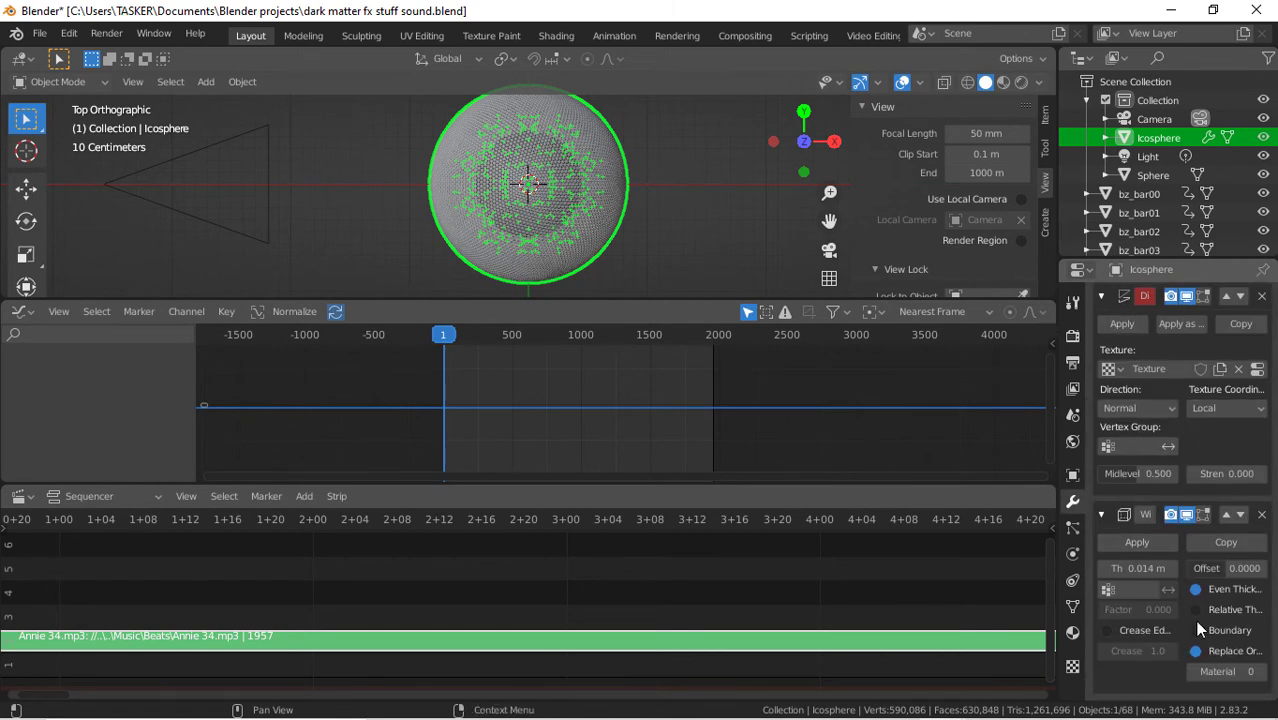
left_click(1072, 666)
left_click(1072, 501)
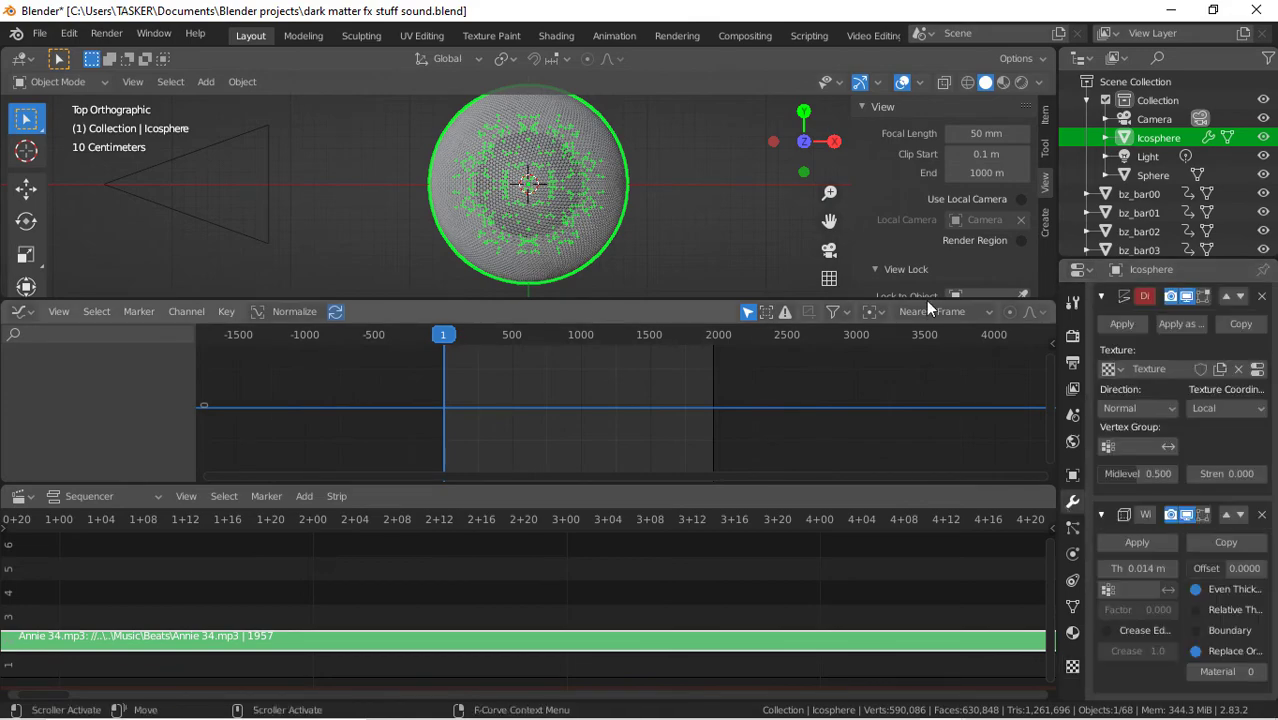
scroll(567, 193, "down", 2)
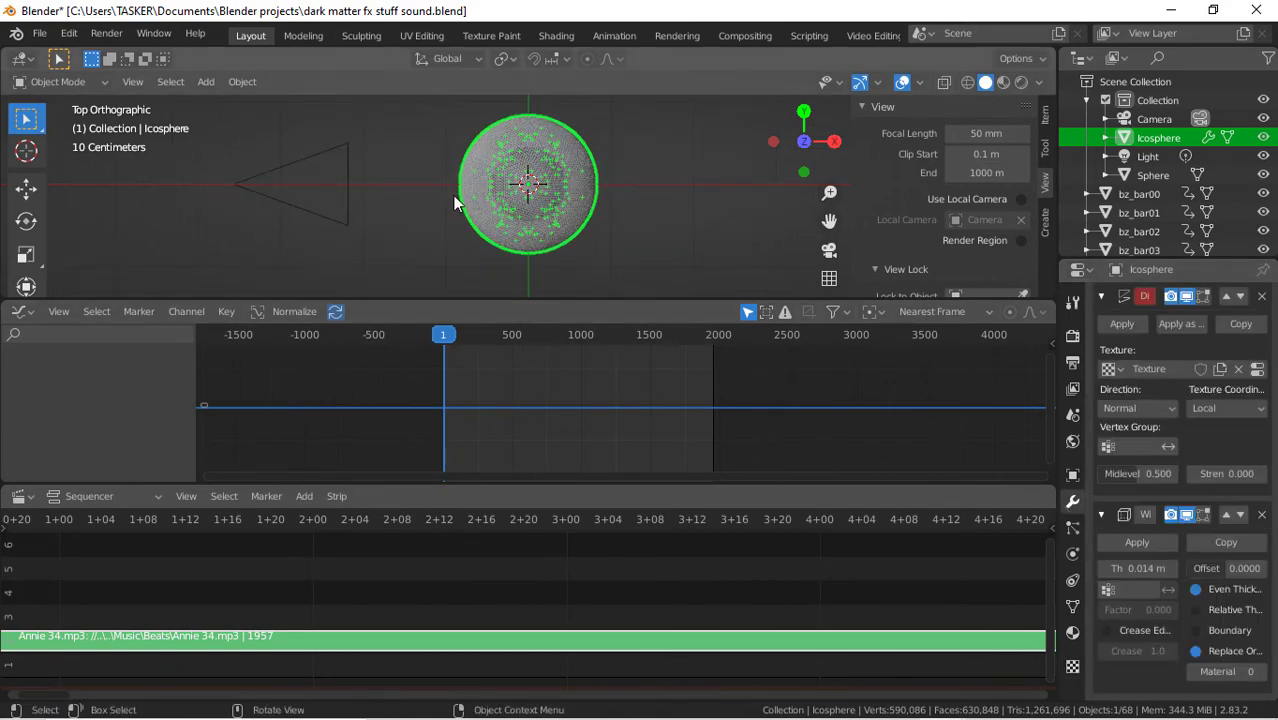
scroll(542, 223, "up", 8)
scroll(542, 223, "down", 12)
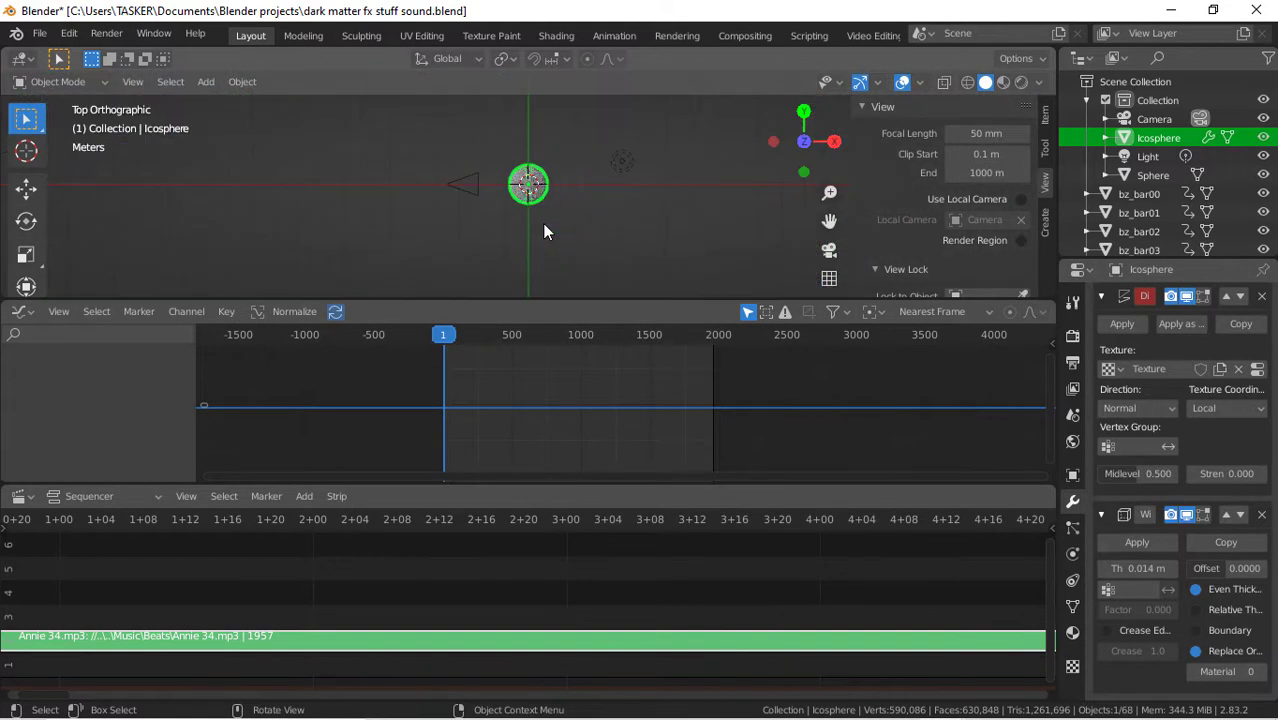
scroll(542, 223, "up", 9)
scroll(469, 257, "down", 3)
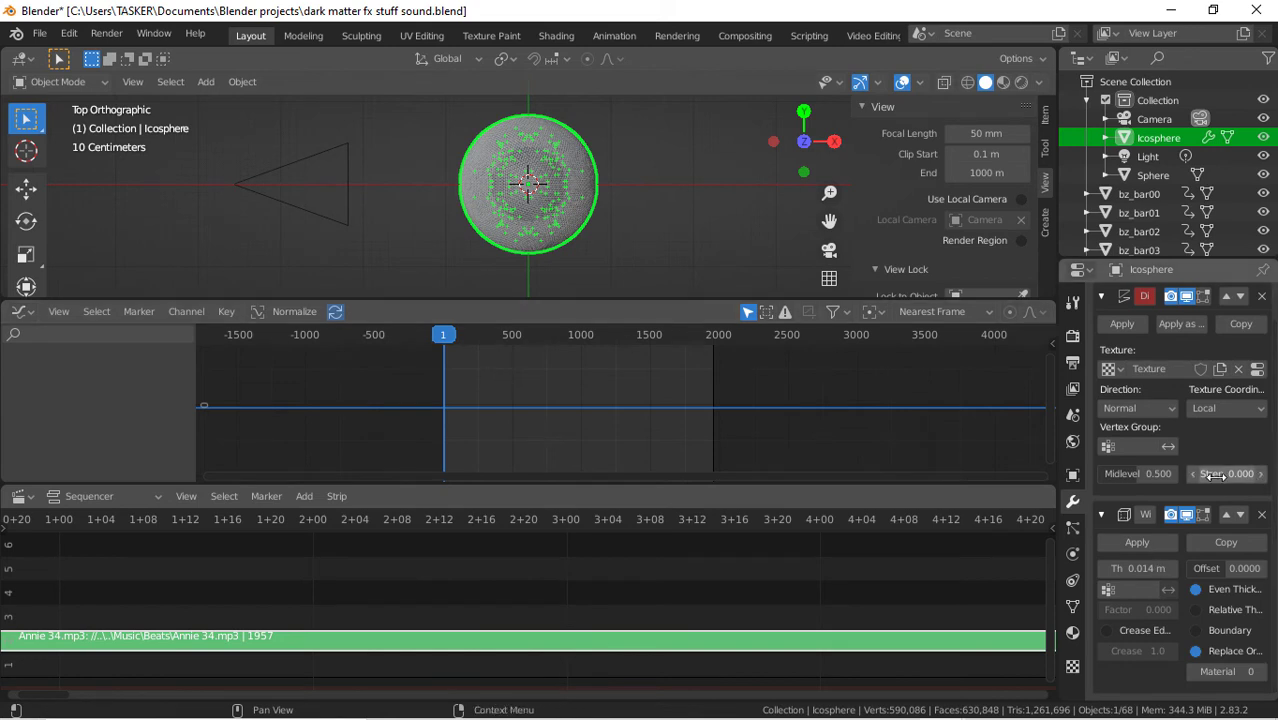
key("i")
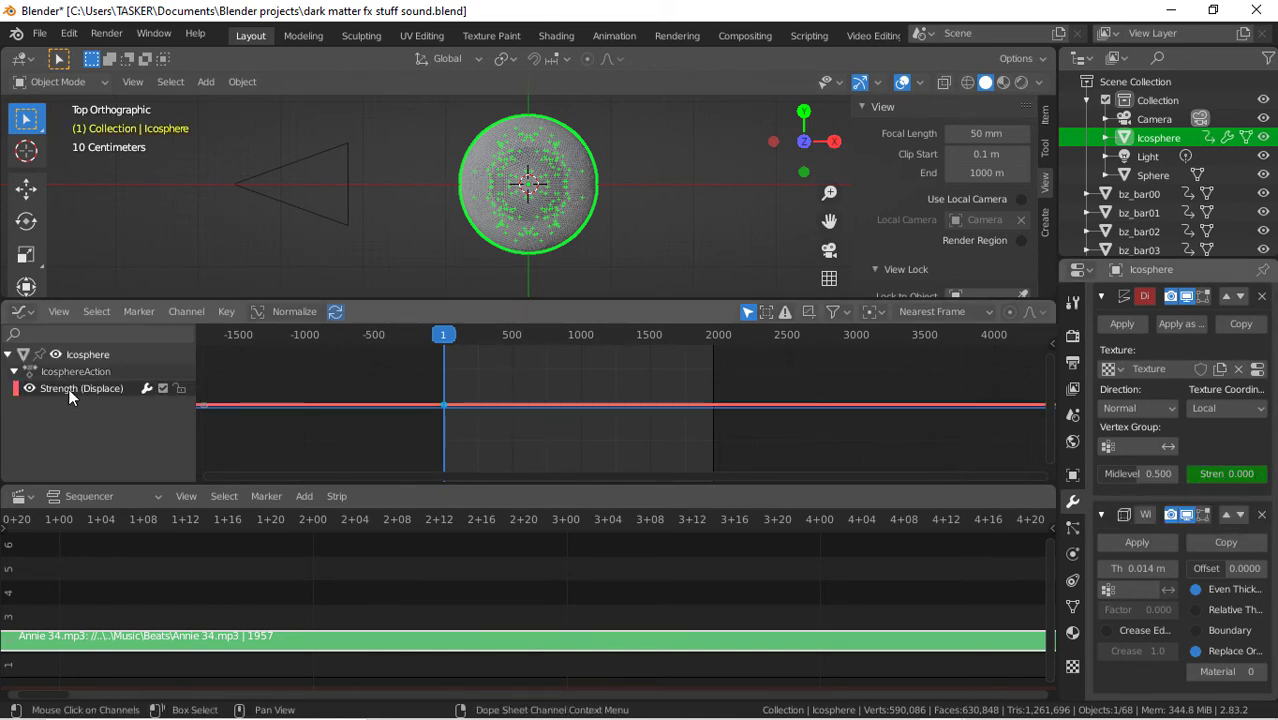
Start Bake Sound to F-Curves for the Strength channel, searching for "annie" and selecting the matching audio file
left_click(215, 319)
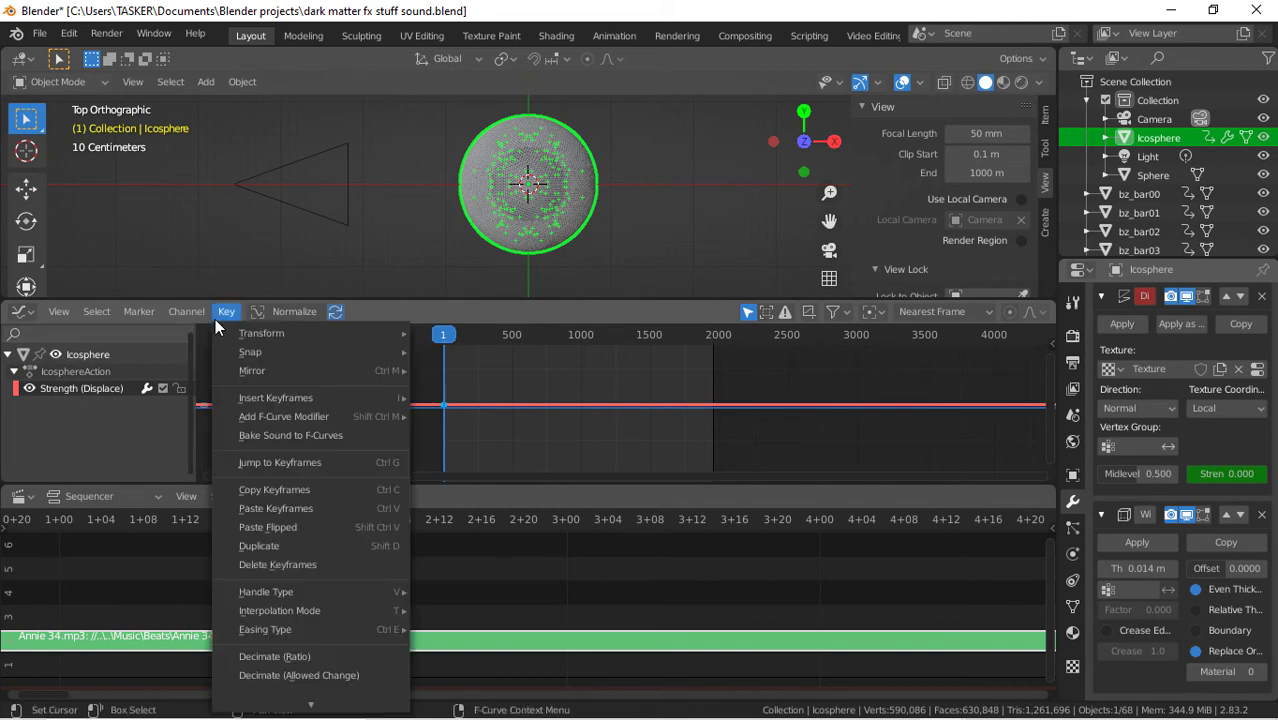
left_click(282, 438)
left_click(226, 501)
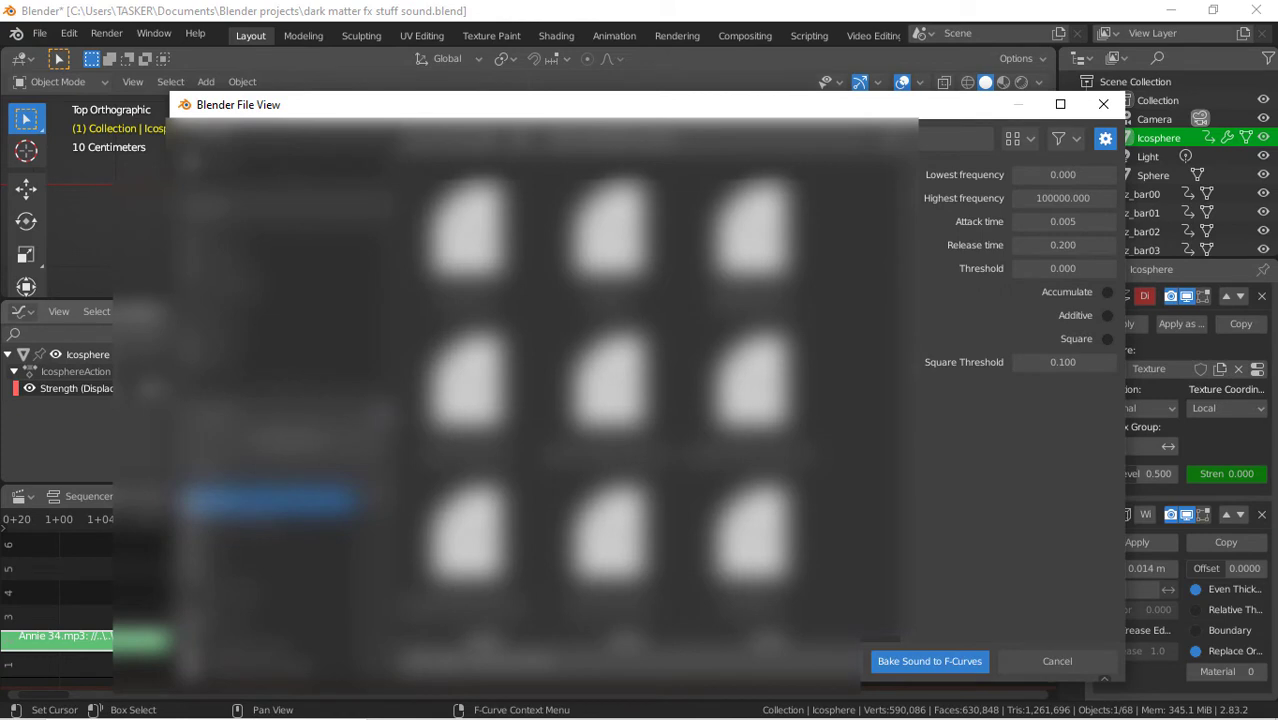
left_click(943, 145)
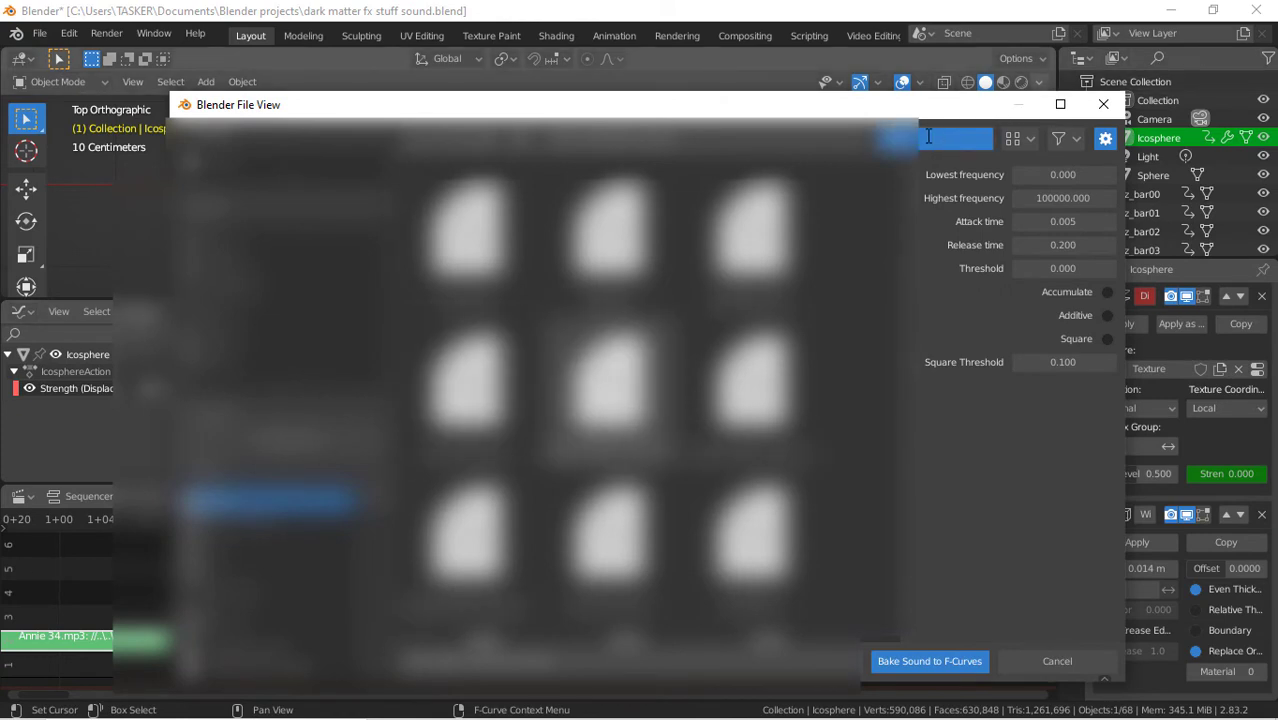
type("annie")
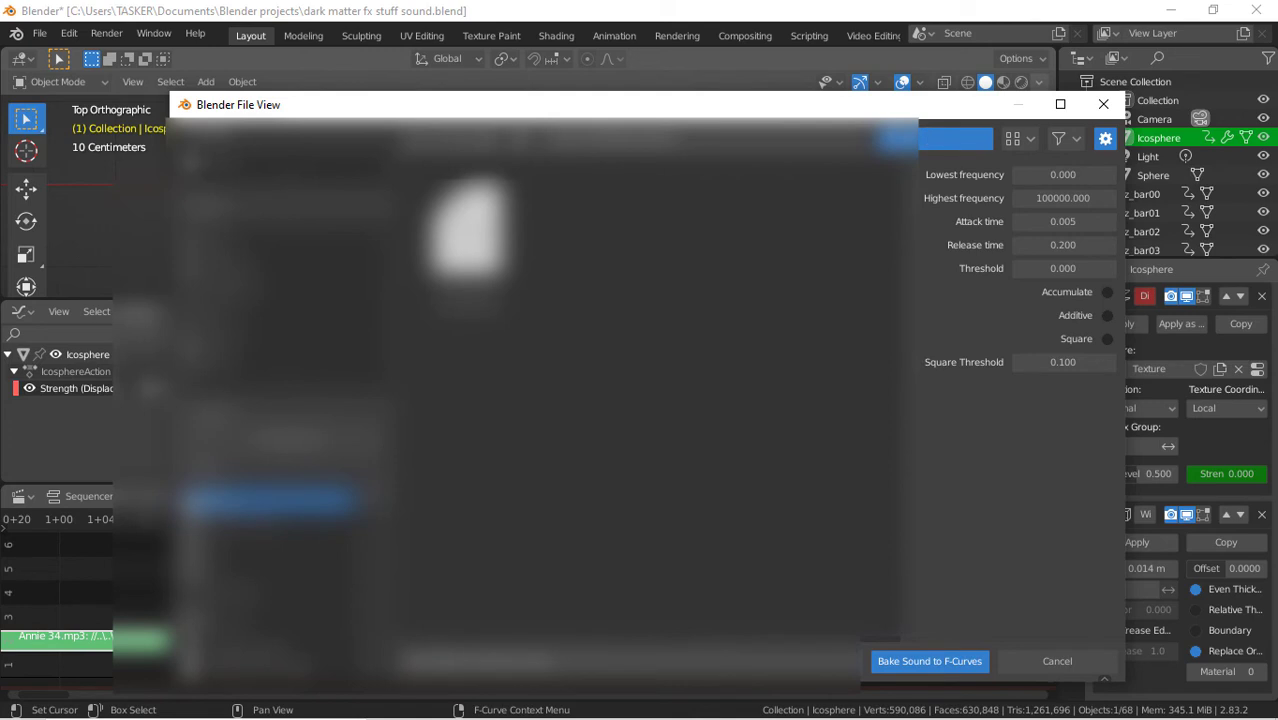
key("Return")
left_click(467, 235)
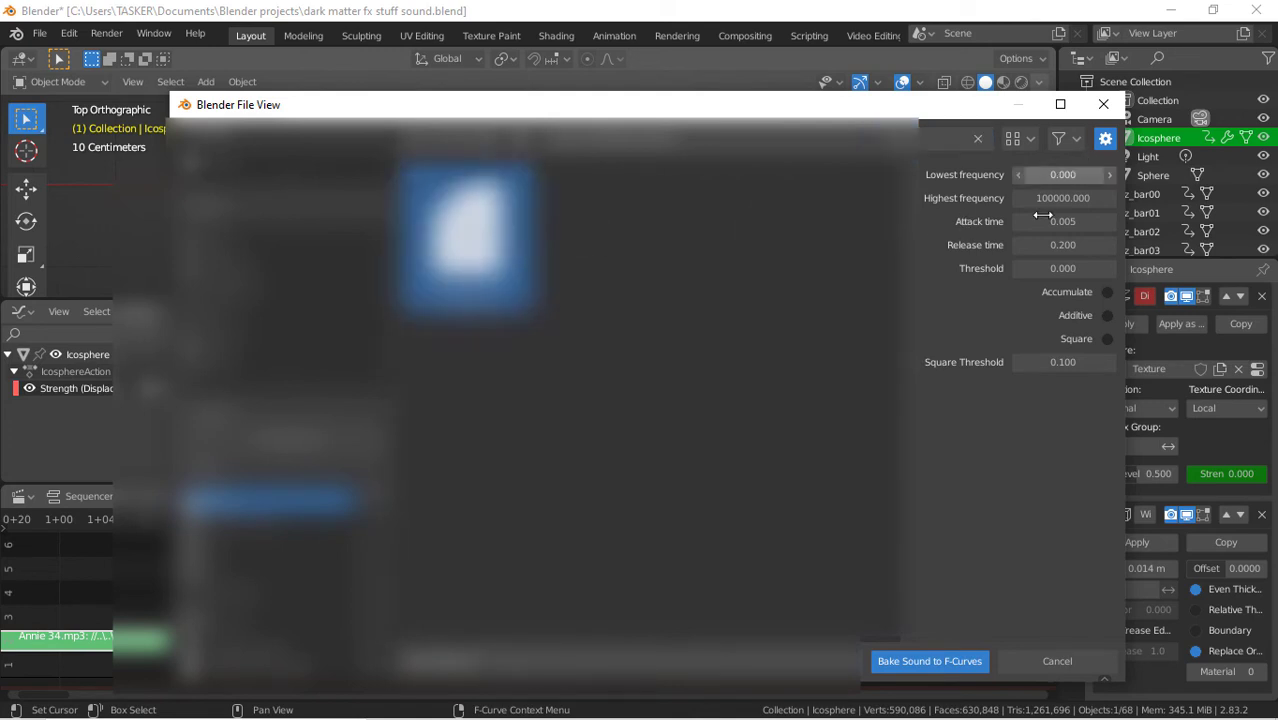
Set the highest frequency to 250 and bake the sound to the displace Strength curve
left_click(1069, 196)
type("2")
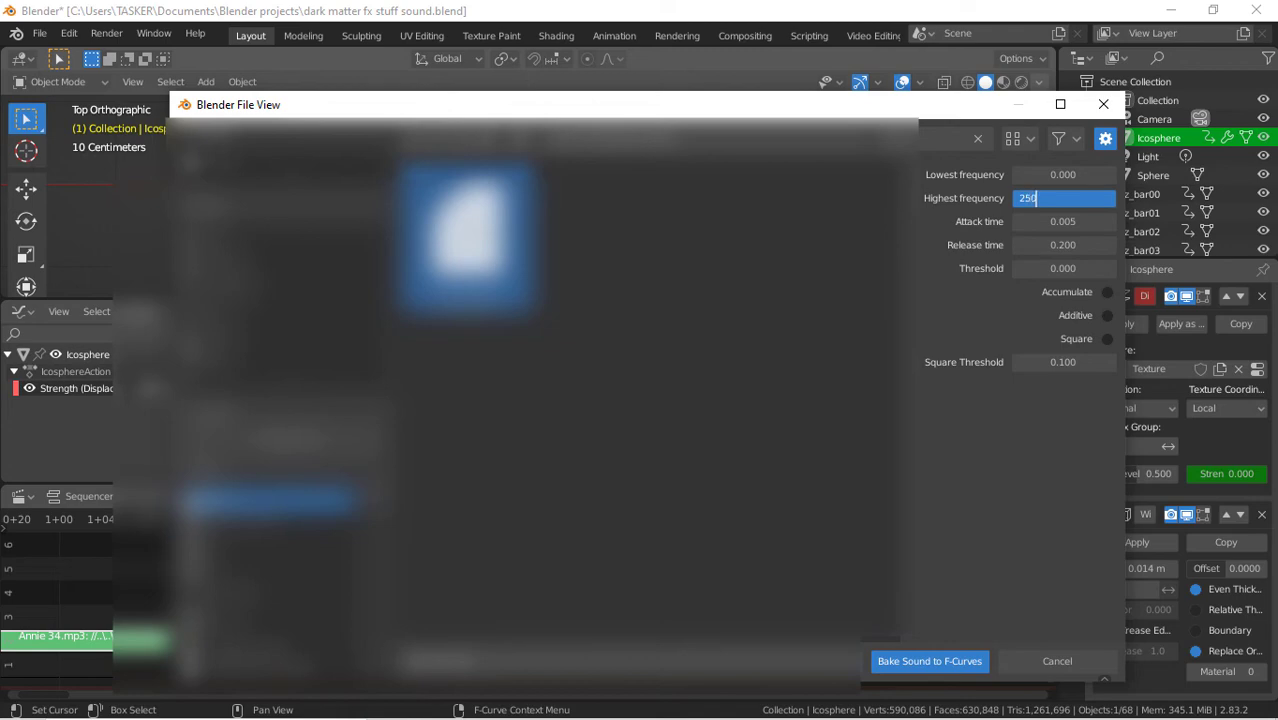
type("50")
left_click(929, 662)
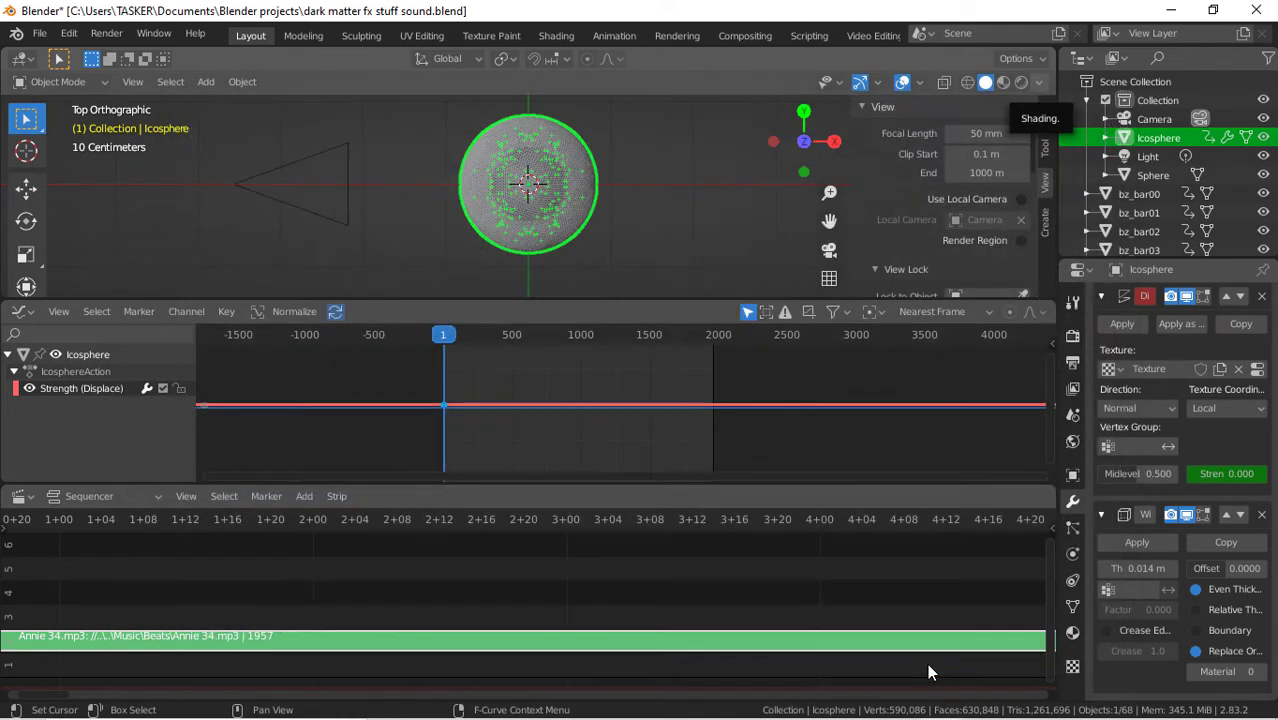
Play the animation, jumping to about frame 377 to check the icosphere's displacement, and return to frame 0
key("space")
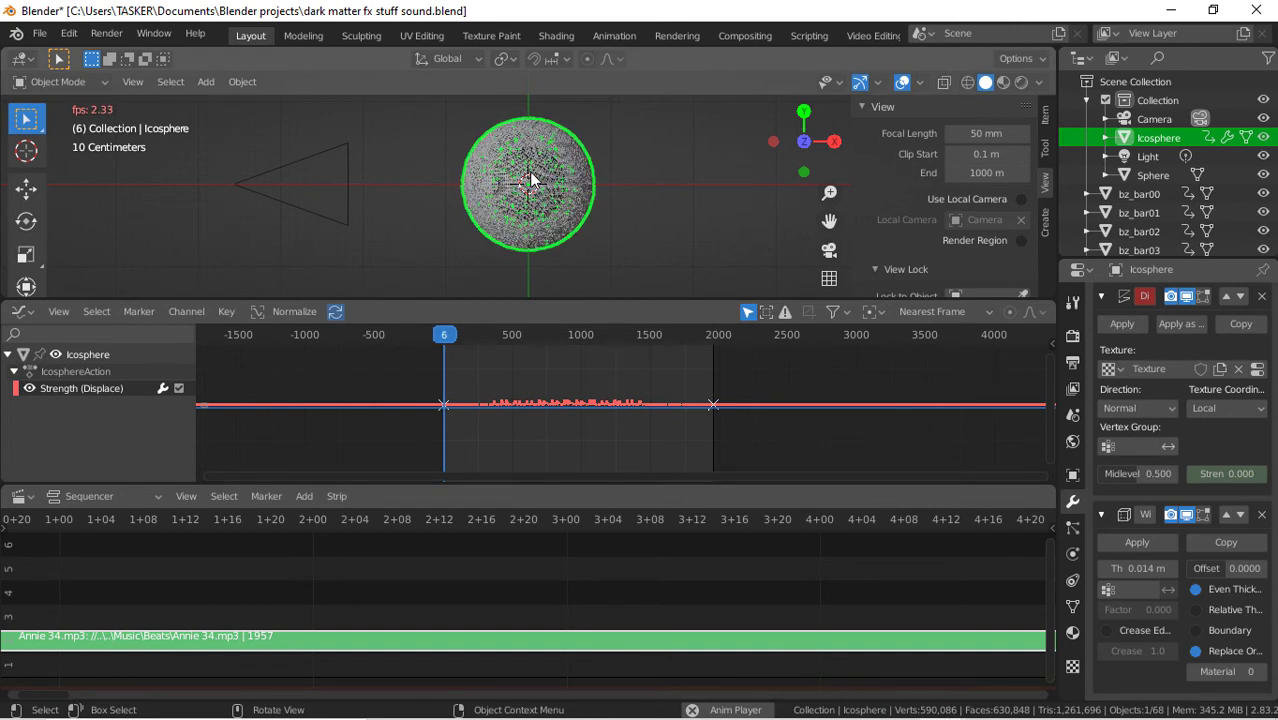
left_click(493, 334)
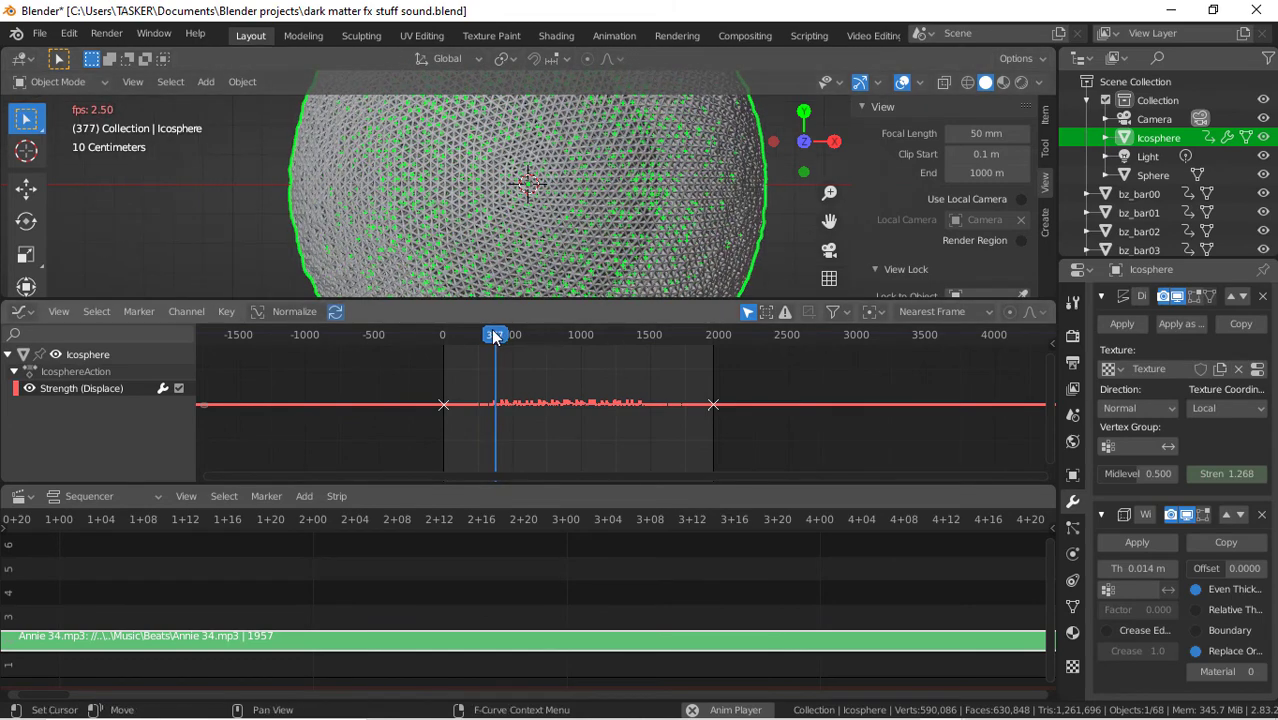
key("space")
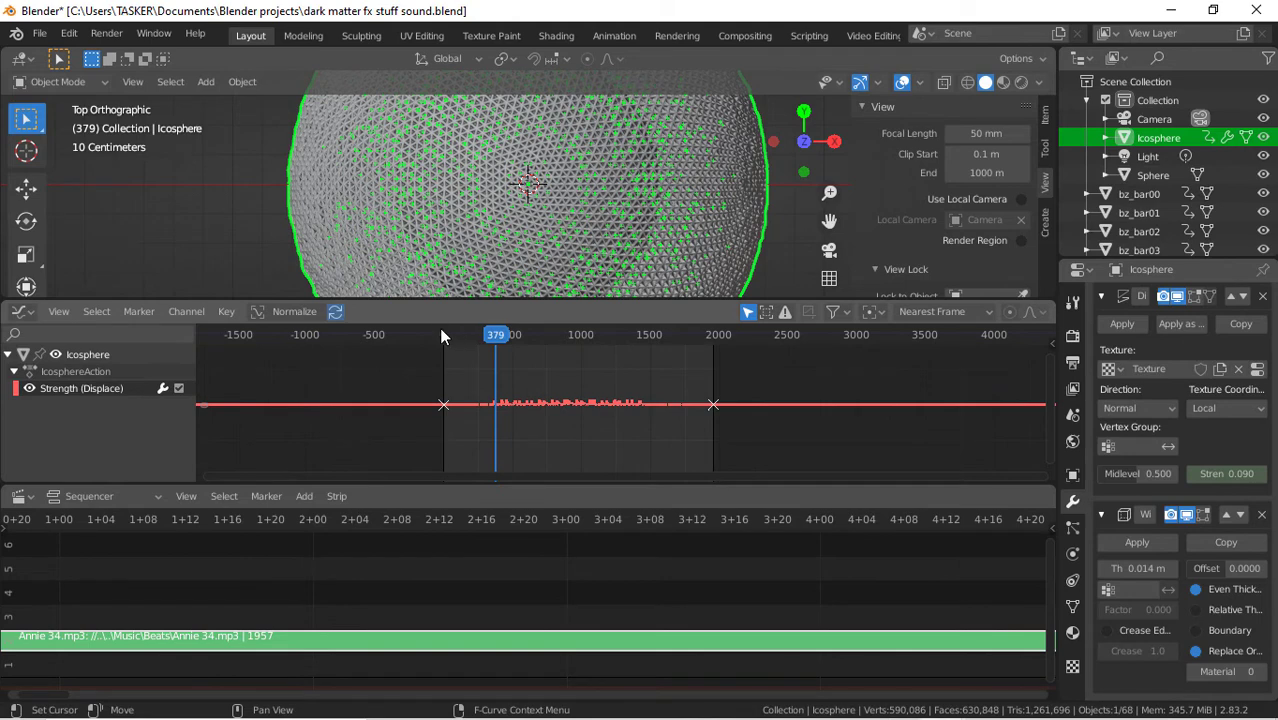
left_click(441, 335)
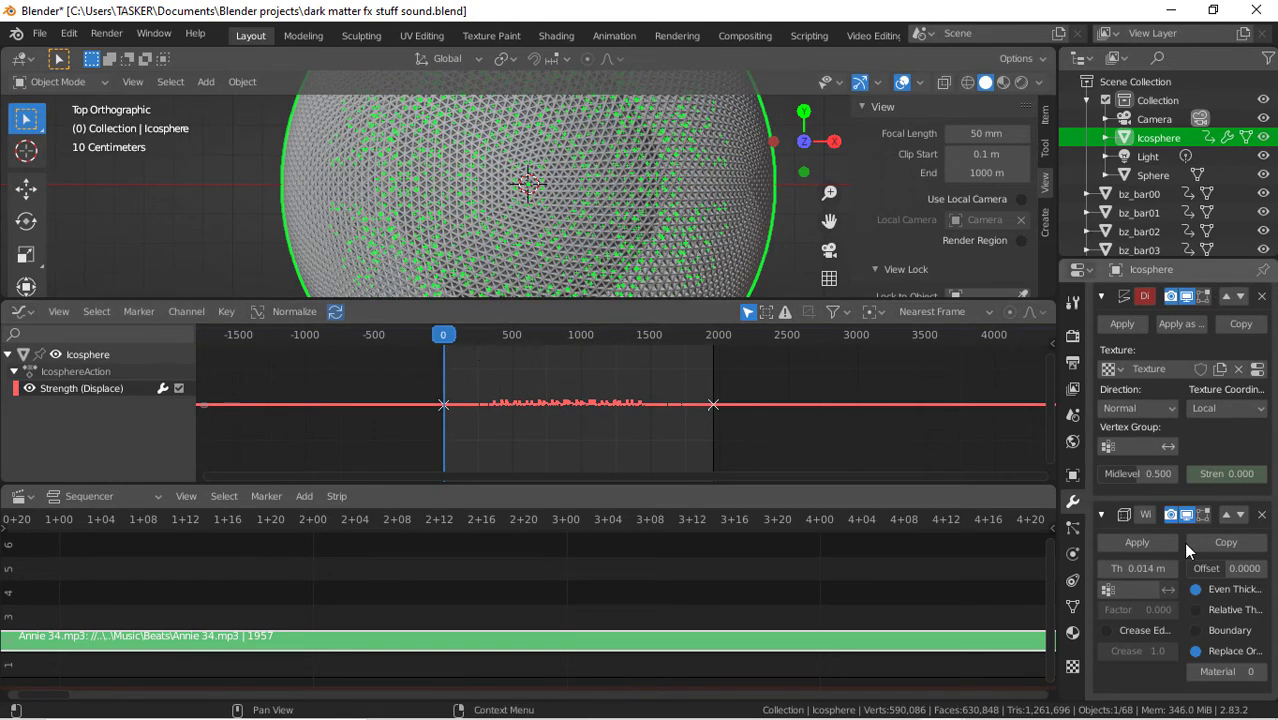
Insert a keyframe on the distortion Amount of the icosphere's Distorted Noise texture at frame 0
left_click(1071, 670)
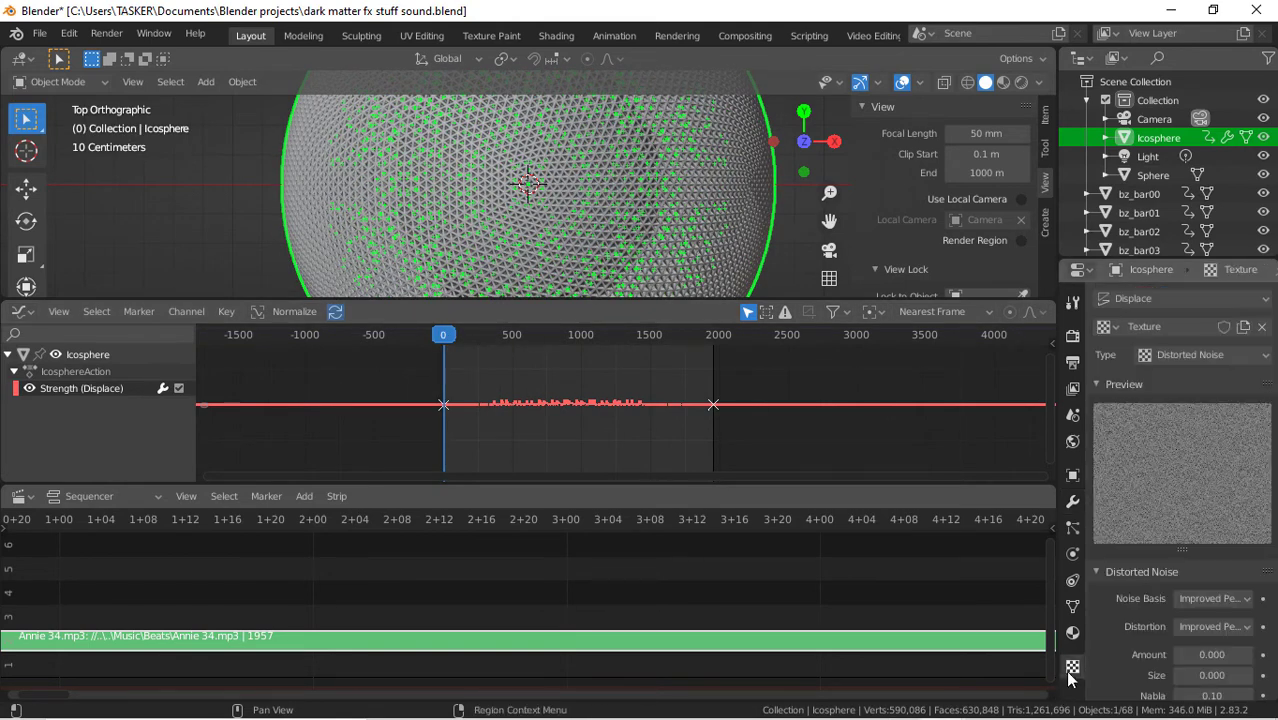
scroll(1208, 574, "down", 3)
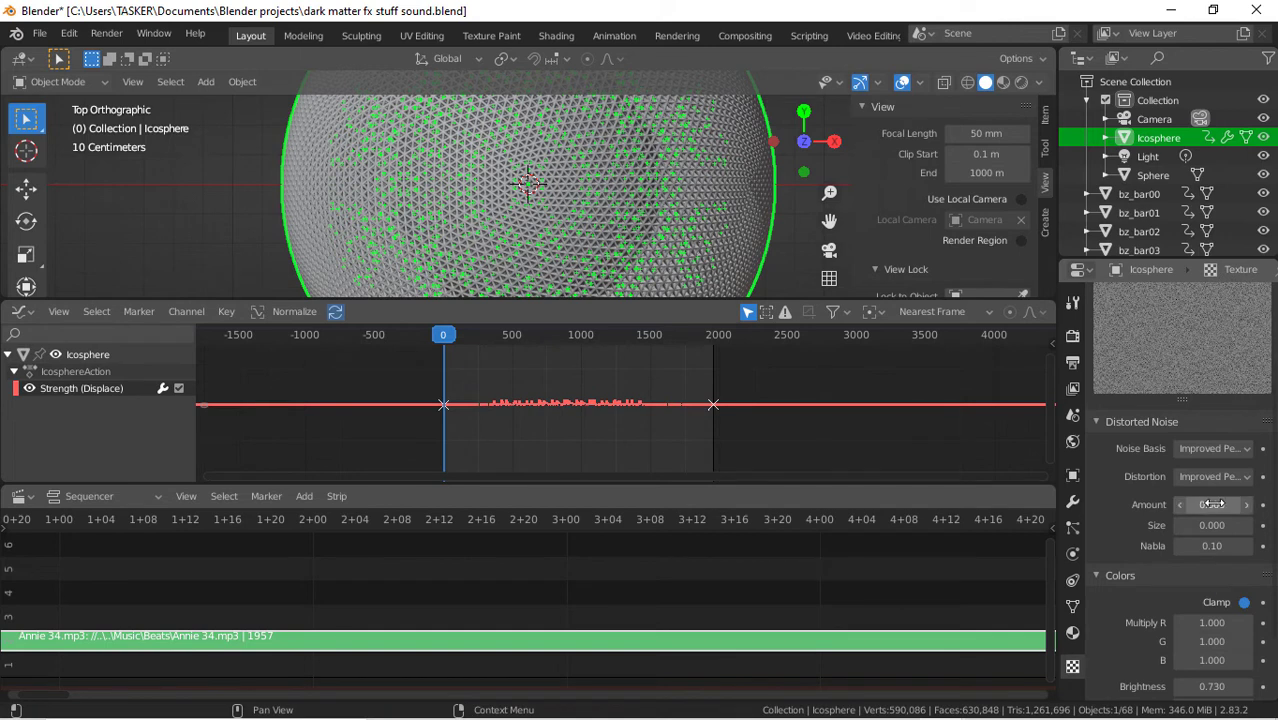
key("i")
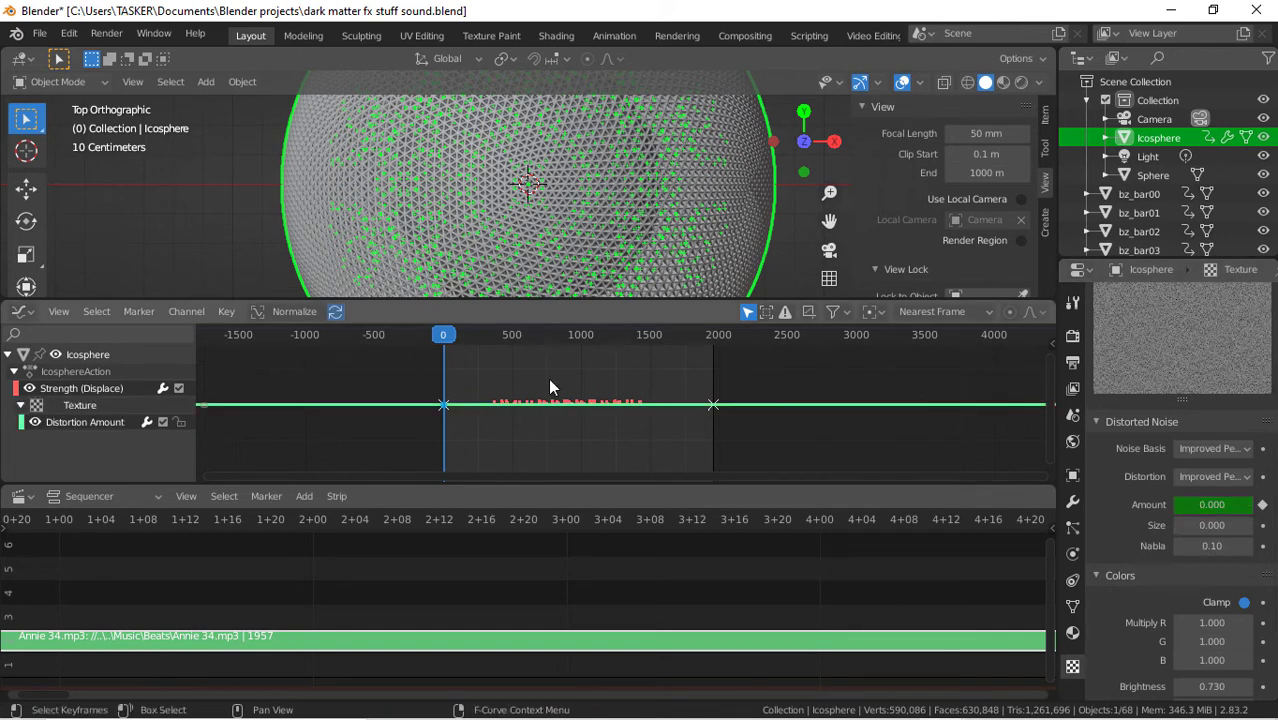
Start Bake Sound to F-Curves for the Distortion Amount channel, searching for "Annie" and selecting Annie 34.mp3
left_click(74, 426)
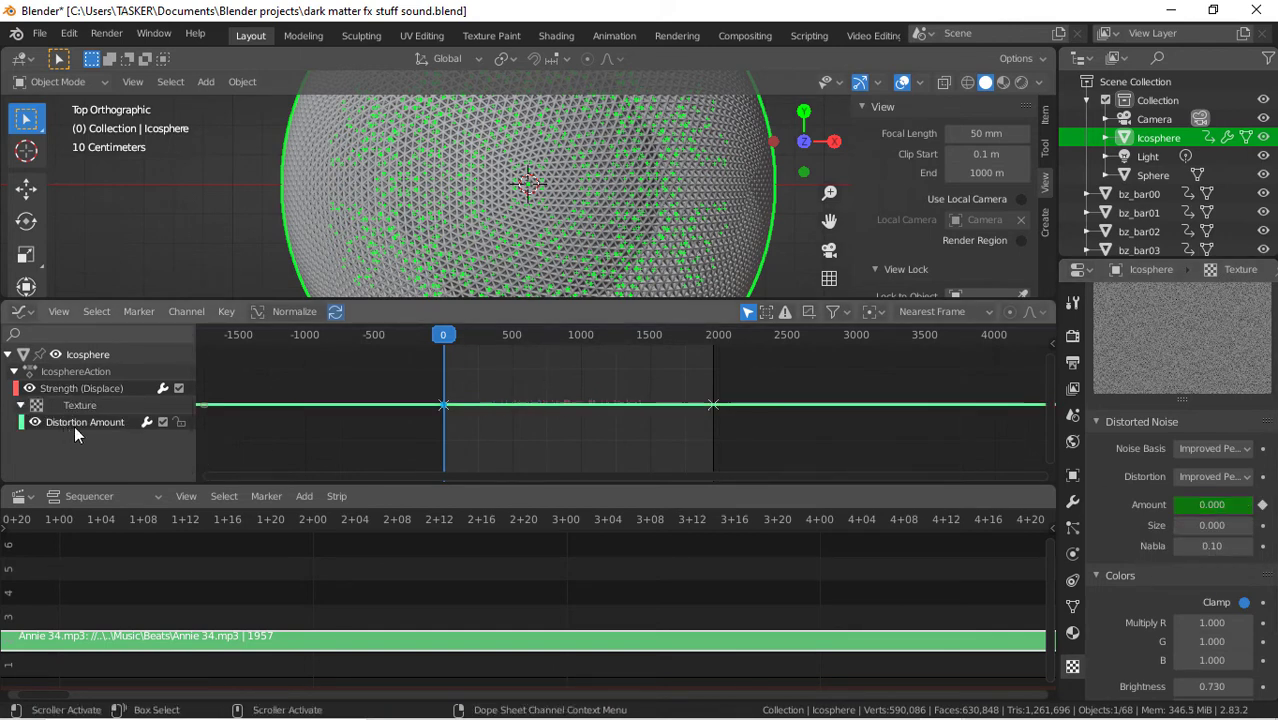
left_click(226, 311)
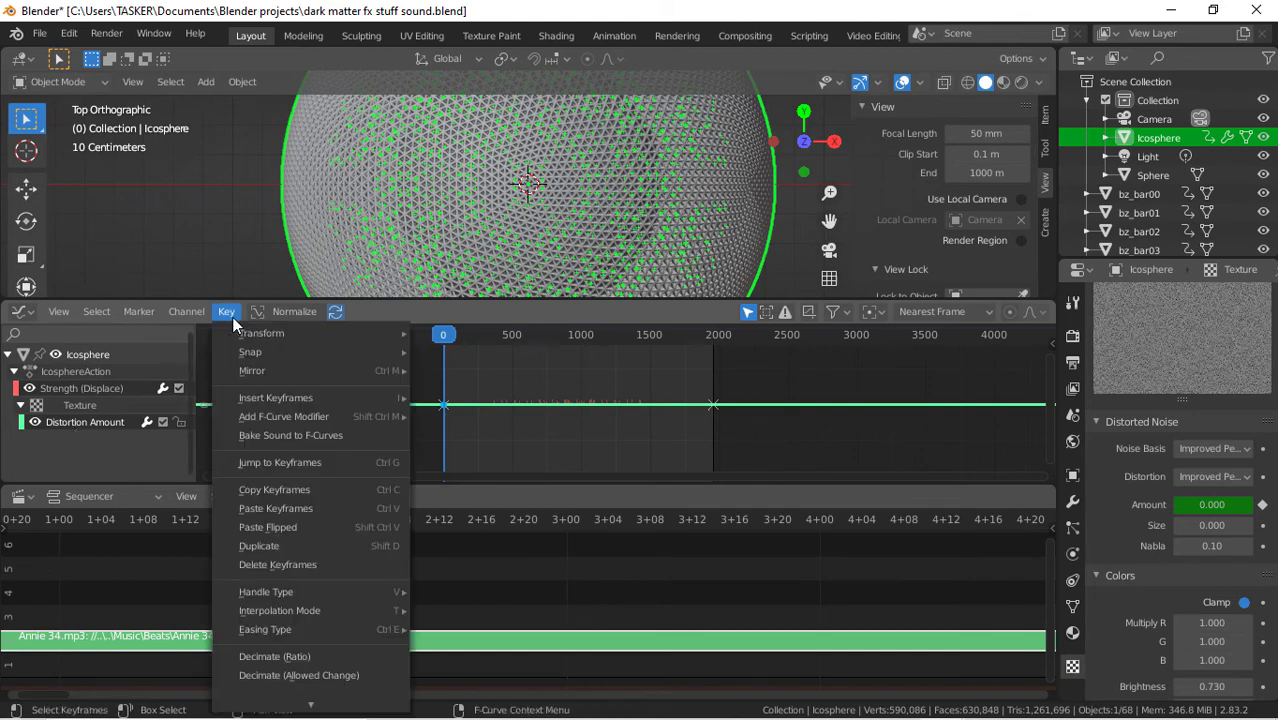
left_click(287, 435)
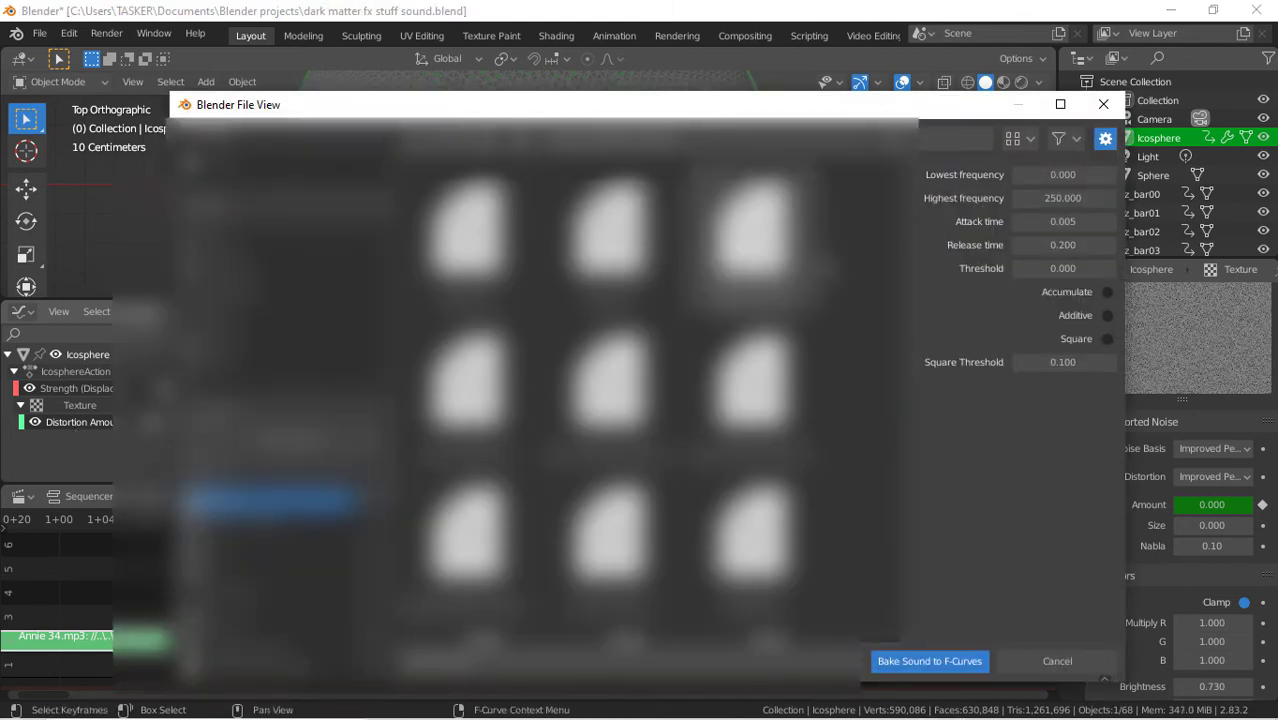
left_click(921, 146)
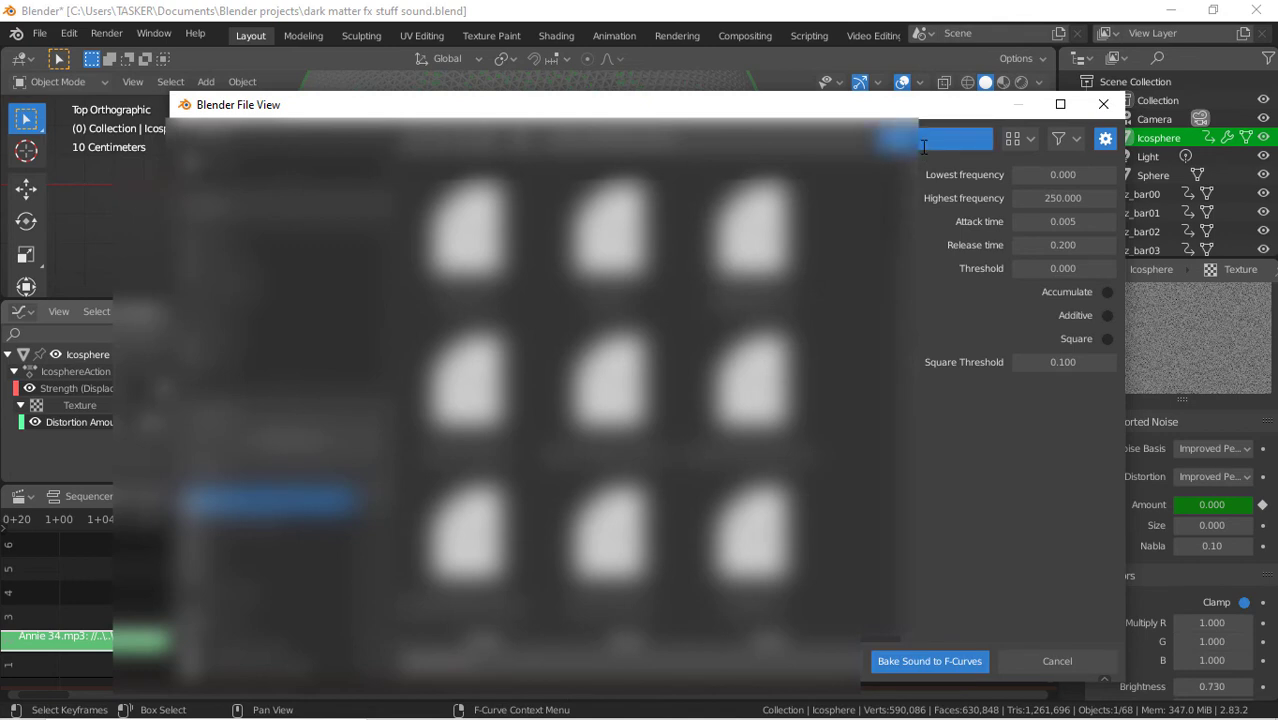
type("Annie")
key("Return")
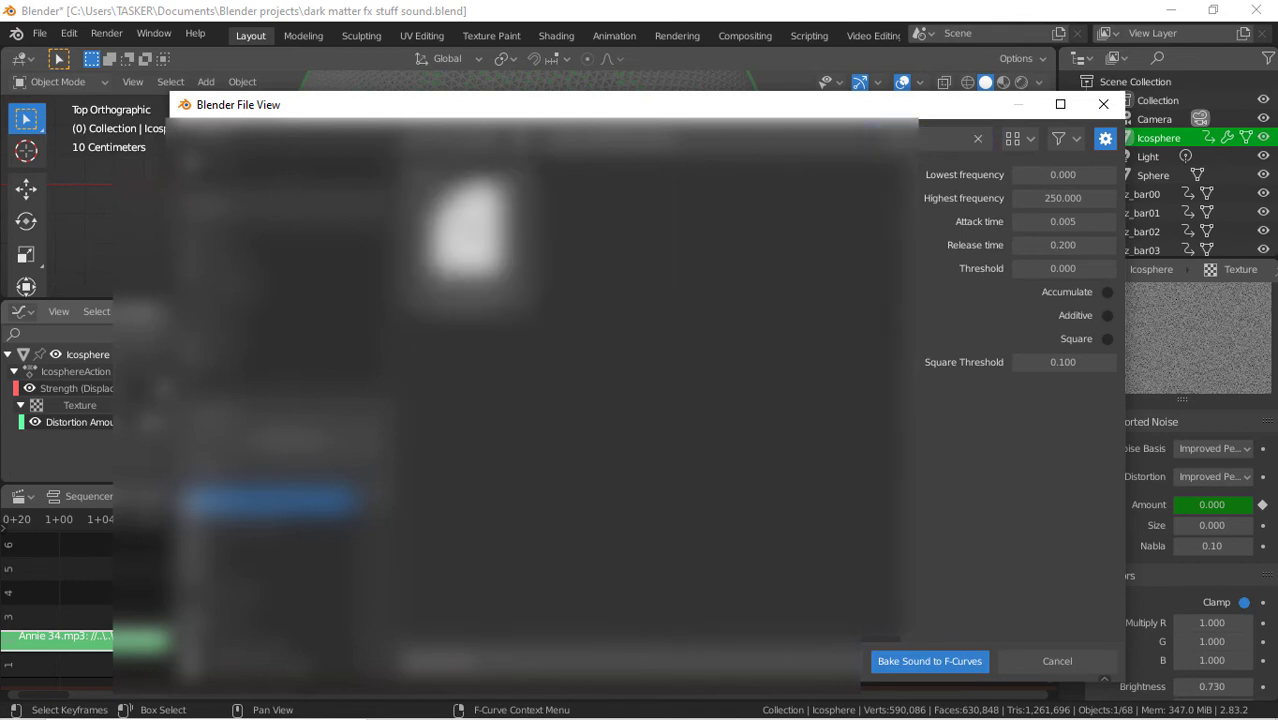
left_click(465, 237)
Set the lowest frequency to 250 and the highest to 600, and bake the sound to the Distortion Amount curve
left_click(1063, 174)
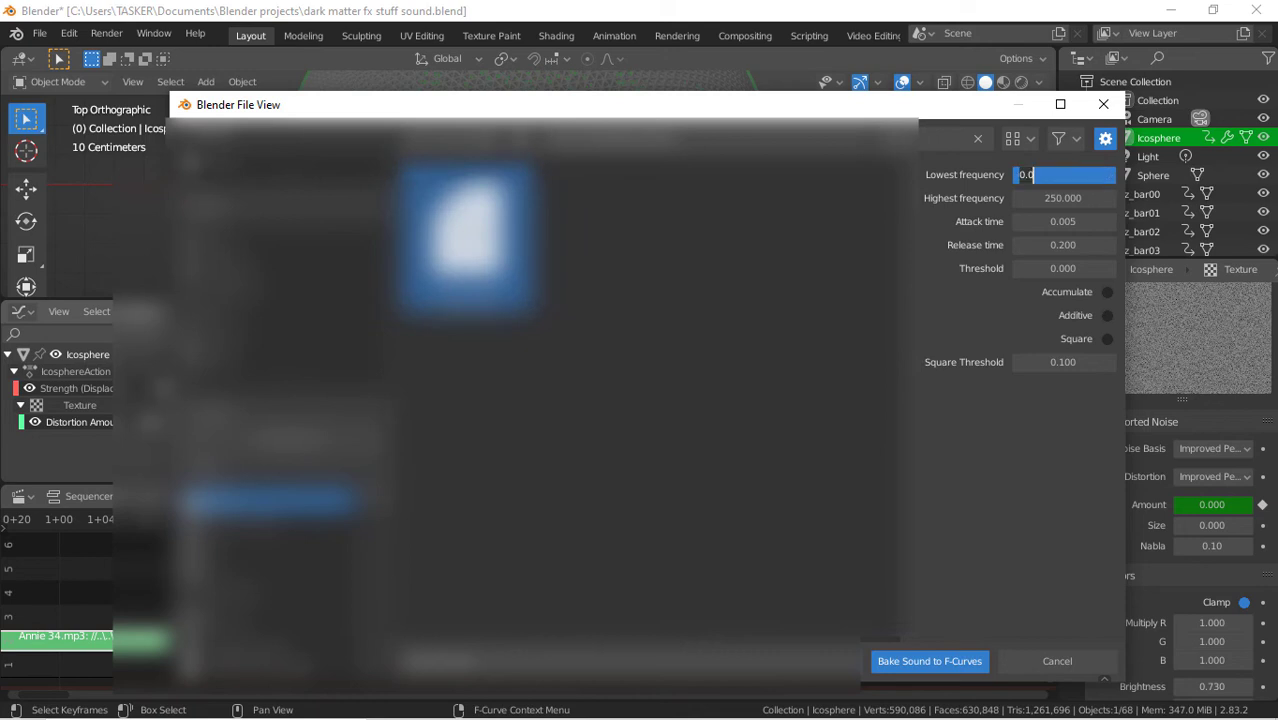
type("2")
type("0")
key("Tab")
type("600")
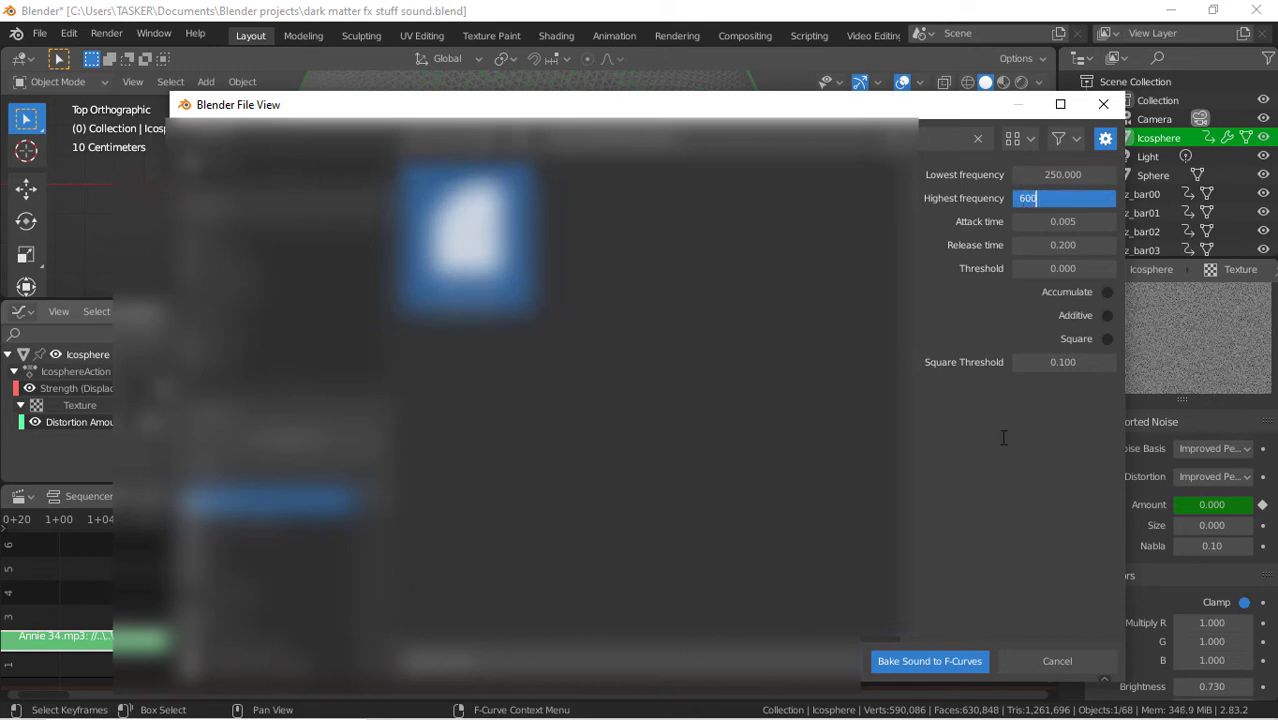
key("Return")
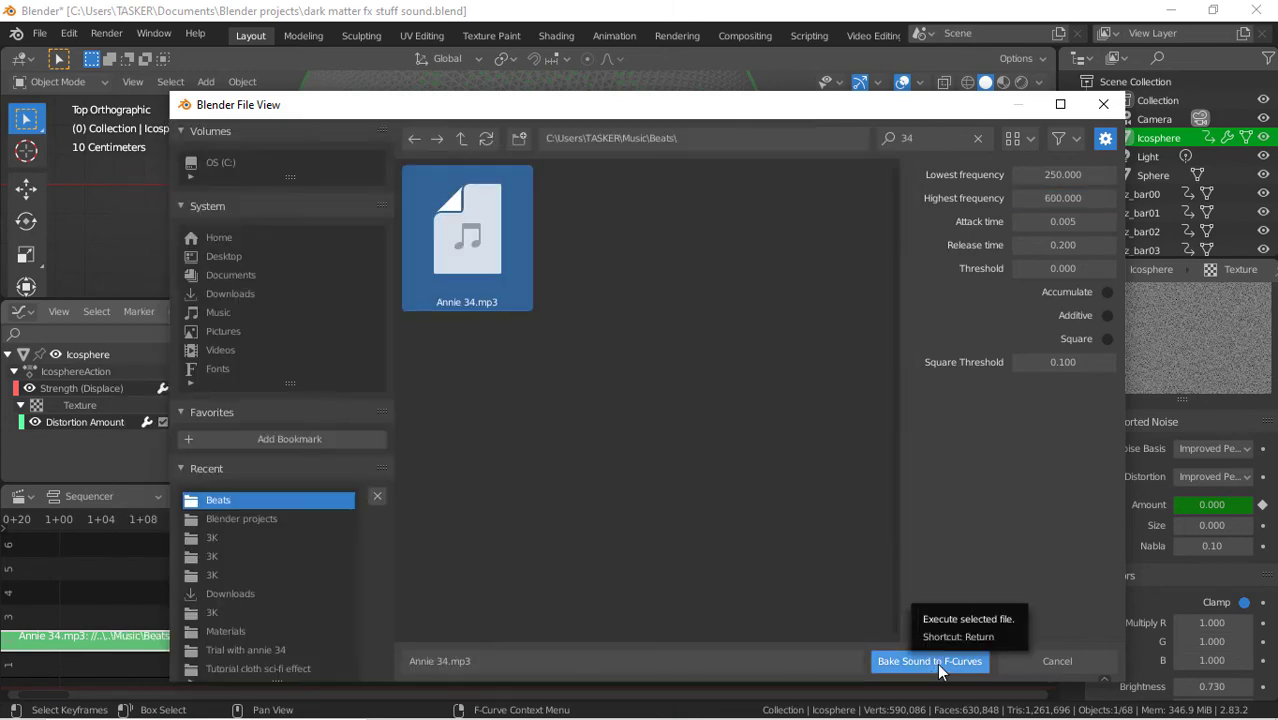
left_click(938, 663)
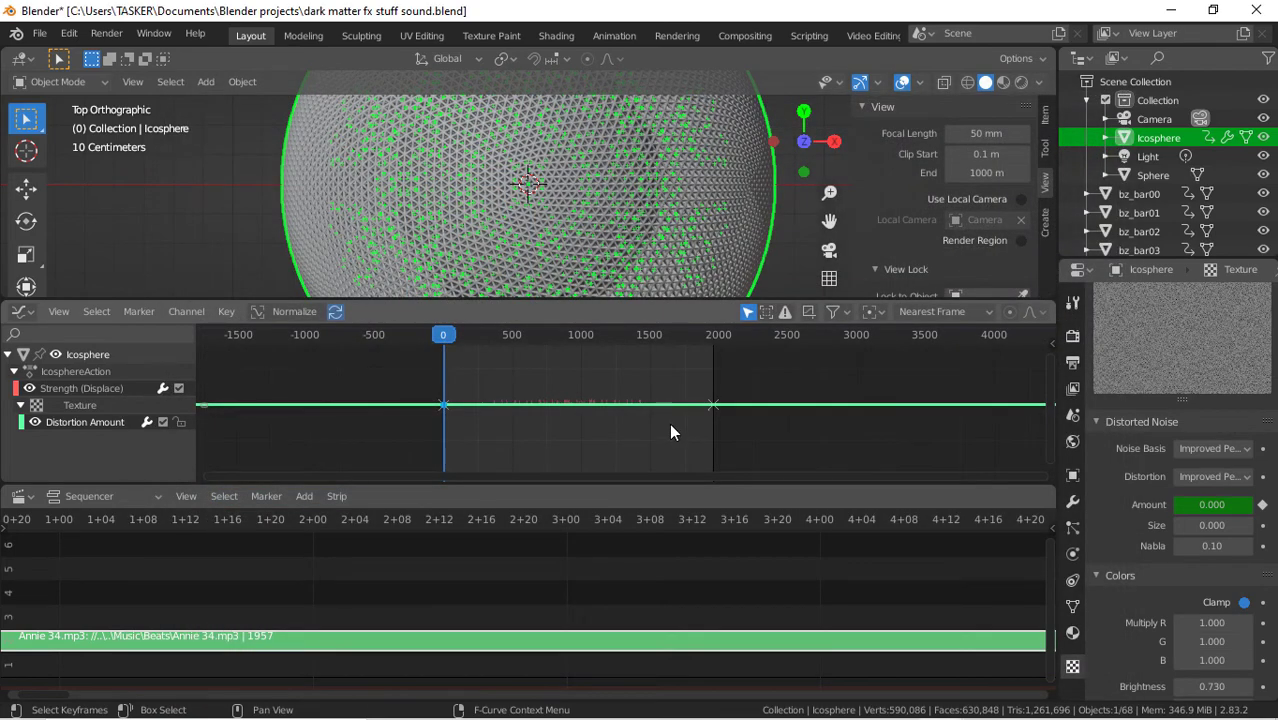
Preview the baked distortion briefly, and insert a keyframe on the Distorted Noise texture's Size at frame 0
key("space")
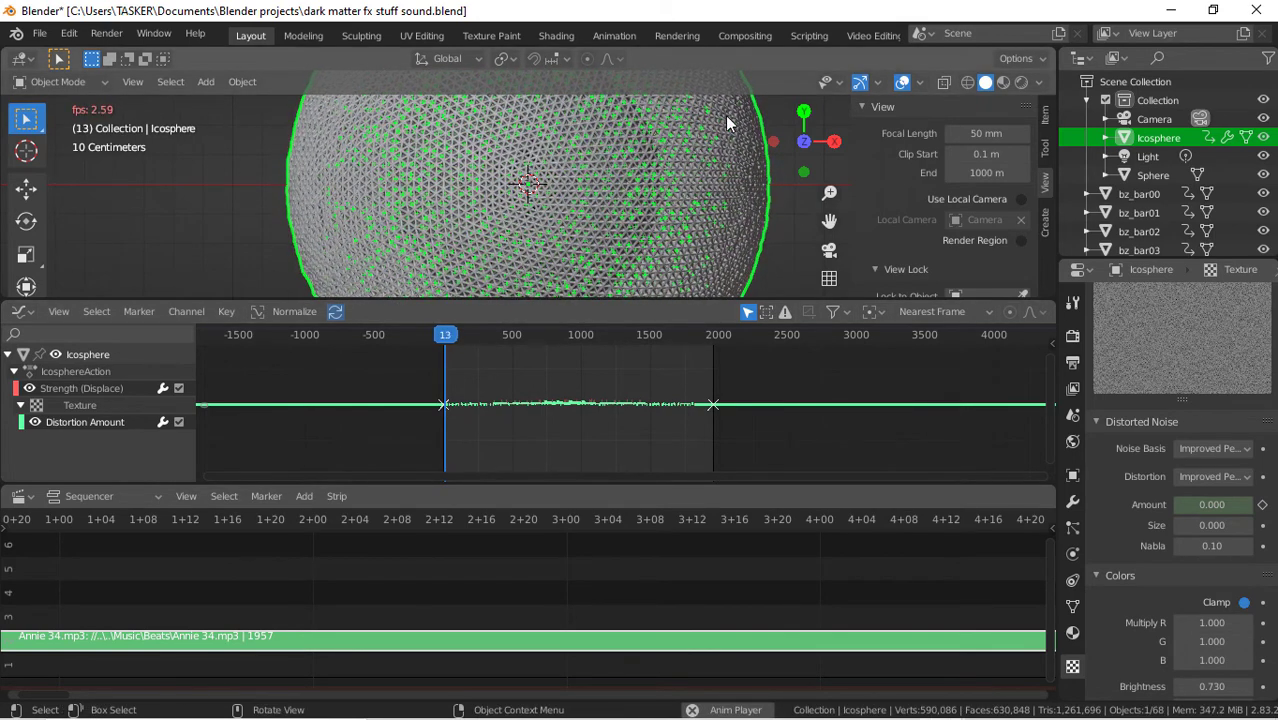
key("space")
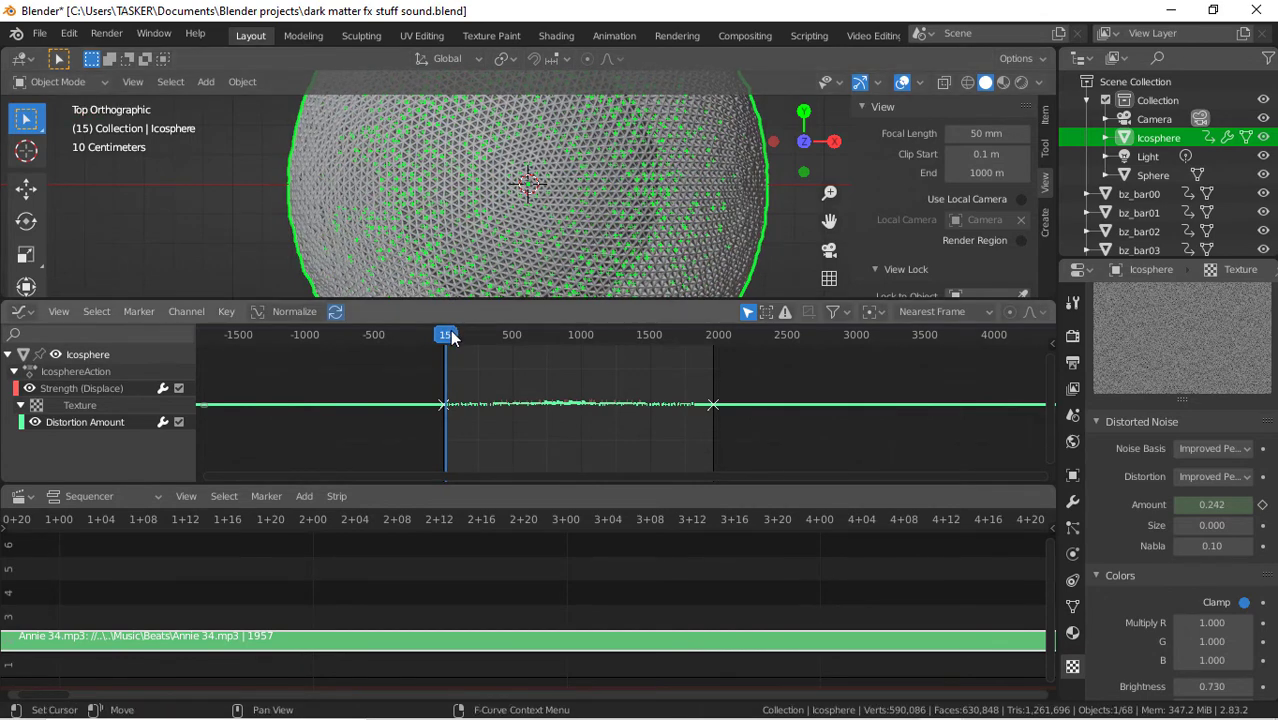
left_click_drag(451, 337, 440, 337)
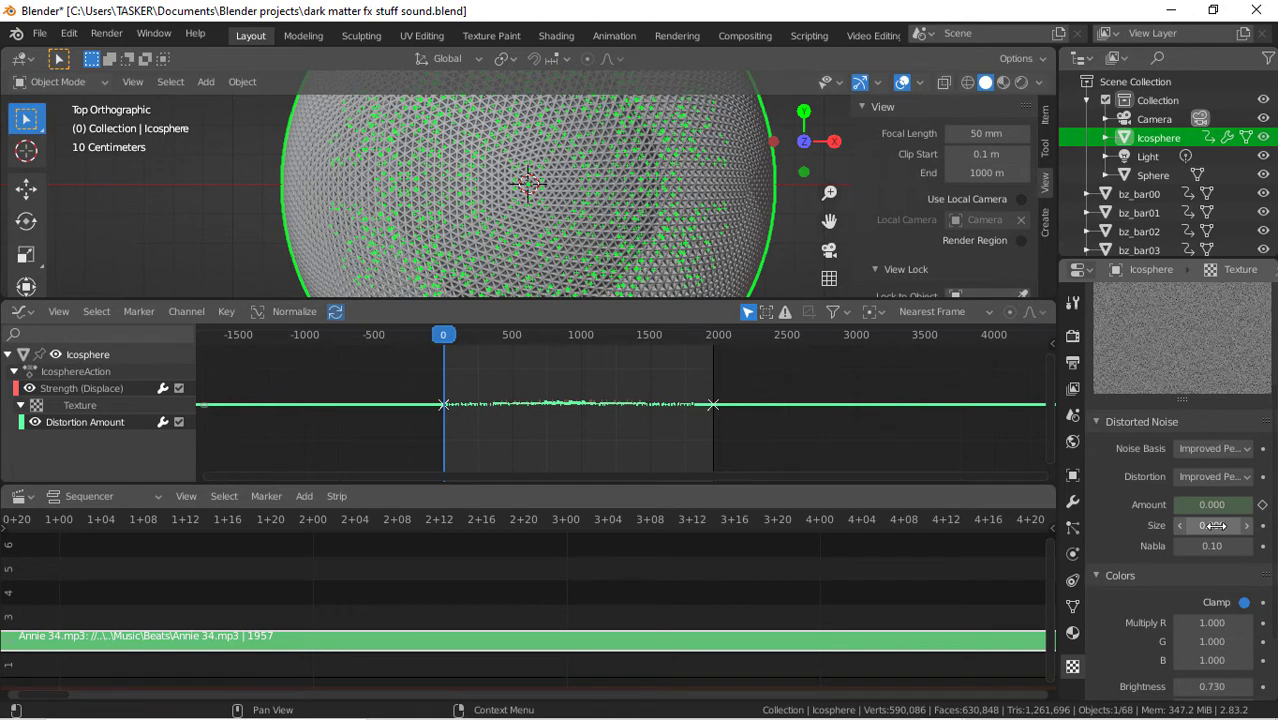
key("i")
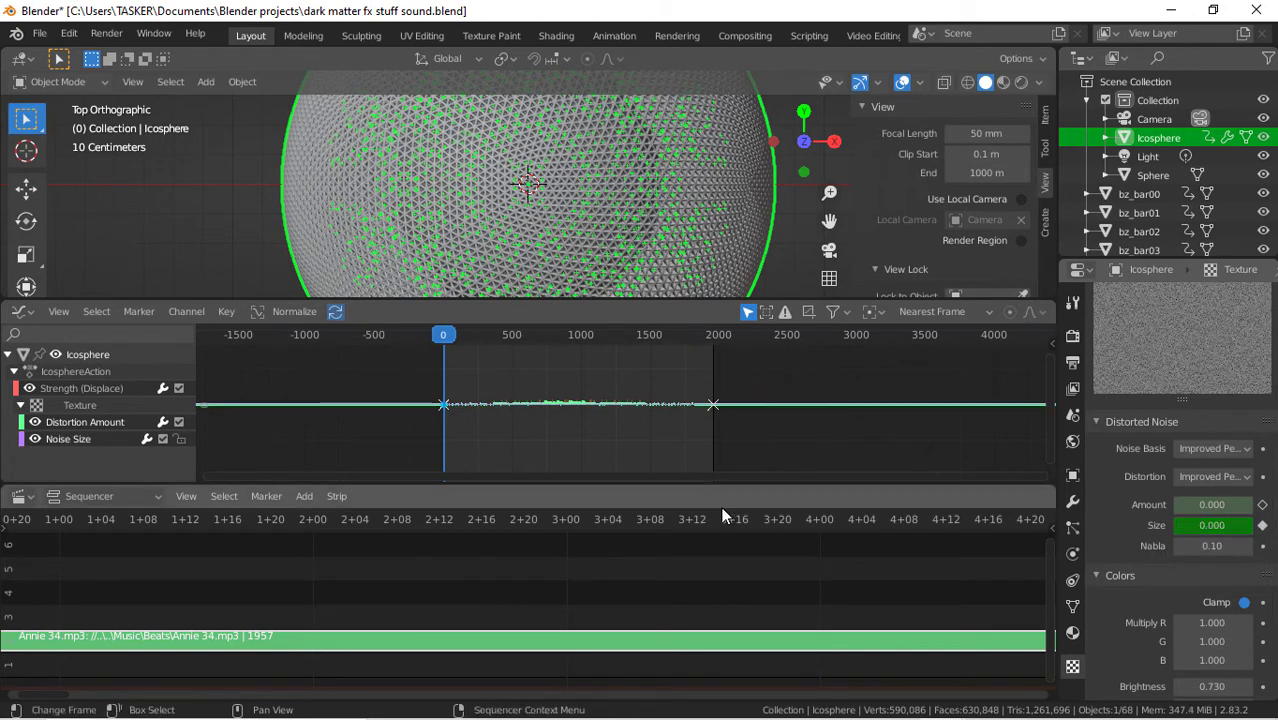
Start Bake Sound to F-Curves for the Noise Size channel, searching for "annie" and selecting the matching audio file
left_click(226, 311)
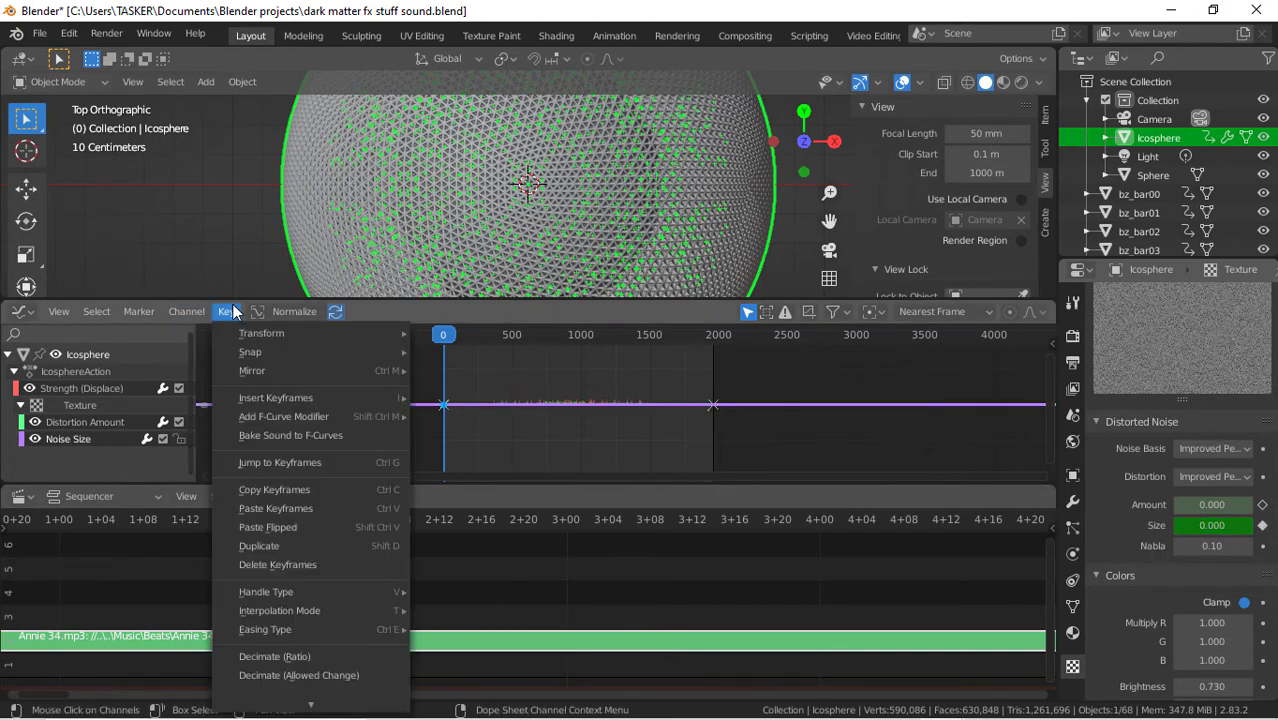
left_click(295, 433)
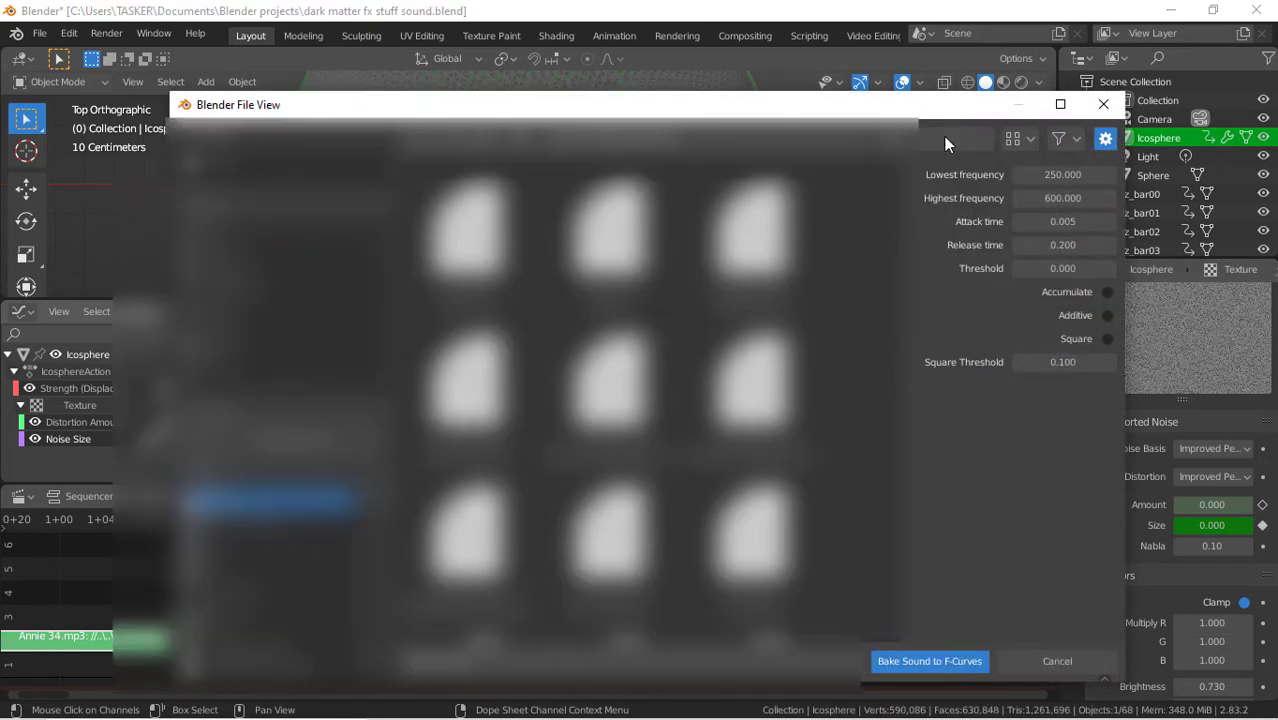
left_click(942, 137)
type("annie")
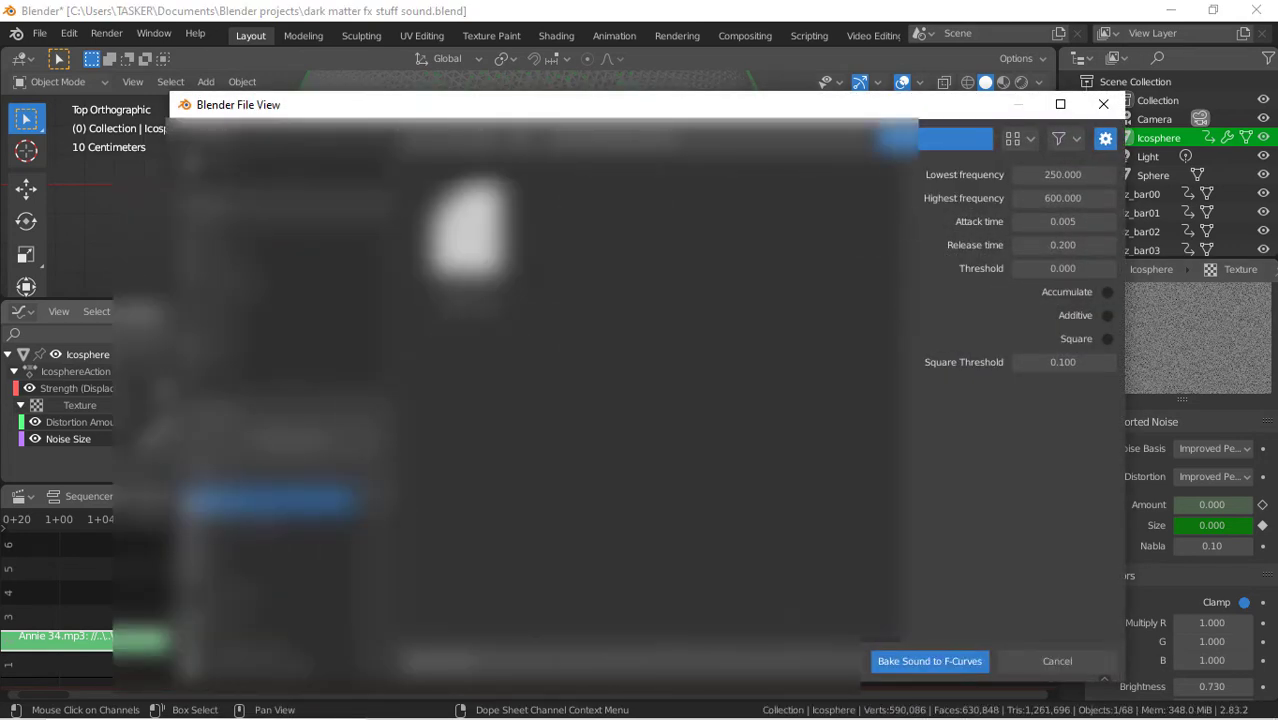
key("Return")
left_click(465, 235)
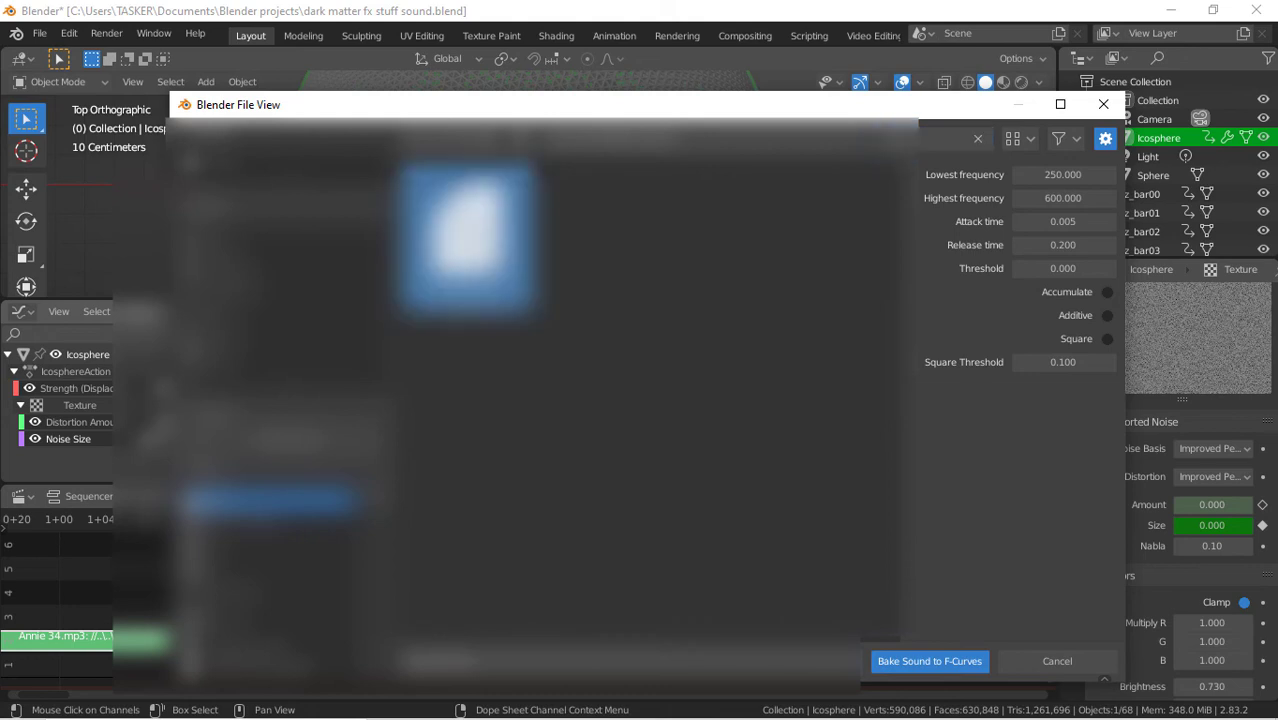
Set the lowest frequency to 600 and the highest to 1000, and bake the sound to the Noise Size curve
left_click(1080, 170)
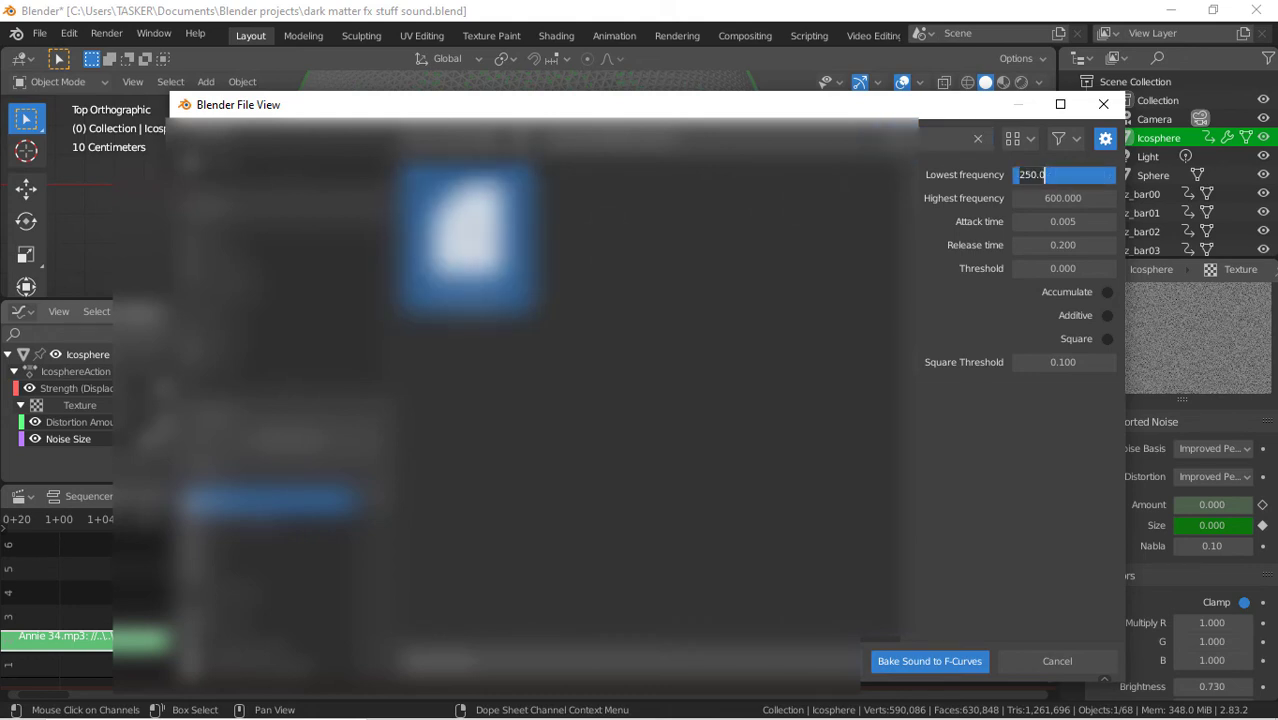
type("69")
type("00")
key("Tab")
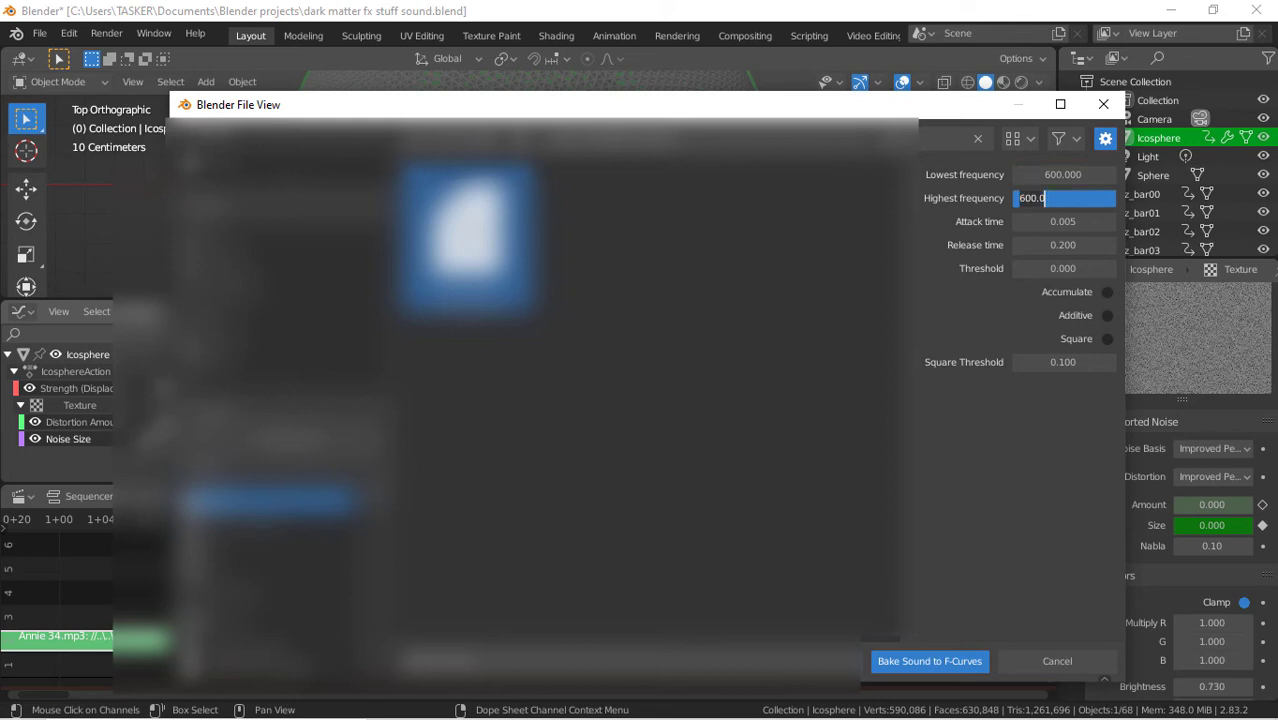
type("1000")
key("Return")
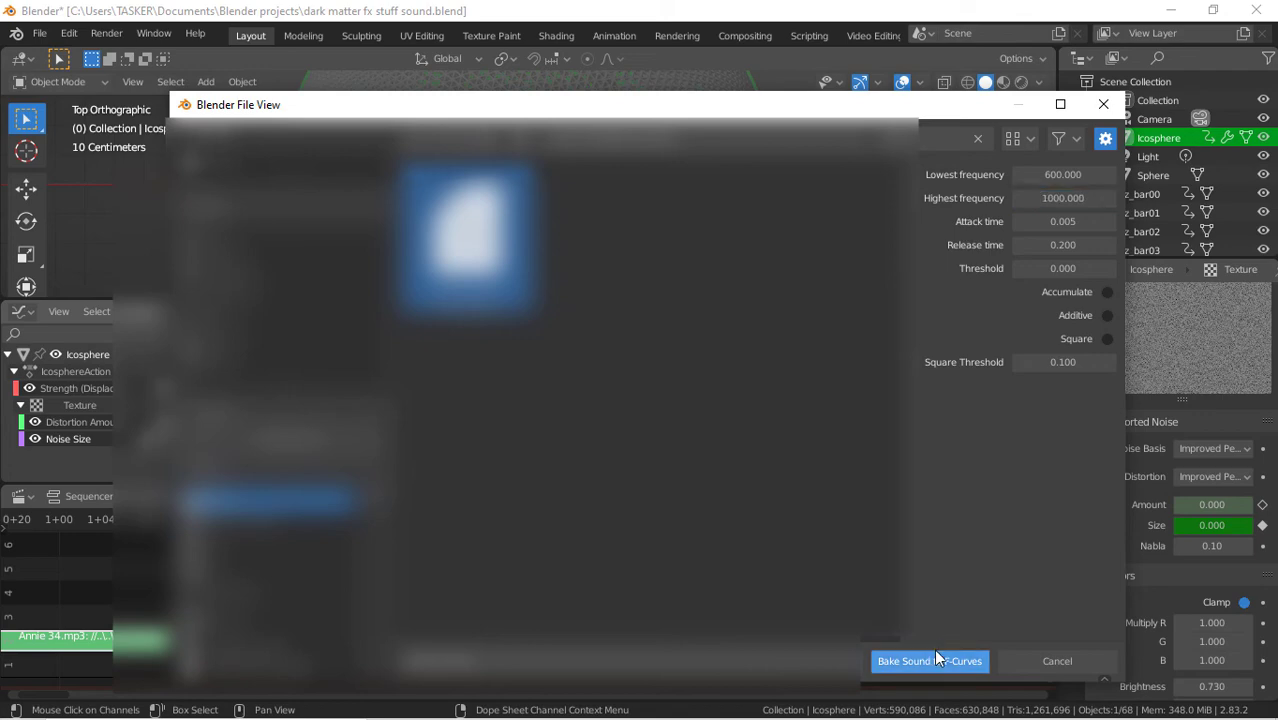
left_click(944, 662)
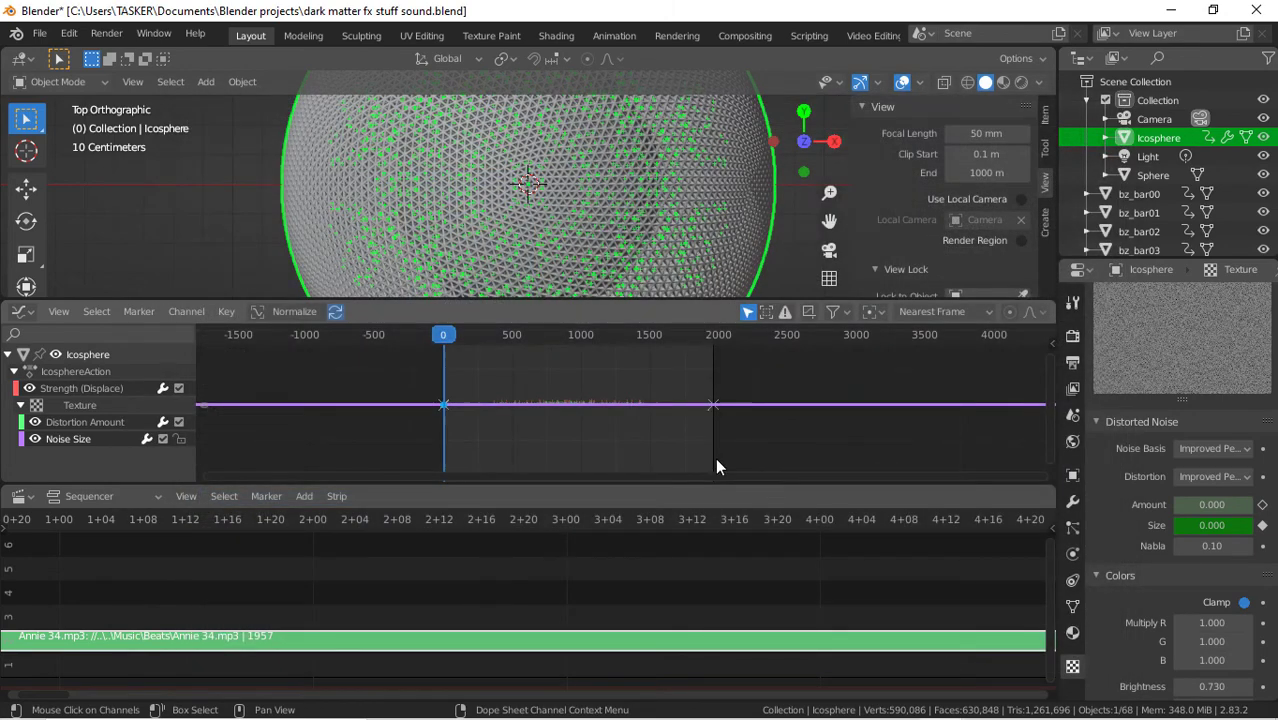
Play the animation, jumping to about frames 797 and 1457 to check the icosphere's displacement and noise size
key("space")
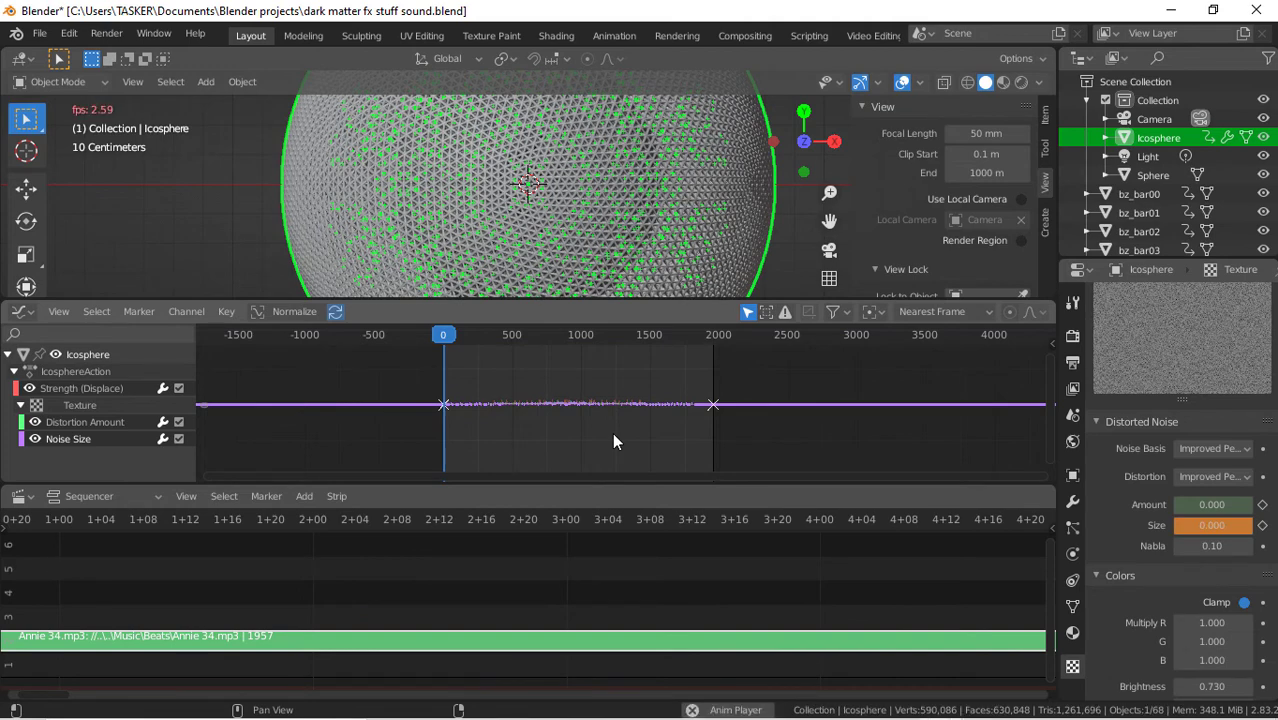
left_click(551, 335)
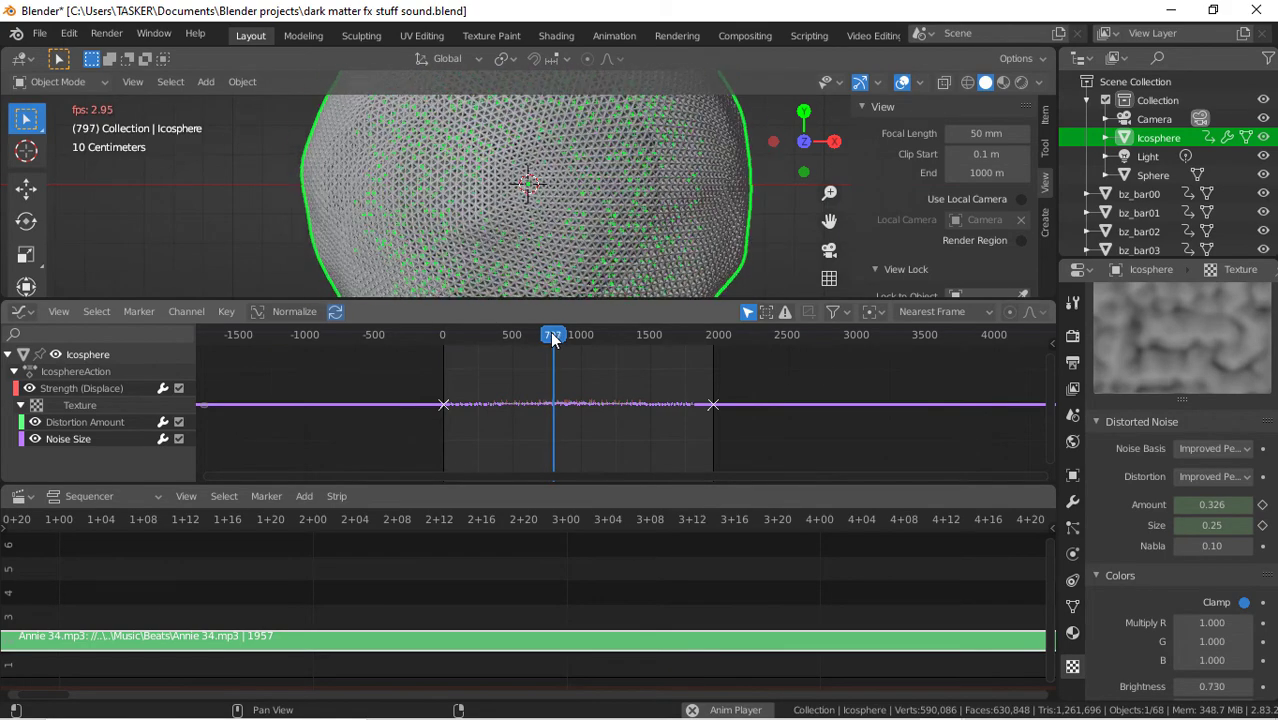
left_click(643, 335)
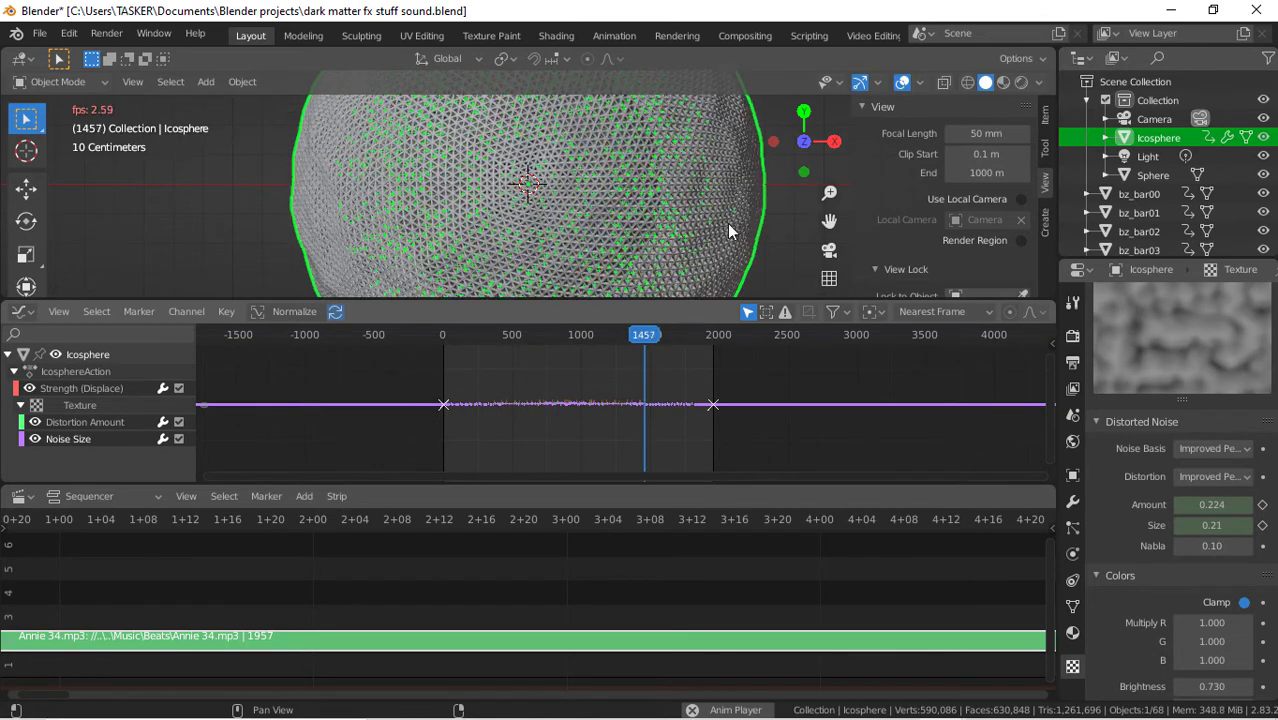
key("space")
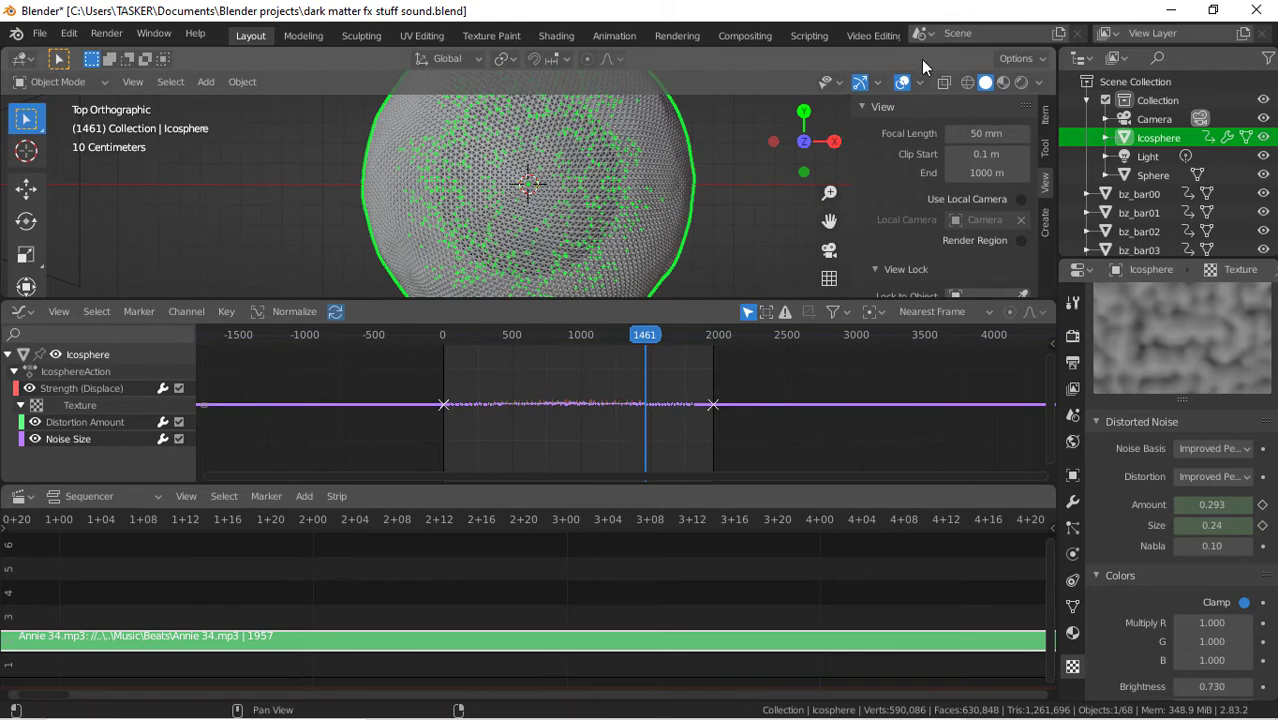
Show the scene through the camera in rendered shading and deselect the icosphere
scroll(701, 248, "down", 4)
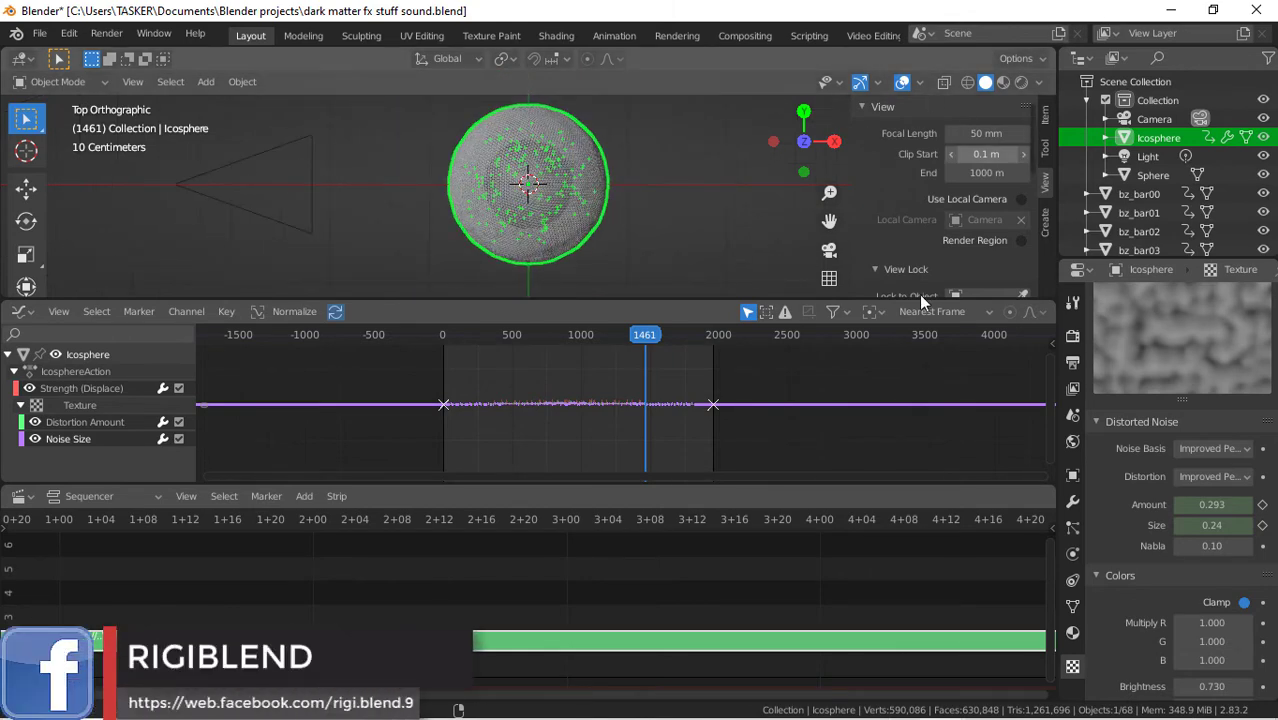
key("KP_0")
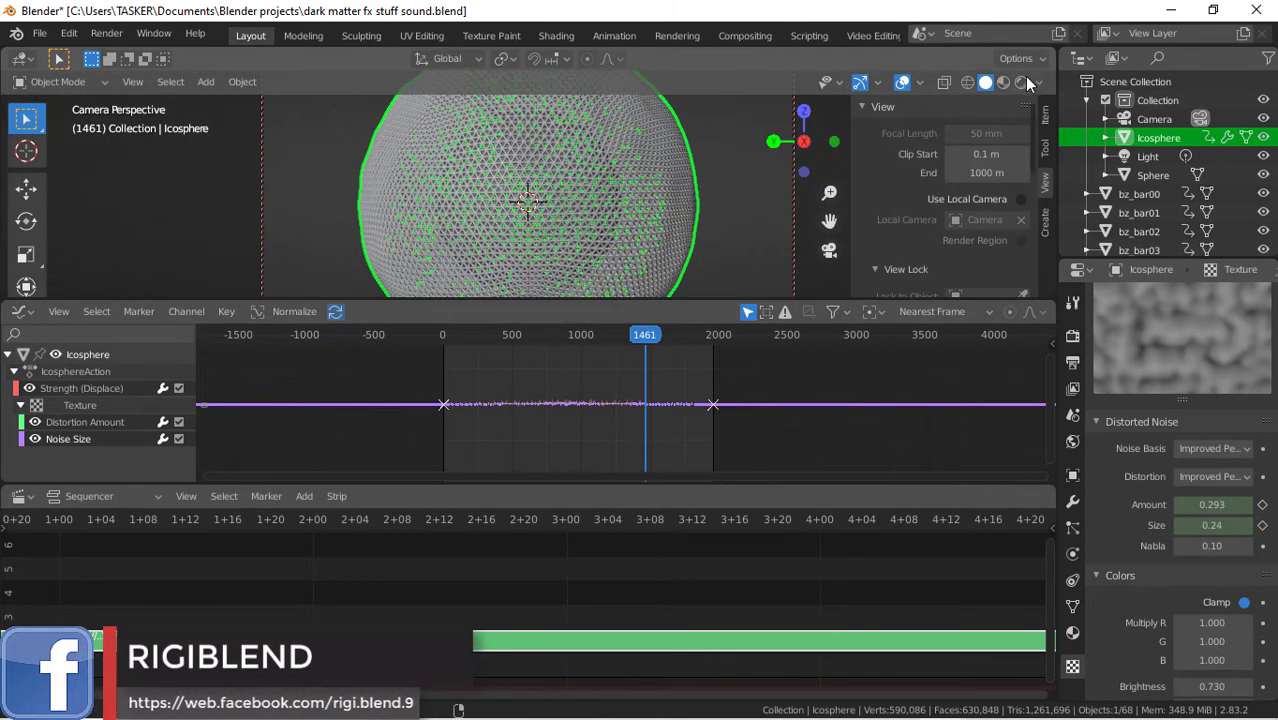
left_click(1021, 83)
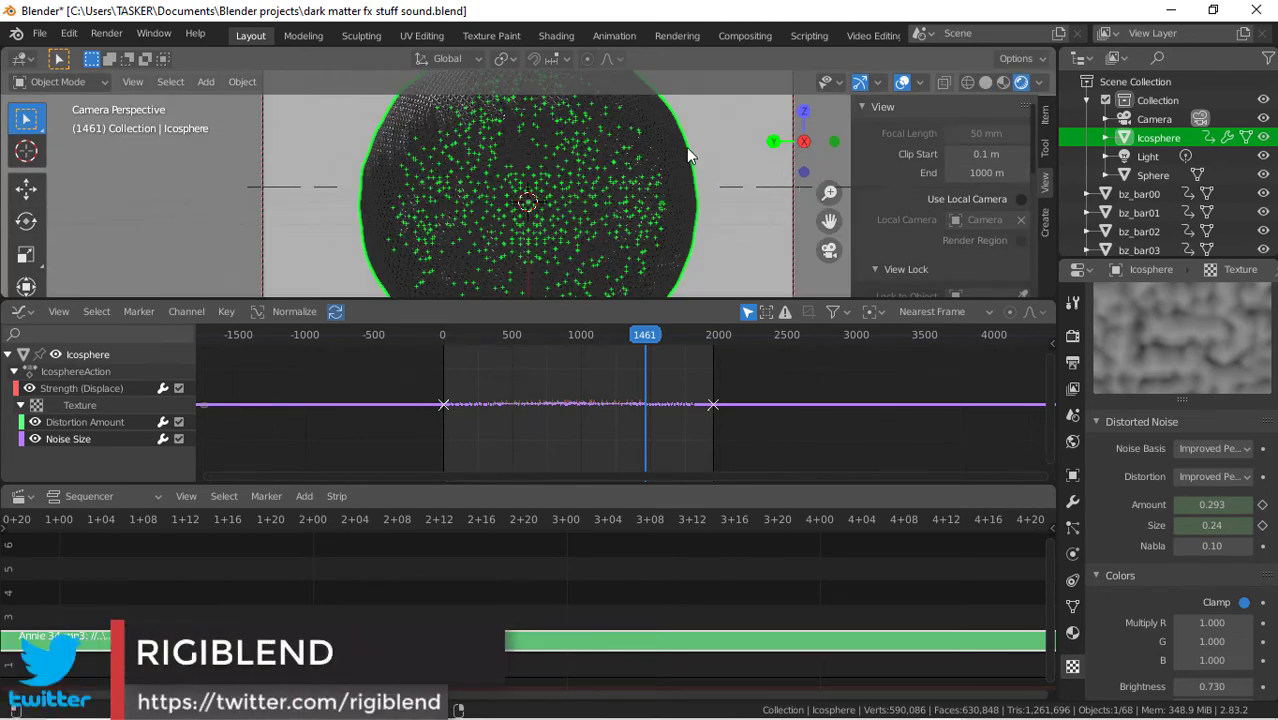
left_click(744, 140)
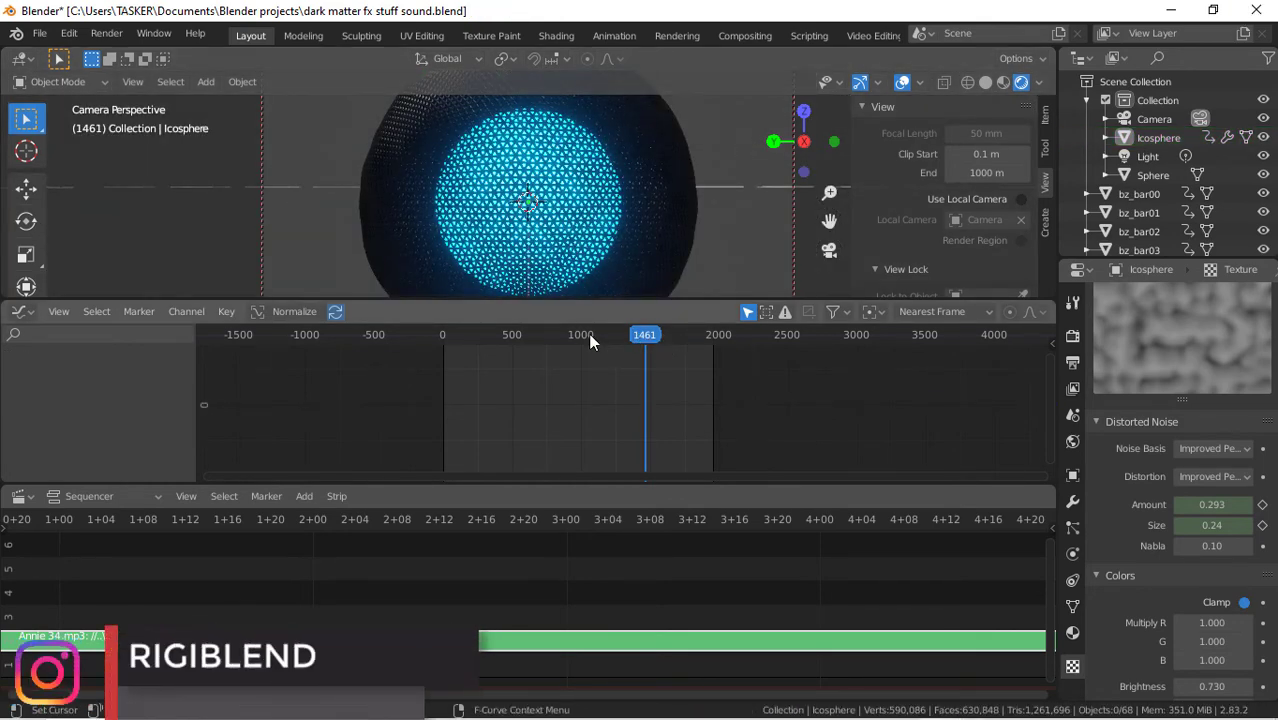
Play the rendered animation from near its start, switching from the camera to the top view, and stop at frame 36
left_click(482, 331)
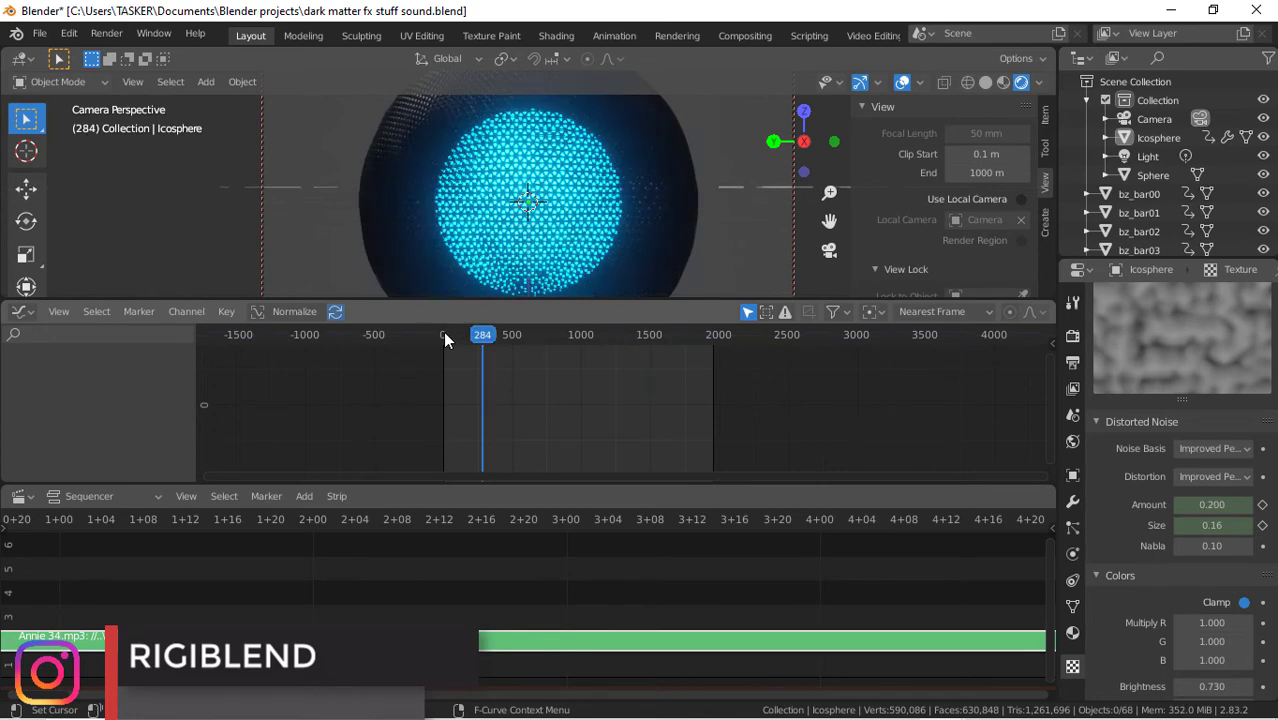
left_click(445, 338)
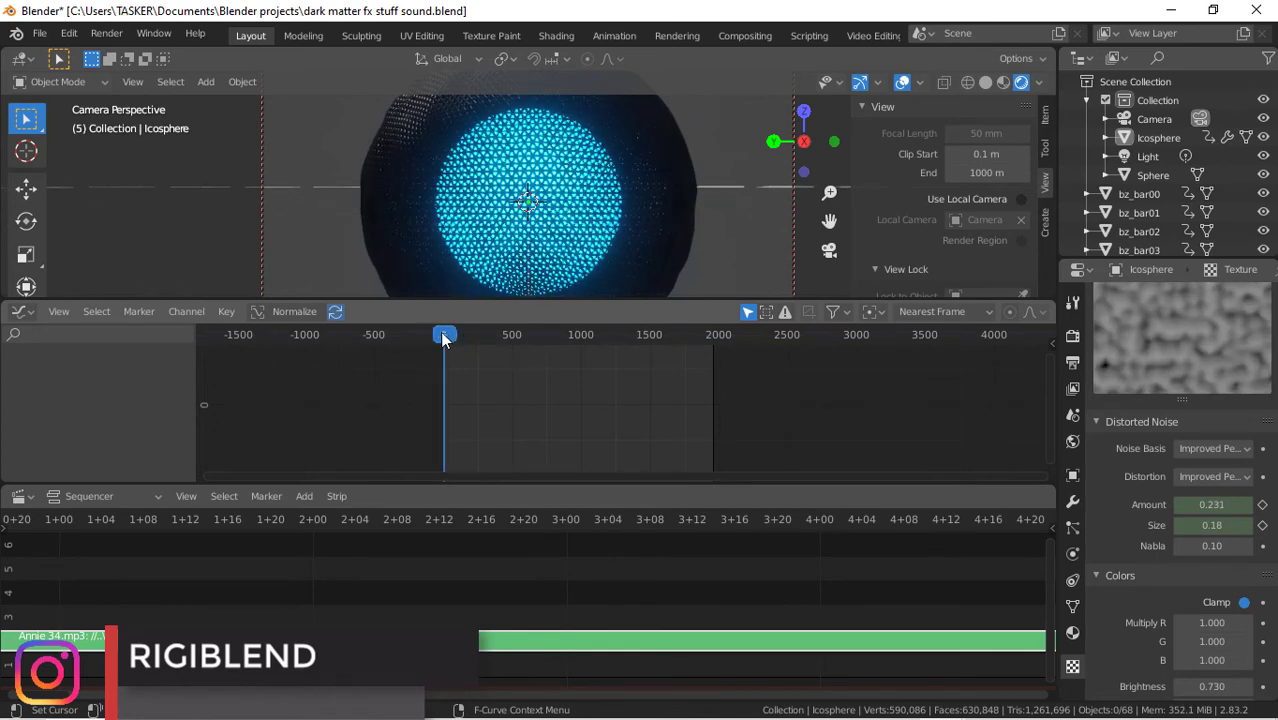
key("ctrl+shift+space")
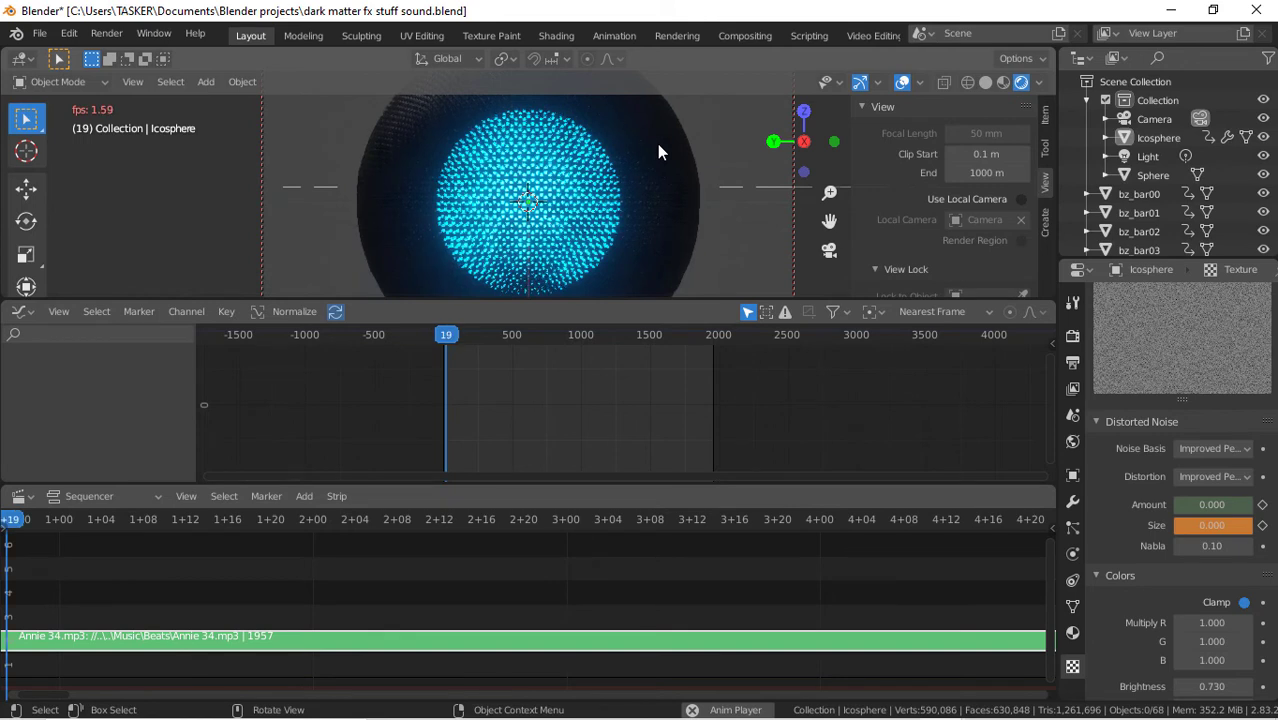
left_click(829, 252)
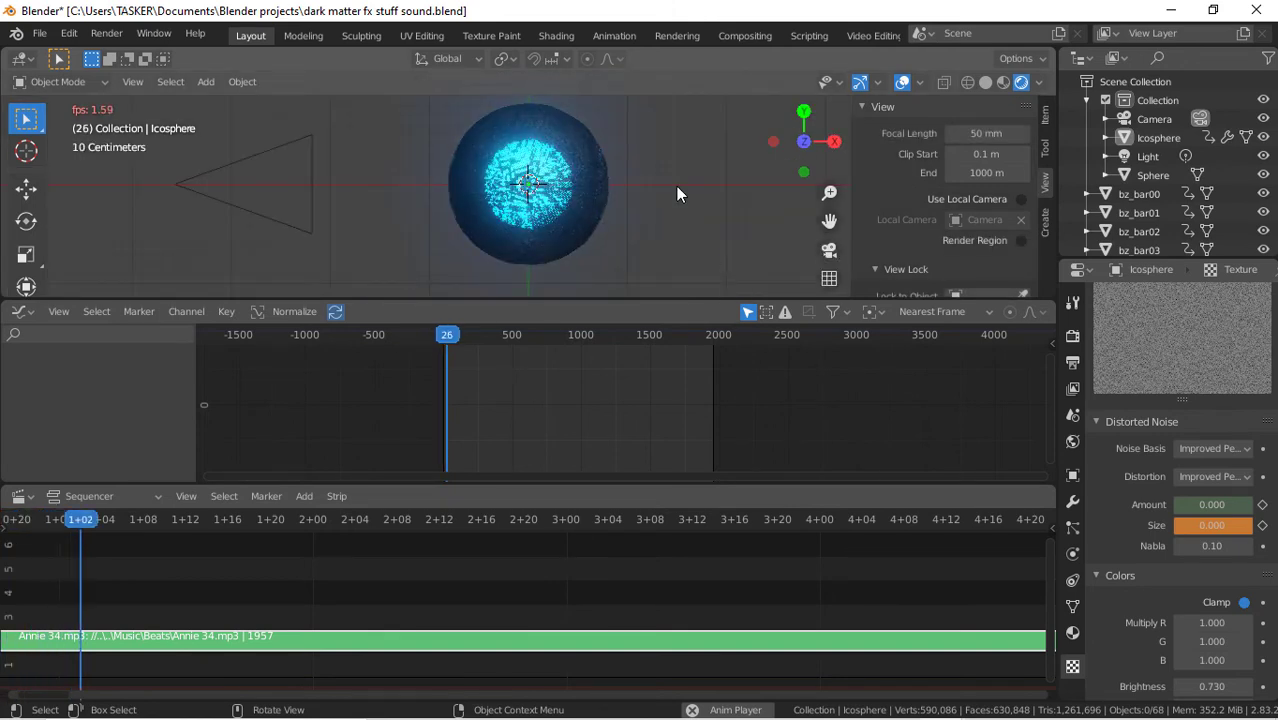
scroll(677, 188, "up", 3)
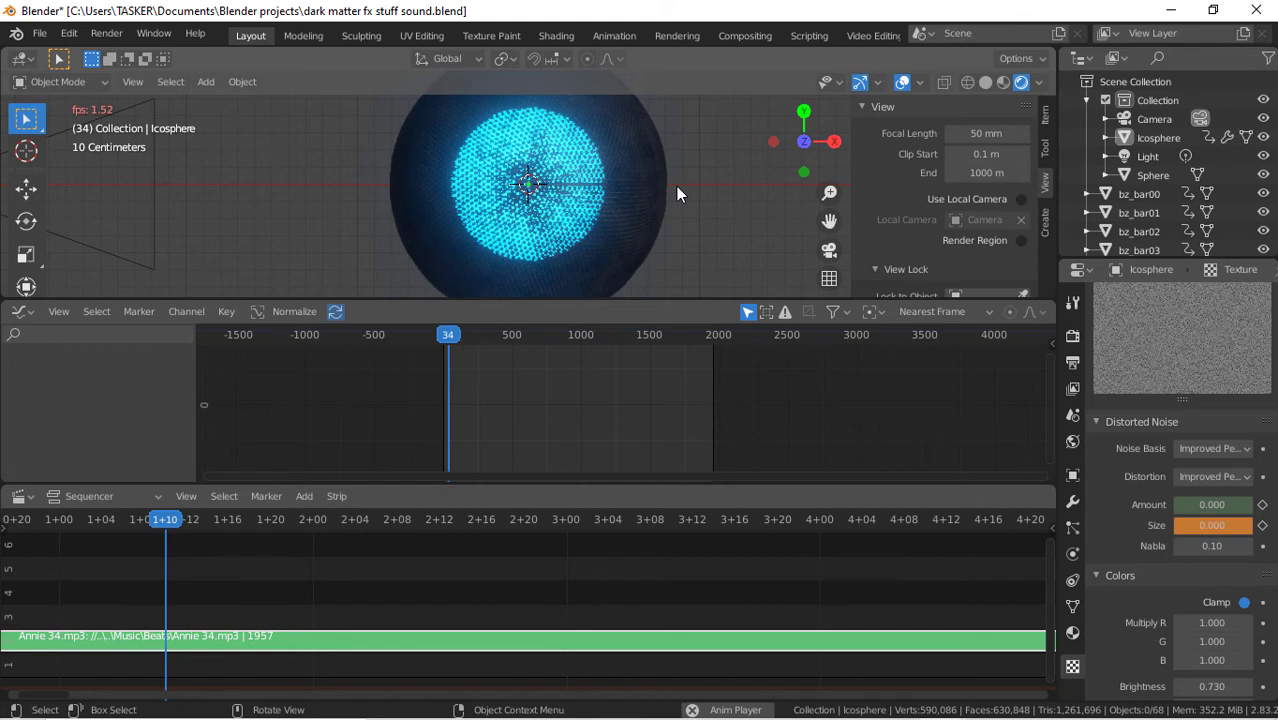
key("space")
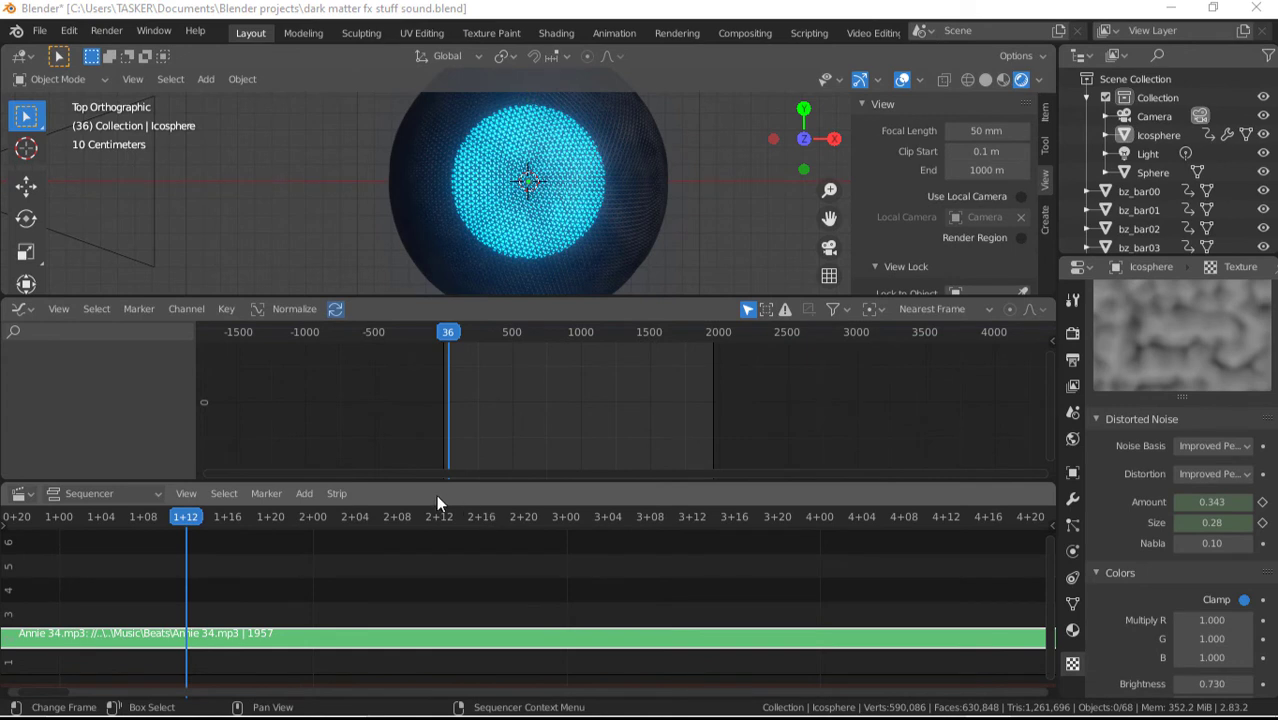
Move to frame 61 and inspect the glowing icosphere from the left side and several perspective angles
left_click(456, 518)
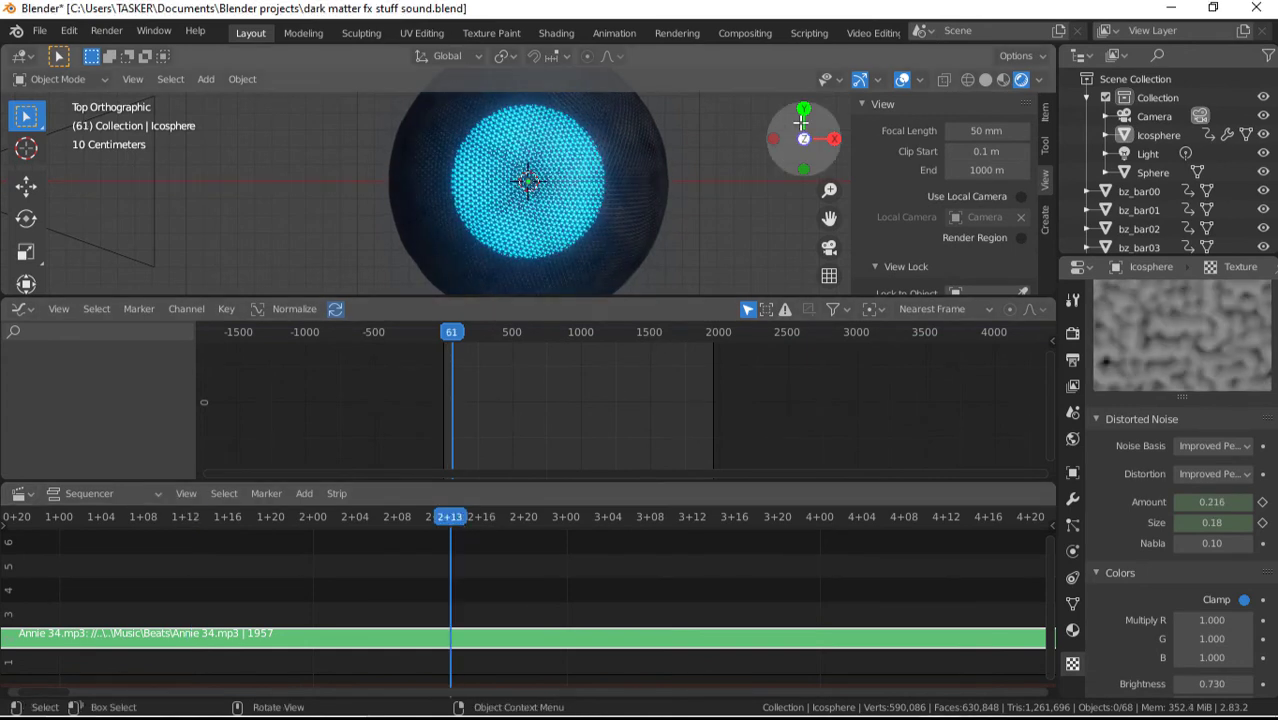
left_click_drag(801, 121, 609, 144)
scroll(609, 144, "down", 2)
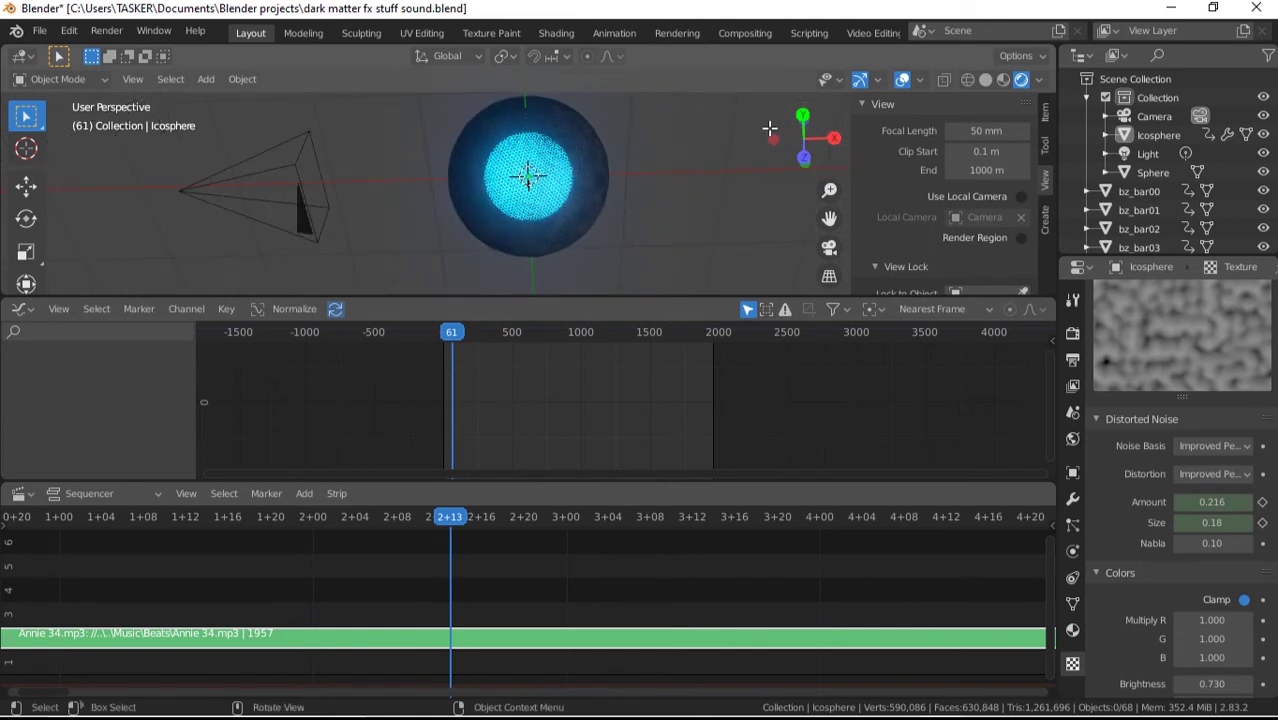
middle_click_drag(930, 238, 445, 158, "alt")
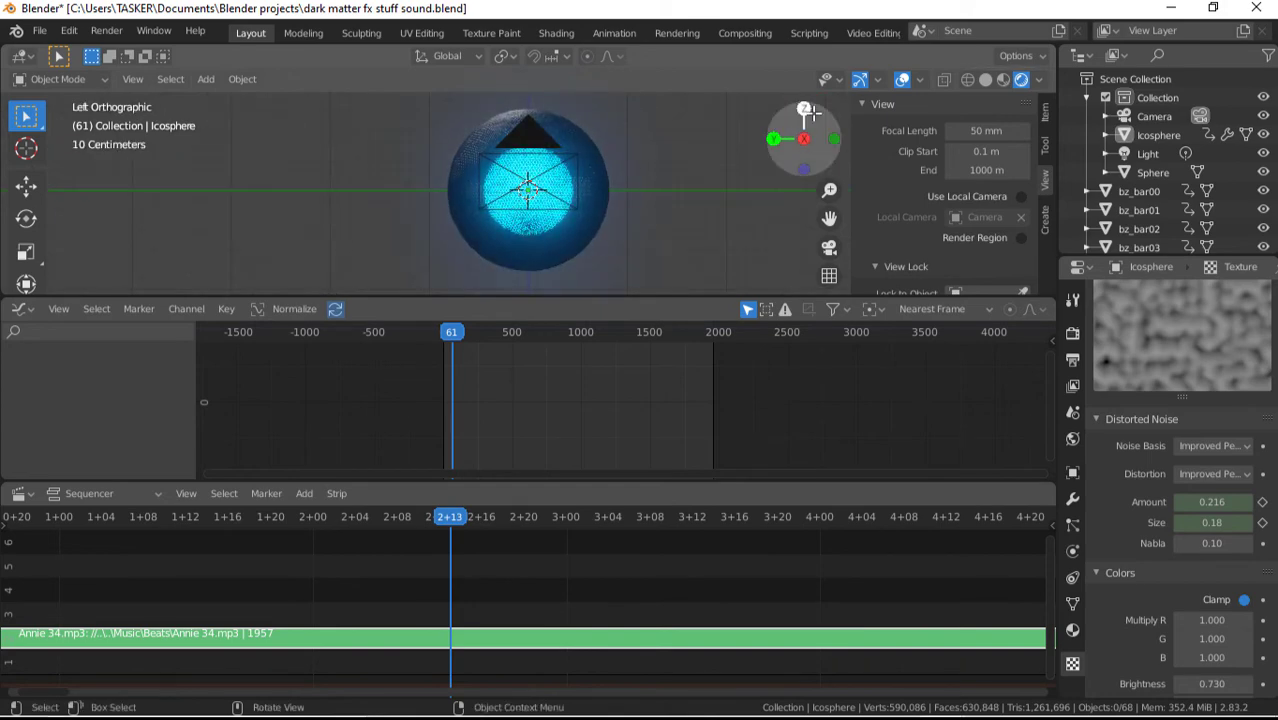
middle_click_drag(755, 115, 497, 266, "alt")
scroll(497, 266, "up", 3)
scroll(497, 266, "down", 4)
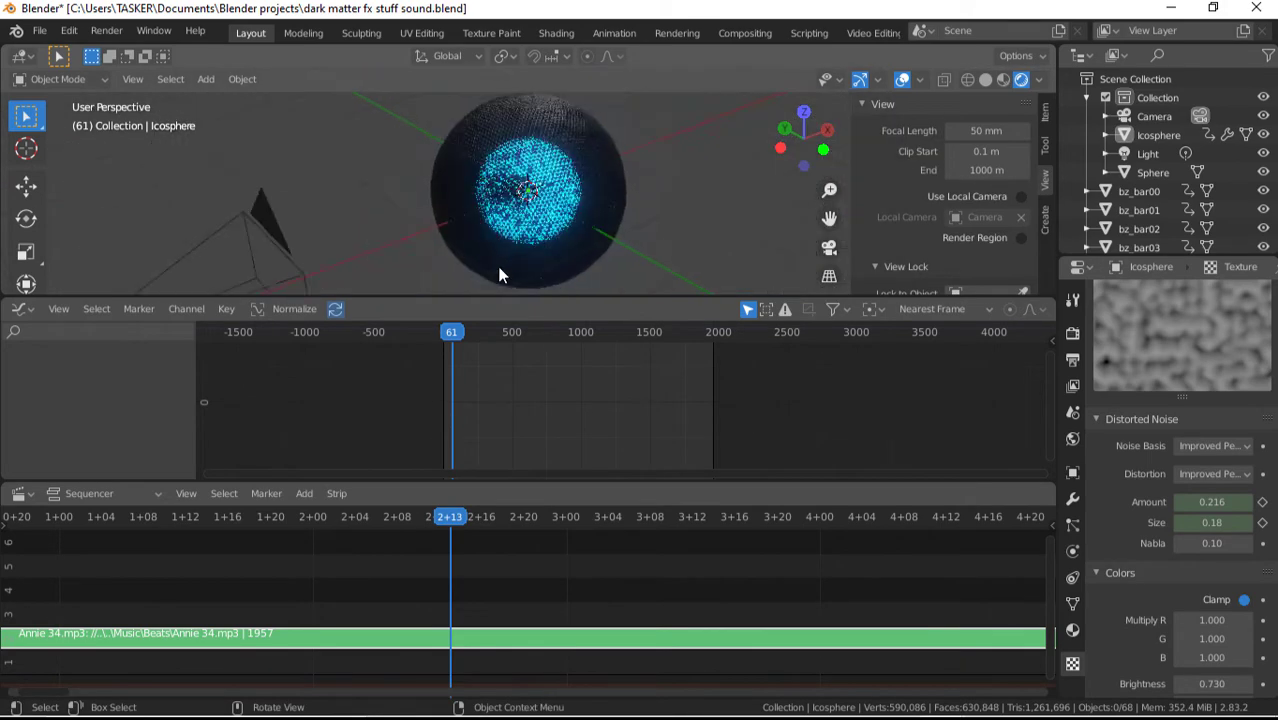
Jump to frames 882 and 1236 and inspect the icosphere's displacement close up and from farther away
left_click(564, 337)
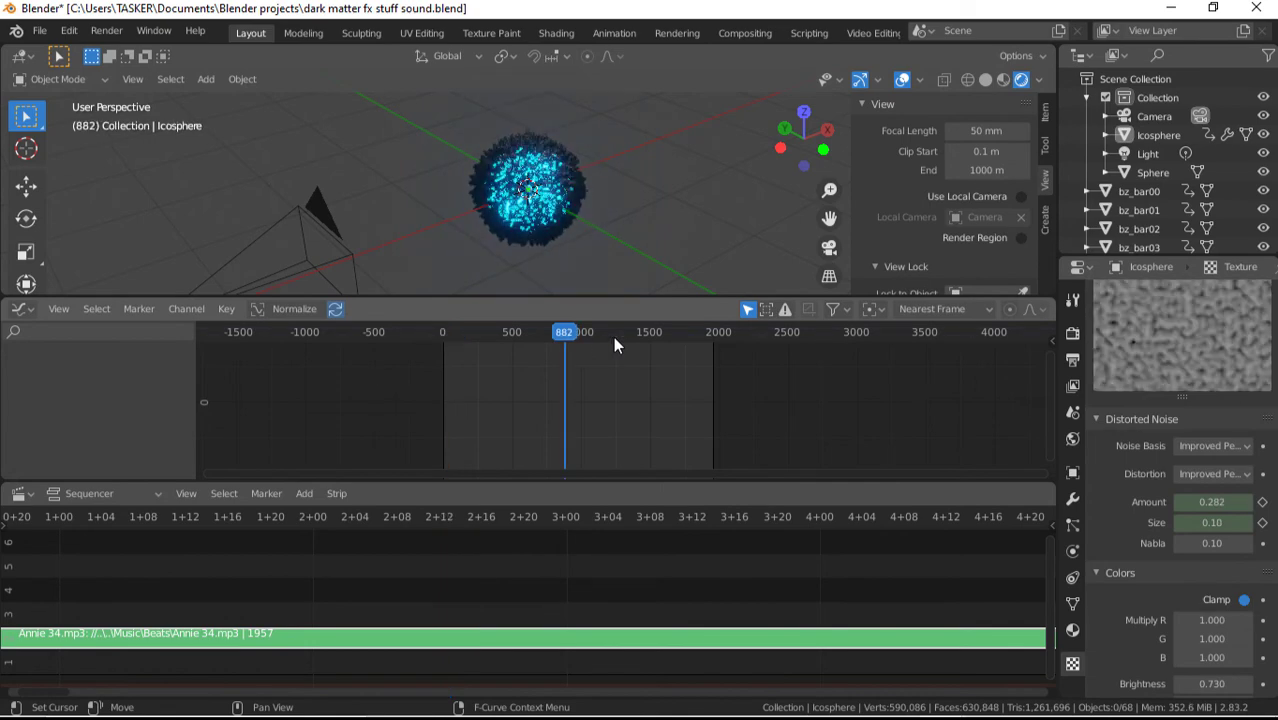
left_click(613, 337)
scroll(687, 168, "up", 3)
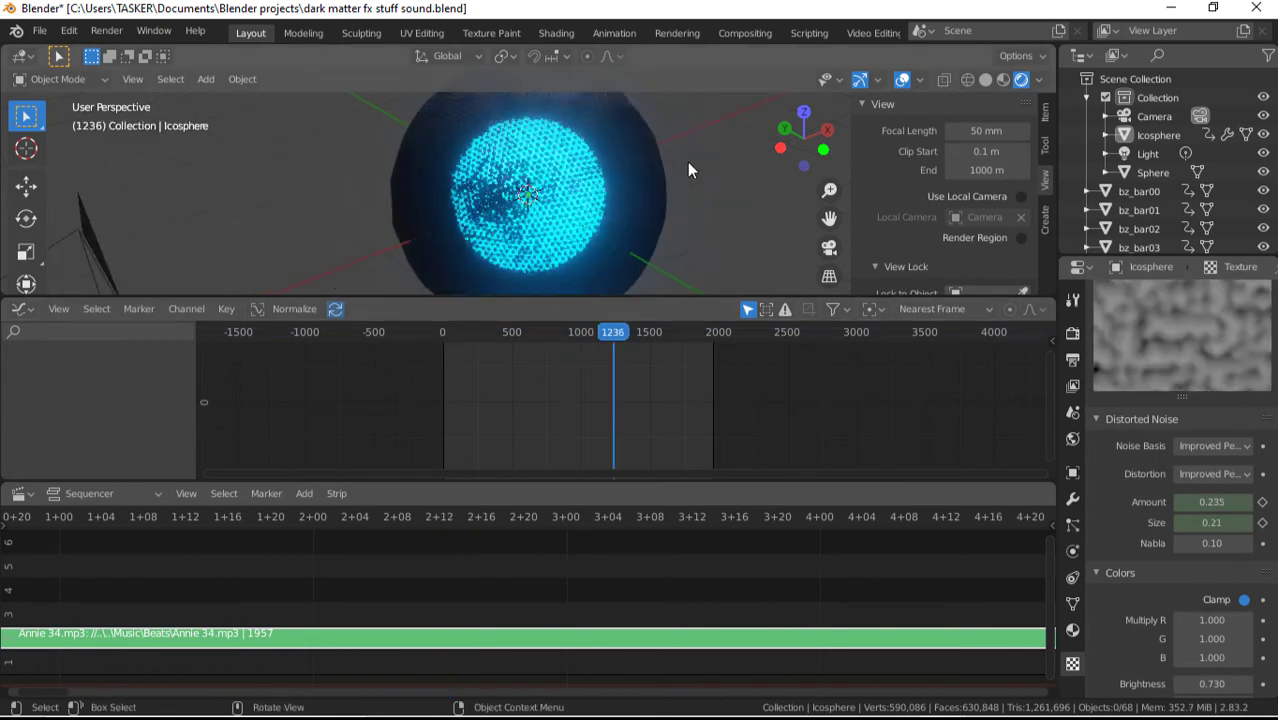
scroll(687, 170, "up", 1)
scroll(687, 170, "down", 4)
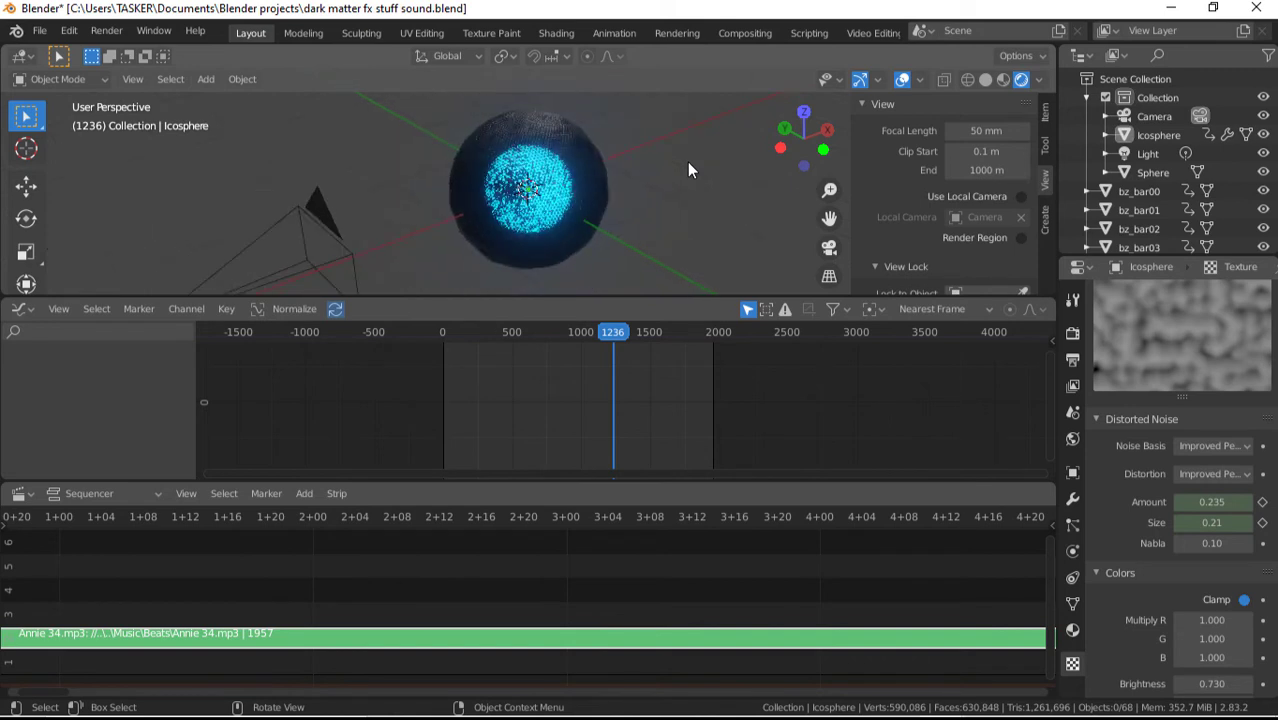
scroll(687, 170, "up", 2)
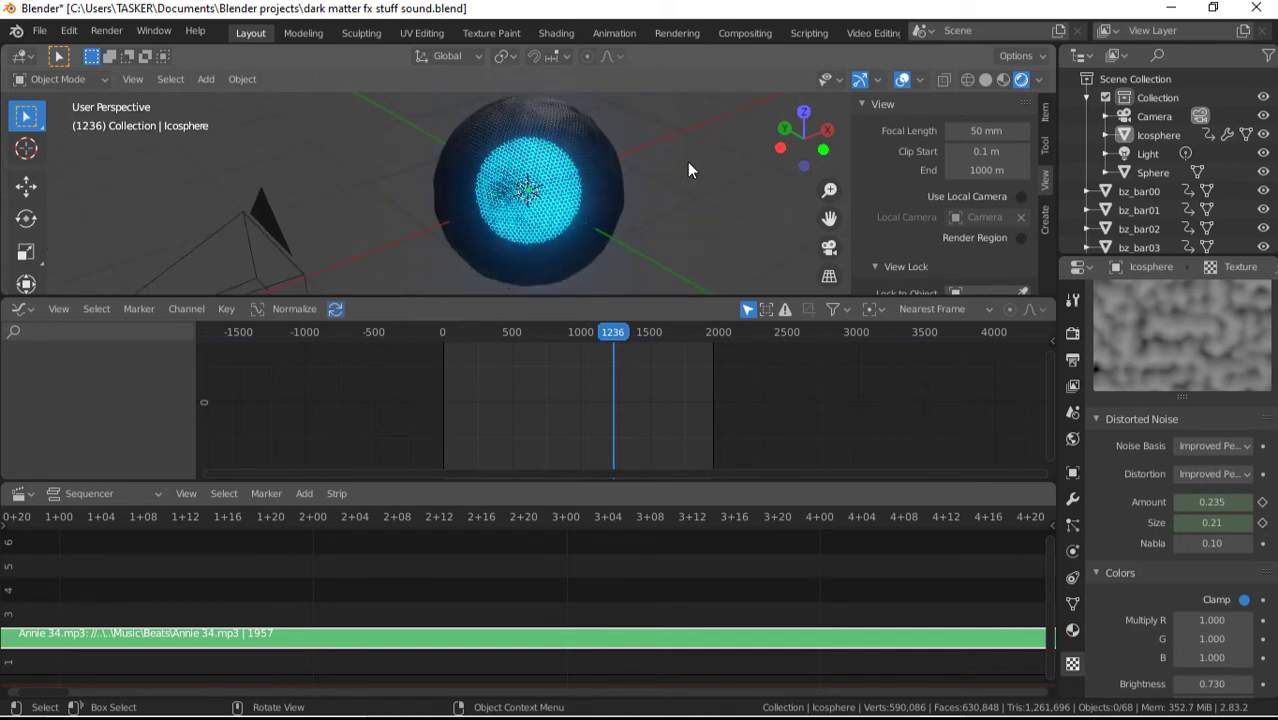
left_click_drag(787, 167, 692, 214)
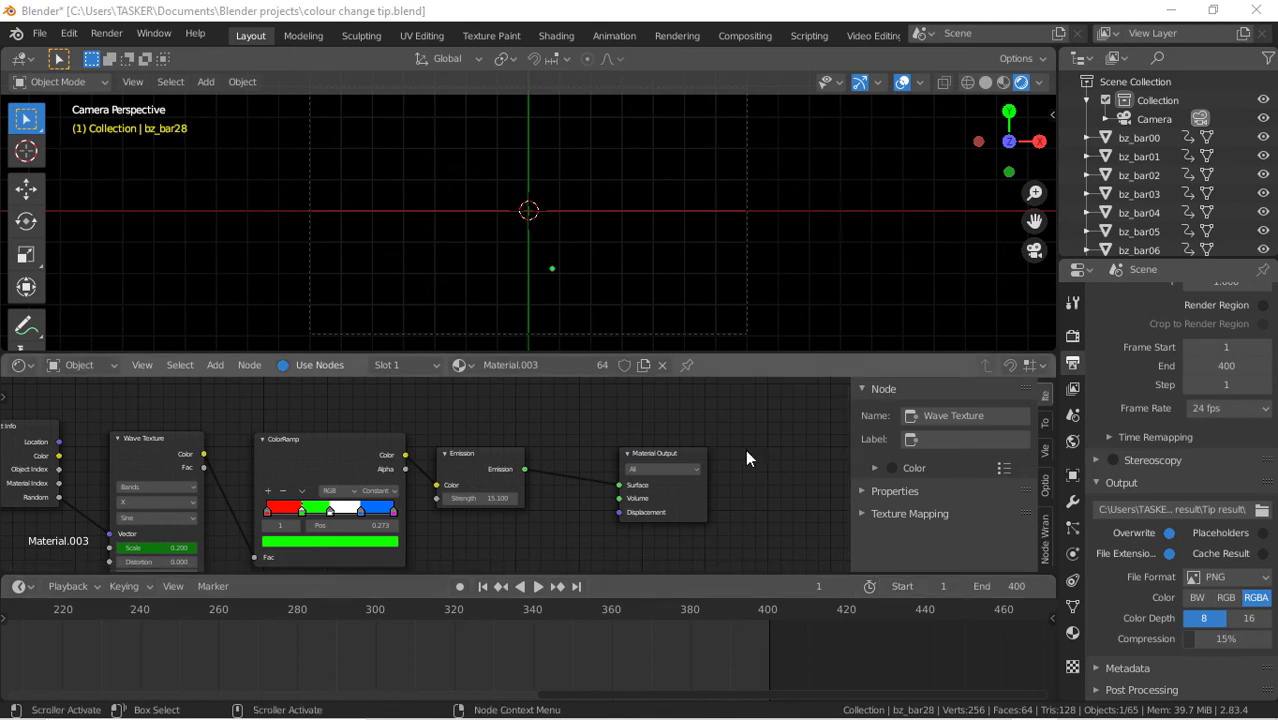
Play the circular bars' colour animation, stopping at frame 72, and examine their material's node chain in the maximized node editor
left_click(538, 587)
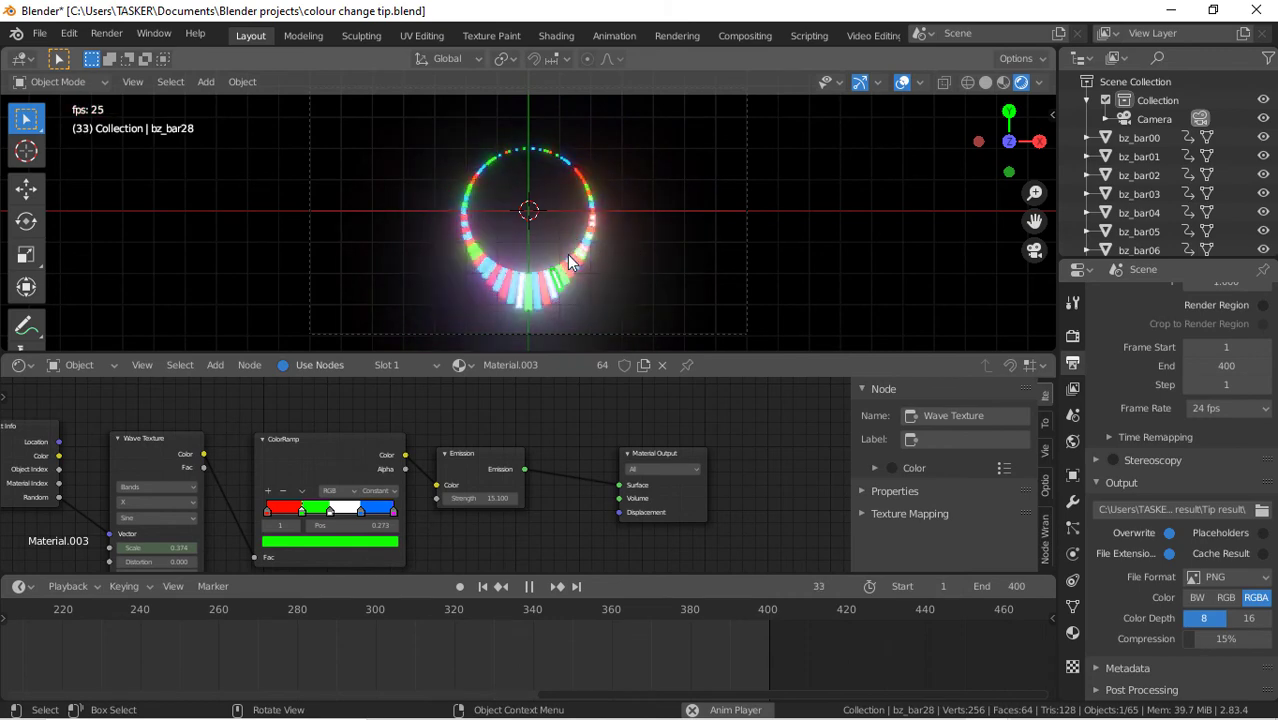
key("space")
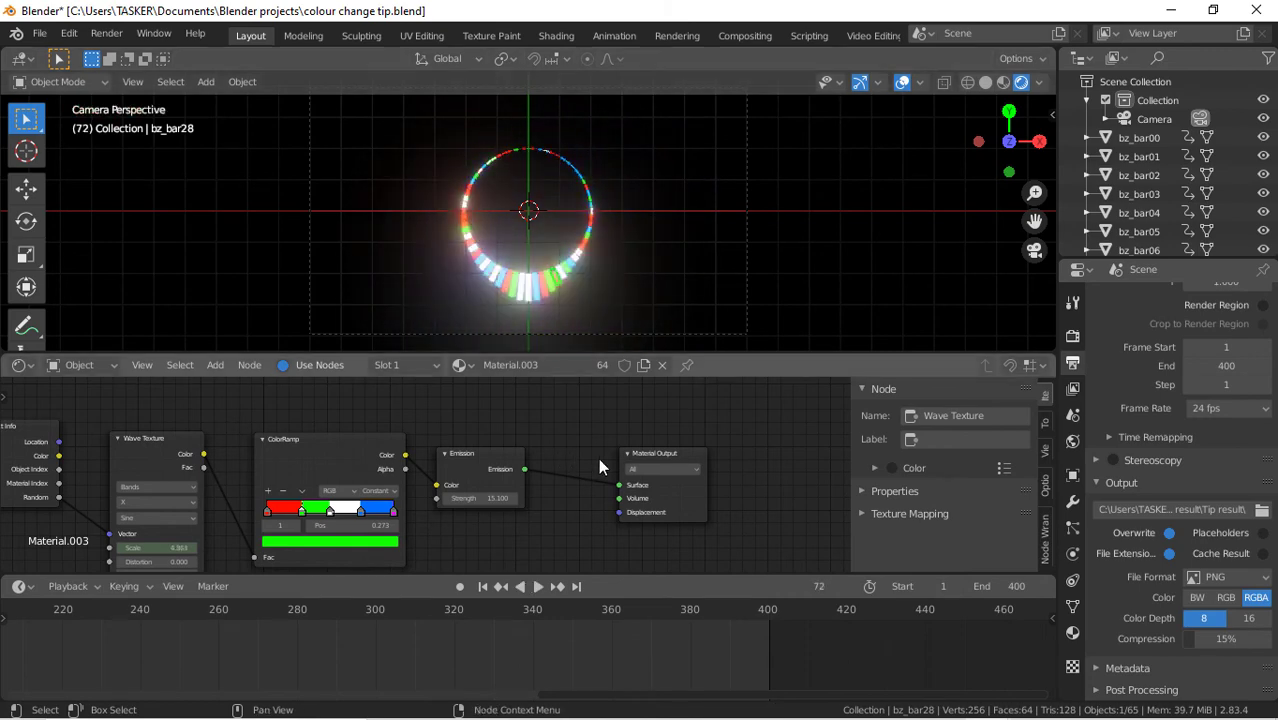
key("ctrl+space")
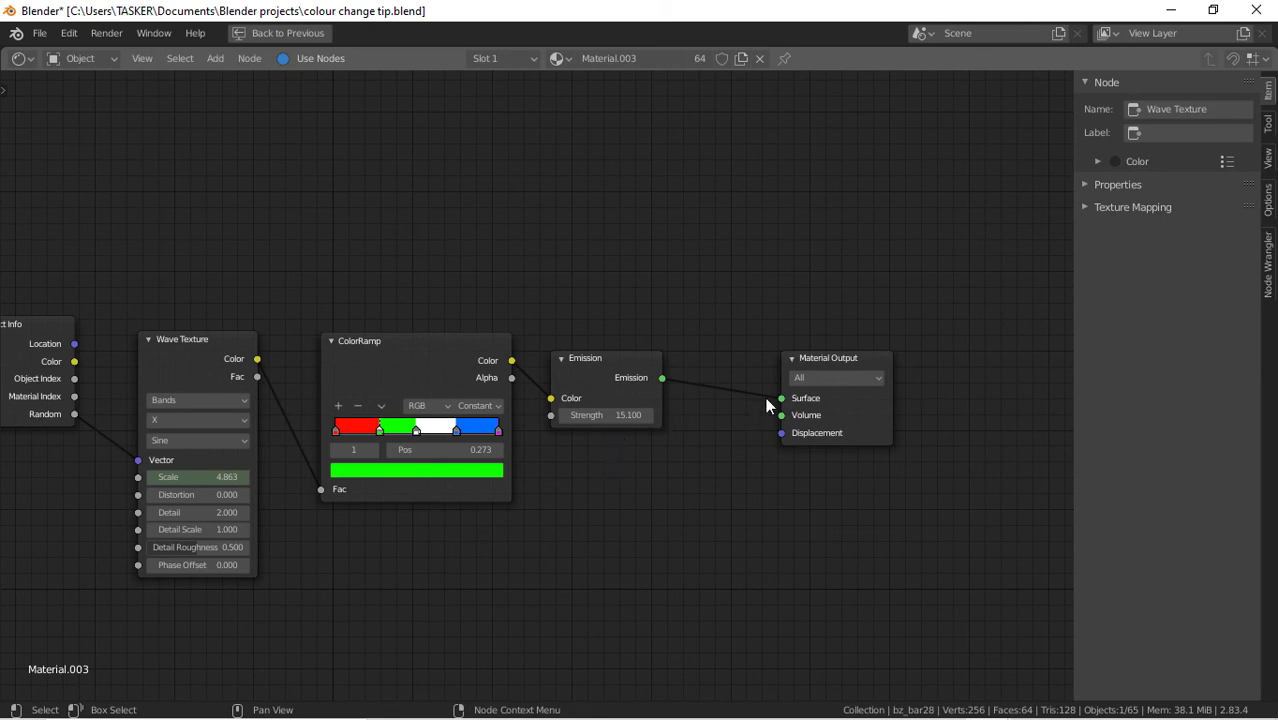
key("ctrl+space")
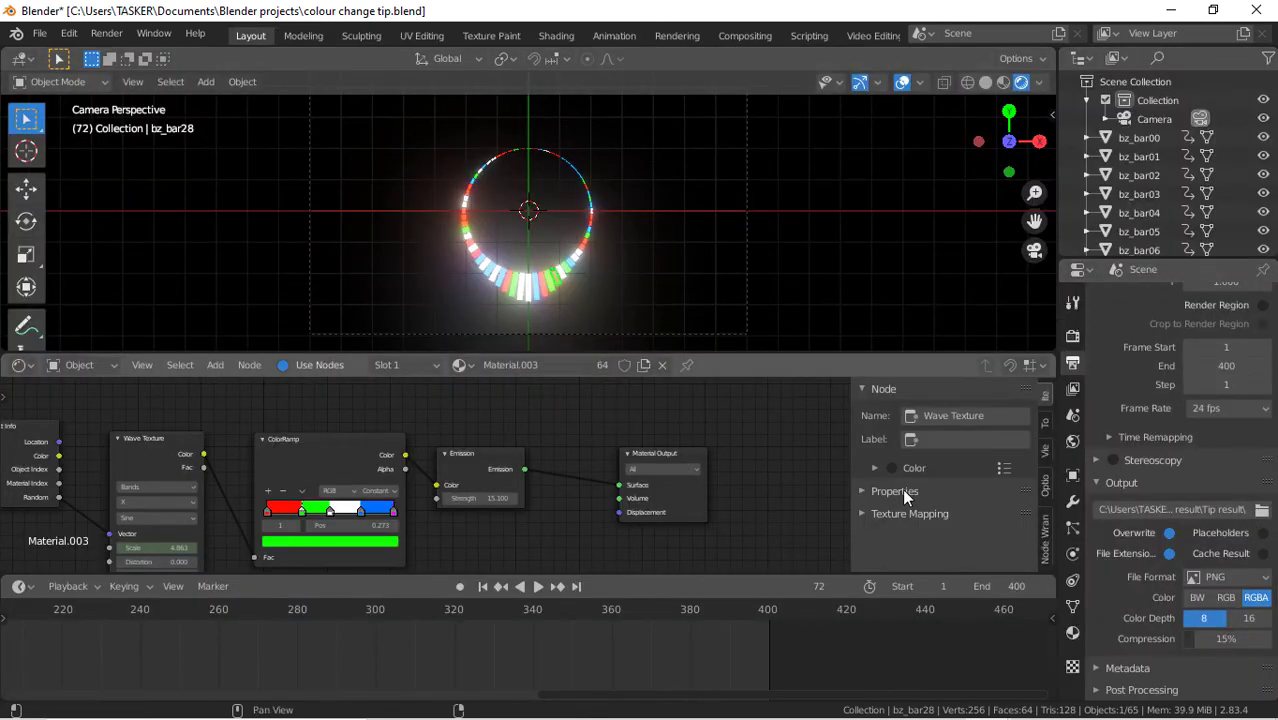
key("ctrl+space")
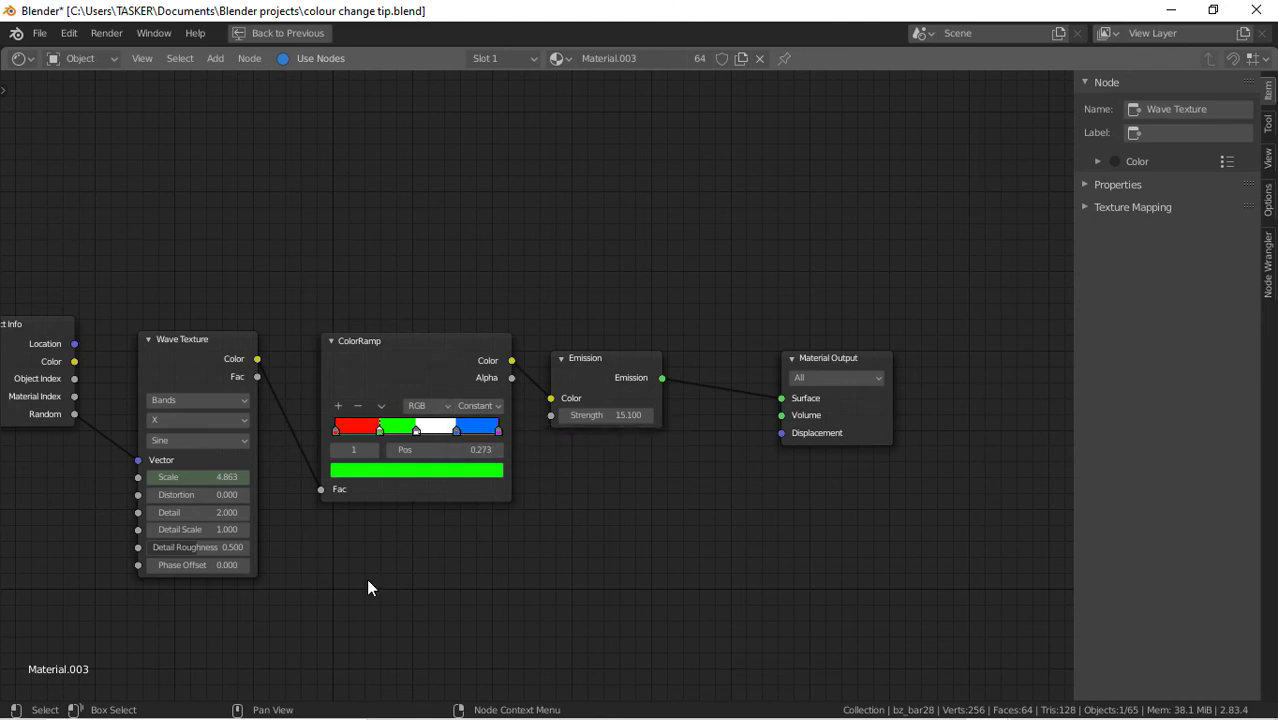
scroll(368, 588, "down", 2)
scroll(368, 588, "up", 2)
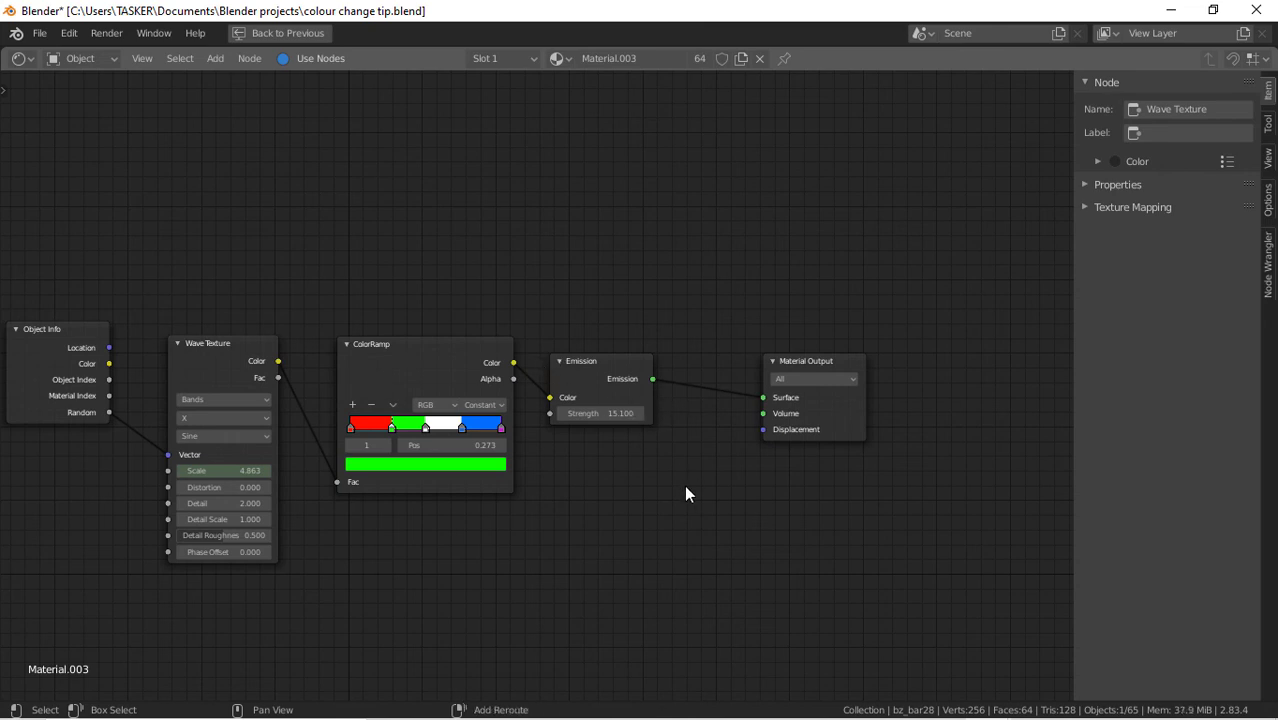
key("shift+space")
key("Escape")
key("ctrl+space")
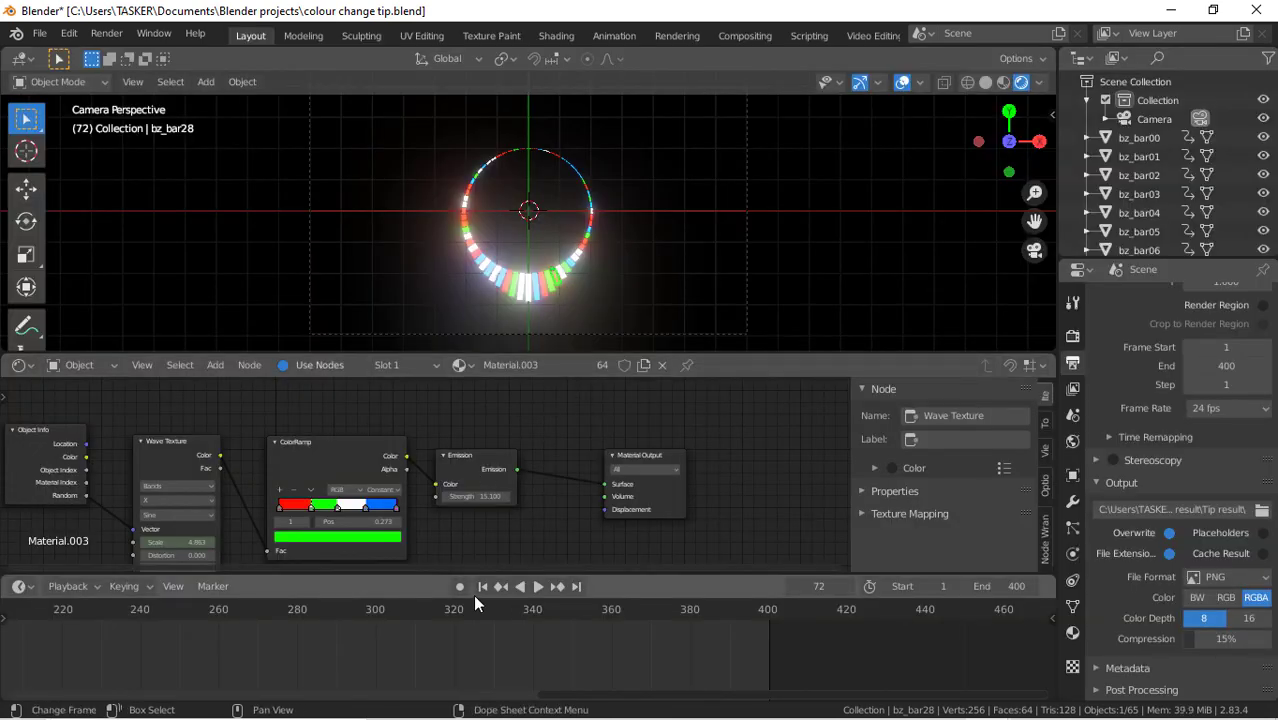
Return to frame 1 and delete the Wave Texture node's Scale keyframes at frames 1 and 400
left_click(482, 586)
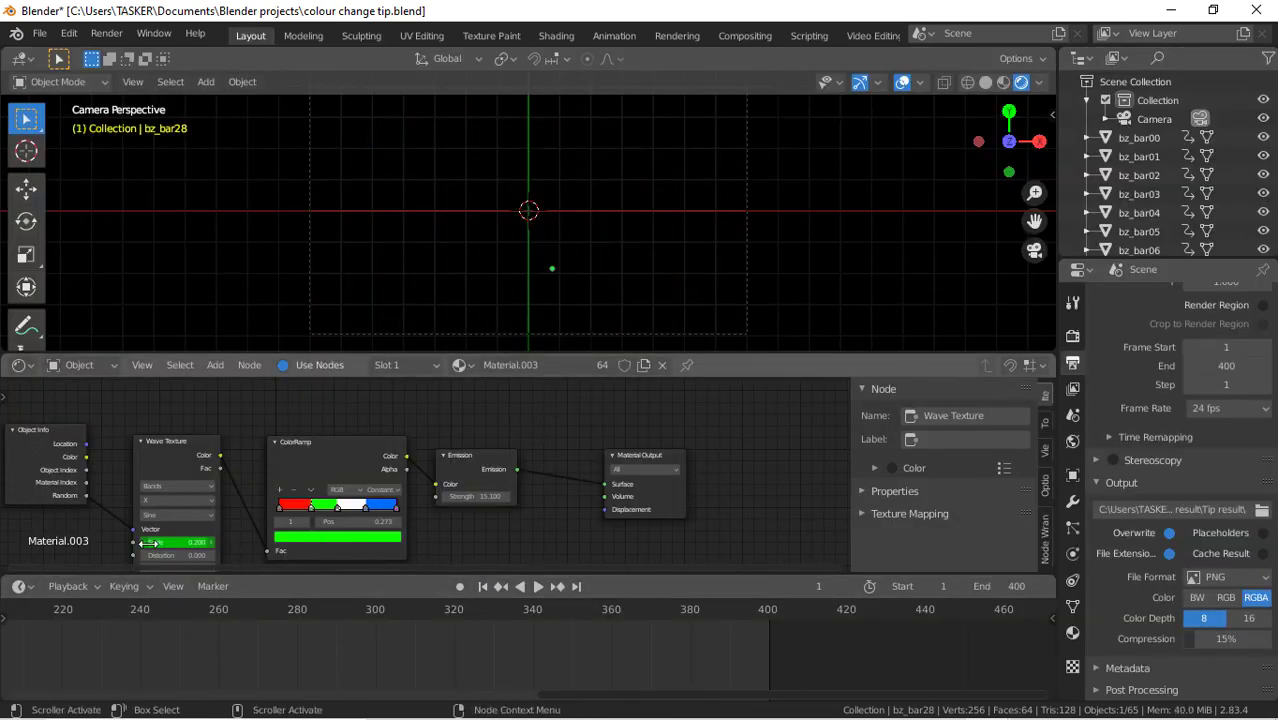
scroll(148, 542, "up", 2)
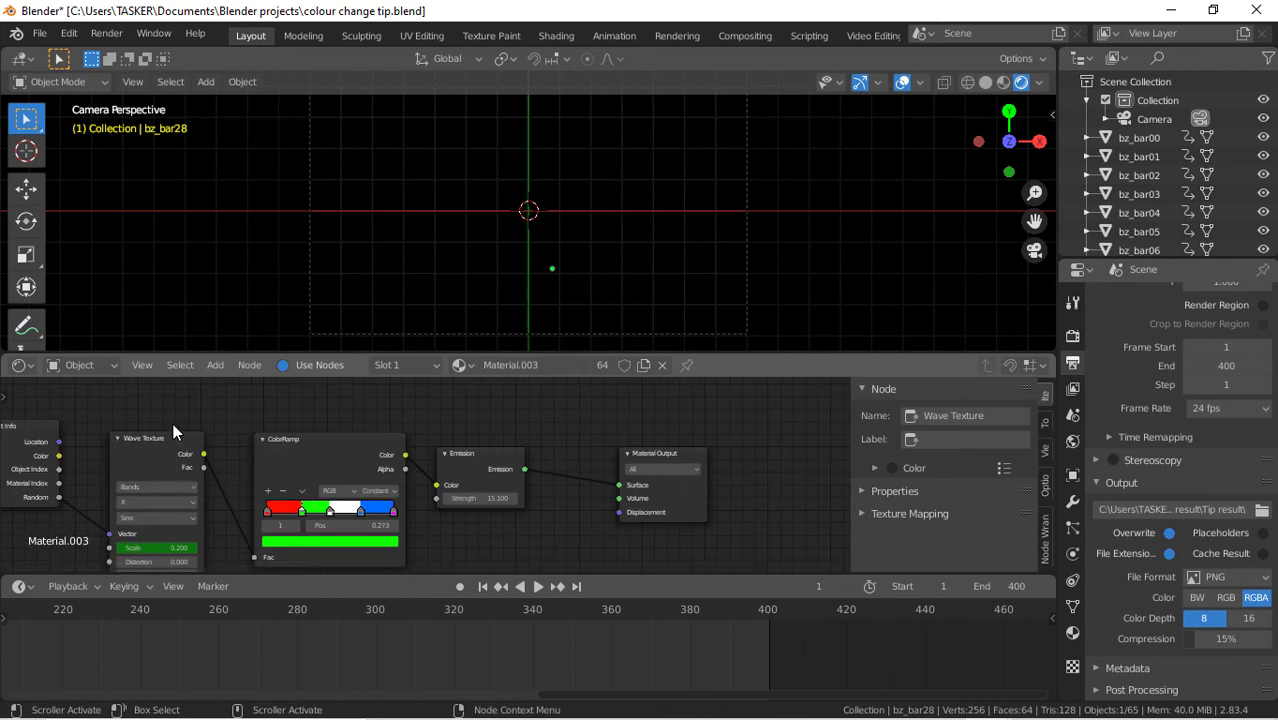
left_click(175, 437)
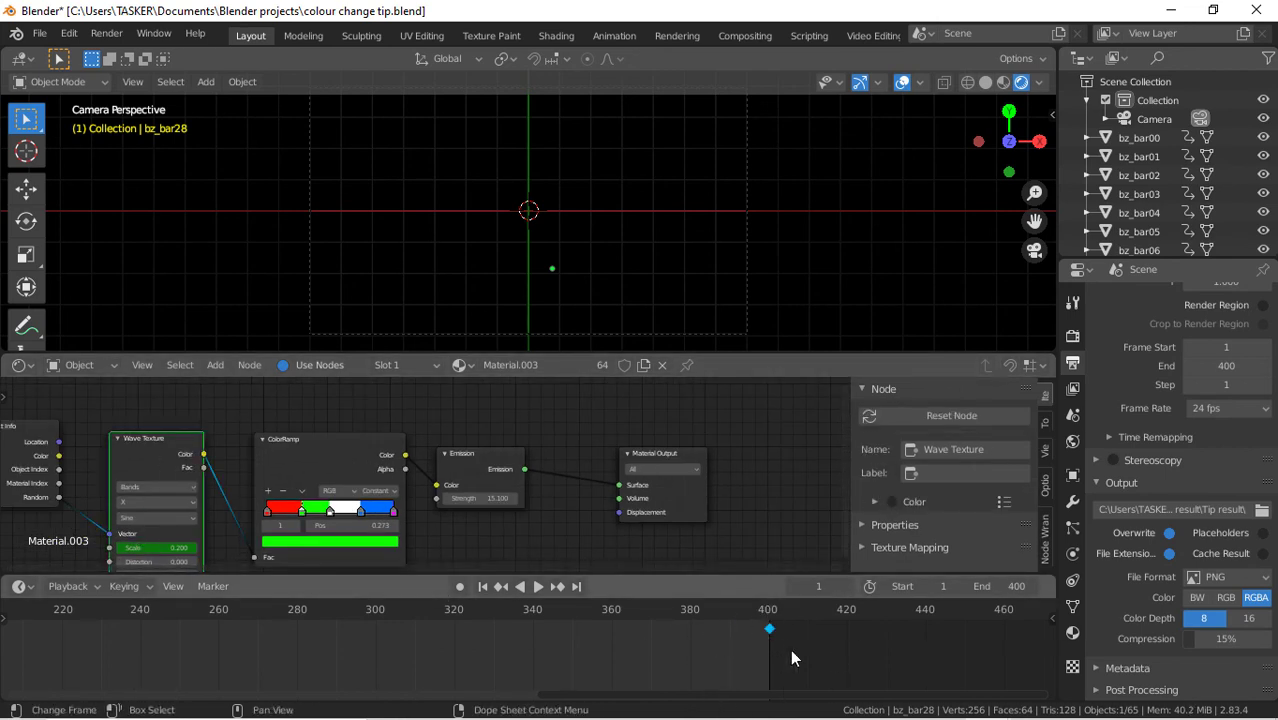
scroll(611, 661, "down", 7)
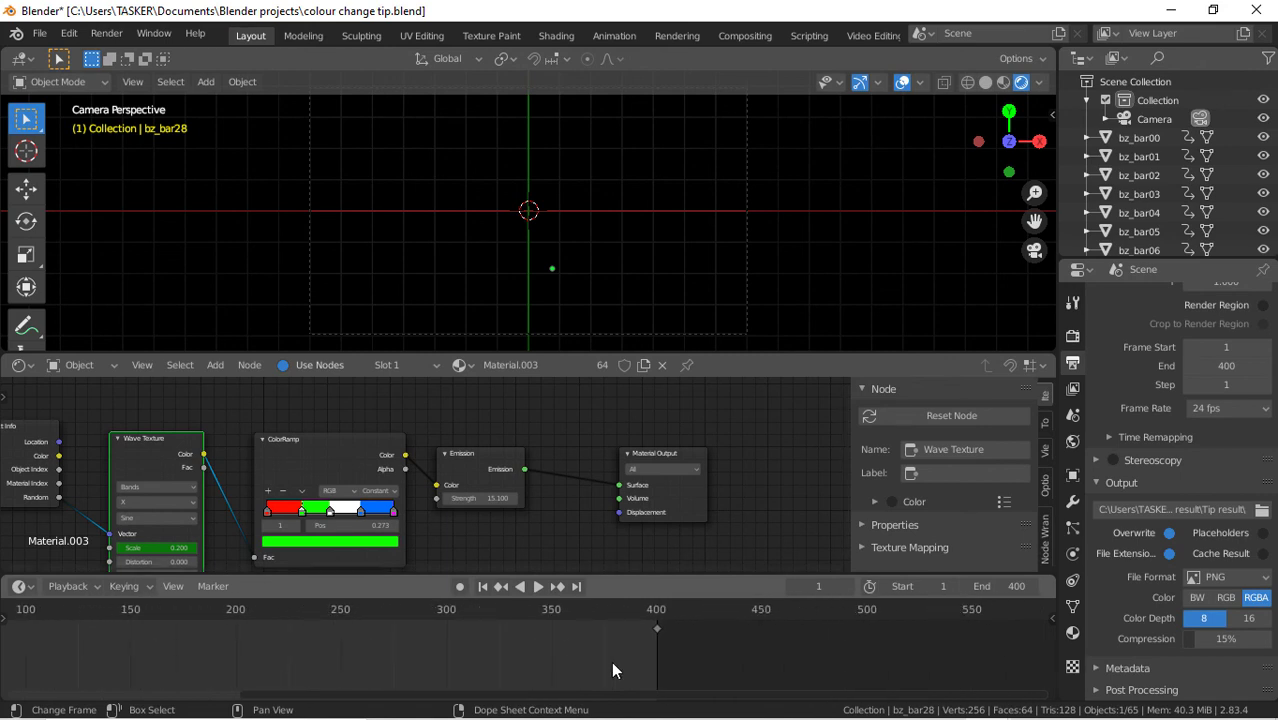
scroll(611, 661, "down", 2)
left_click_drag(611, 664, 144, 618)
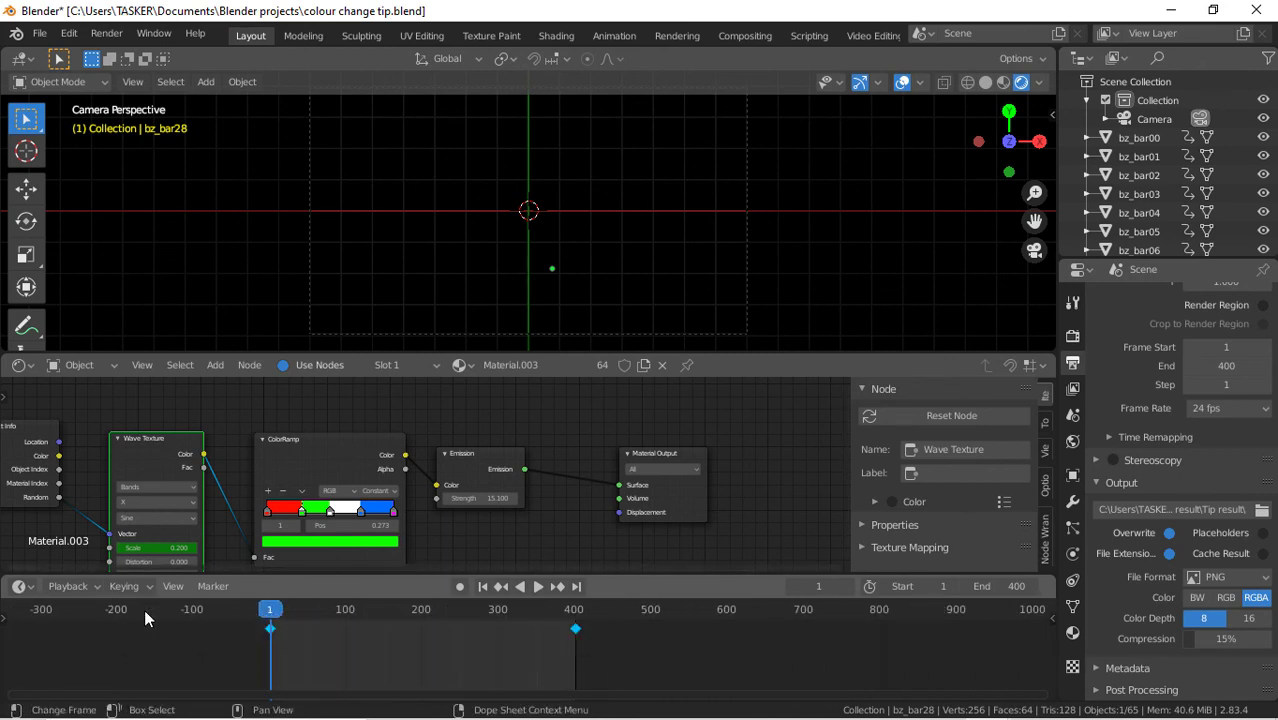
key("x")
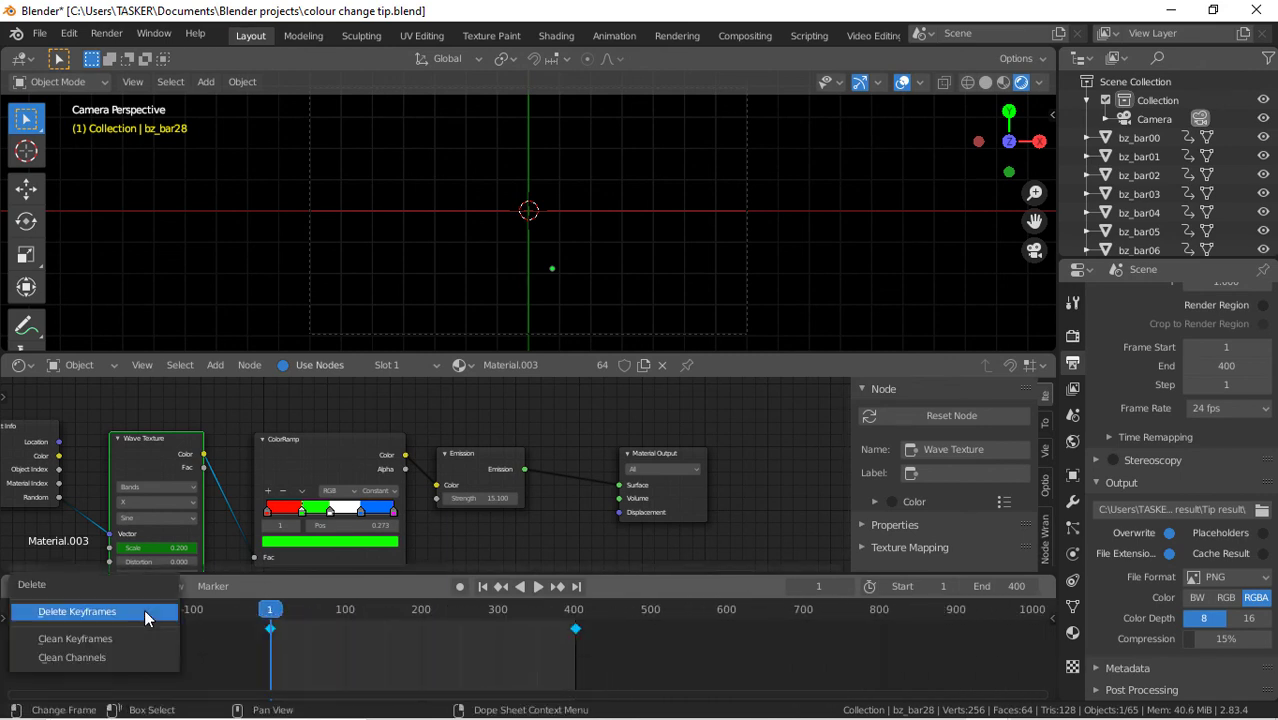
left_click(145, 615)
Play the animation from frame 0 to check the bars without Scale keyframes, stop at frame 99, and return to frame 1
key("Left")
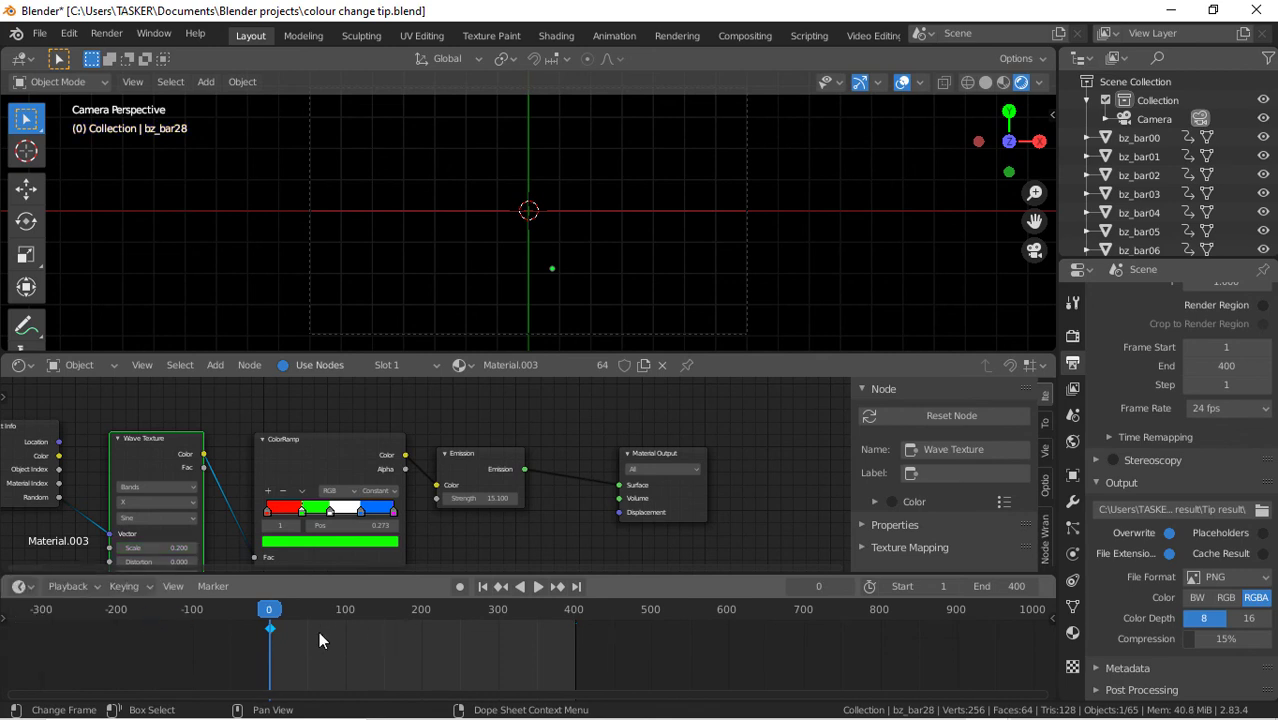
key("space")
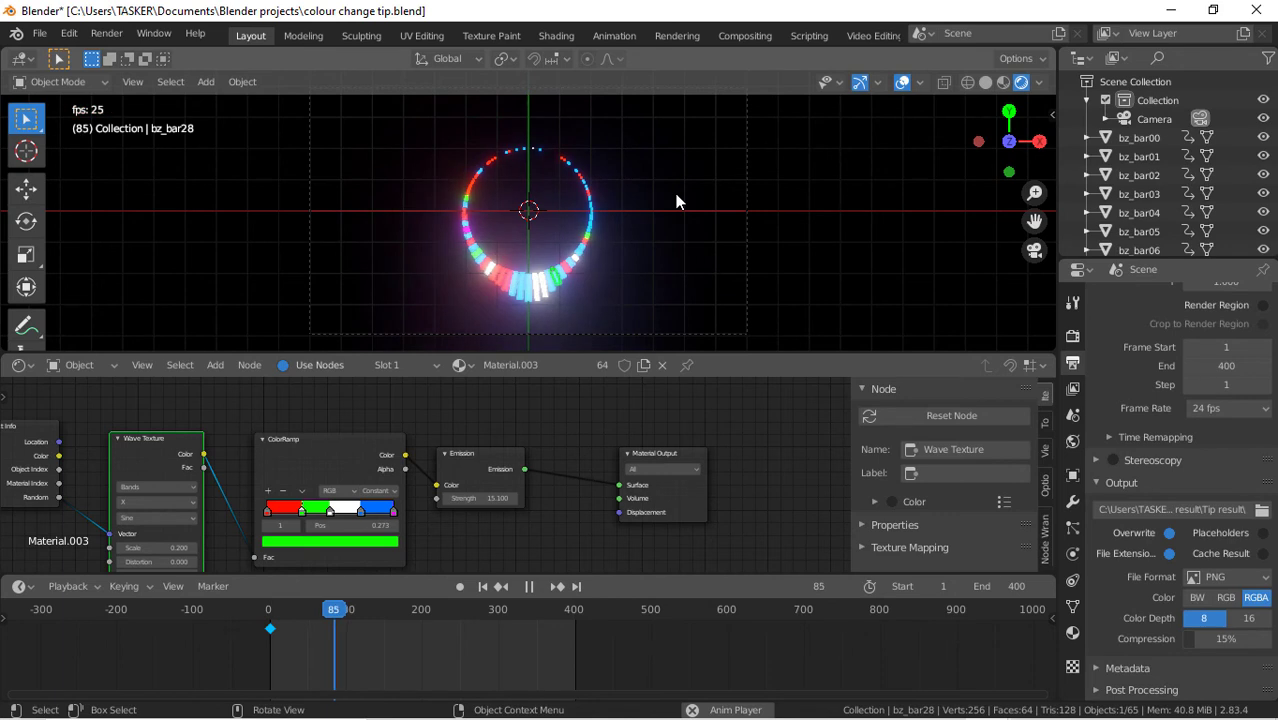
left_click(529, 586)
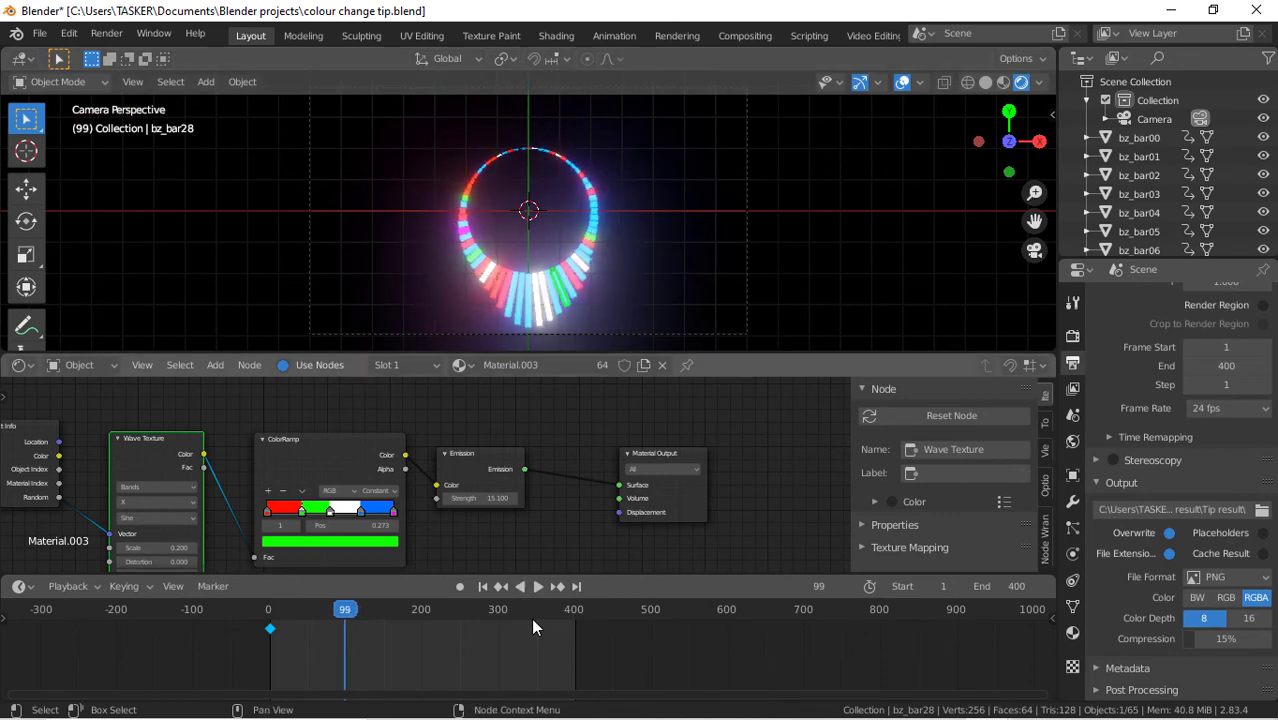
left_click(483, 586)
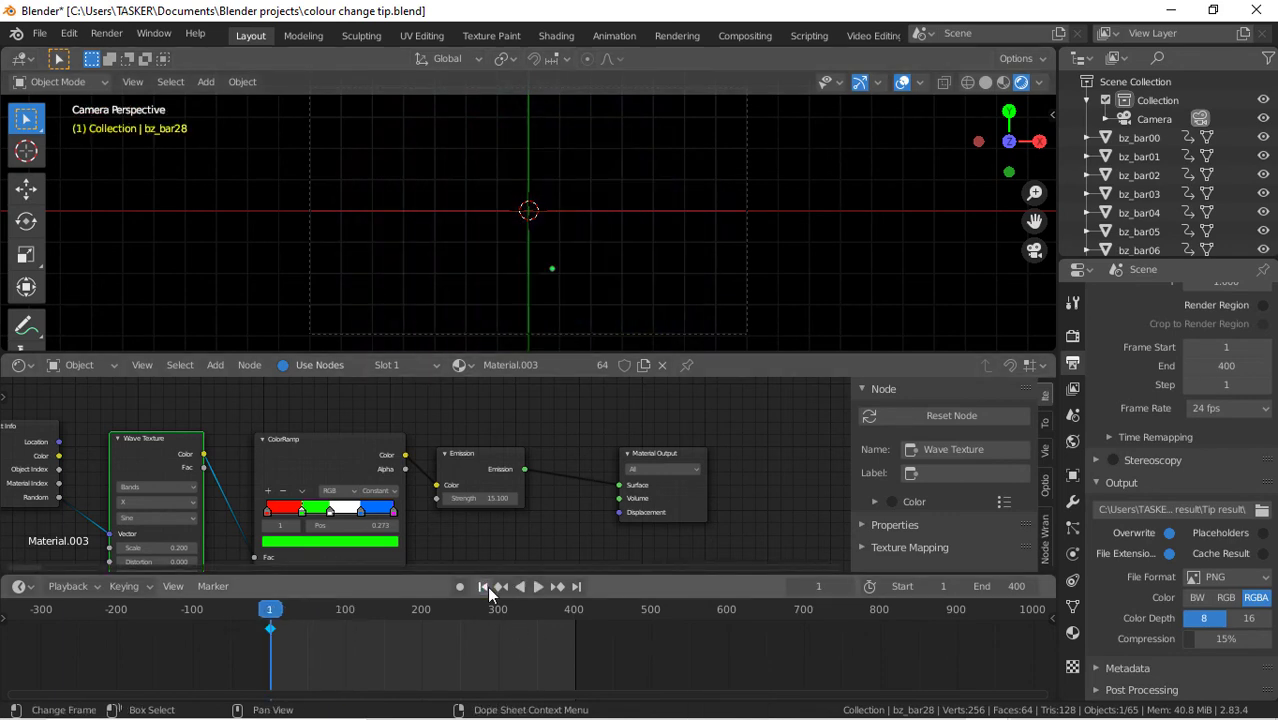
Set the Wave Texture's Scale to 0 and insert a keyframe for it at frame 1
left_click(171, 544)
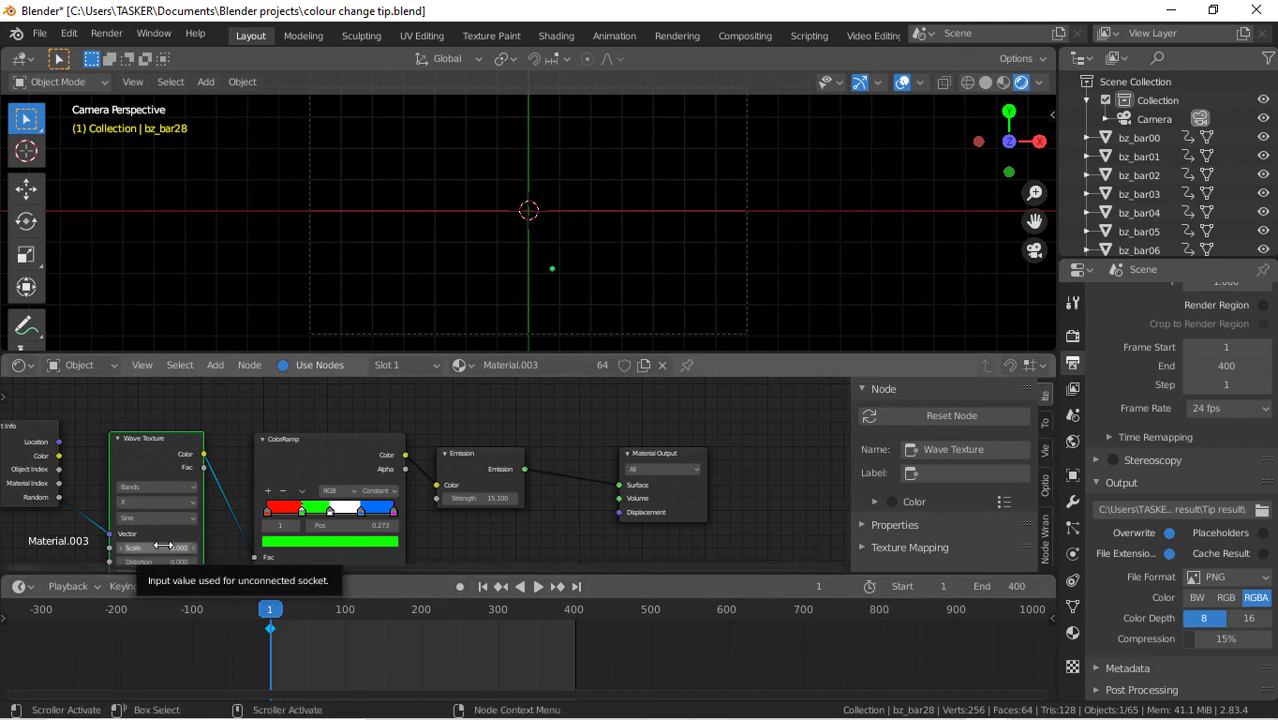
scroll(345, 476, "up", 2)
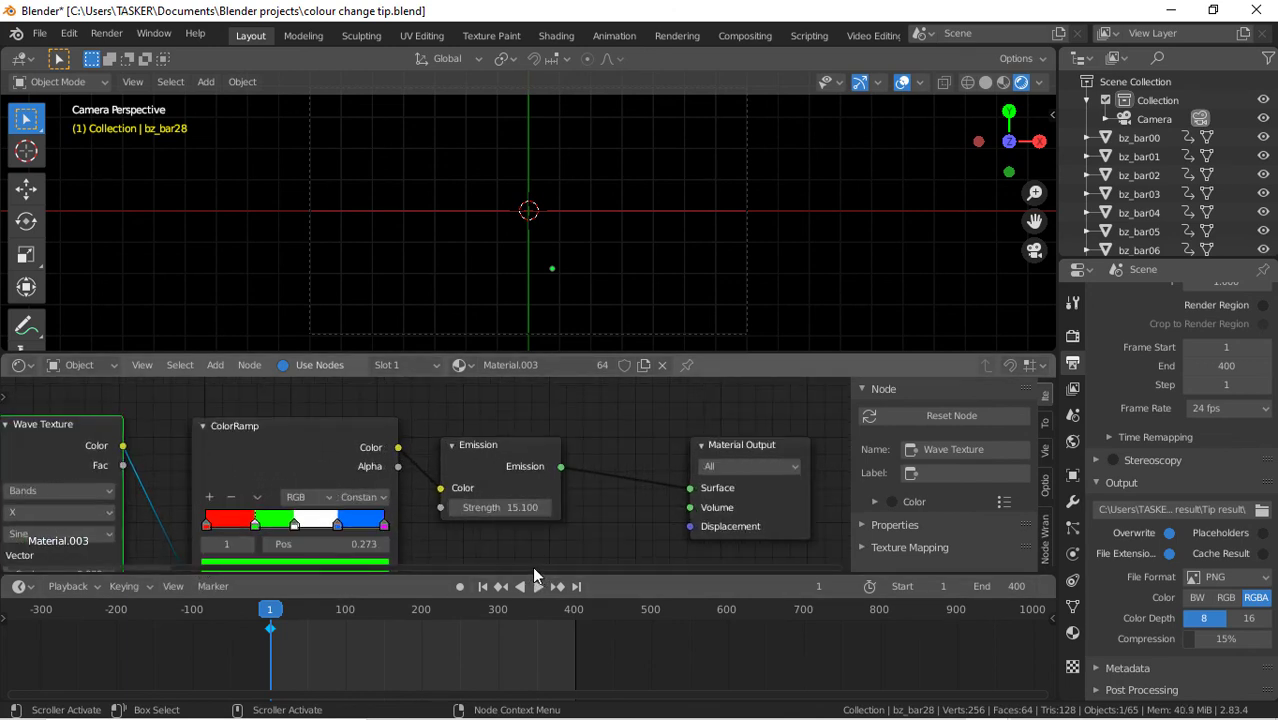
left_click_drag(532, 566, 313, 570)
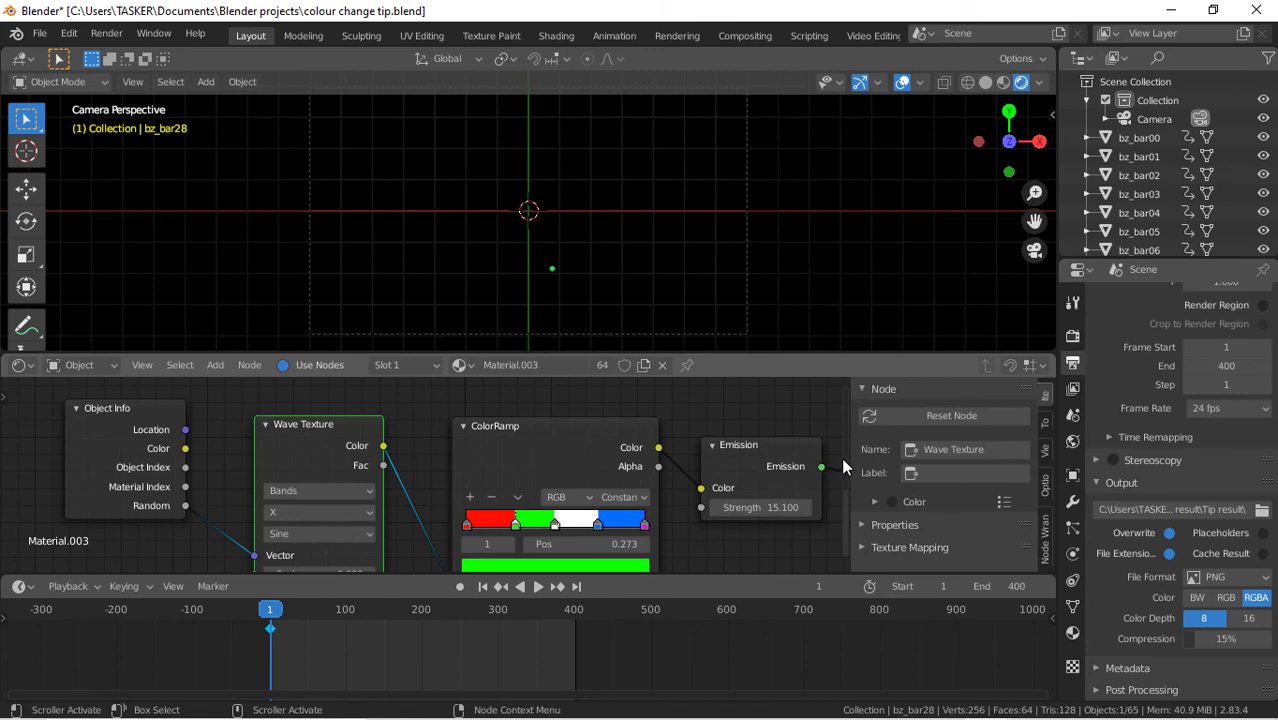
left_click_drag(841, 457, 842, 504)
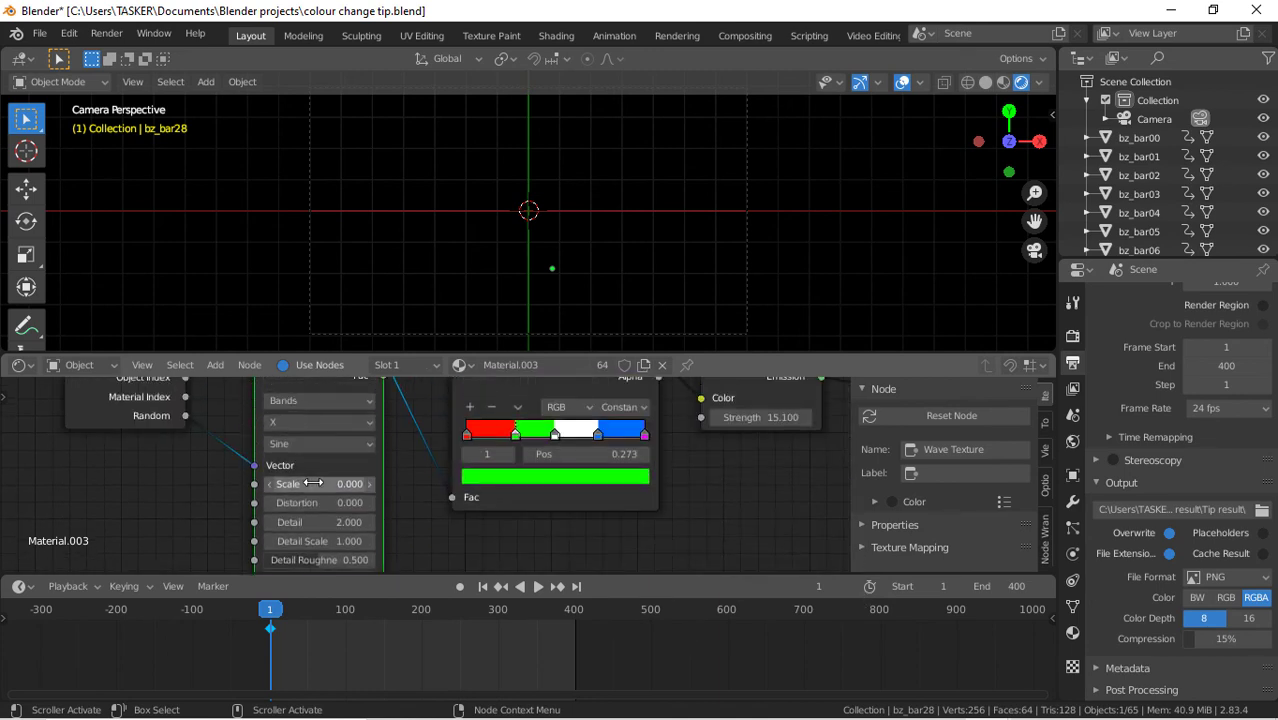
key("i")
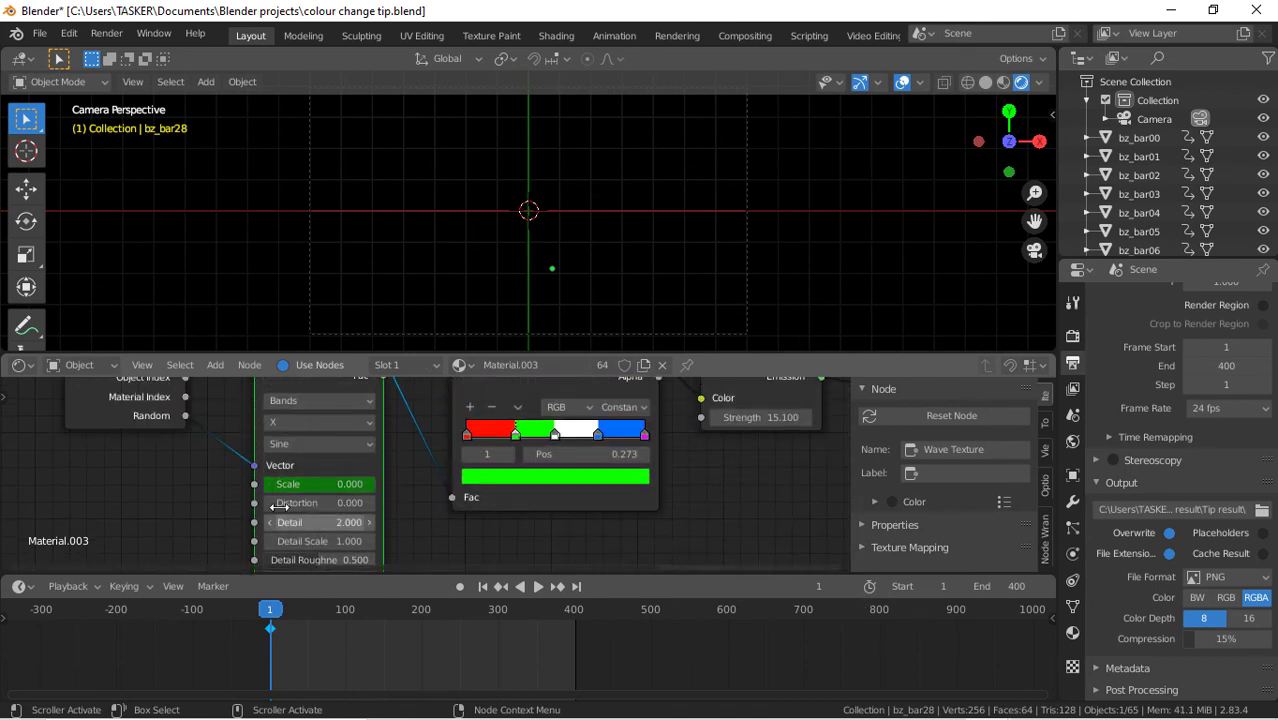
Keyframe the Wave Texture's Scale at 50 on frame 400 and play the animation from the first frame
left_click(577, 587)
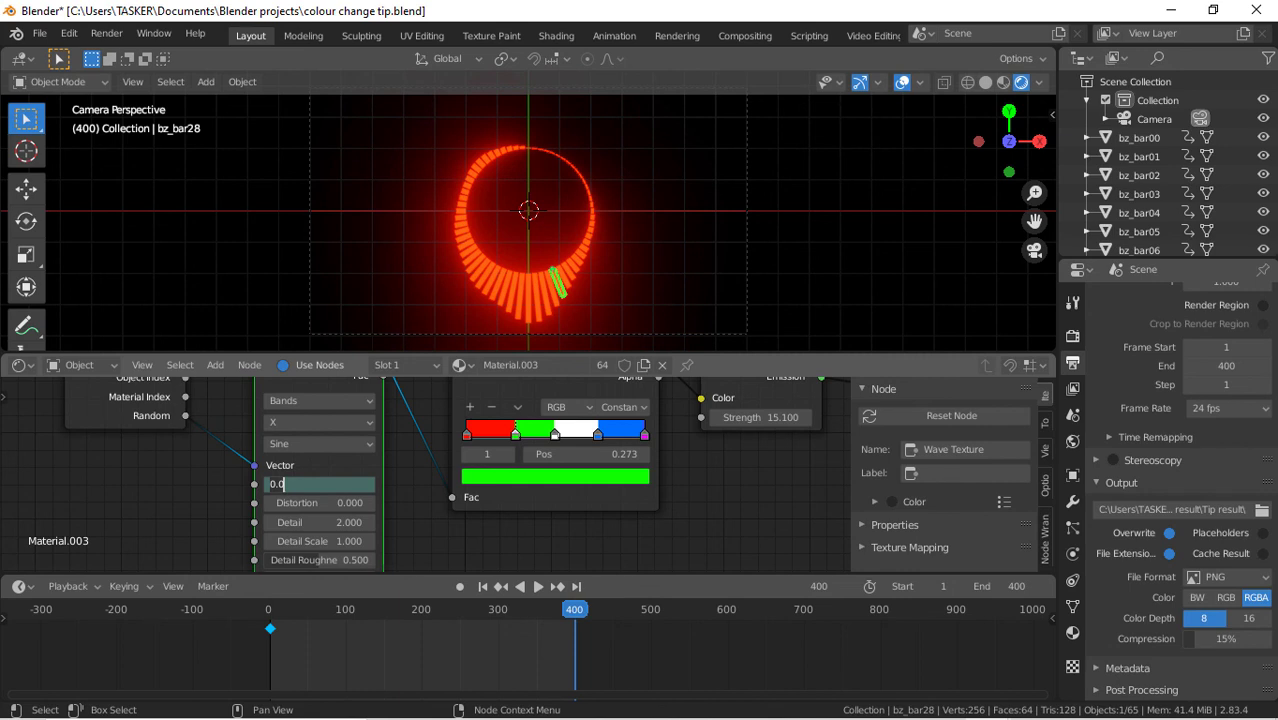
key("Return")
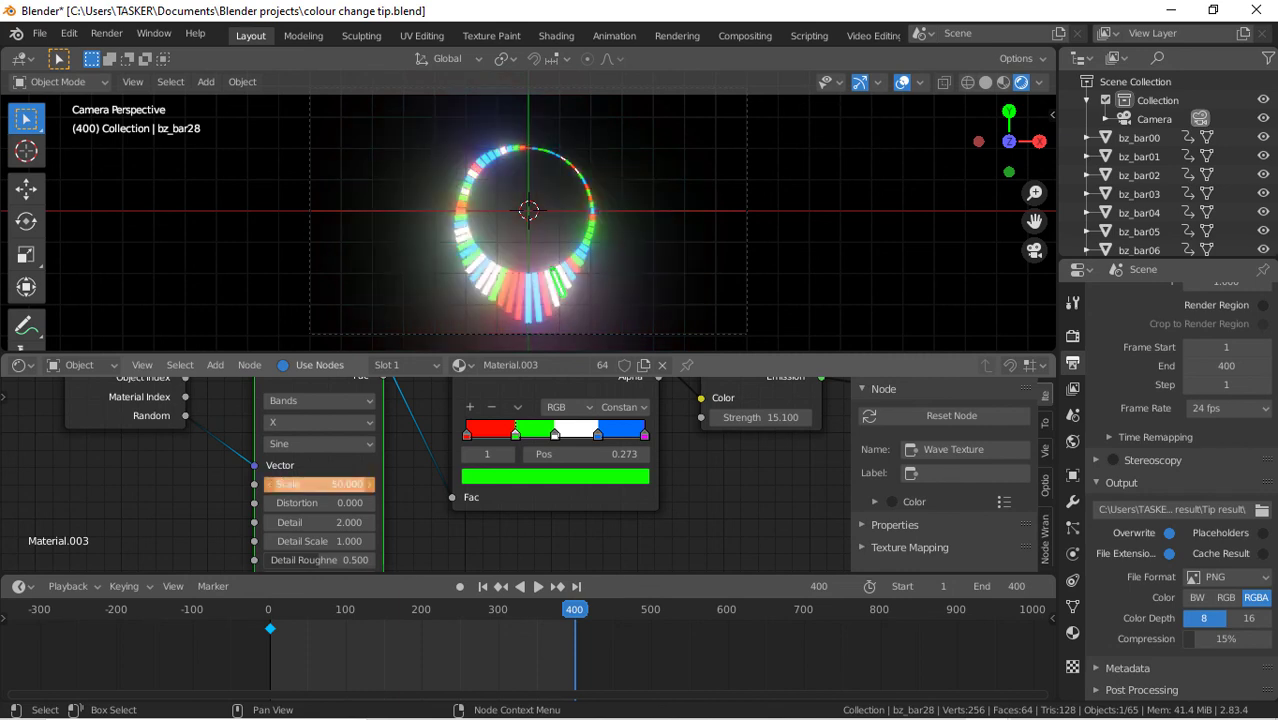
key("i")
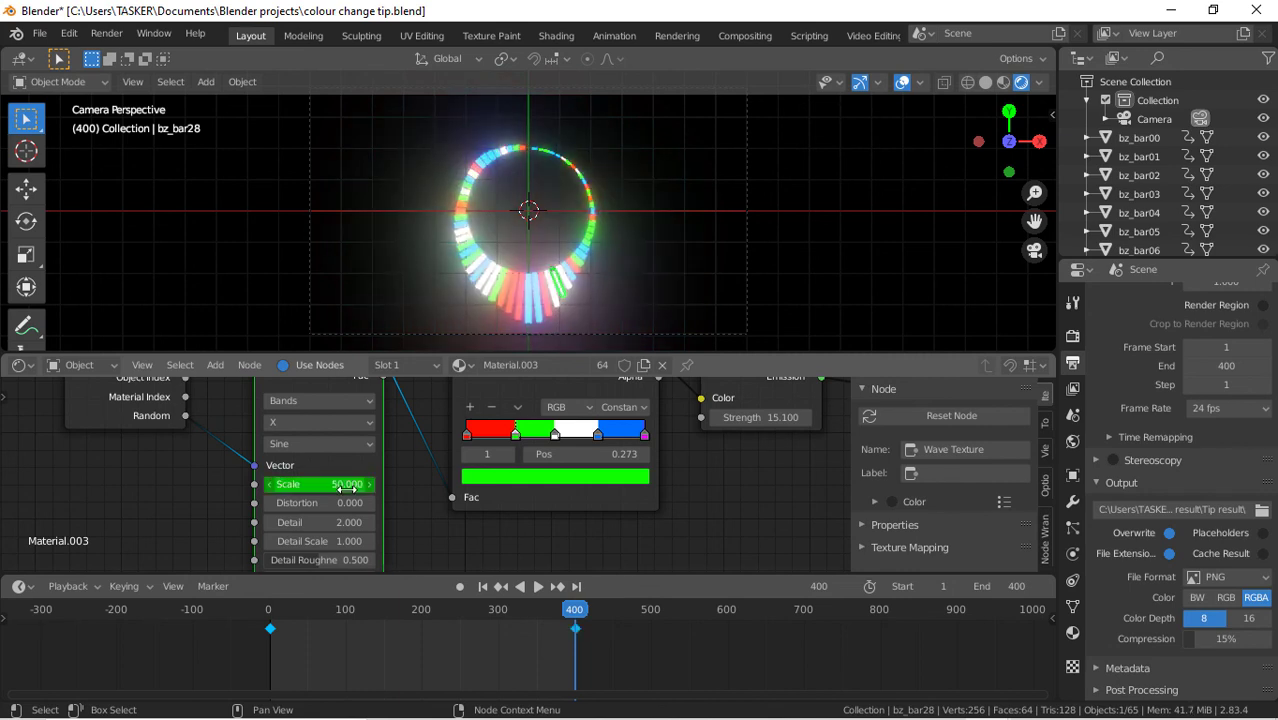
left_click(482, 587)
key("space")
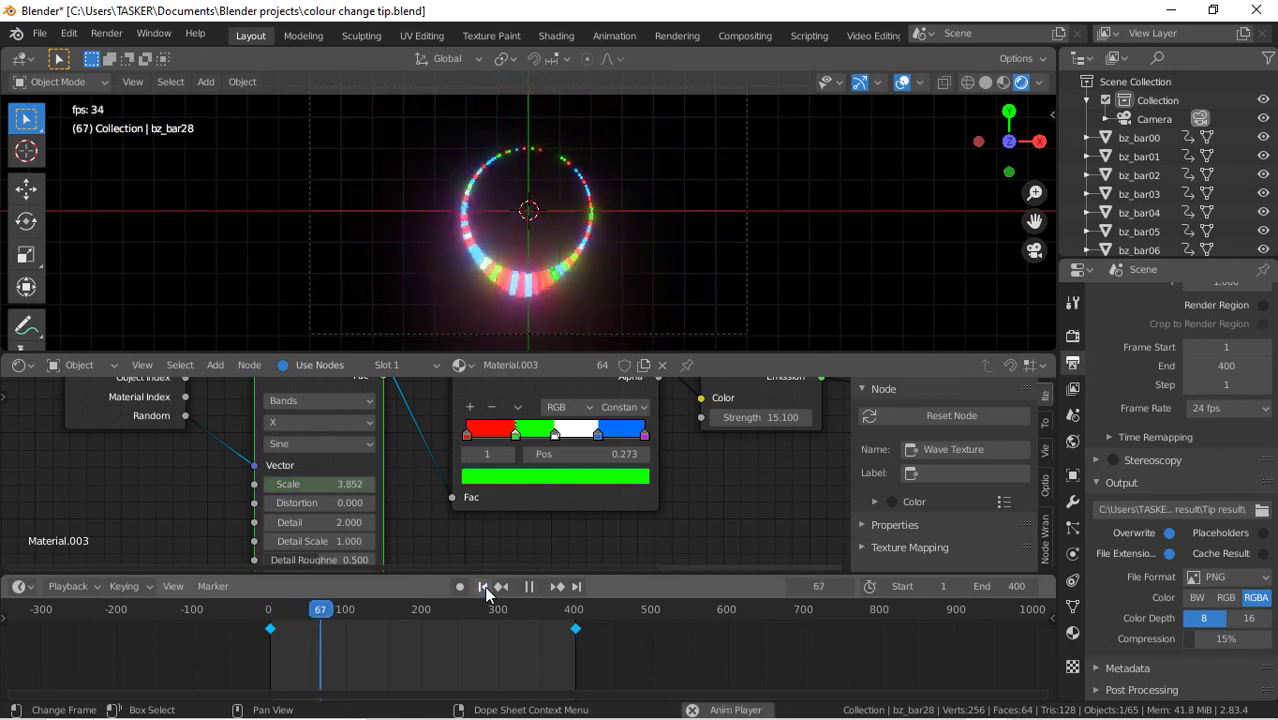
Replay the animation from the first frame twice to check how the bar colours change at the start, stopping at frame 10
left_click(484, 588)
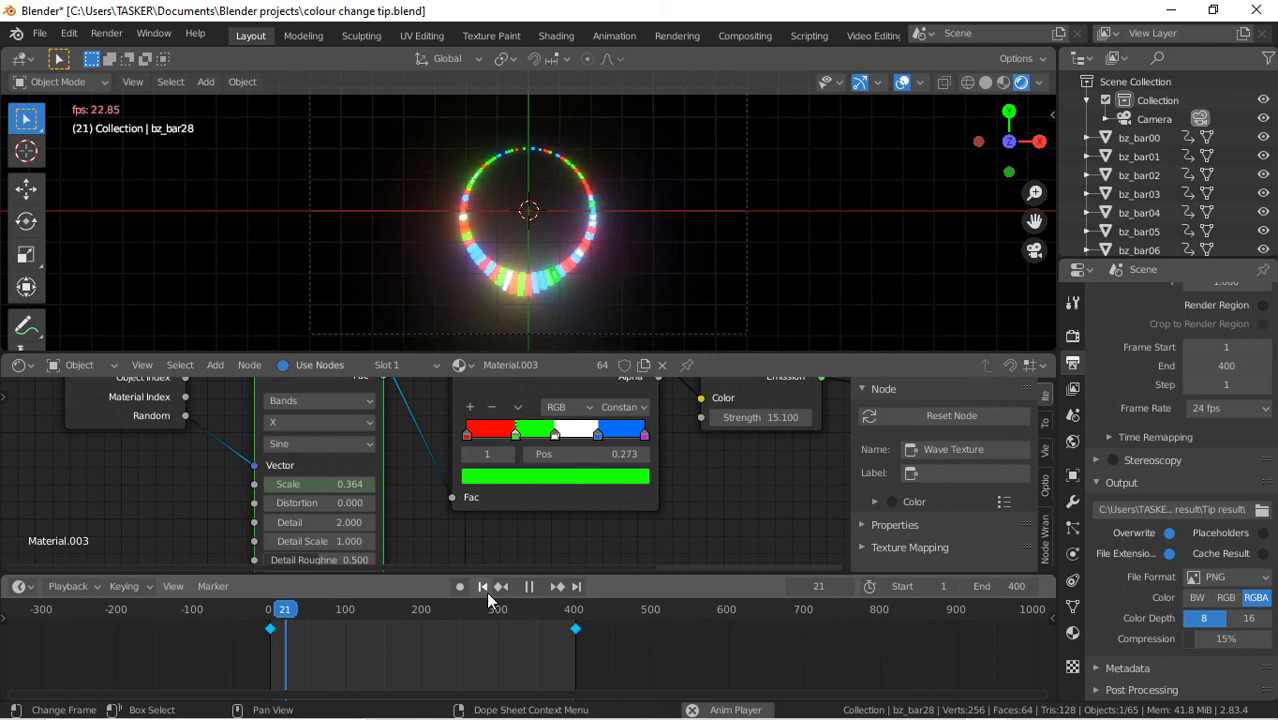
key("space")
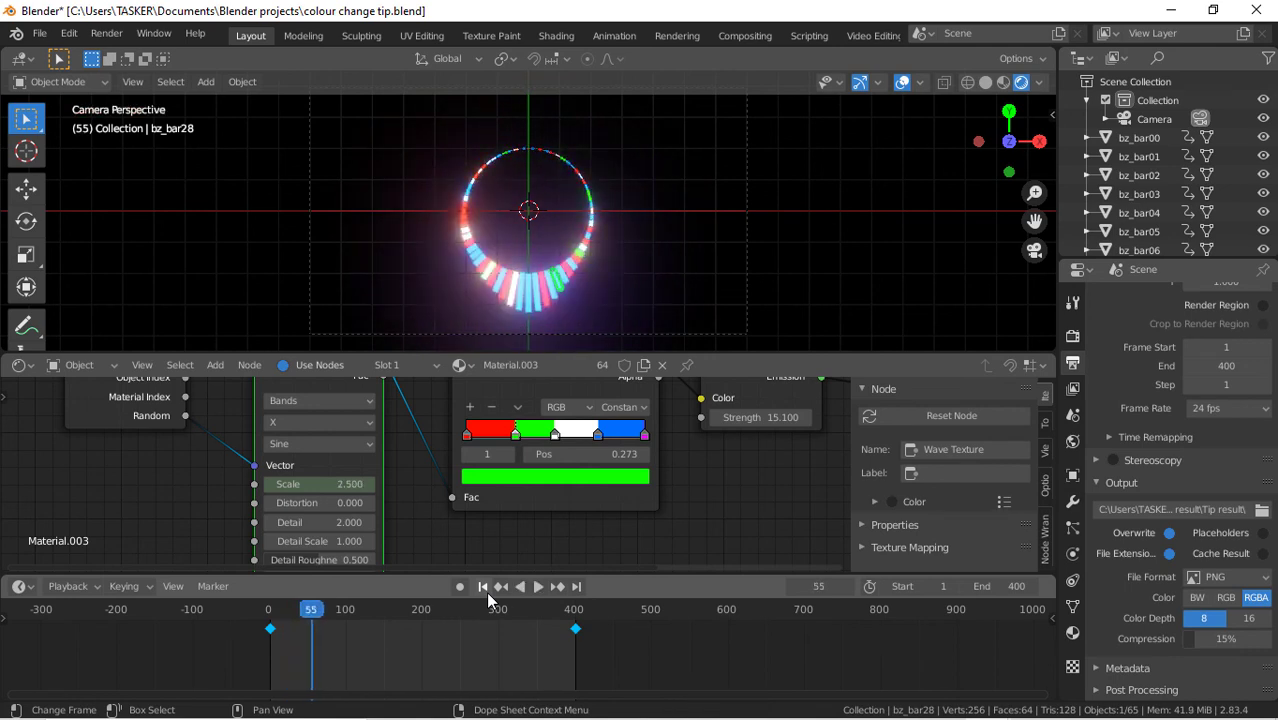
left_click(482, 586)
key("space")
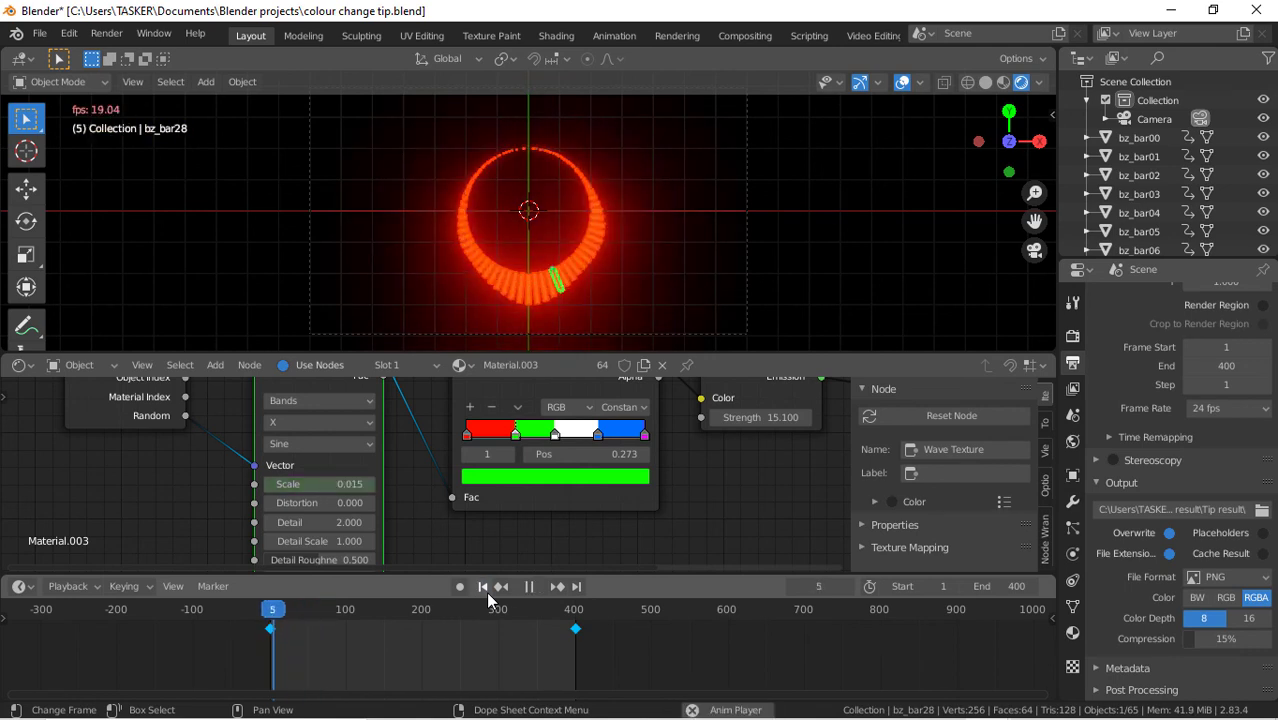
key("space")
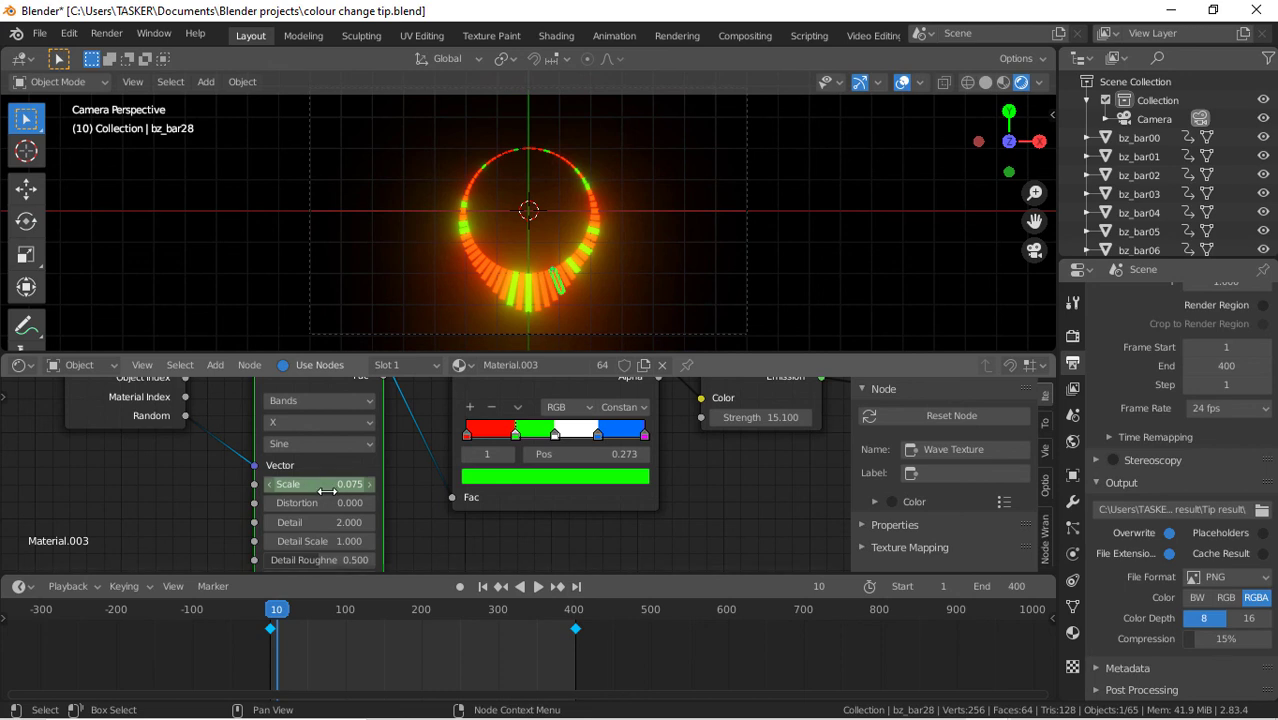
Replace the Wave Texture's Scale keyframe at frame 1 with one set to 0.2
left_click(484, 588)
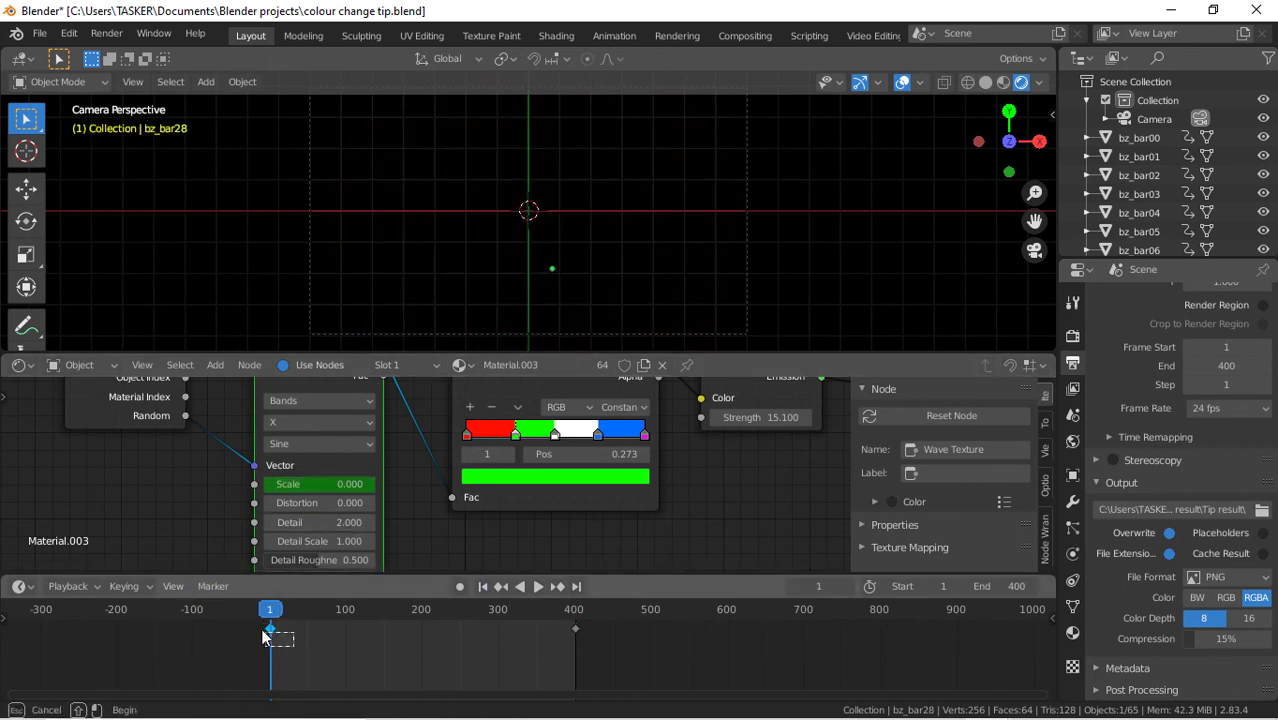
key("x")
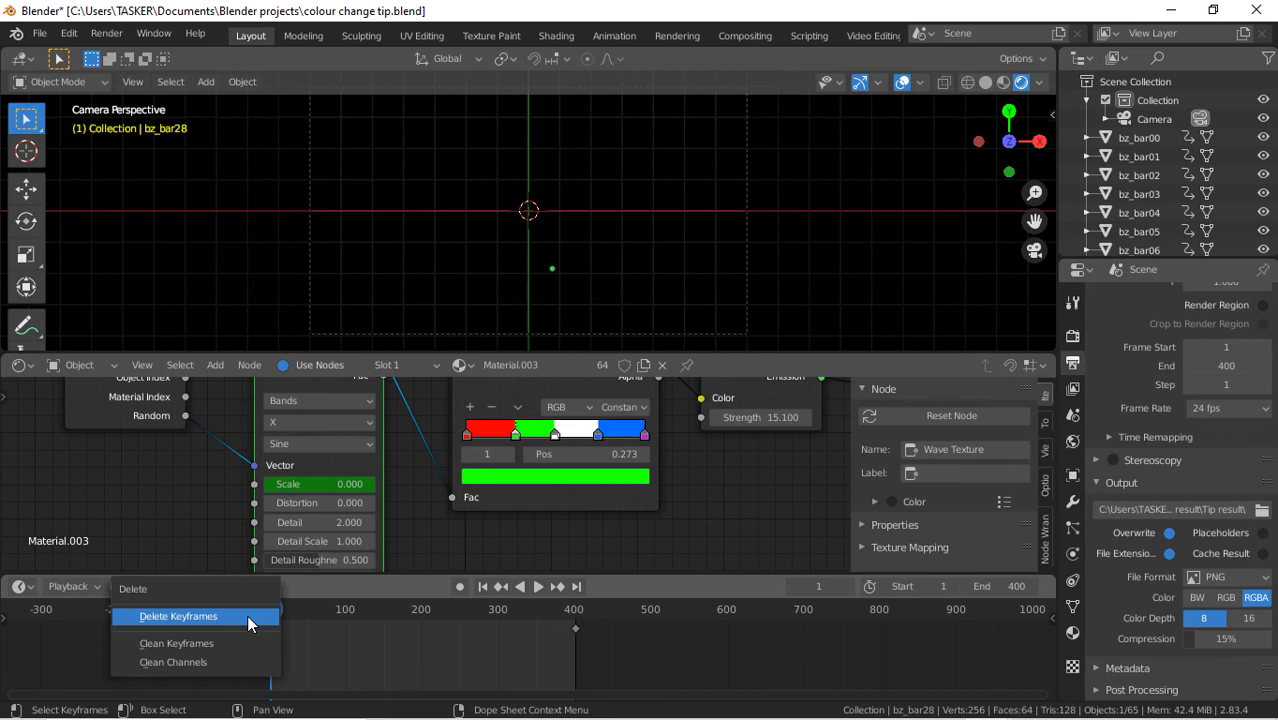
left_click(247, 615)
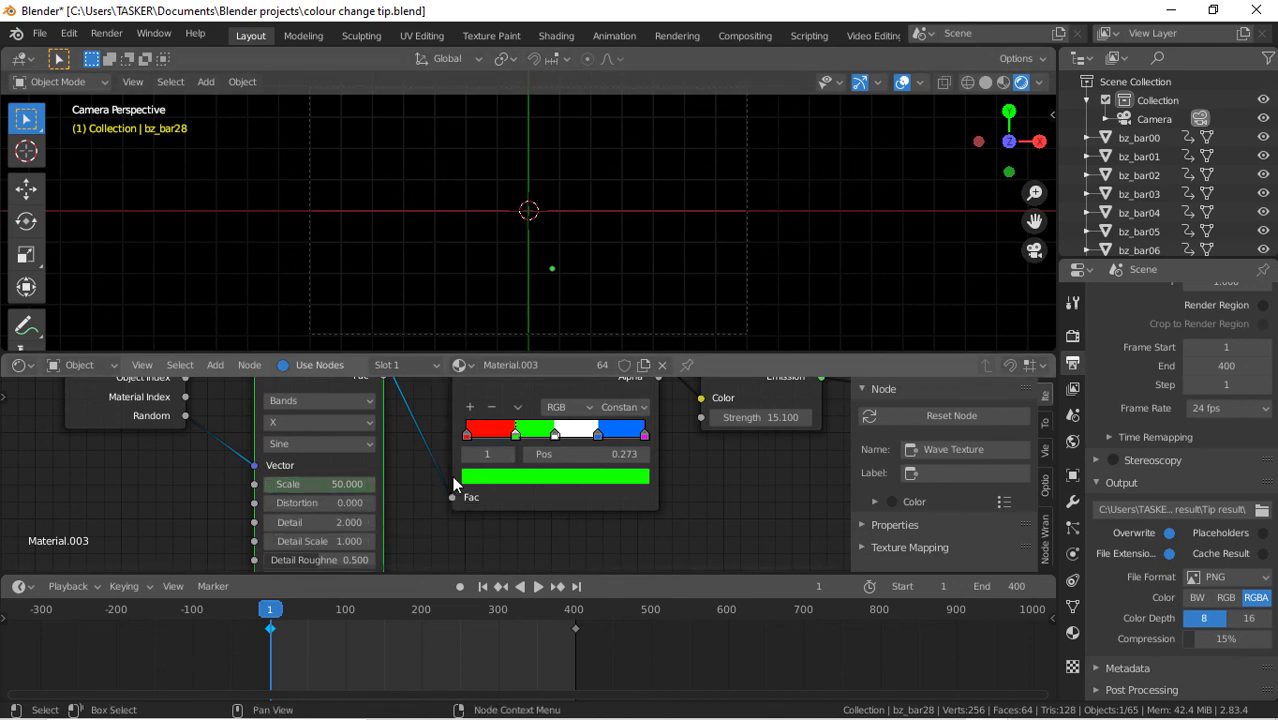
left_click(313, 486)
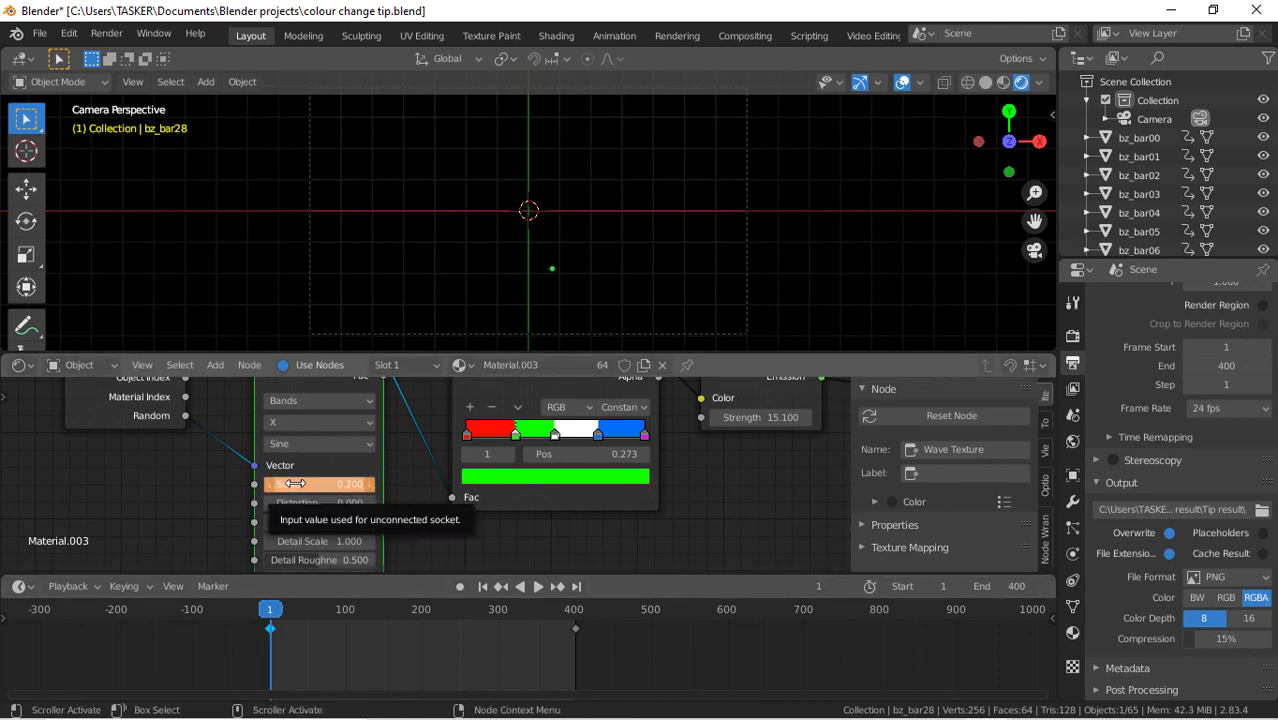
Play the animation from the first frame to examine the bar colours with the new starting Scale, and stop at frame 164
key("space")
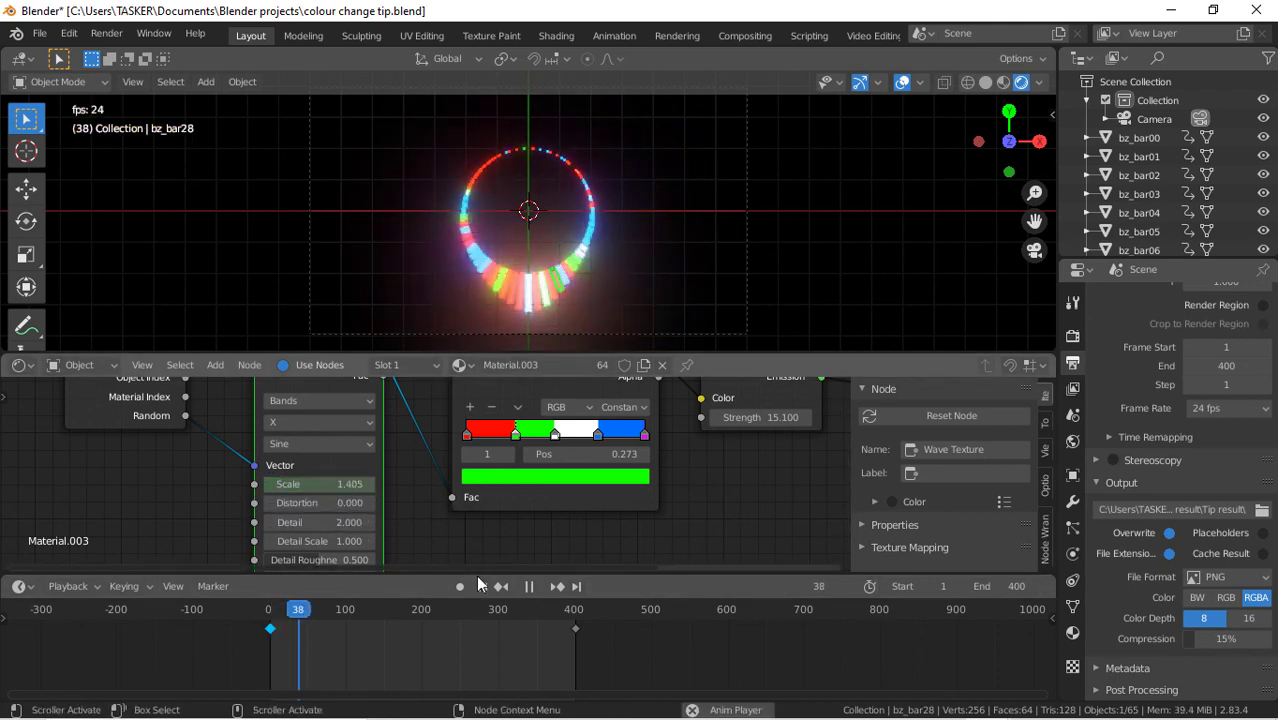
left_click(485, 587)
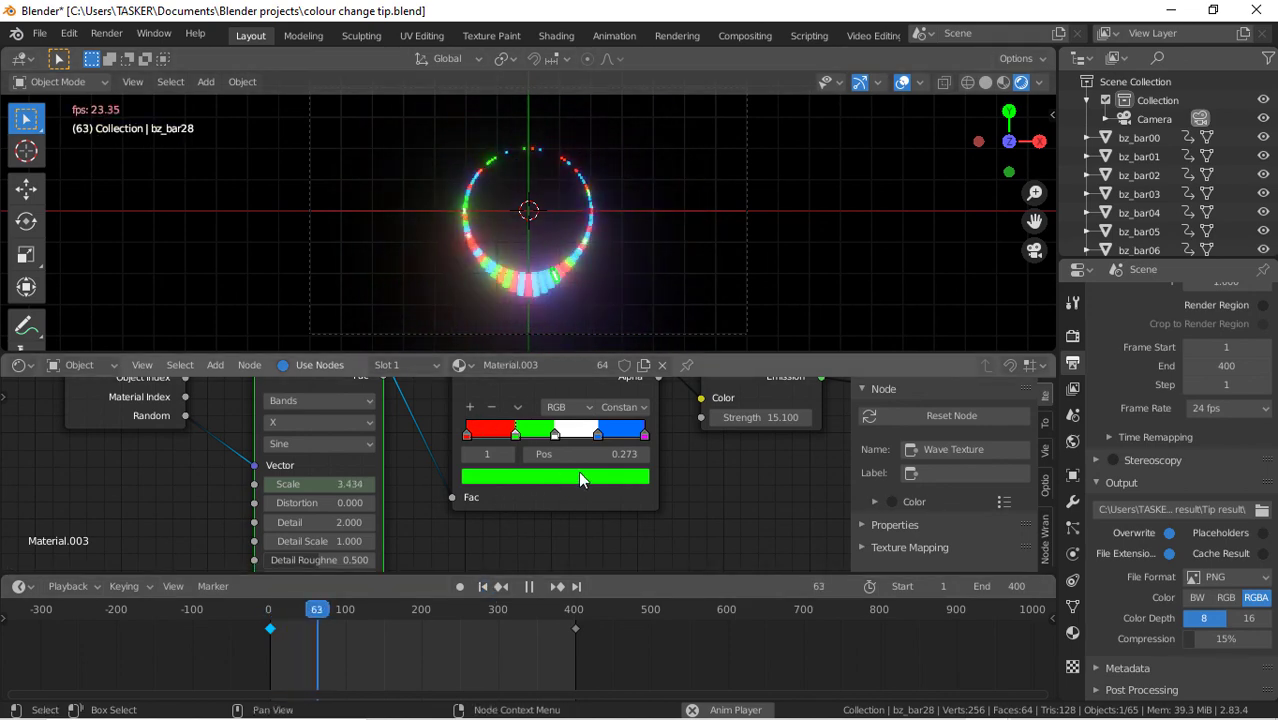
scroll(788, 504, "down", 1)
scroll(789, 507, "down", 4)
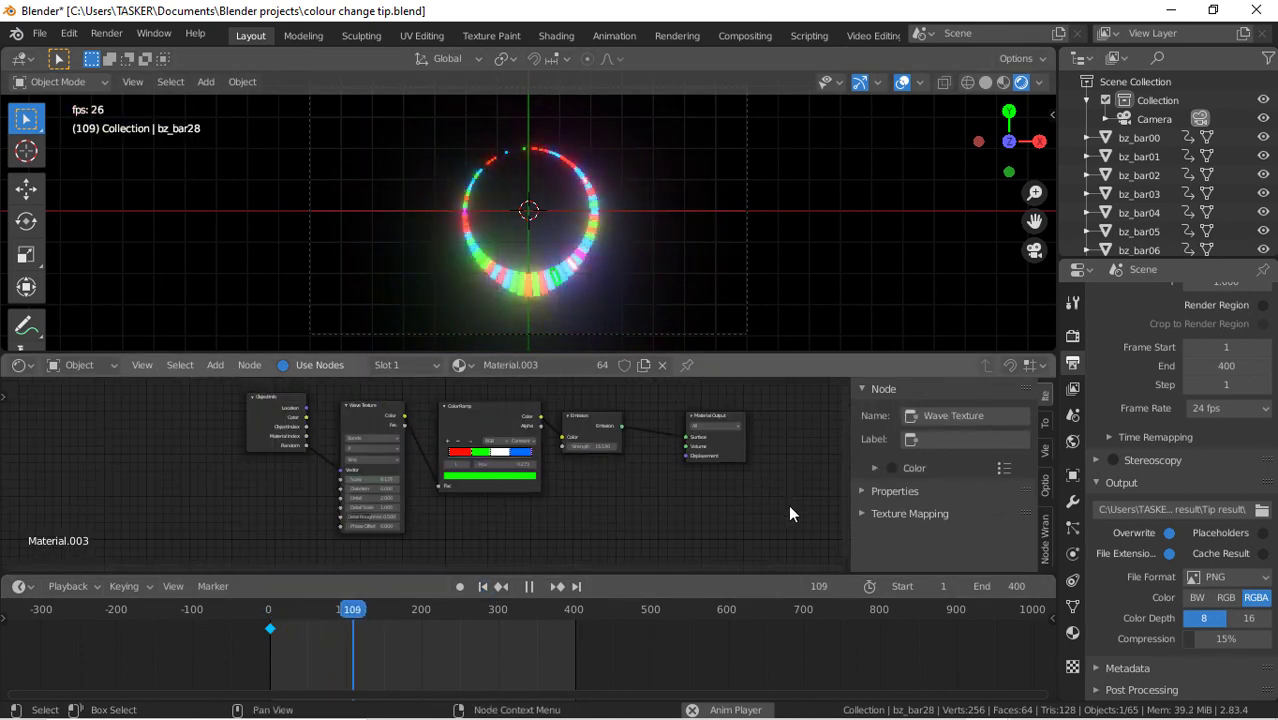
scroll(789, 507, "up", 2)
scroll(788, 504, "down", 3)
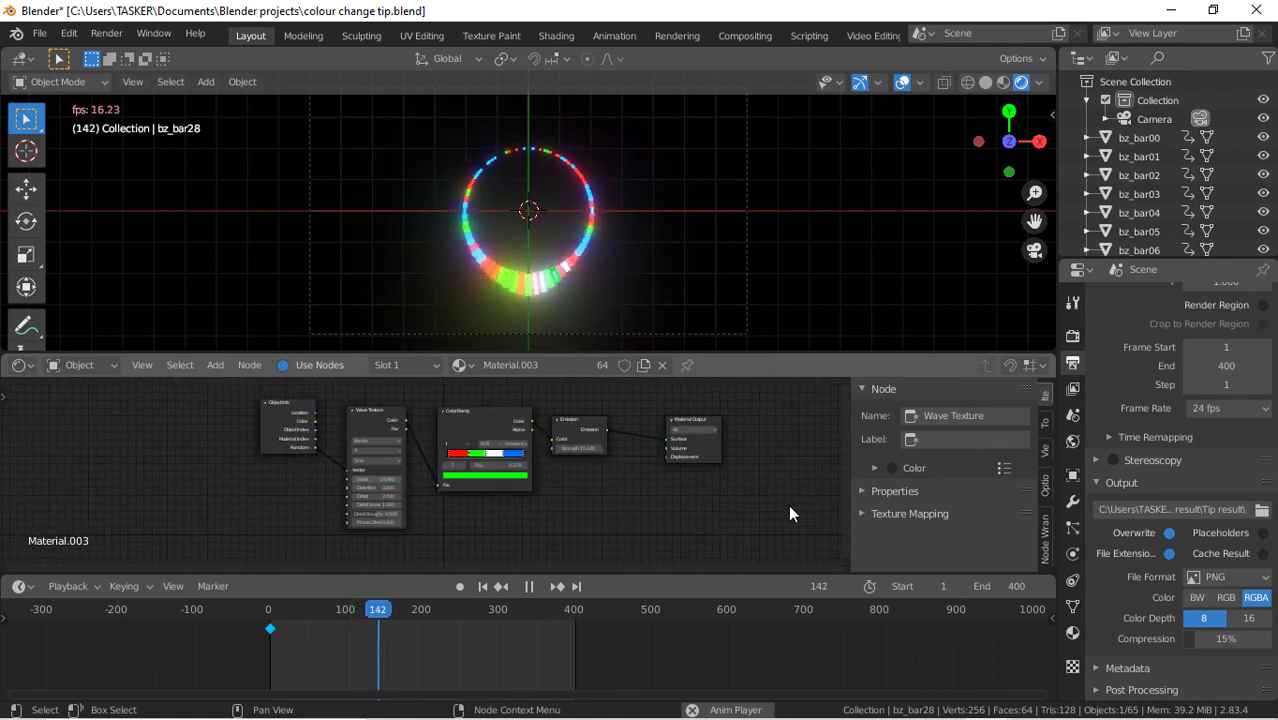
scroll(788, 504, "up", 2)
key("space")
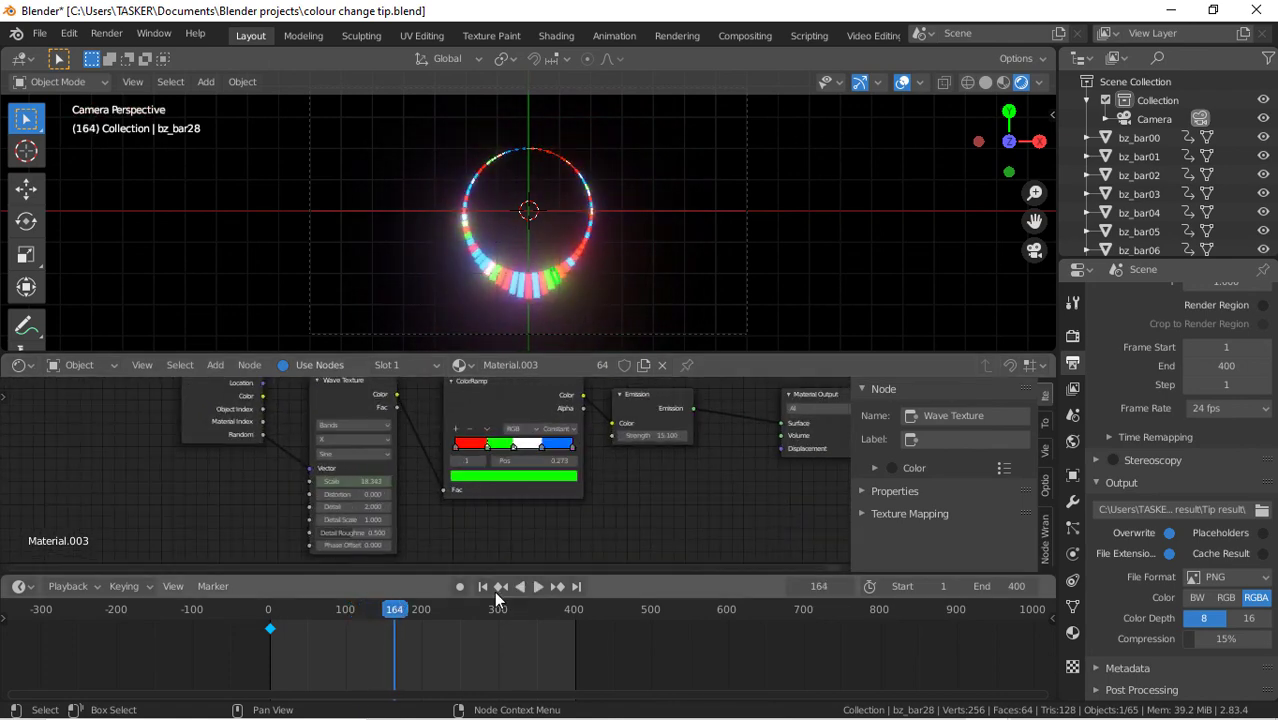
Restart playback from the first frame and skip ahead to about frame 252 to check the colours further along
left_click(483, 586)
key("space")
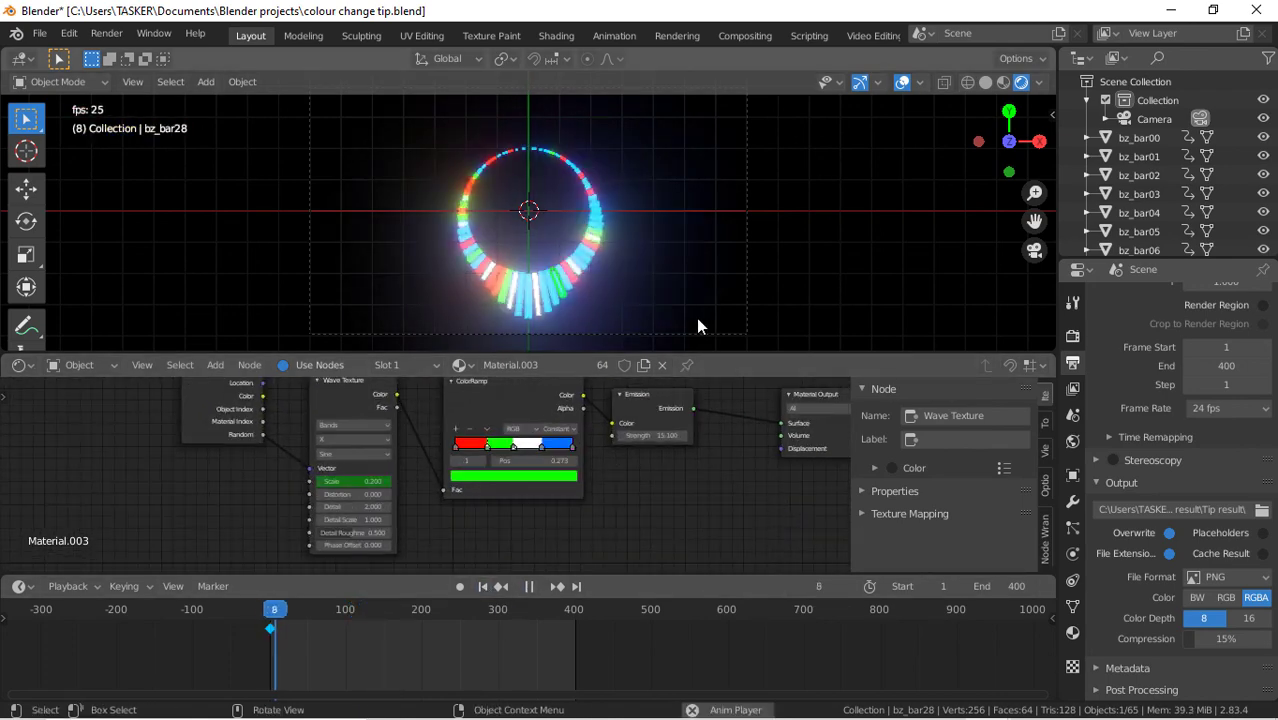
left_click(461, 616)
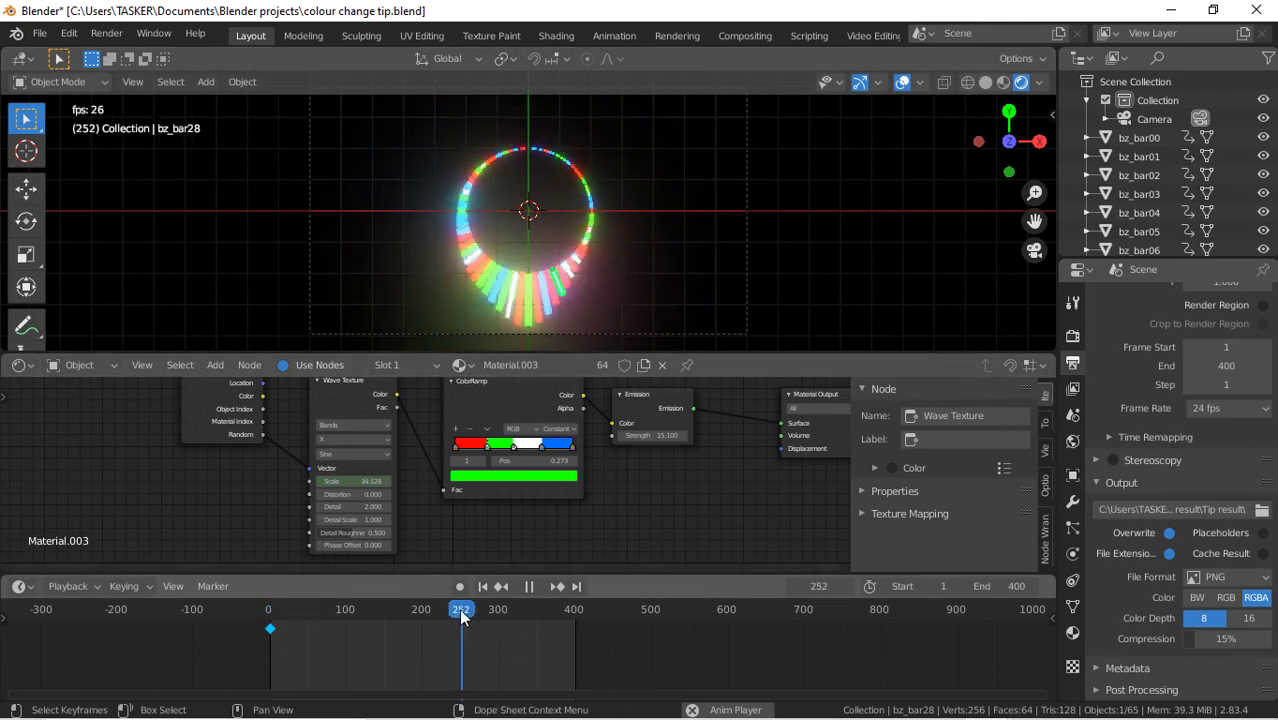